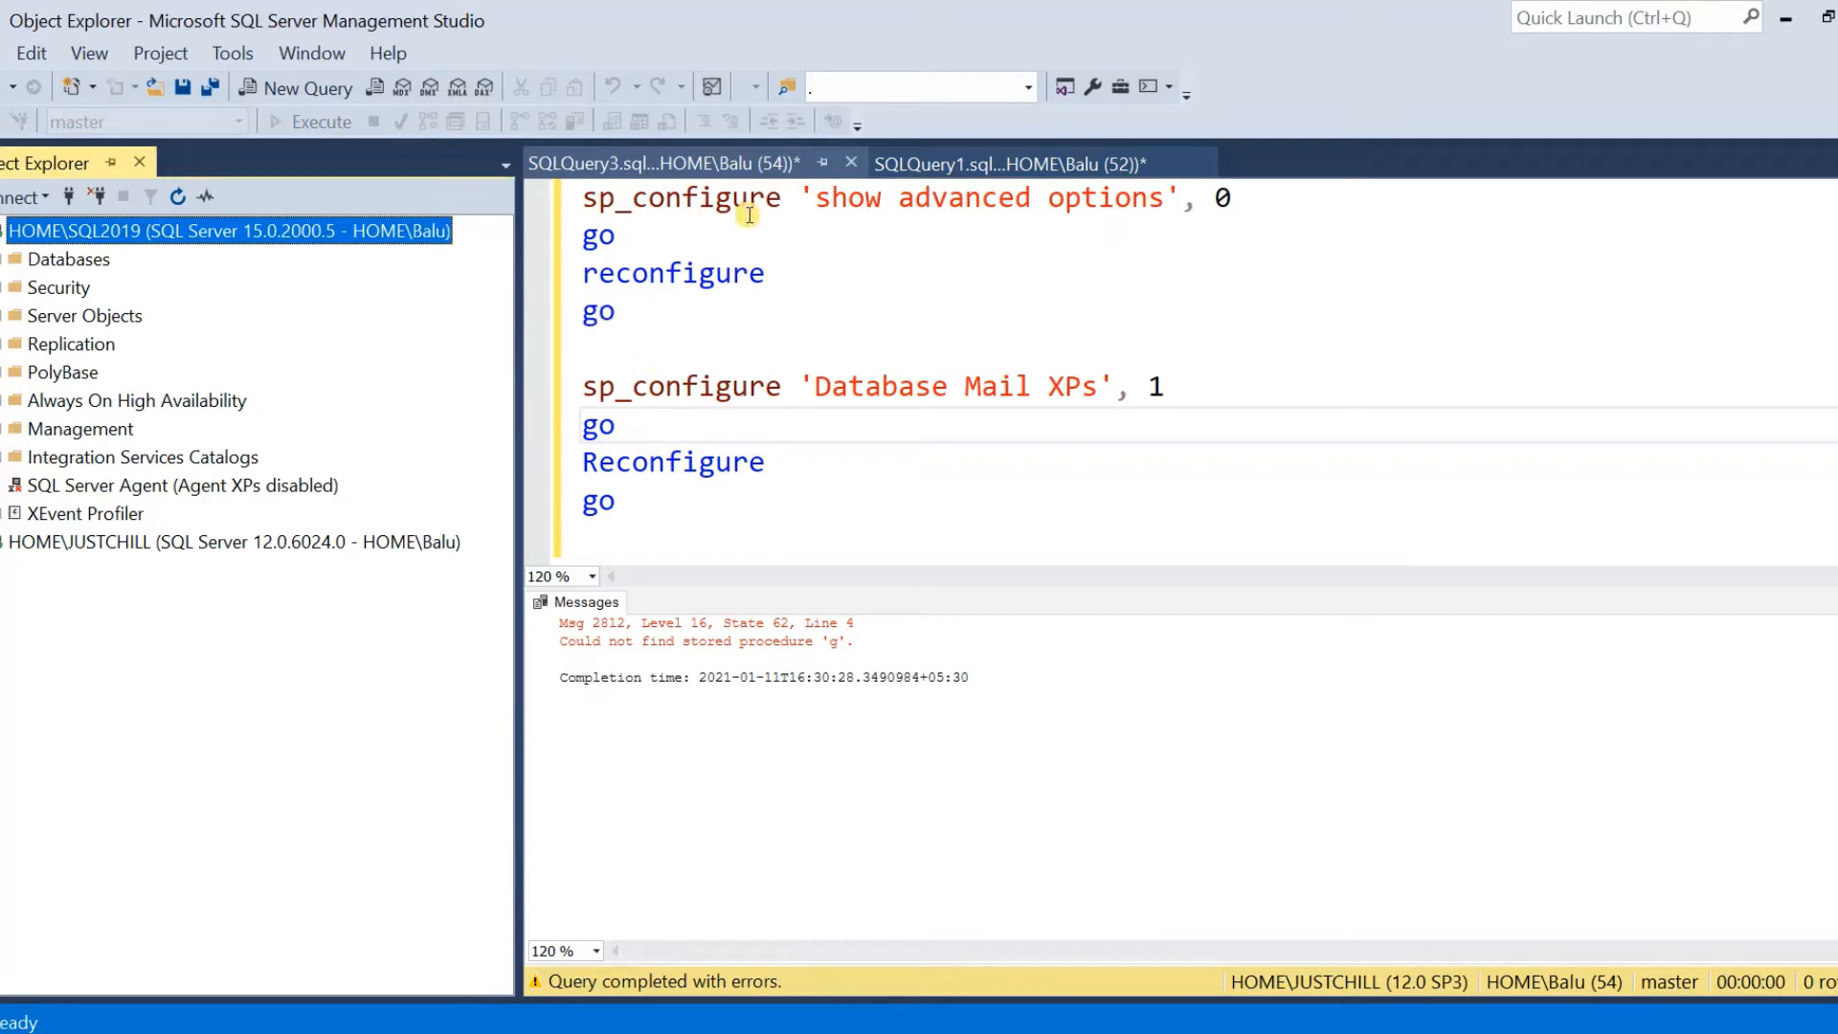
Run sp_configure on its own, without arguments, to list the server's configuration options
{"action": "left_click_drag", "start_coordinate": [782, 201], "coordinate": [572, 200]}
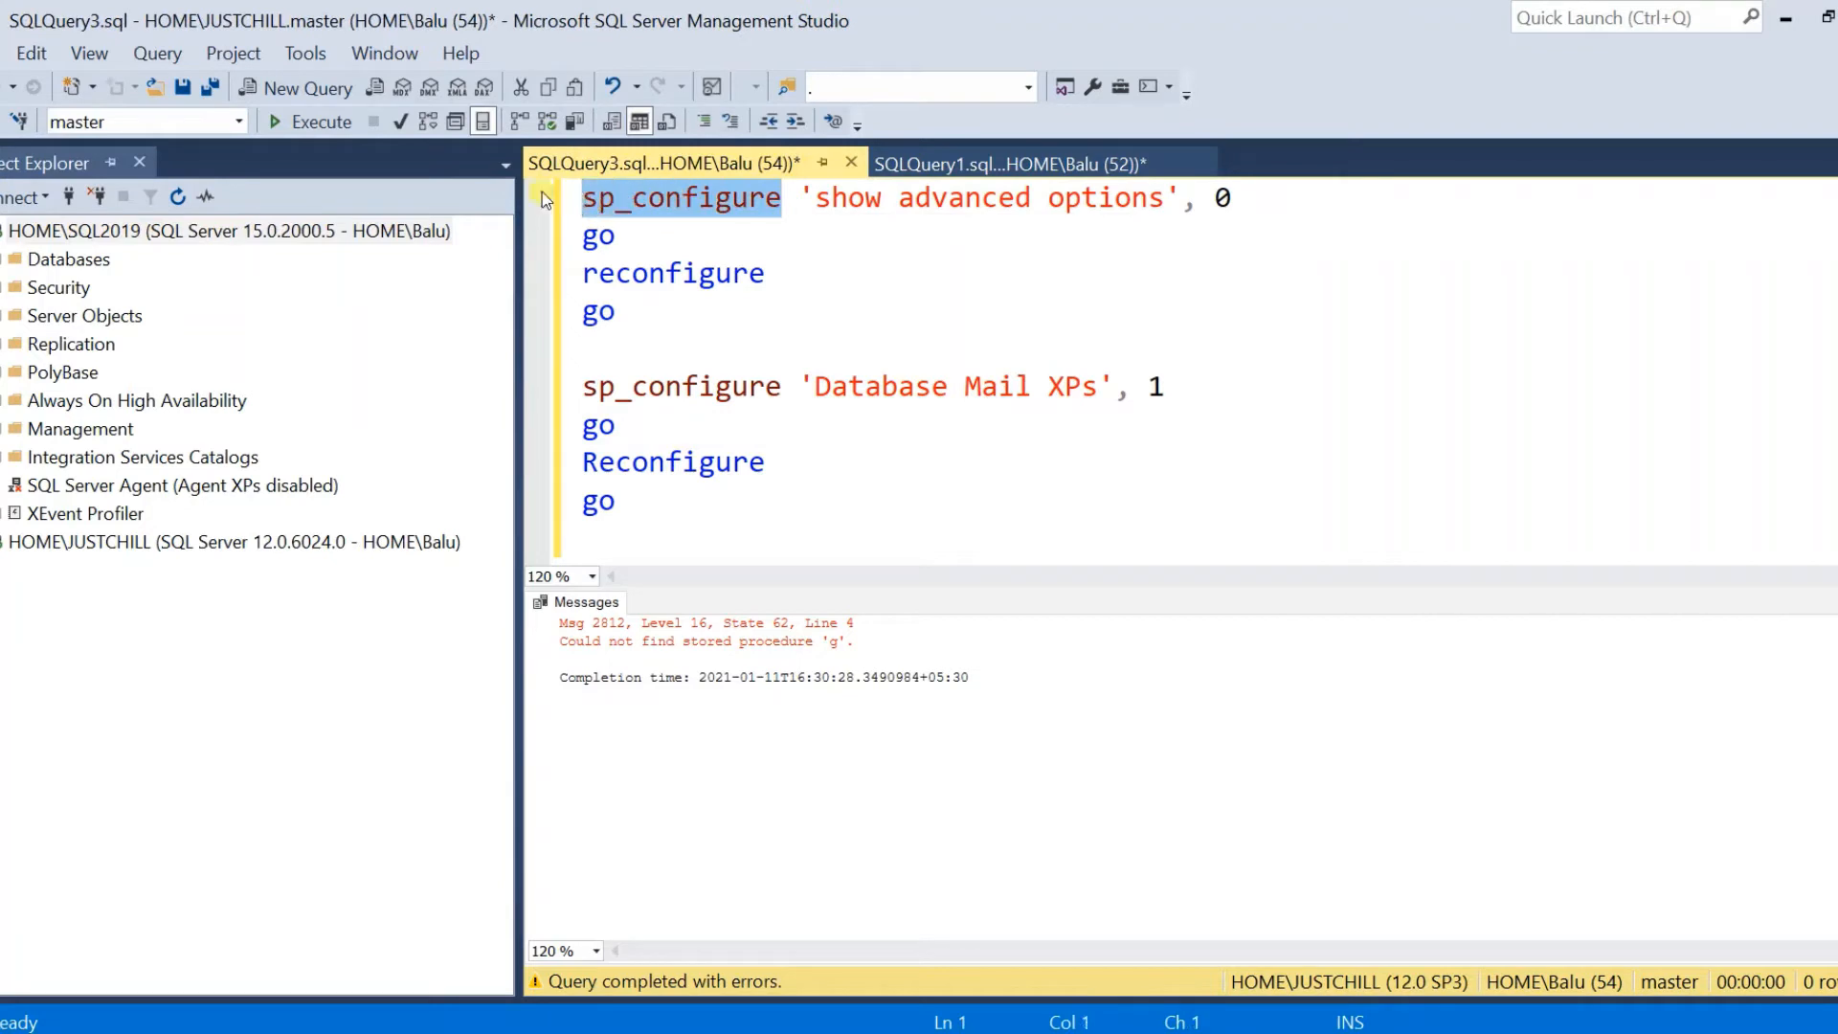
{"action": "left_click", "coordinate": [330, 124]}
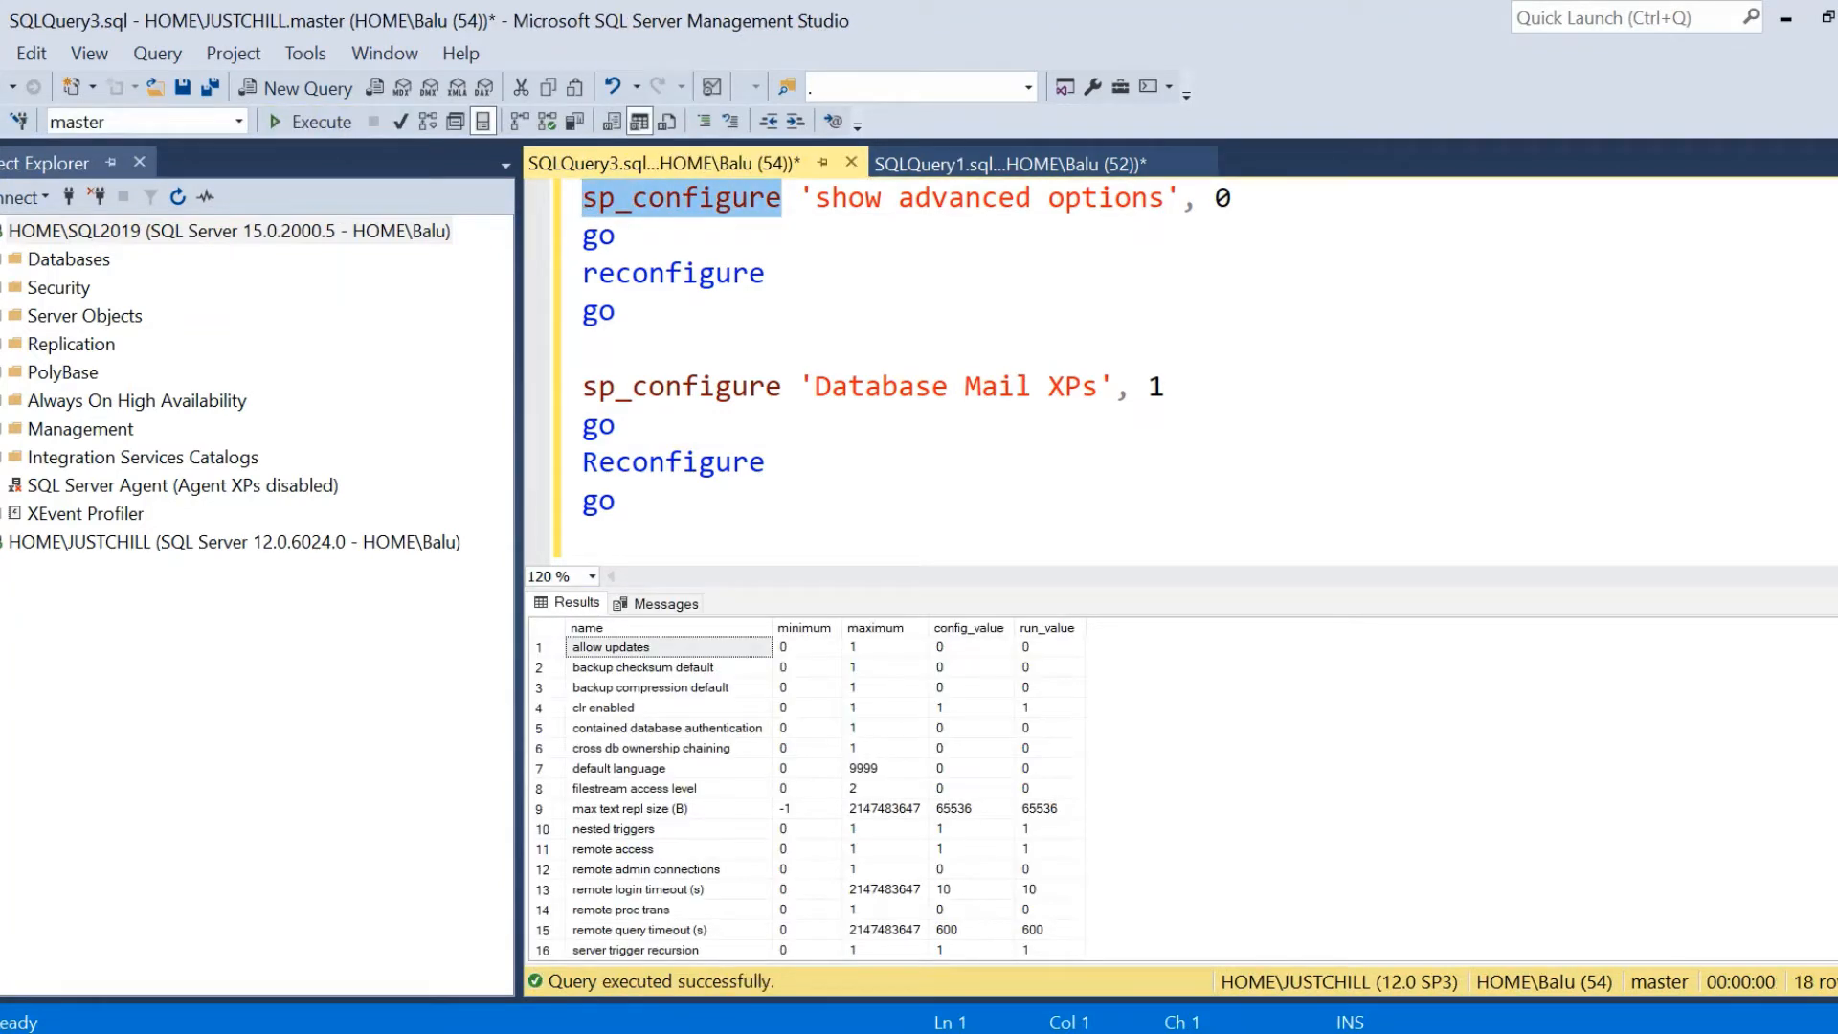
{"action": "left_click", "coordinate": [716, 272]}
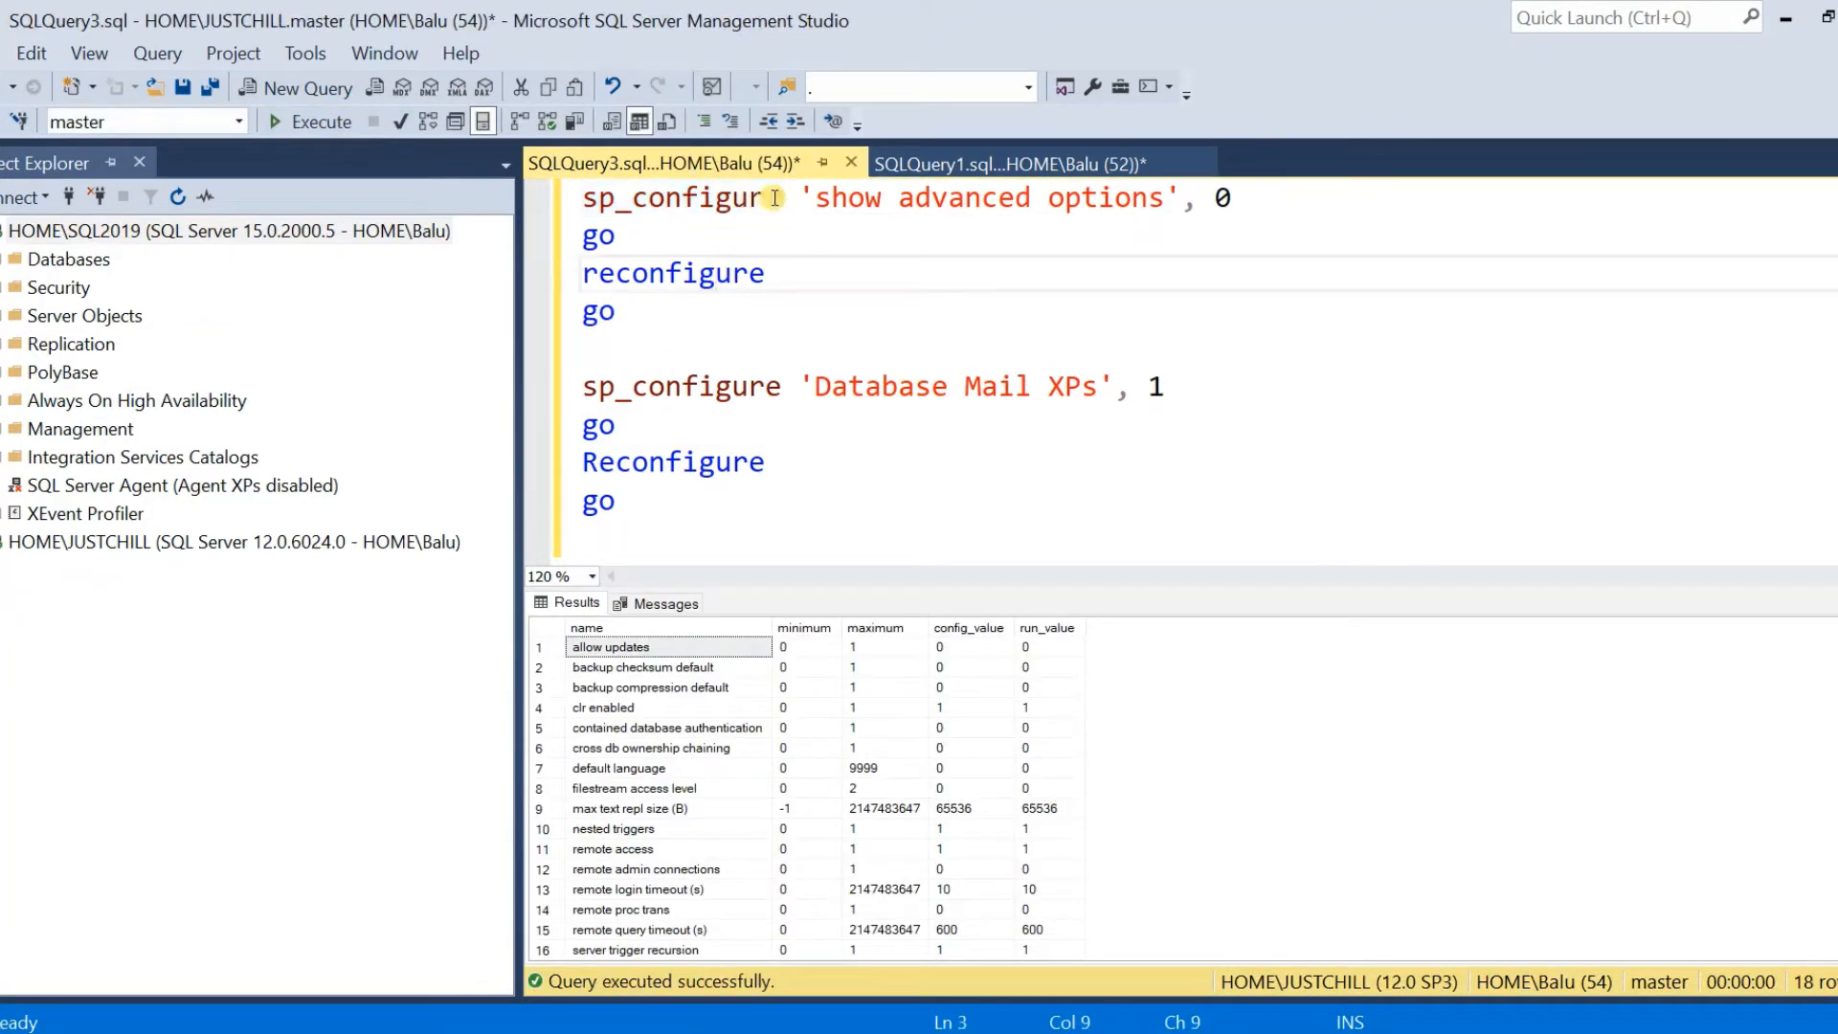
{"action": "left_click_drag", "start_coordinate": [781, 198], "coordinate": [565, 203]}
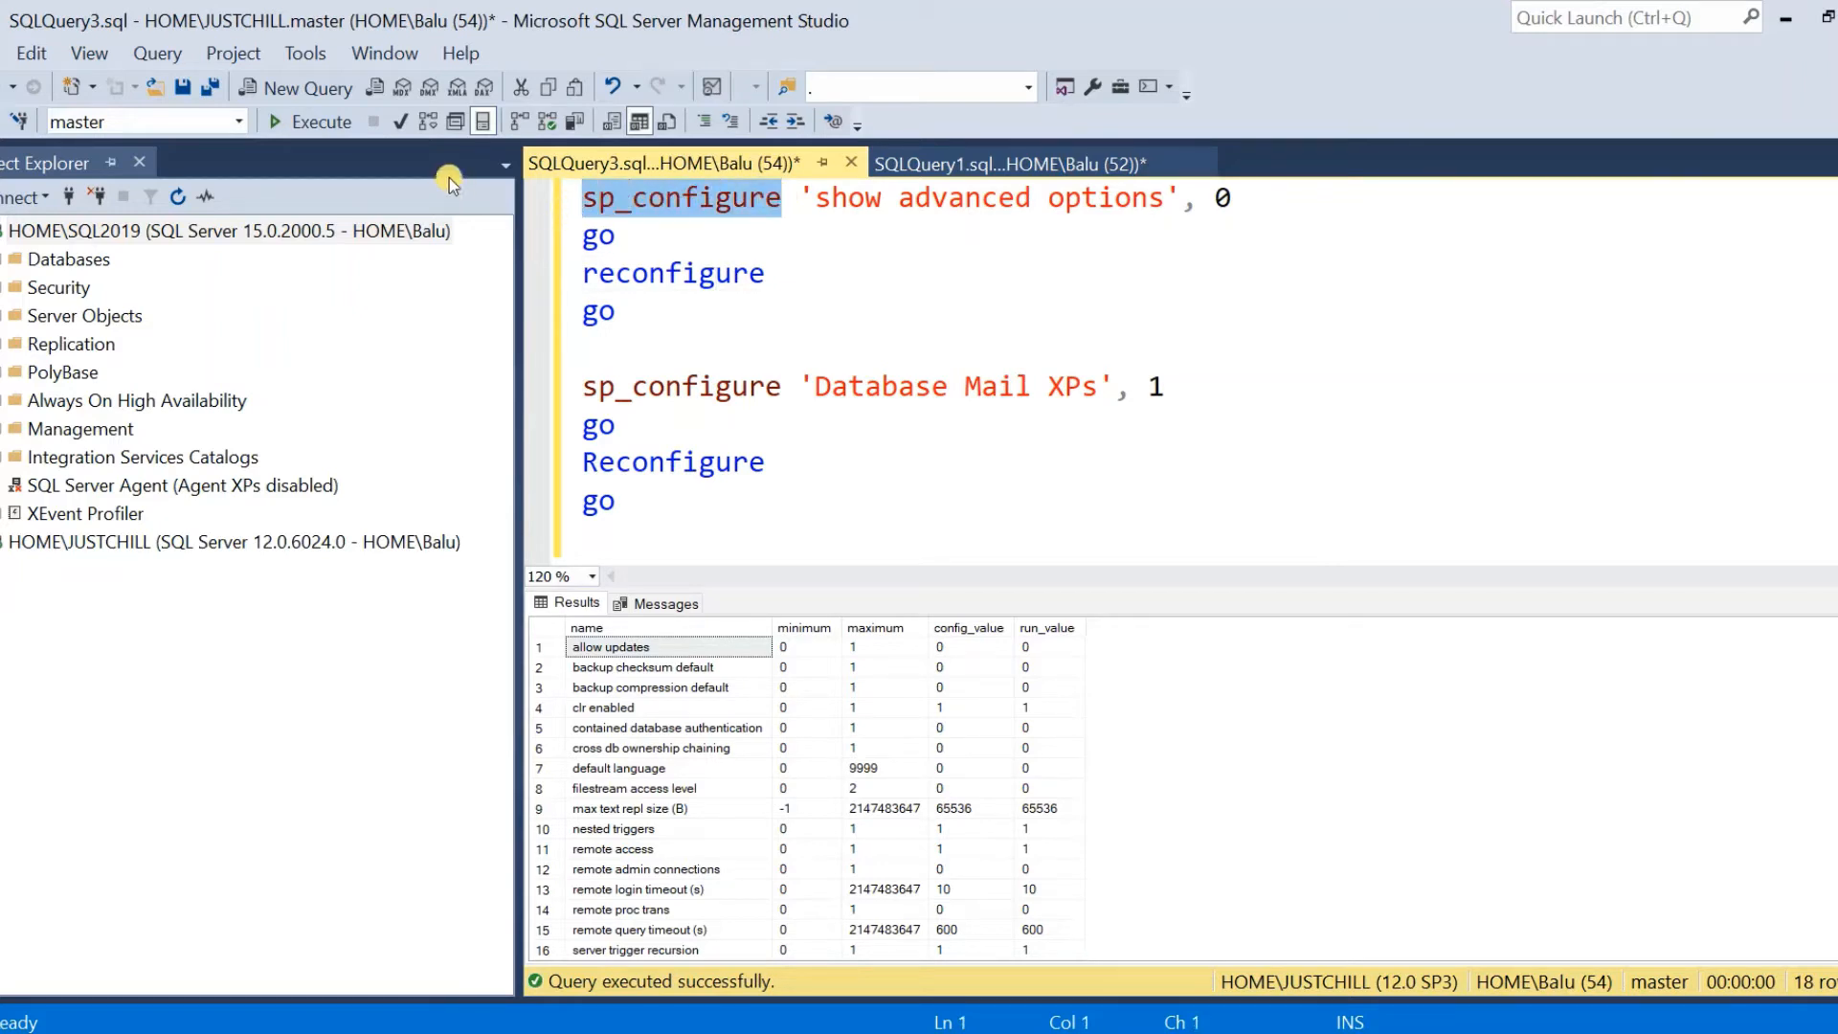
{"action": "left_click", "coordinate": [311, 122]}
Examine the end of the options list, checking for Database Mail XPs and the run_value of show advanced options
{"action": "left_click", "coordinate": [689, 933]}
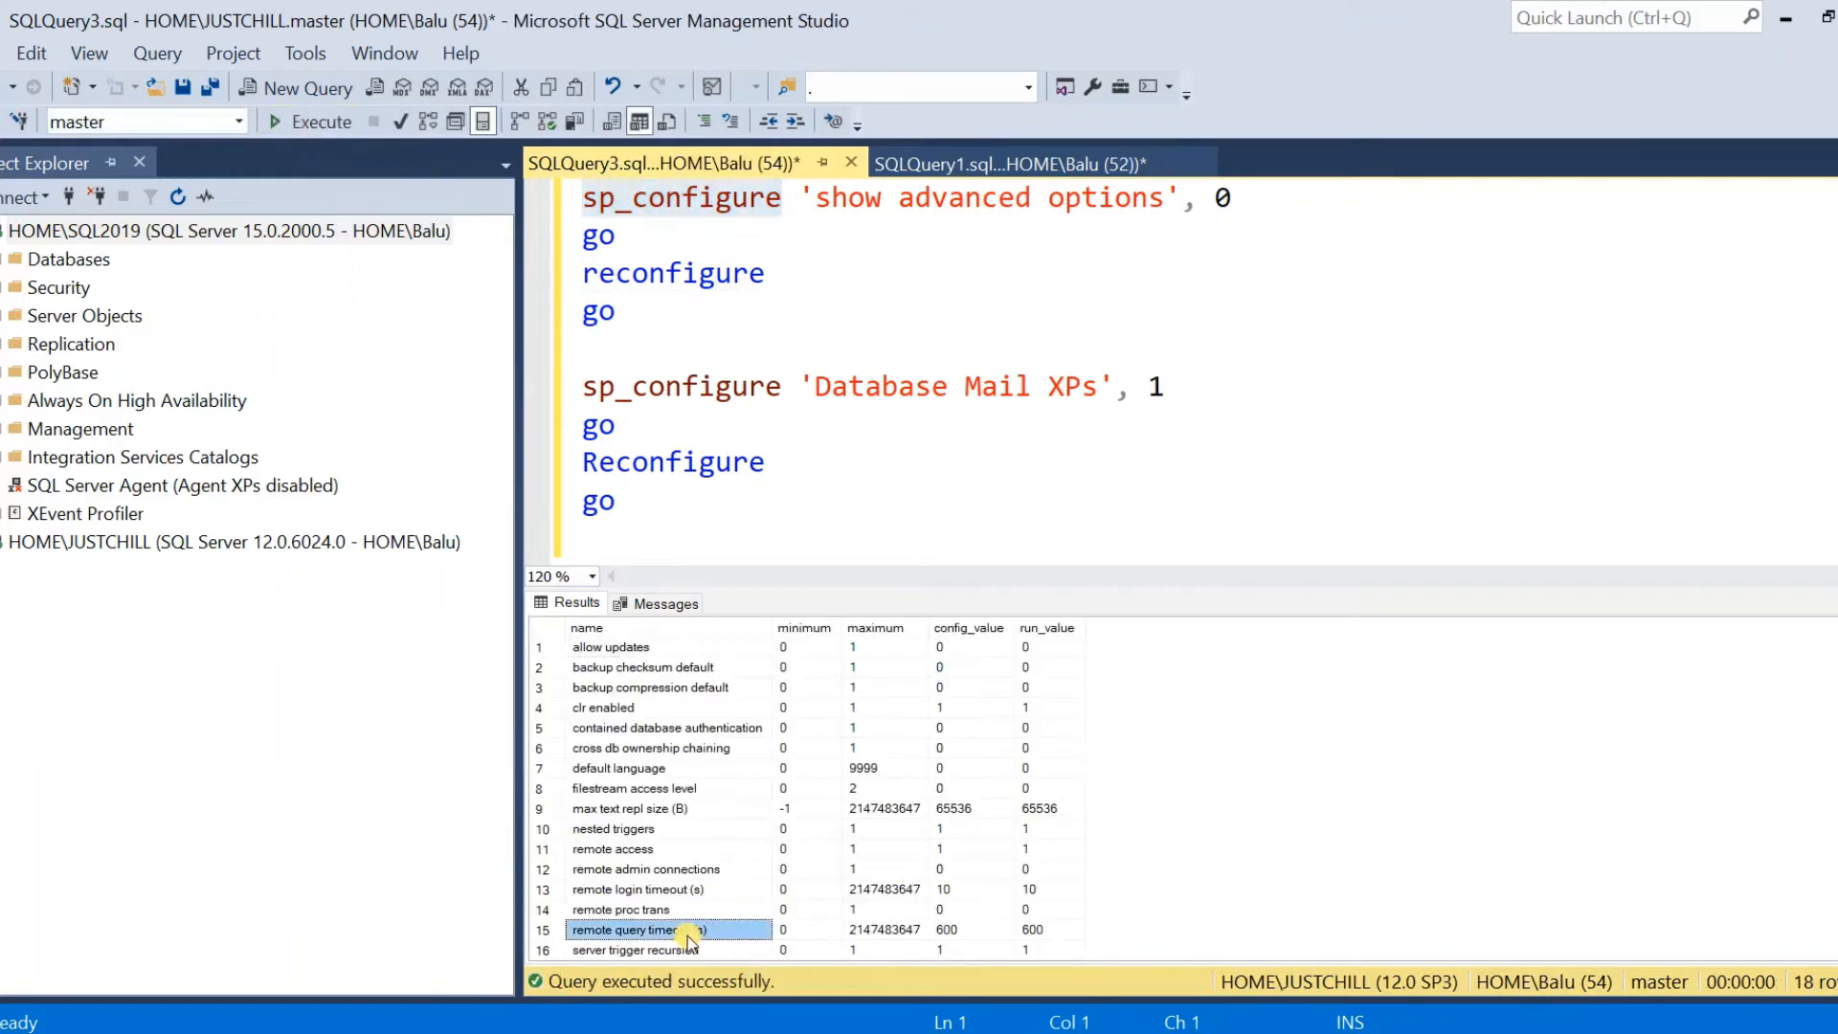
{"action": "scroll", "coordinate": [687, 942], "scroll_direction": "down", "scroll_amount": 1}
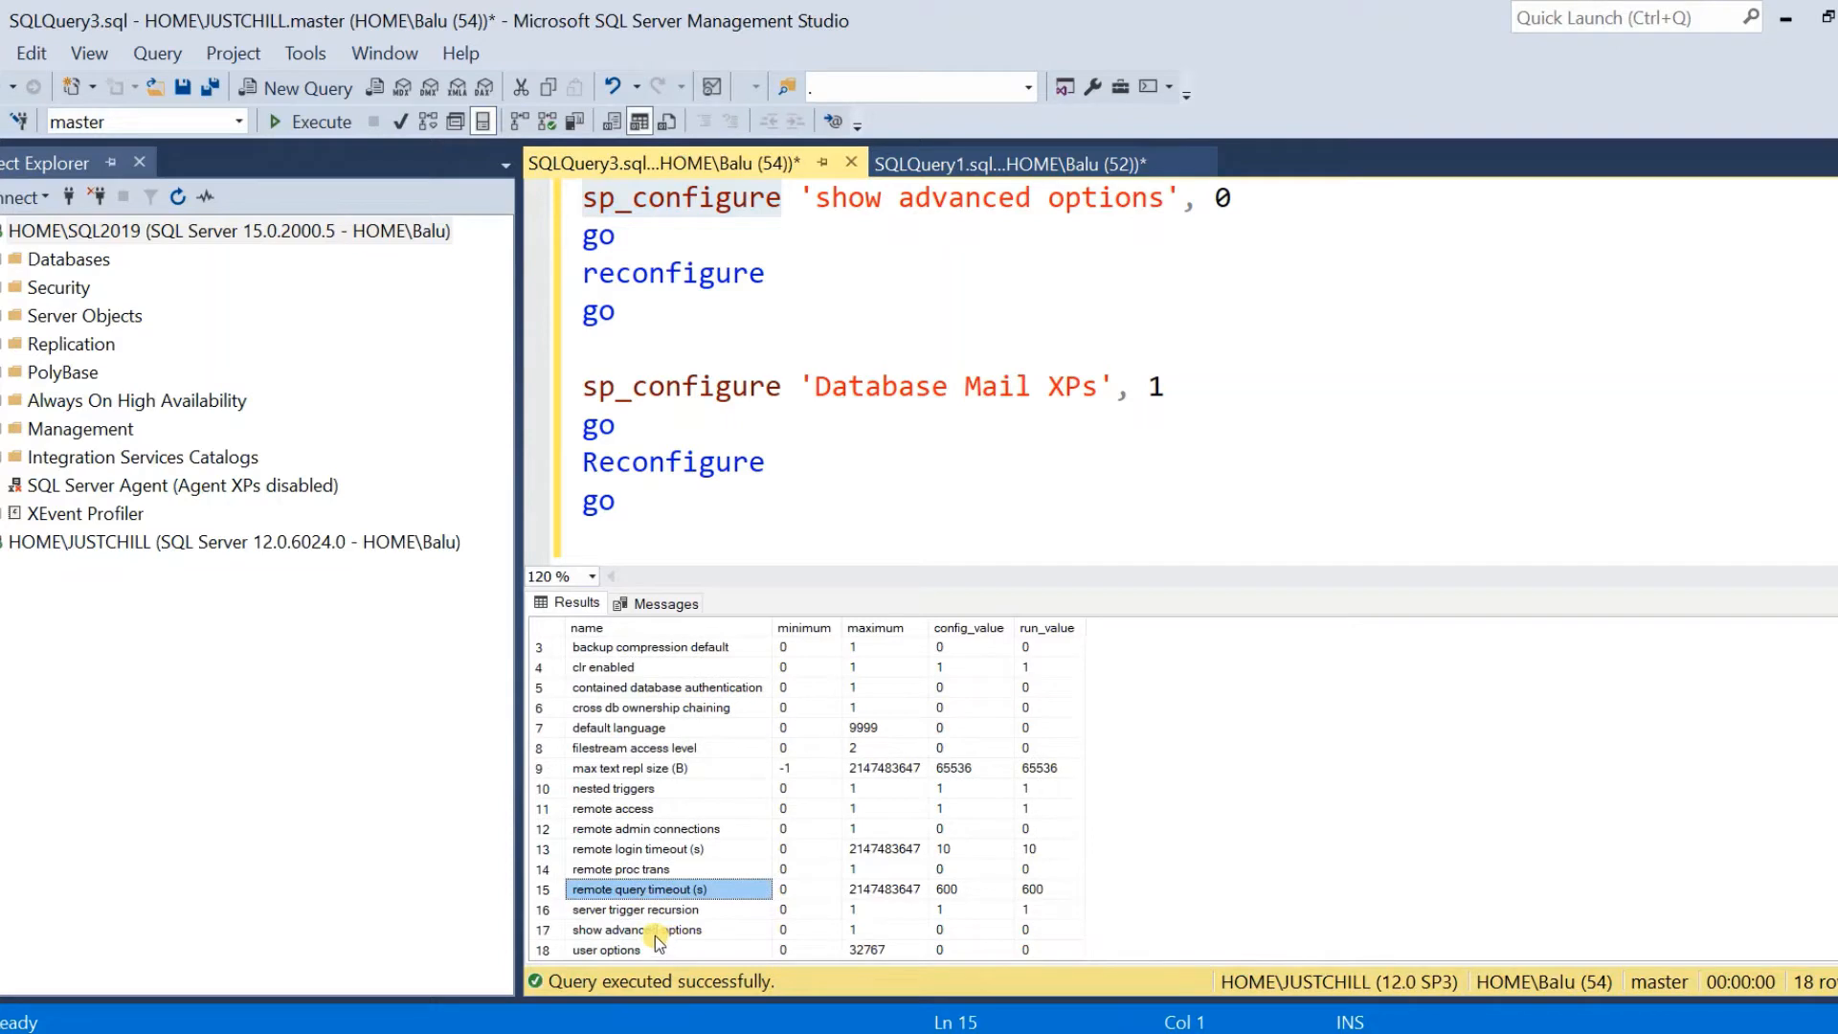
{"action": "left_click", "coordinate": [655, 934]}
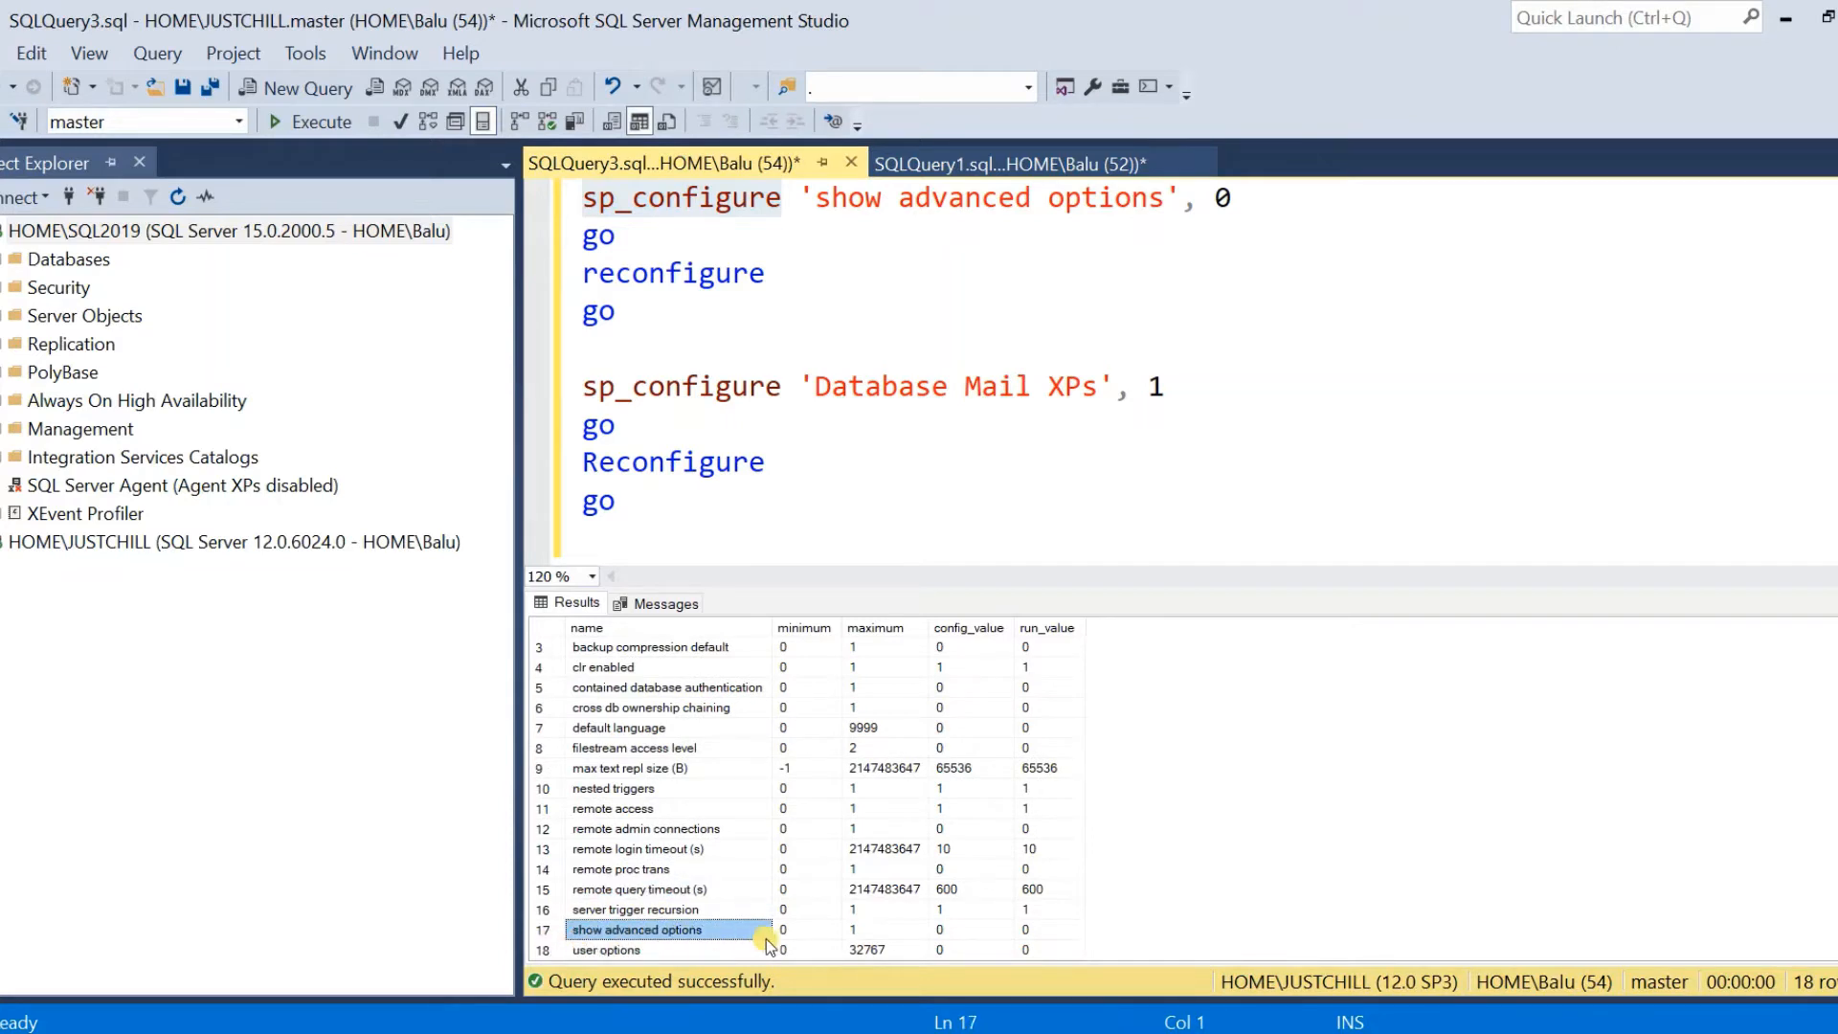
{"action": "left_click", "coordinate": [622, 950]}
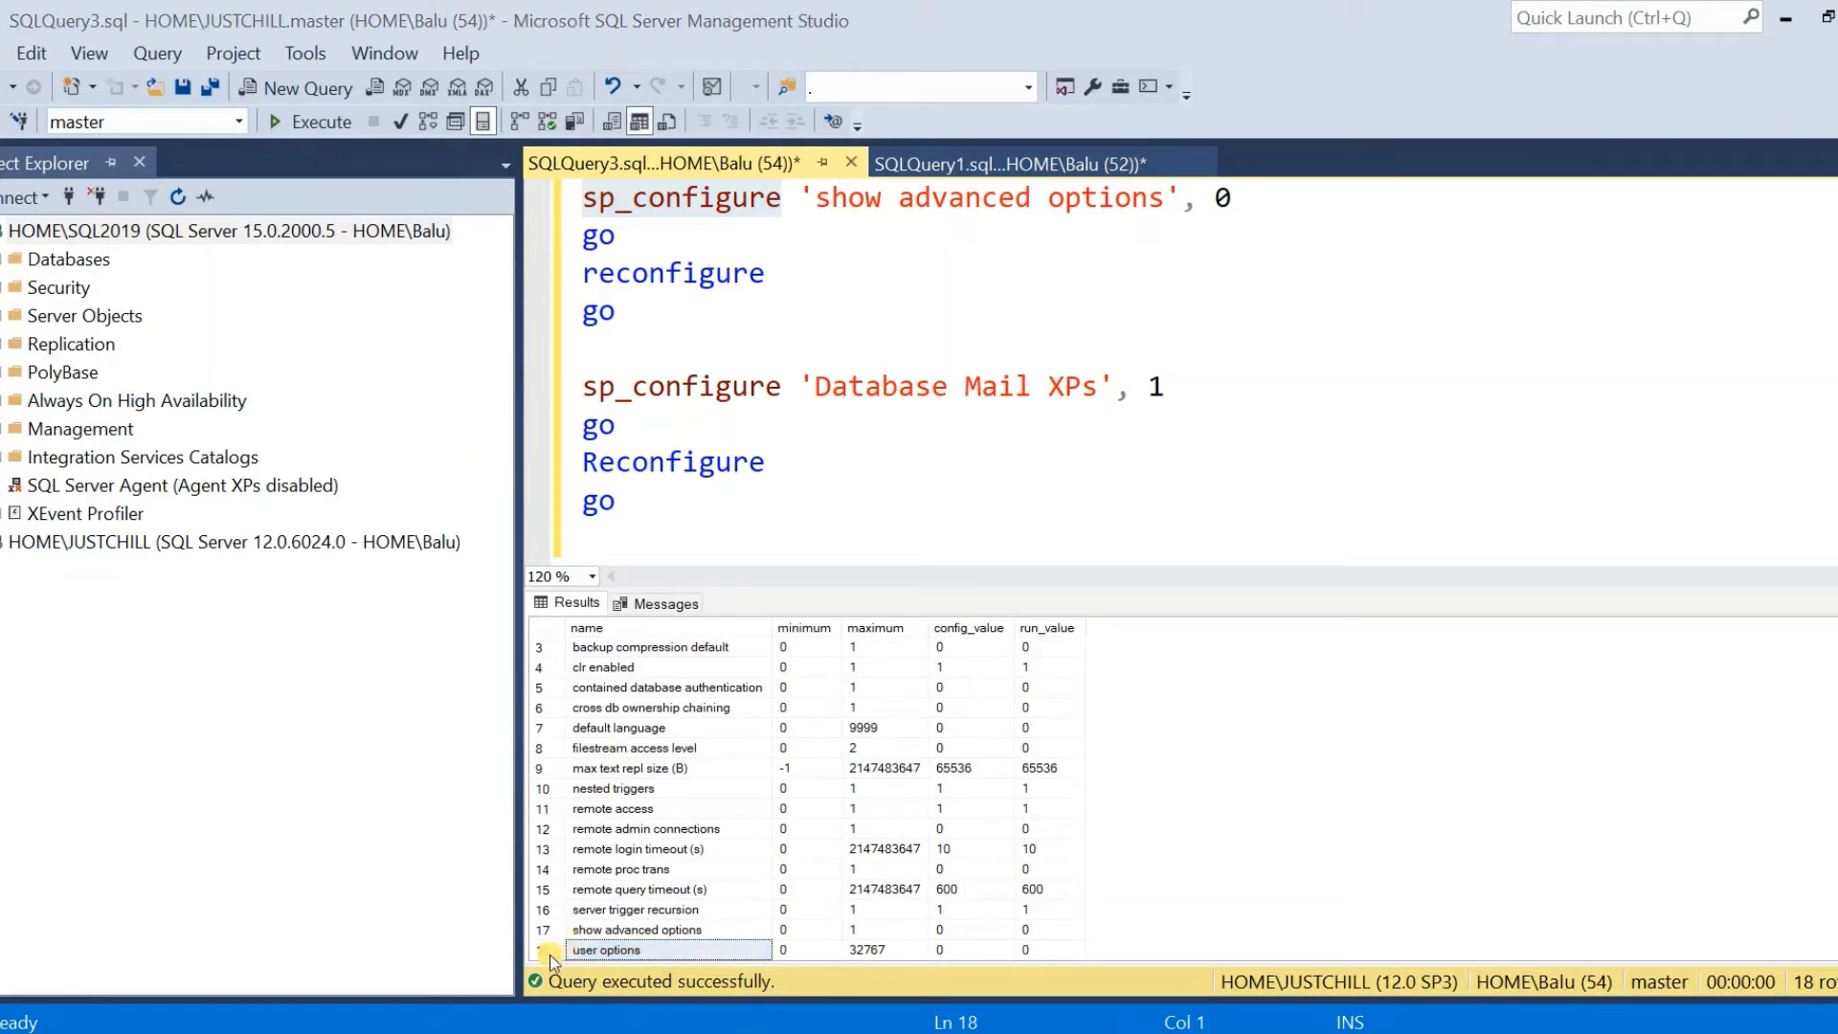
{"action": "left_click_drag", "start_coordinate": [813, 386], "coordinate": [1097, 387]}
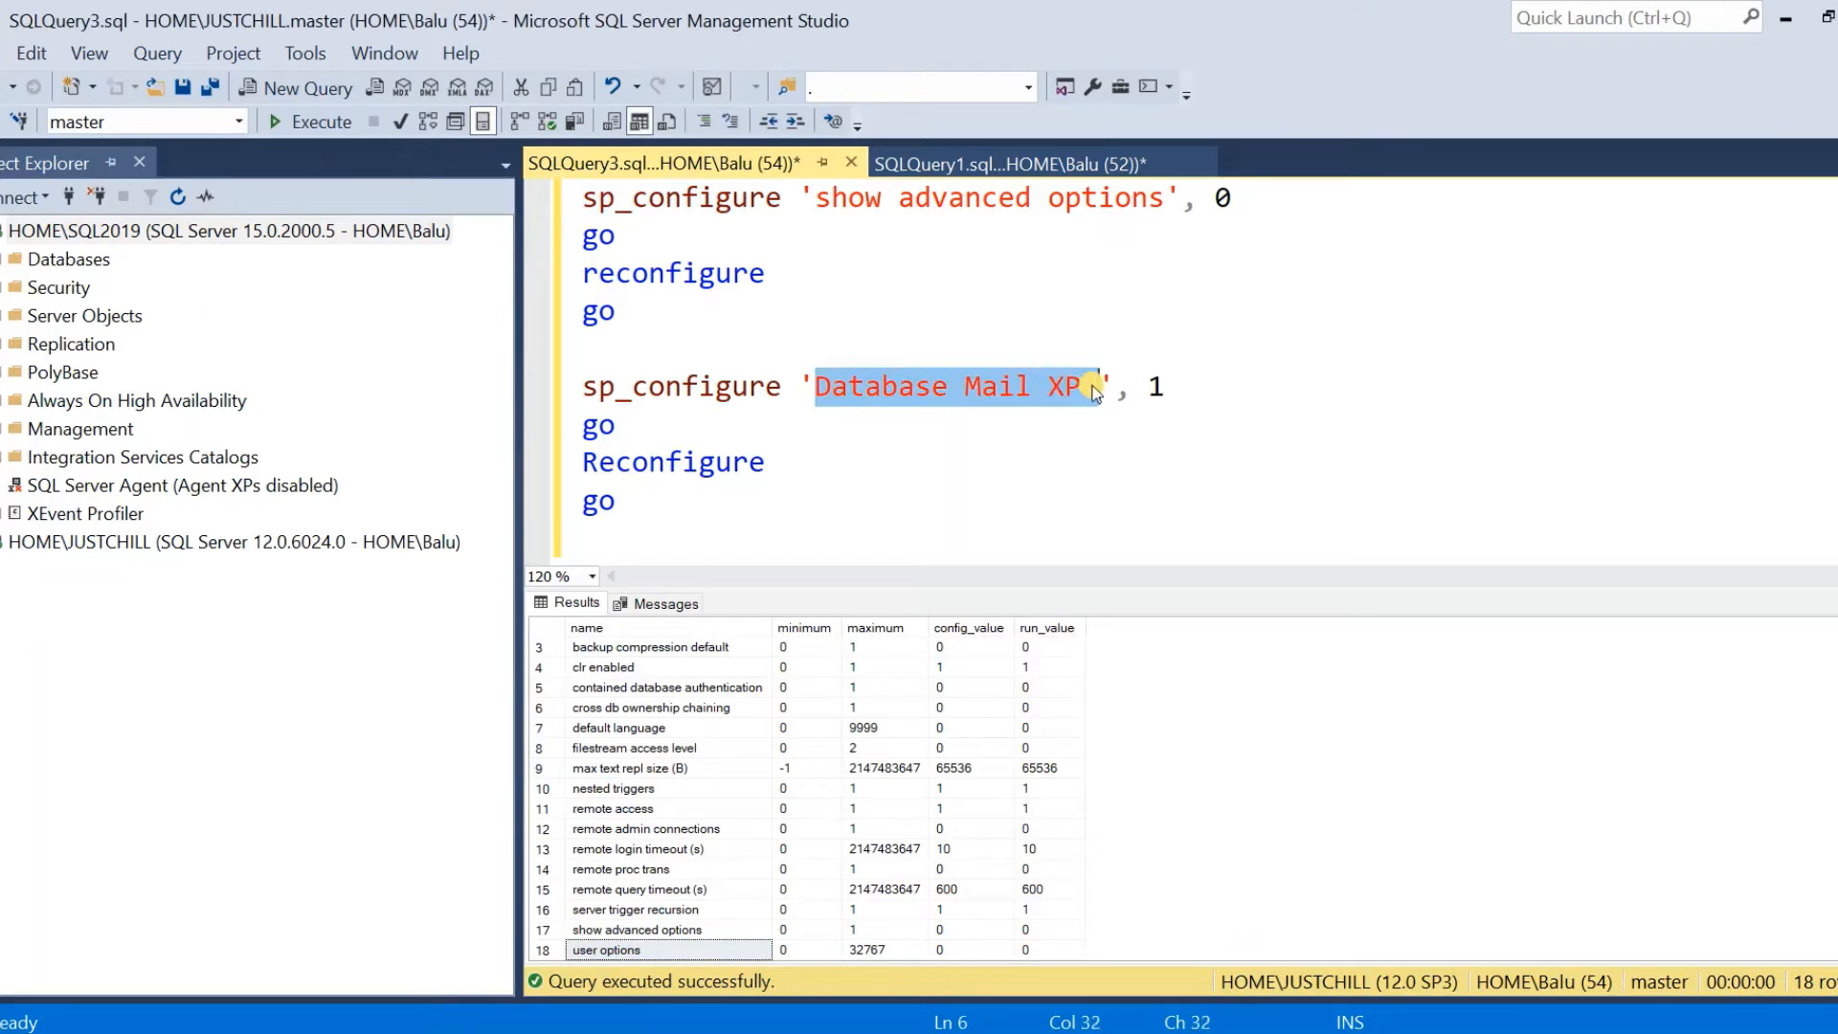
{"action": "left_click", "coordinate": [648, 955]}
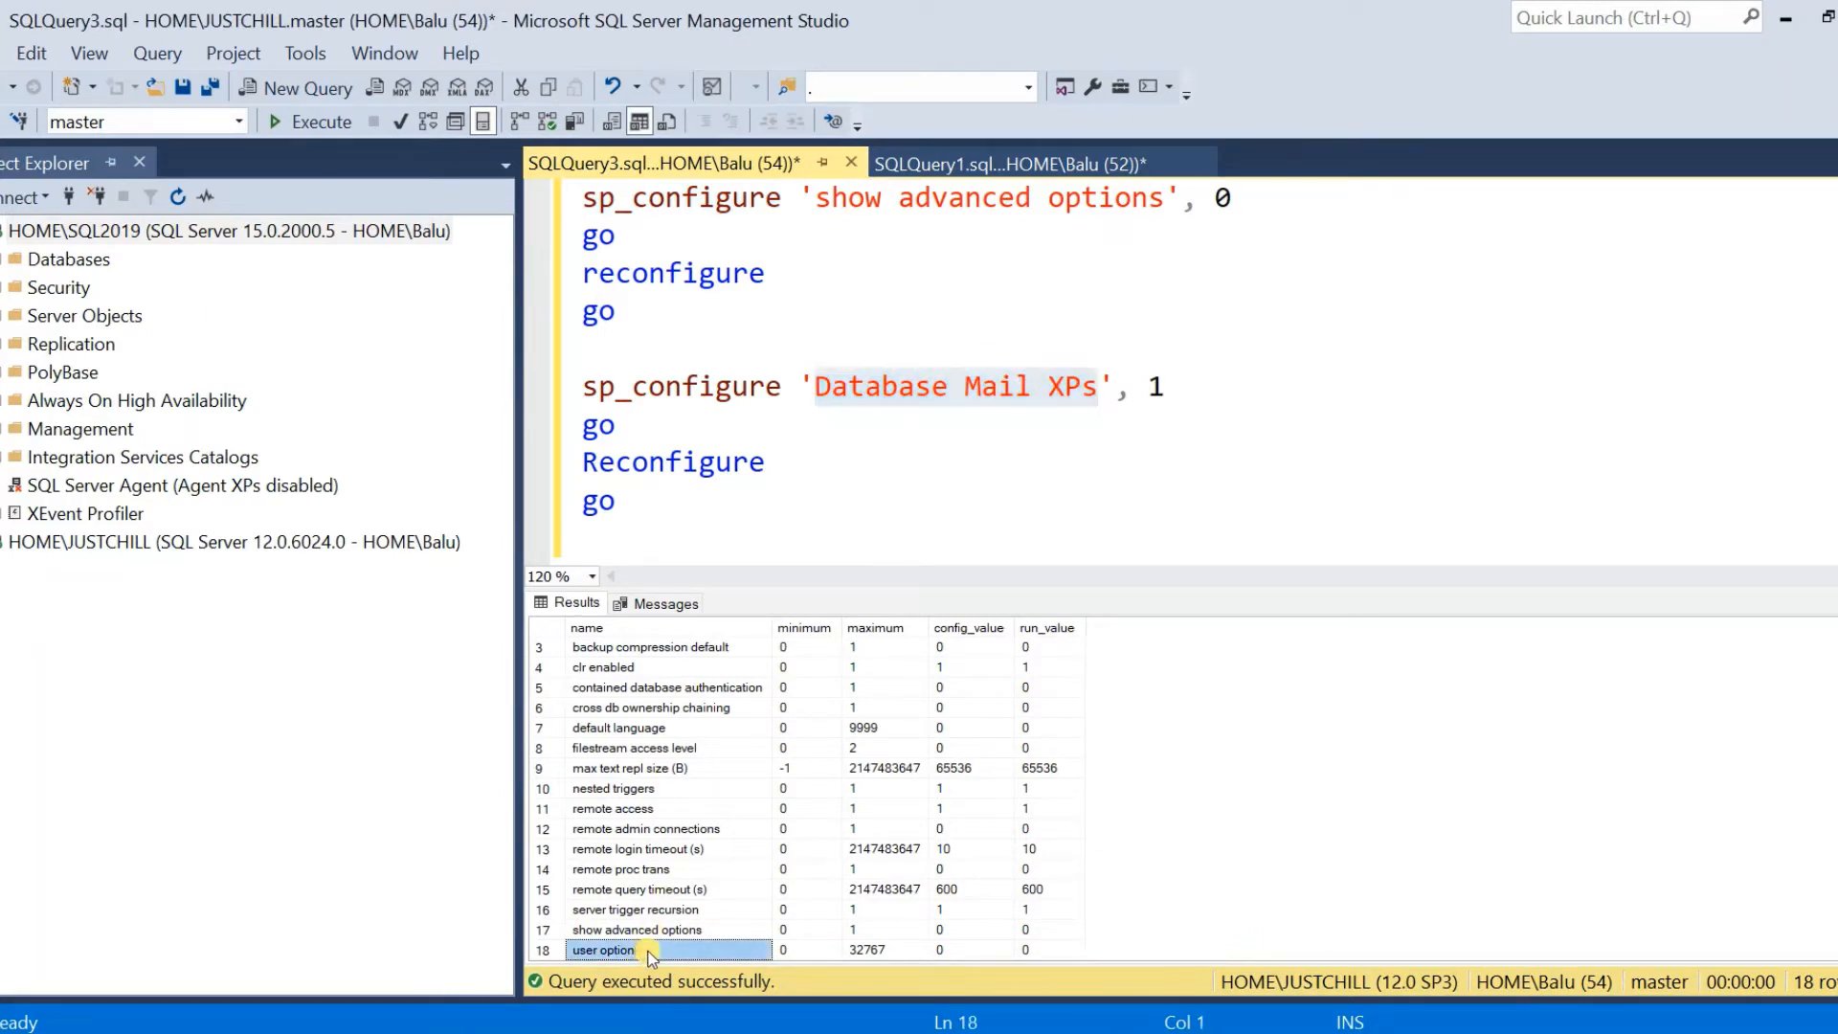
{"action": "left_click", "coordinate": [706, 925]}
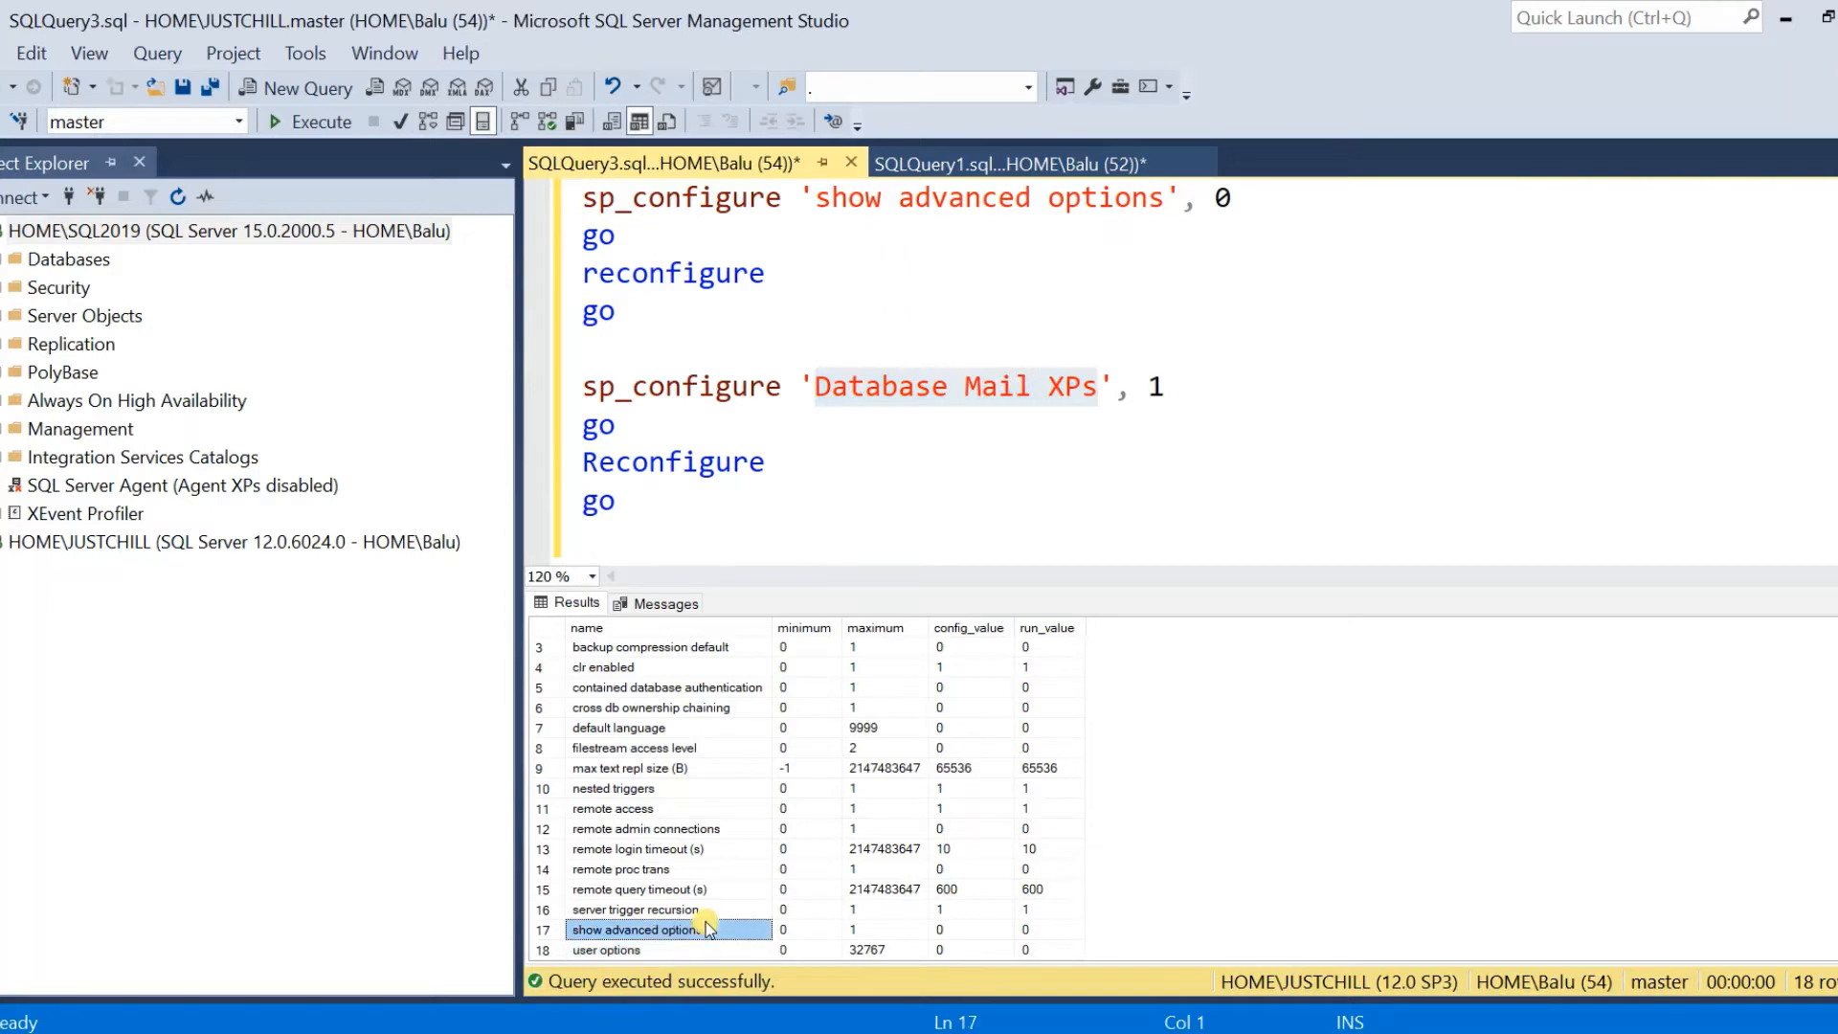
{"action": "left_click", "coordinate": [1024, 929]}
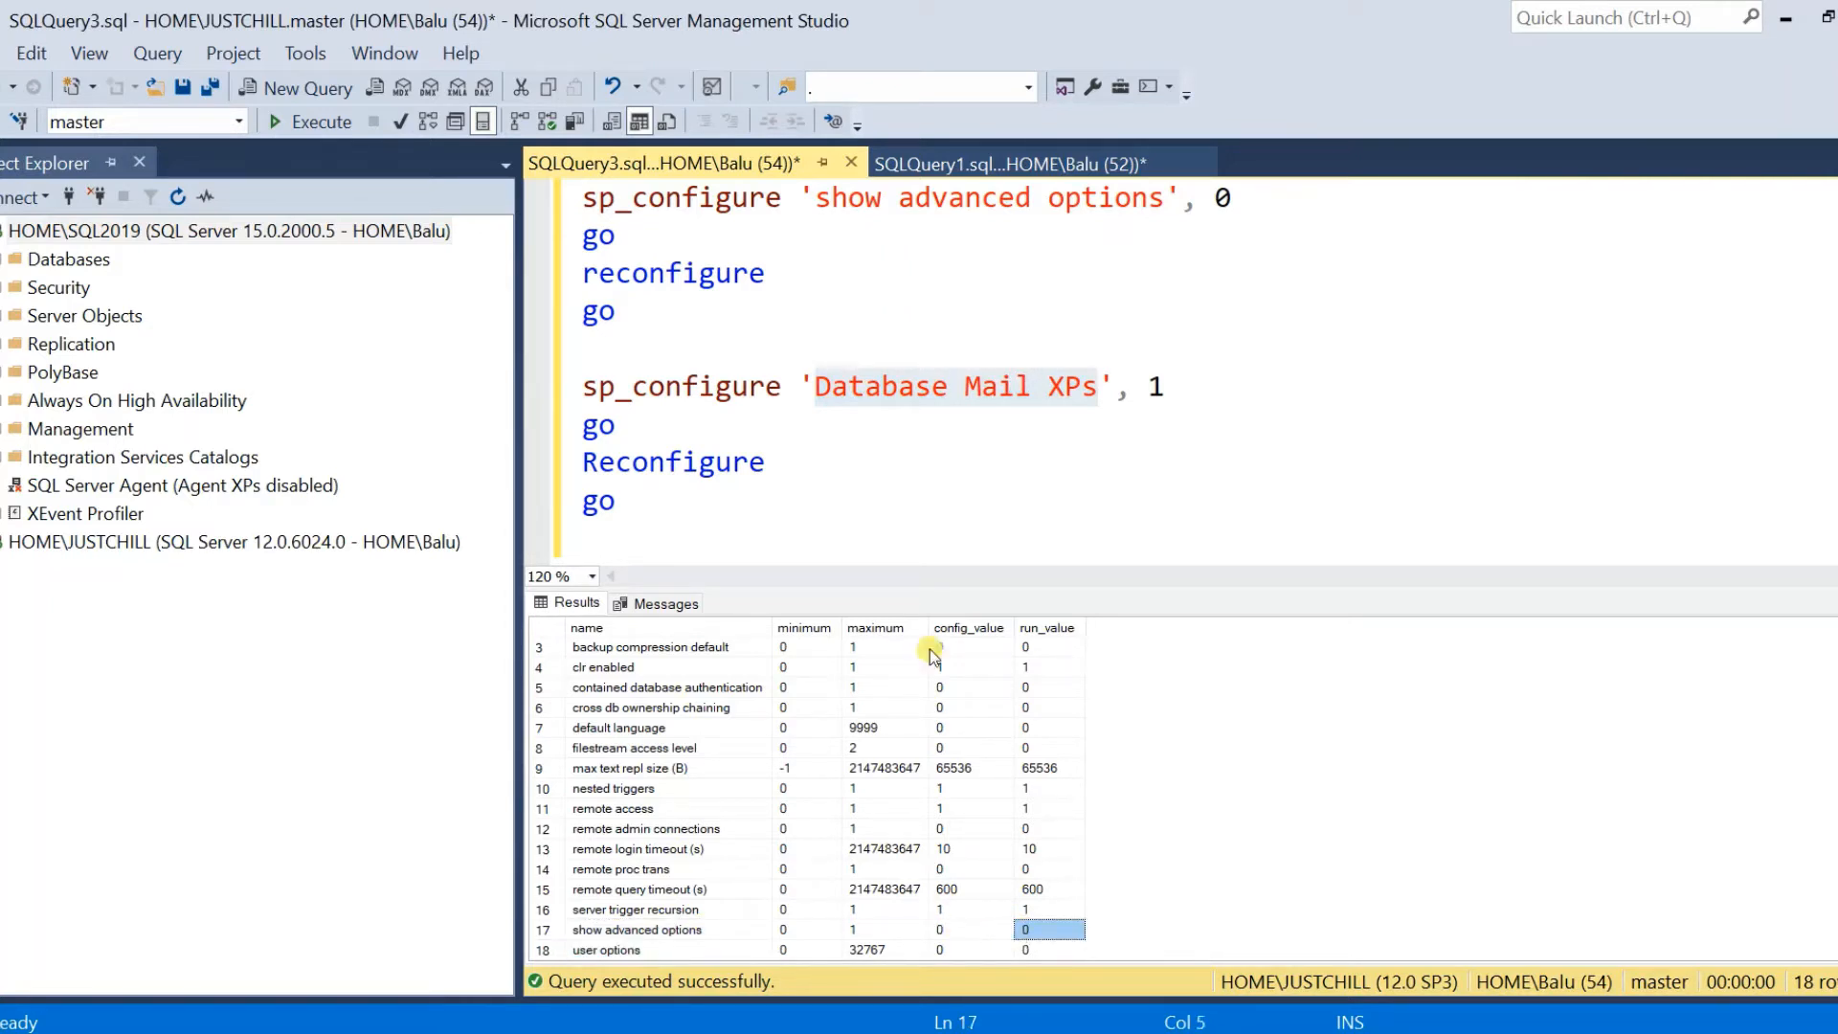
Change the show advanced options value to 1, run that sp_configure statement and apply it with reconfigure
{"action": "left_click", "coordinate": [1242, 188]}
{"action": "key", "text": "BackSpace"}
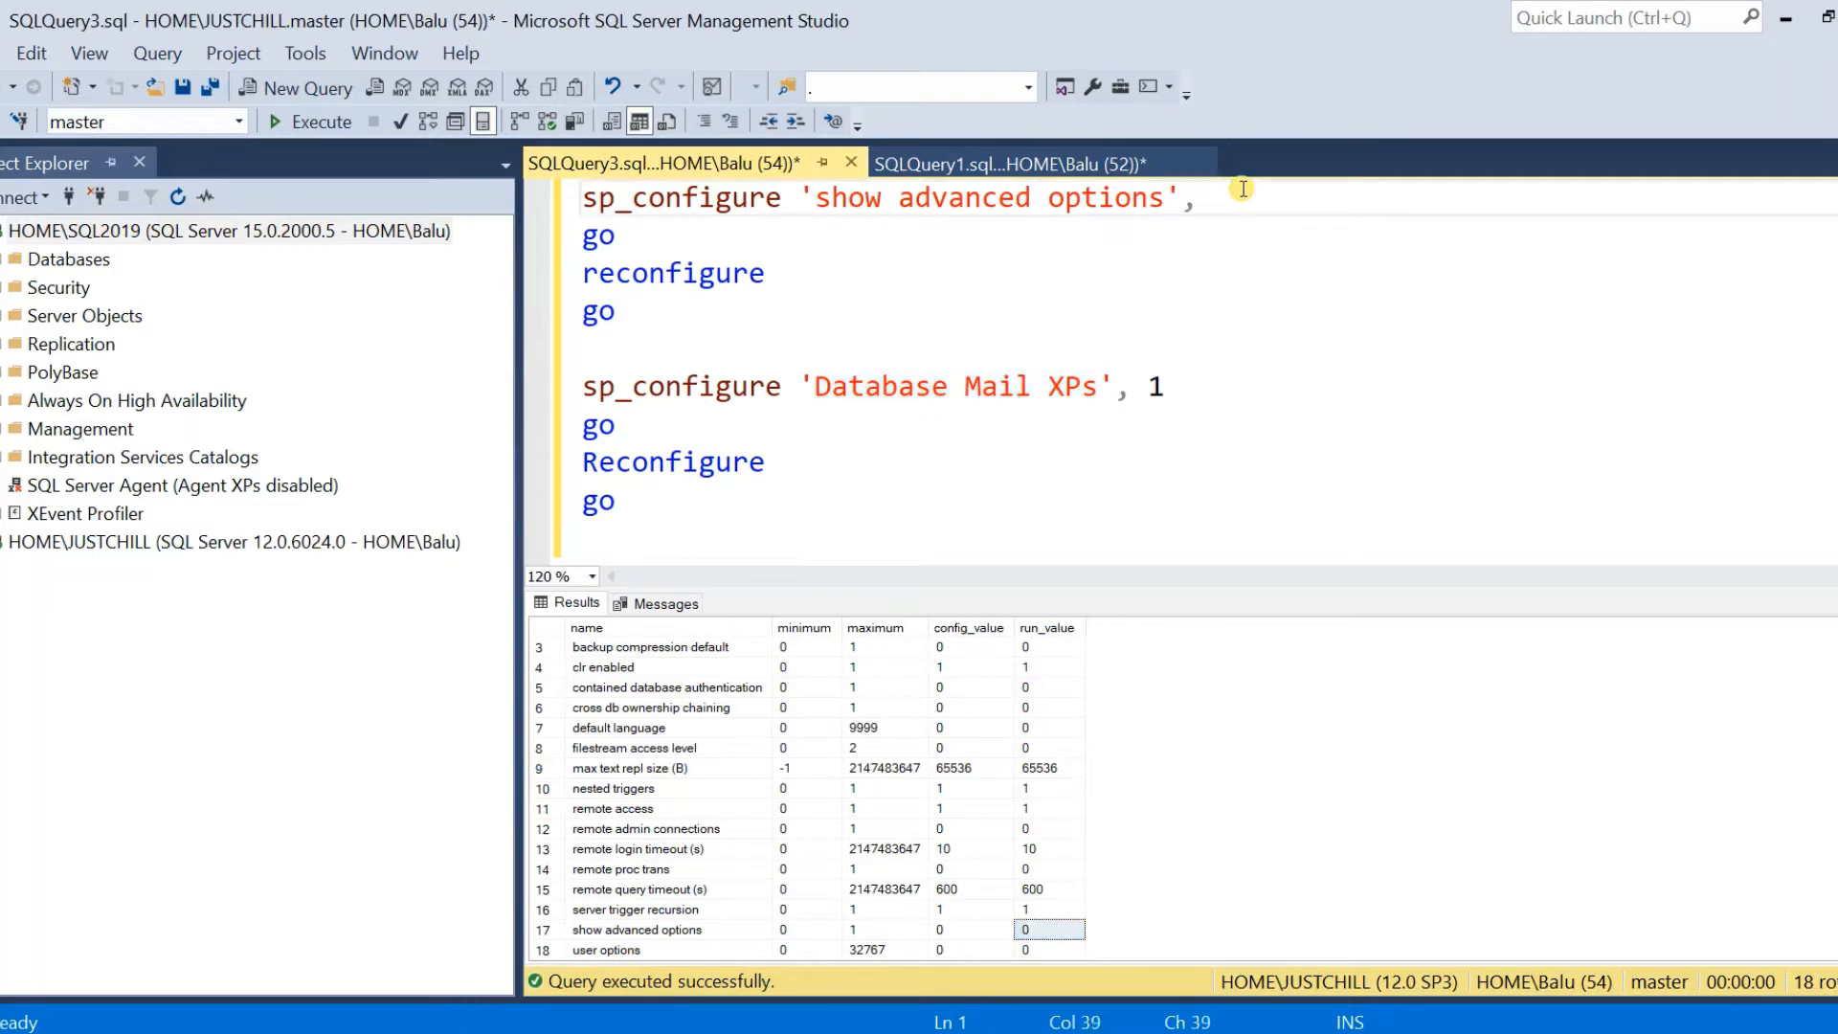
{"action": "type", "text": "1"}
{"action": "left_click_drag", "start_coordinate": [1234, 196], "coordinate": [584, 202]}
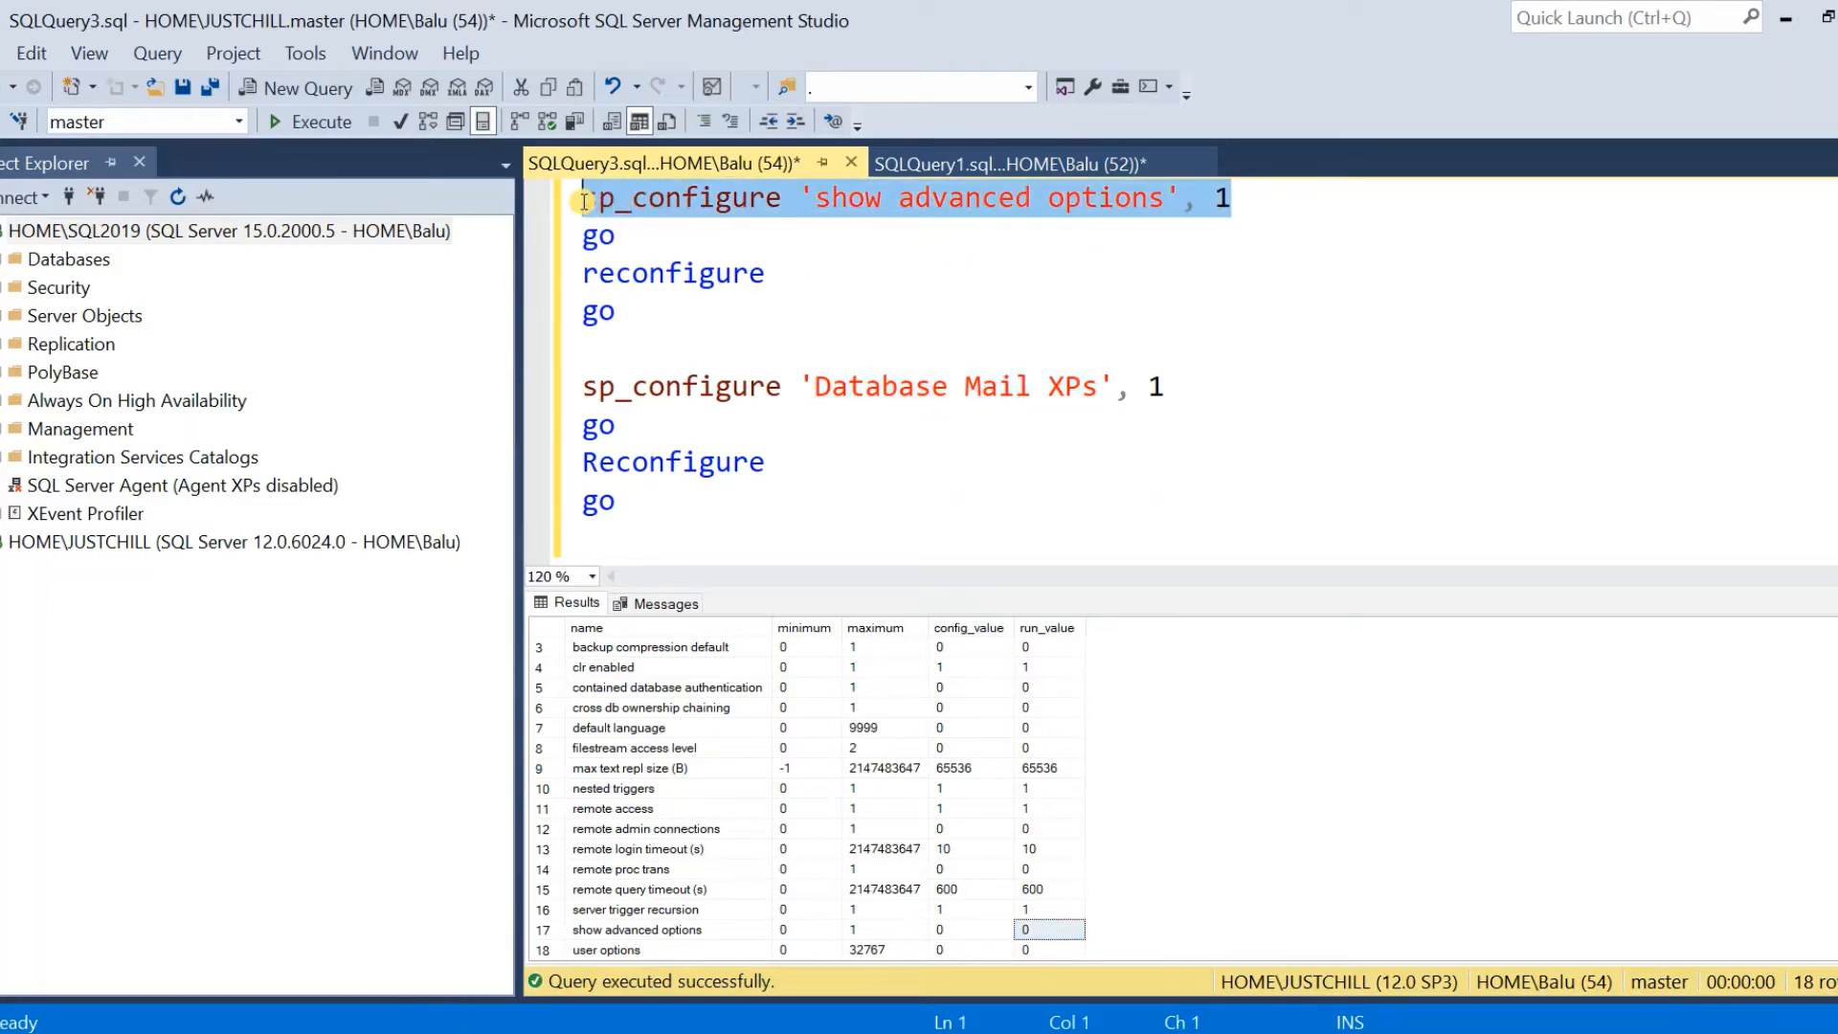
{"action": "left_click", "coordinate": [316, 122]}
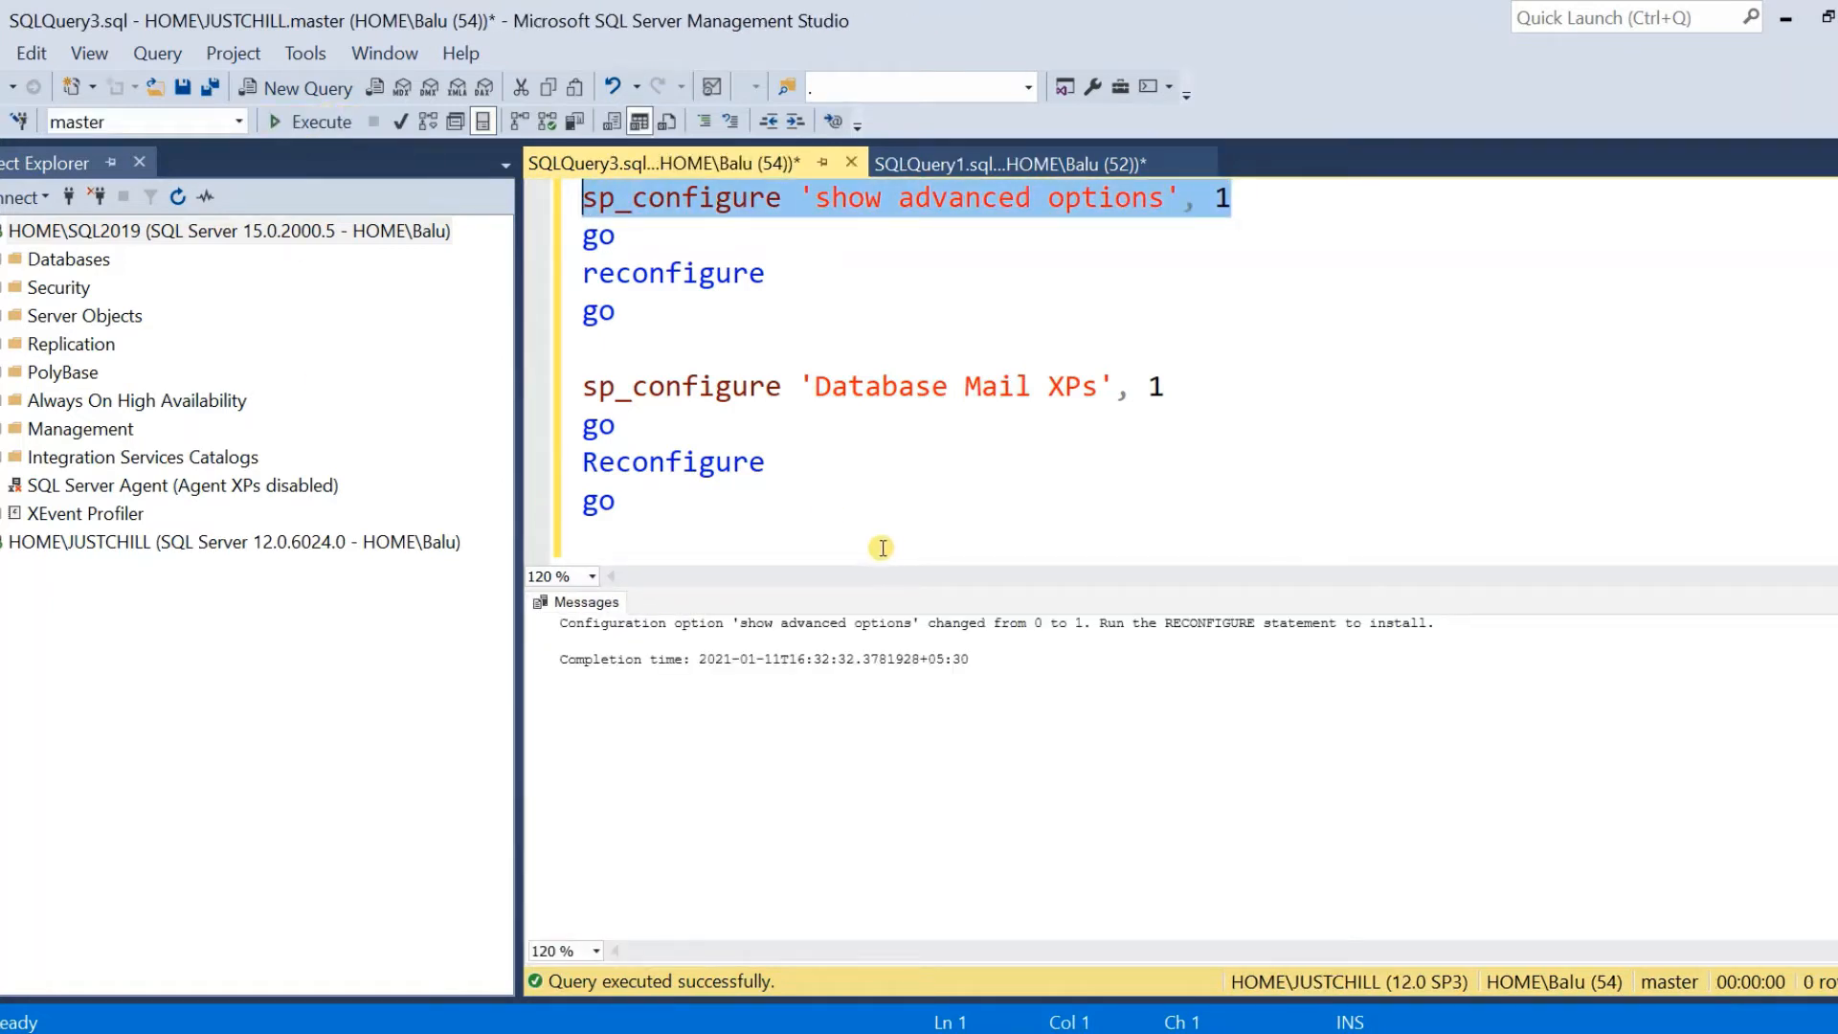
{"action": "double_click", "coordinate": [654, 271]}
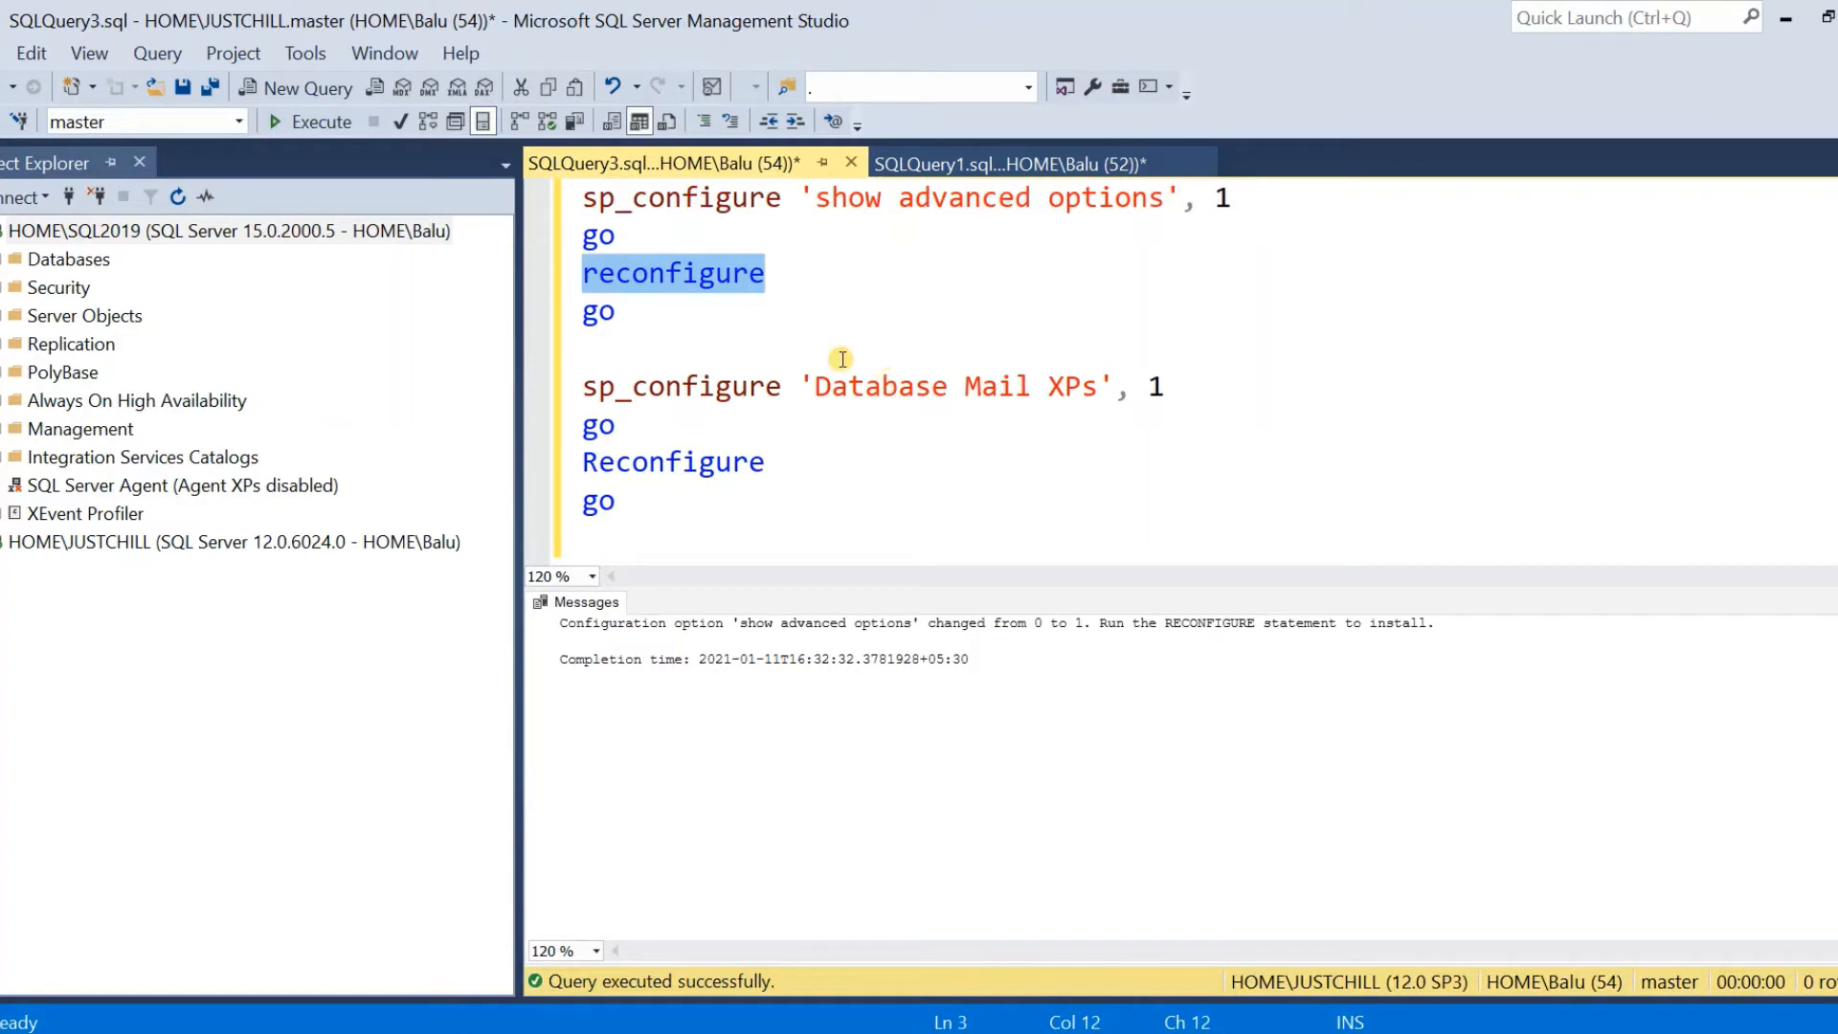
{"action": "left_click", "coordinate": [311, 124]}
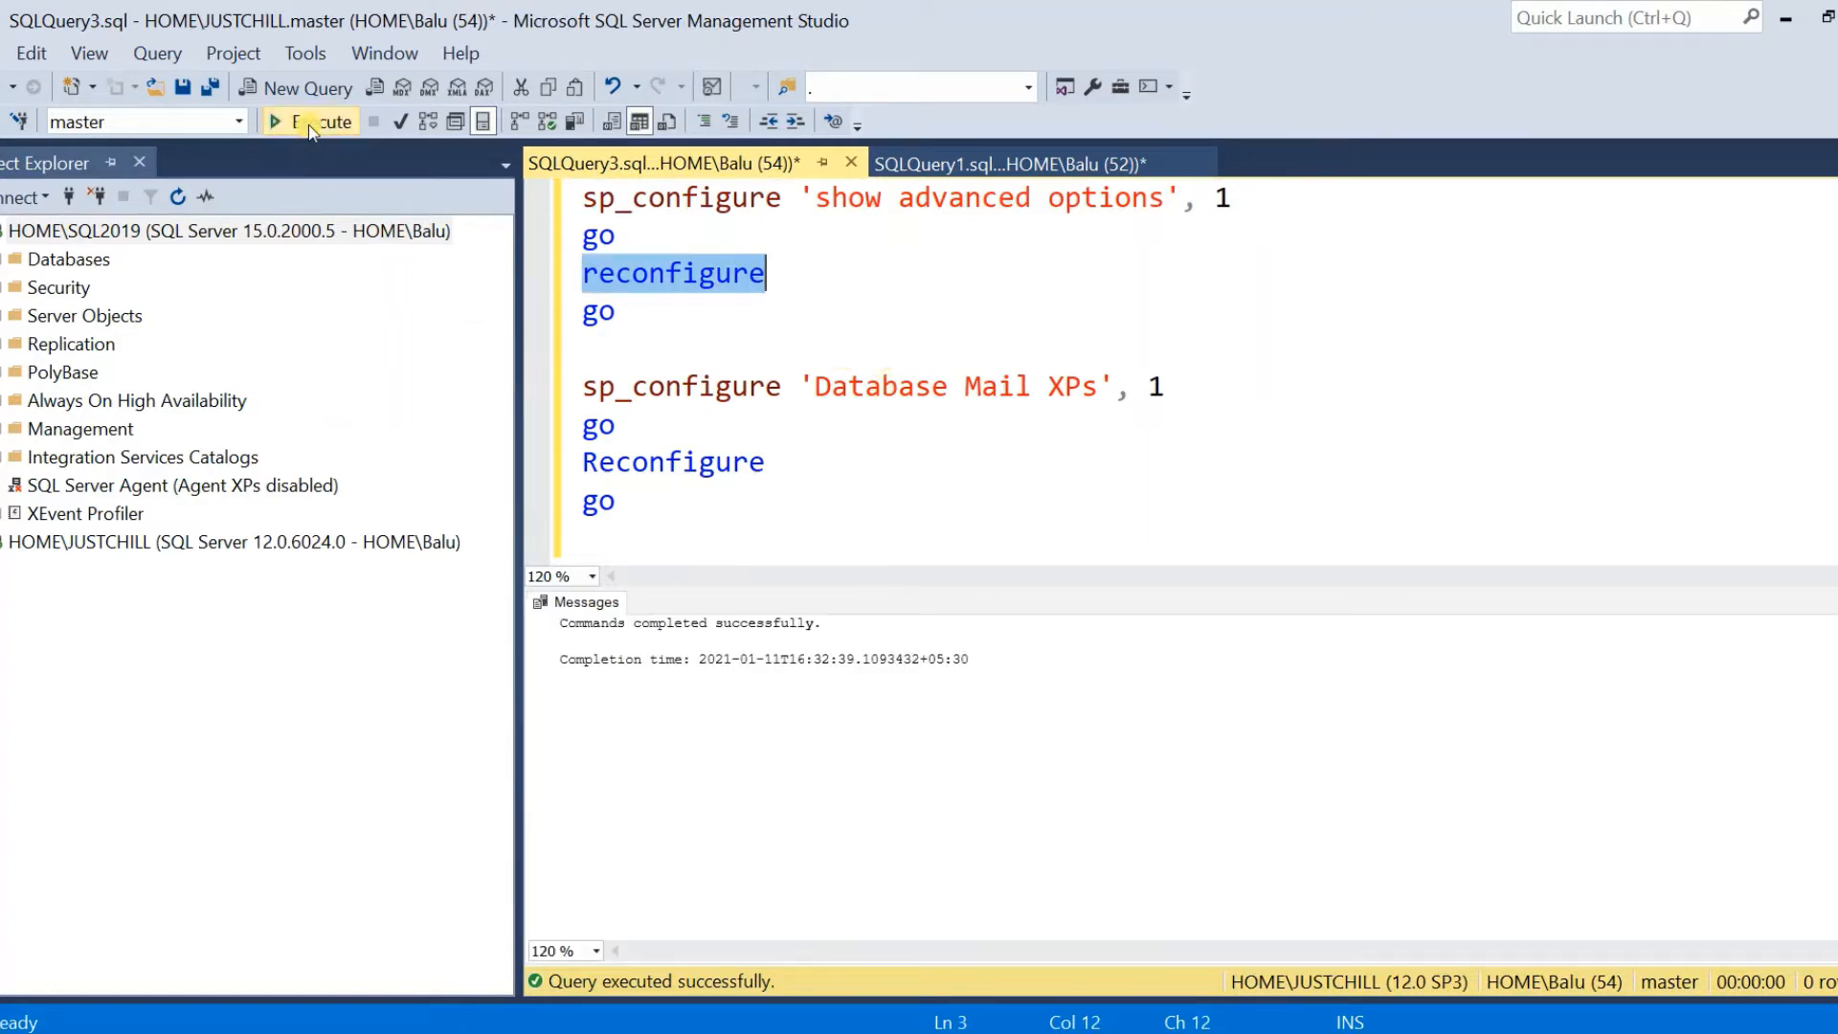
Run sp_configure on its own again and go through the options list down to the last row, xp_cmdshell
{"action": "left_click", "coordinate": [670, 227]}
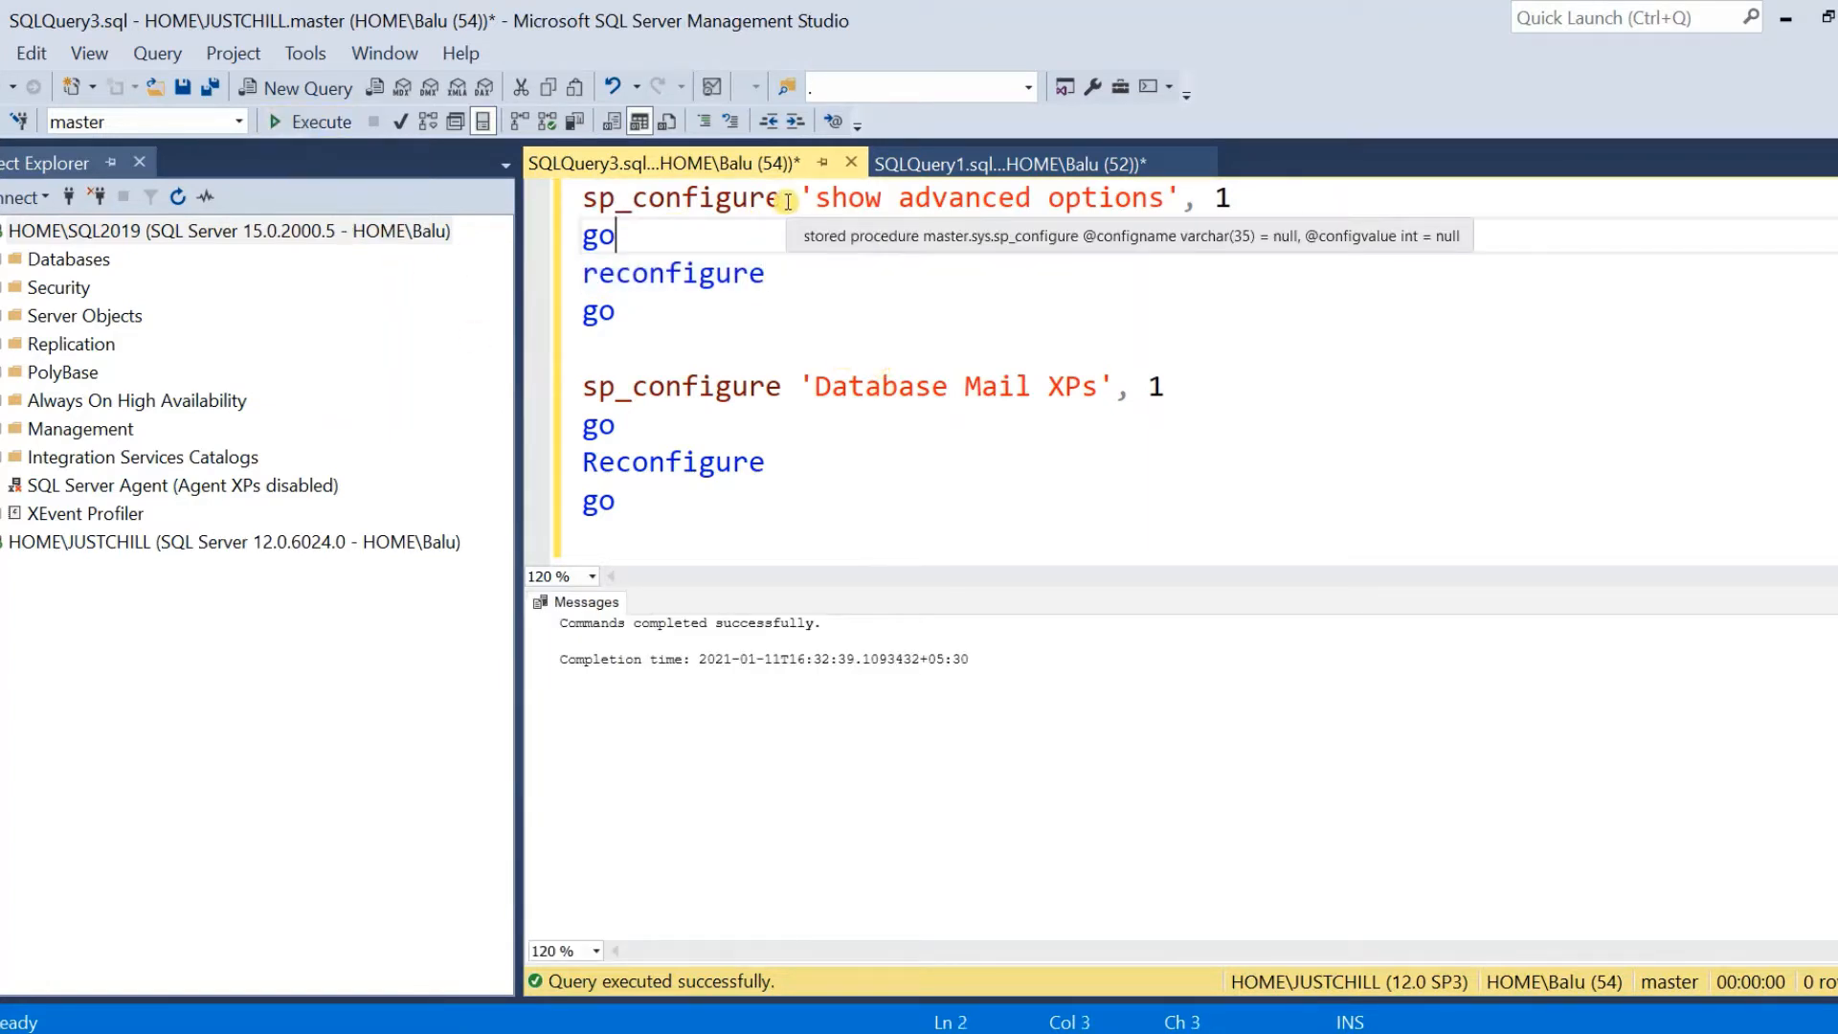
{"action": "left_click_drag", "start_coordinate": [783, 205], "coordinate": [568, 220]}
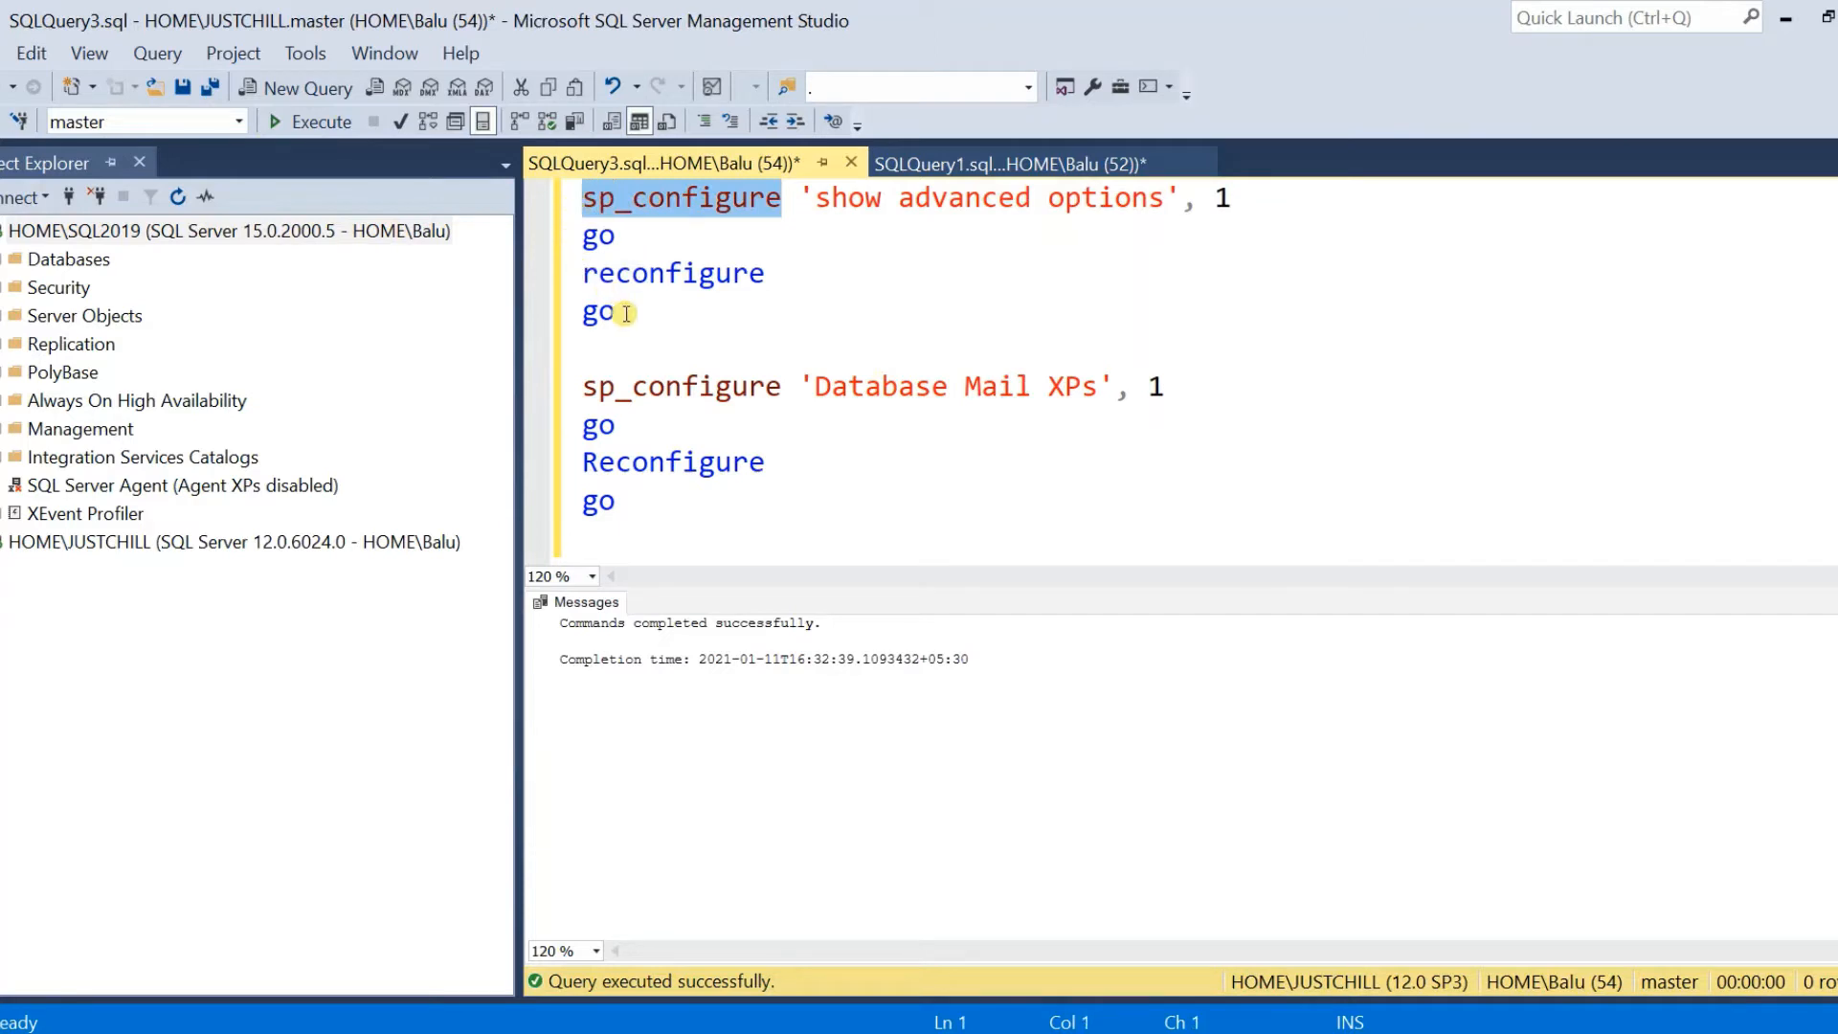
{"action": "left_click", "coordinate": [313, 124]}
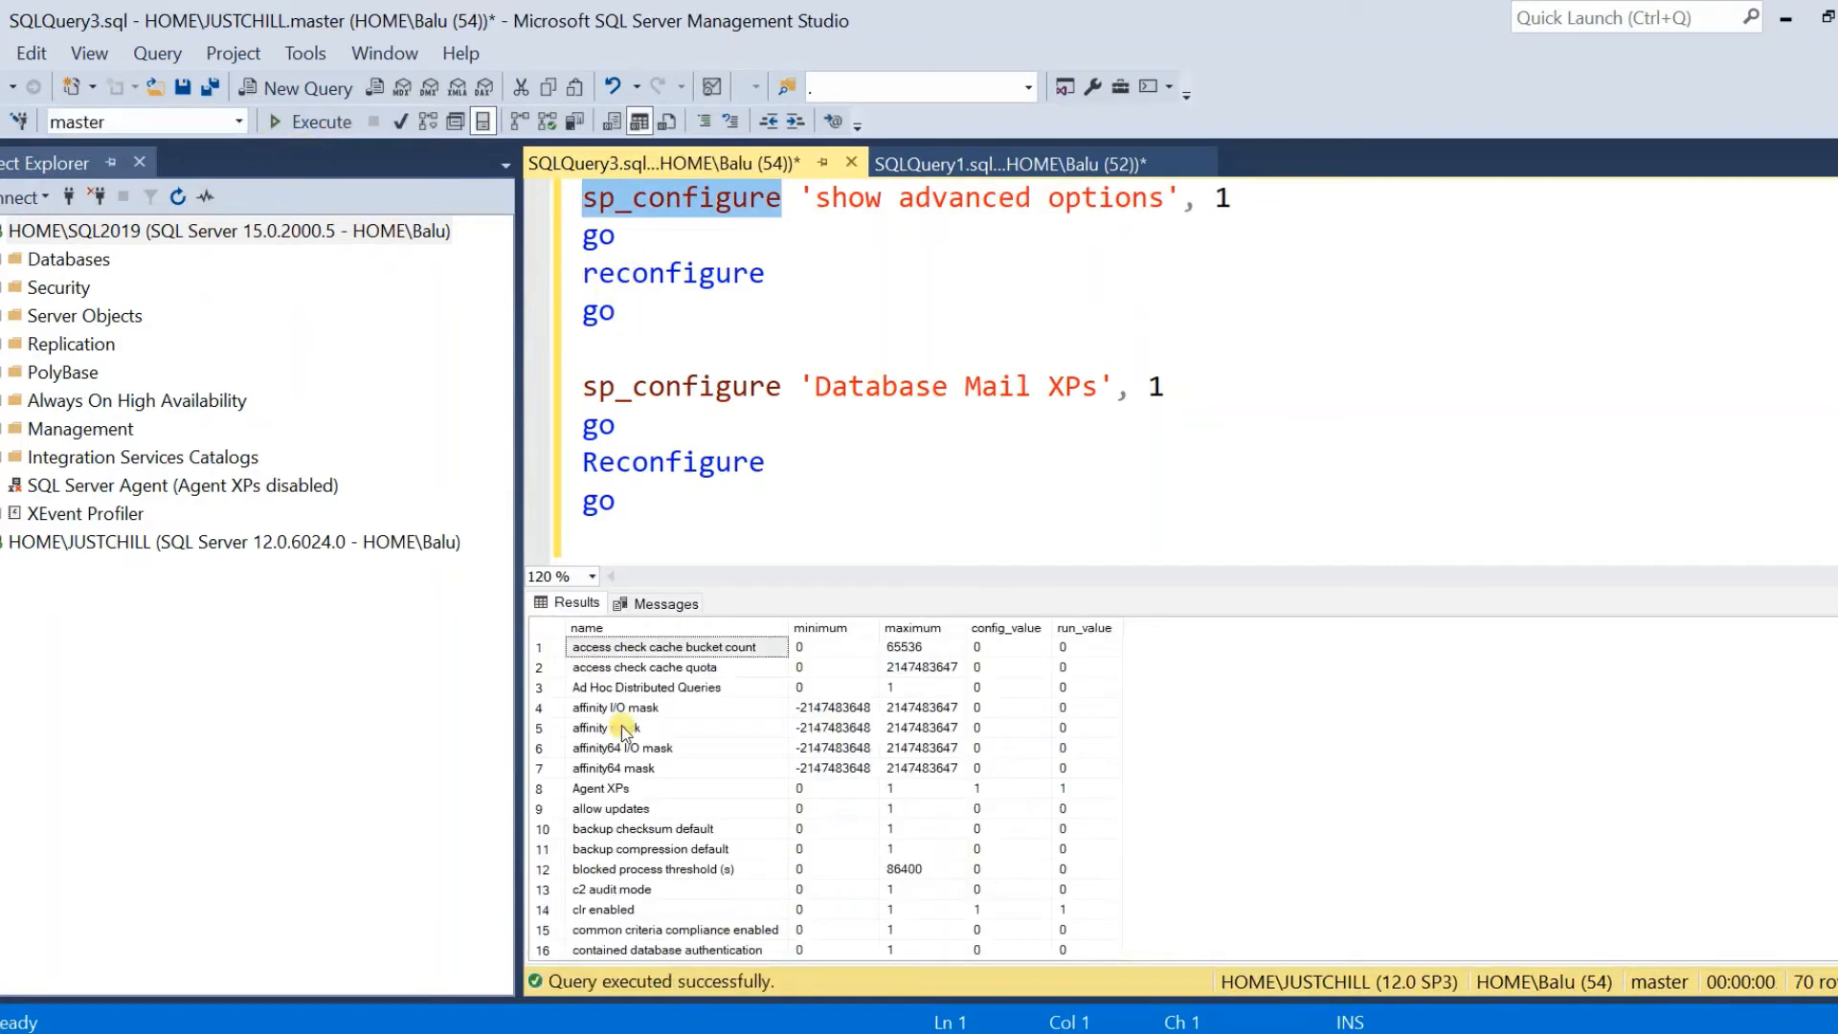
{"action": "scroll", "coordinate": [636, 821], "scroll_direction": "down", "scroll_amount": 5}
{"action": "scroll", "coordinate": [636, 818], "scroll_direction": "down", "scroll_amount": 13}
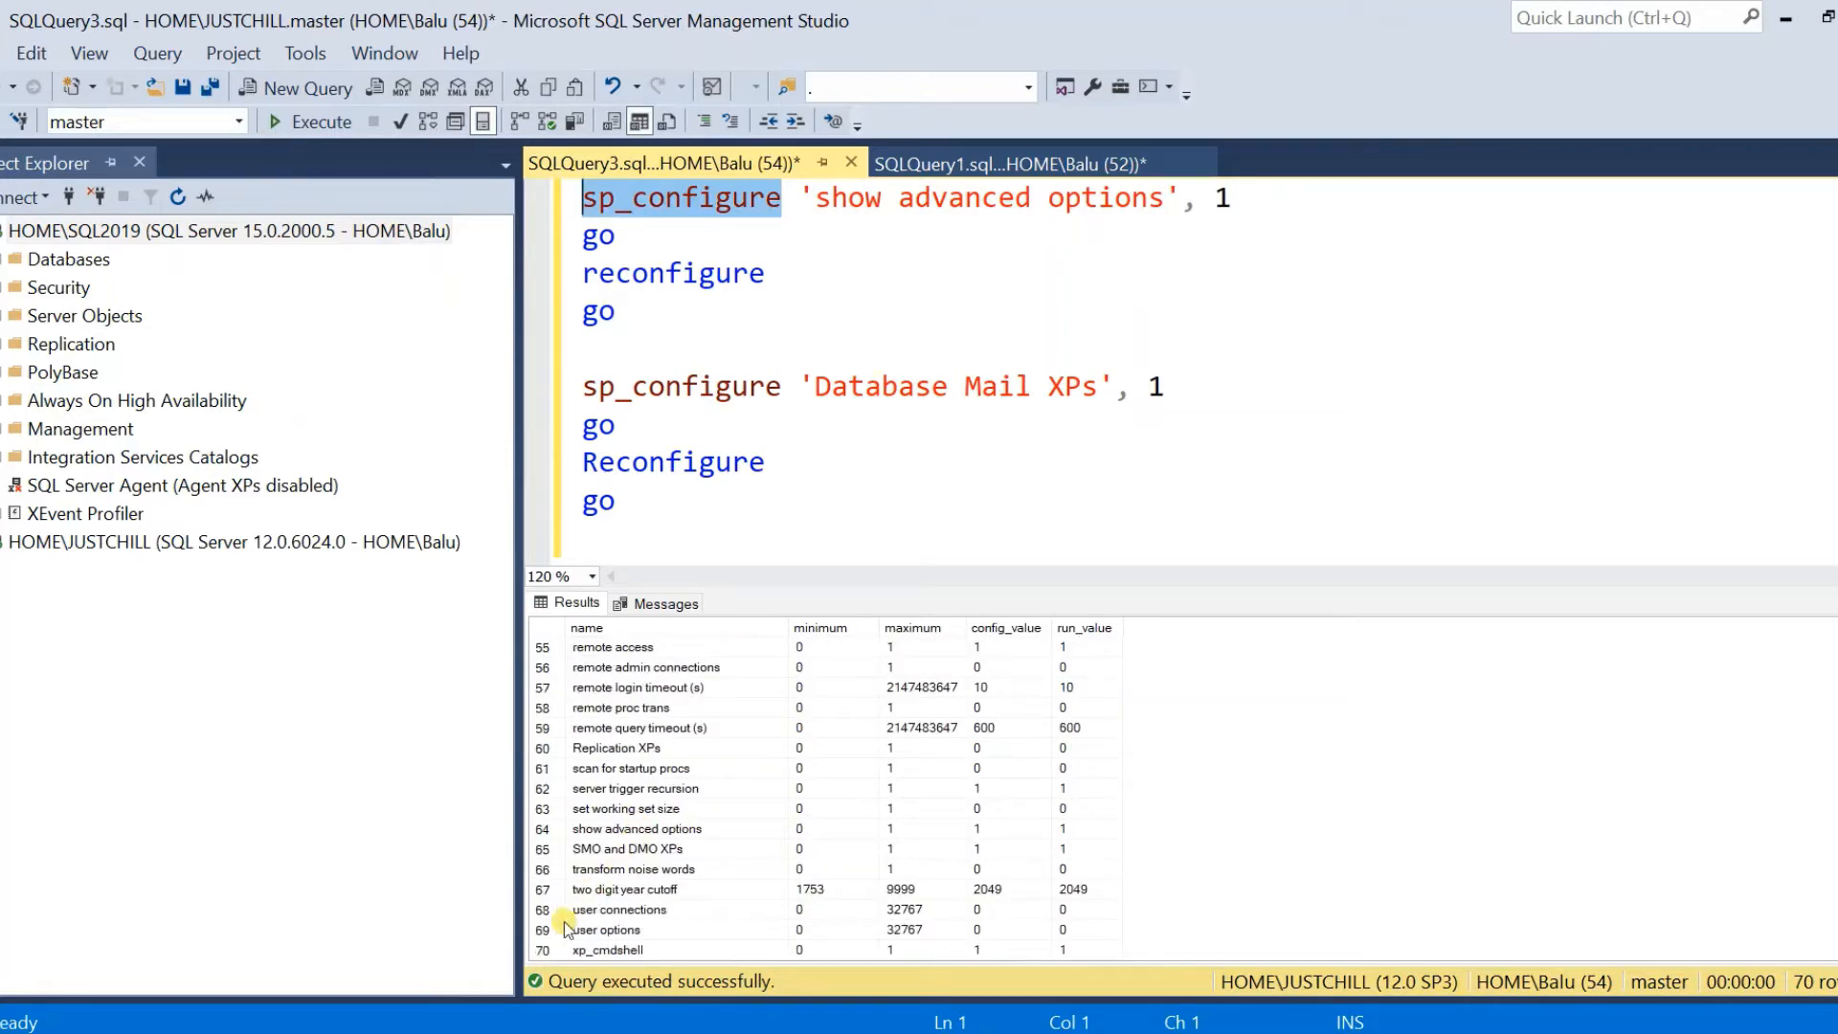
{"action": "left_click", "coordinate": [544, 952]}
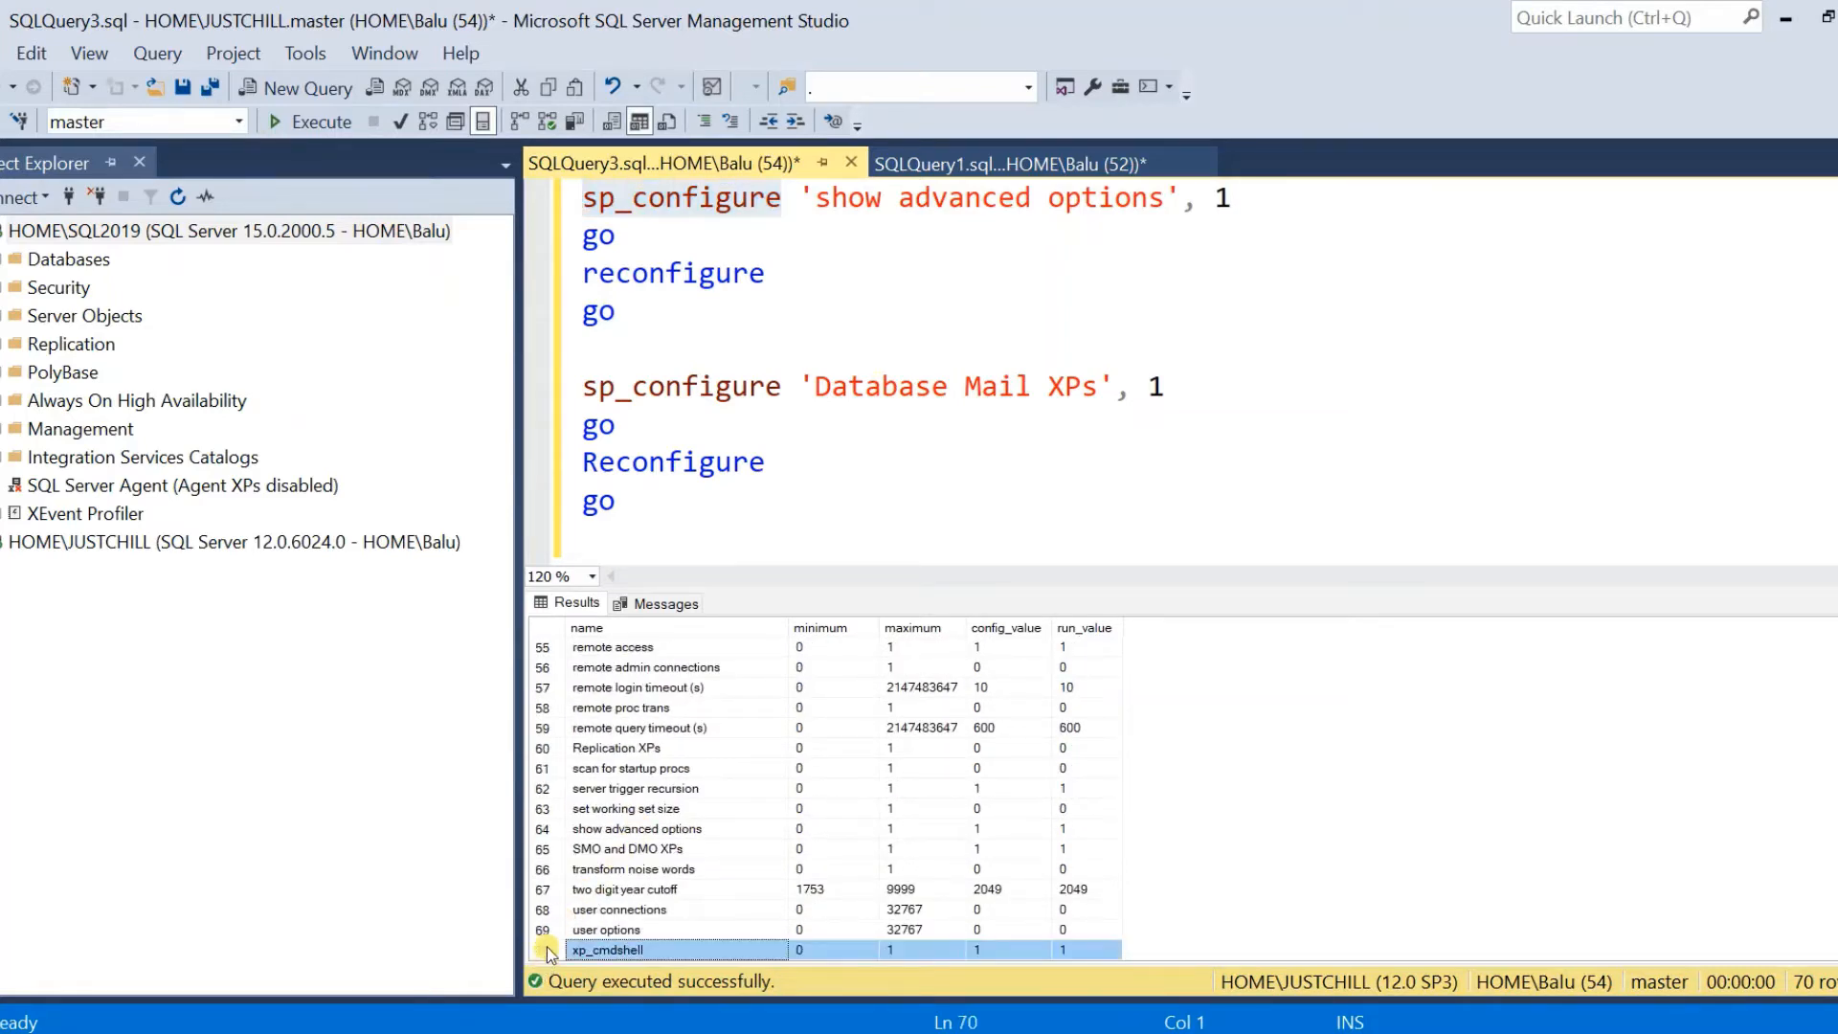
Locate Database Mail XPs in the results and check its run_value
{"action": "scroll", "coordinate": [617, 861], "scroll_direction": "up", "scroll_amount": 14}
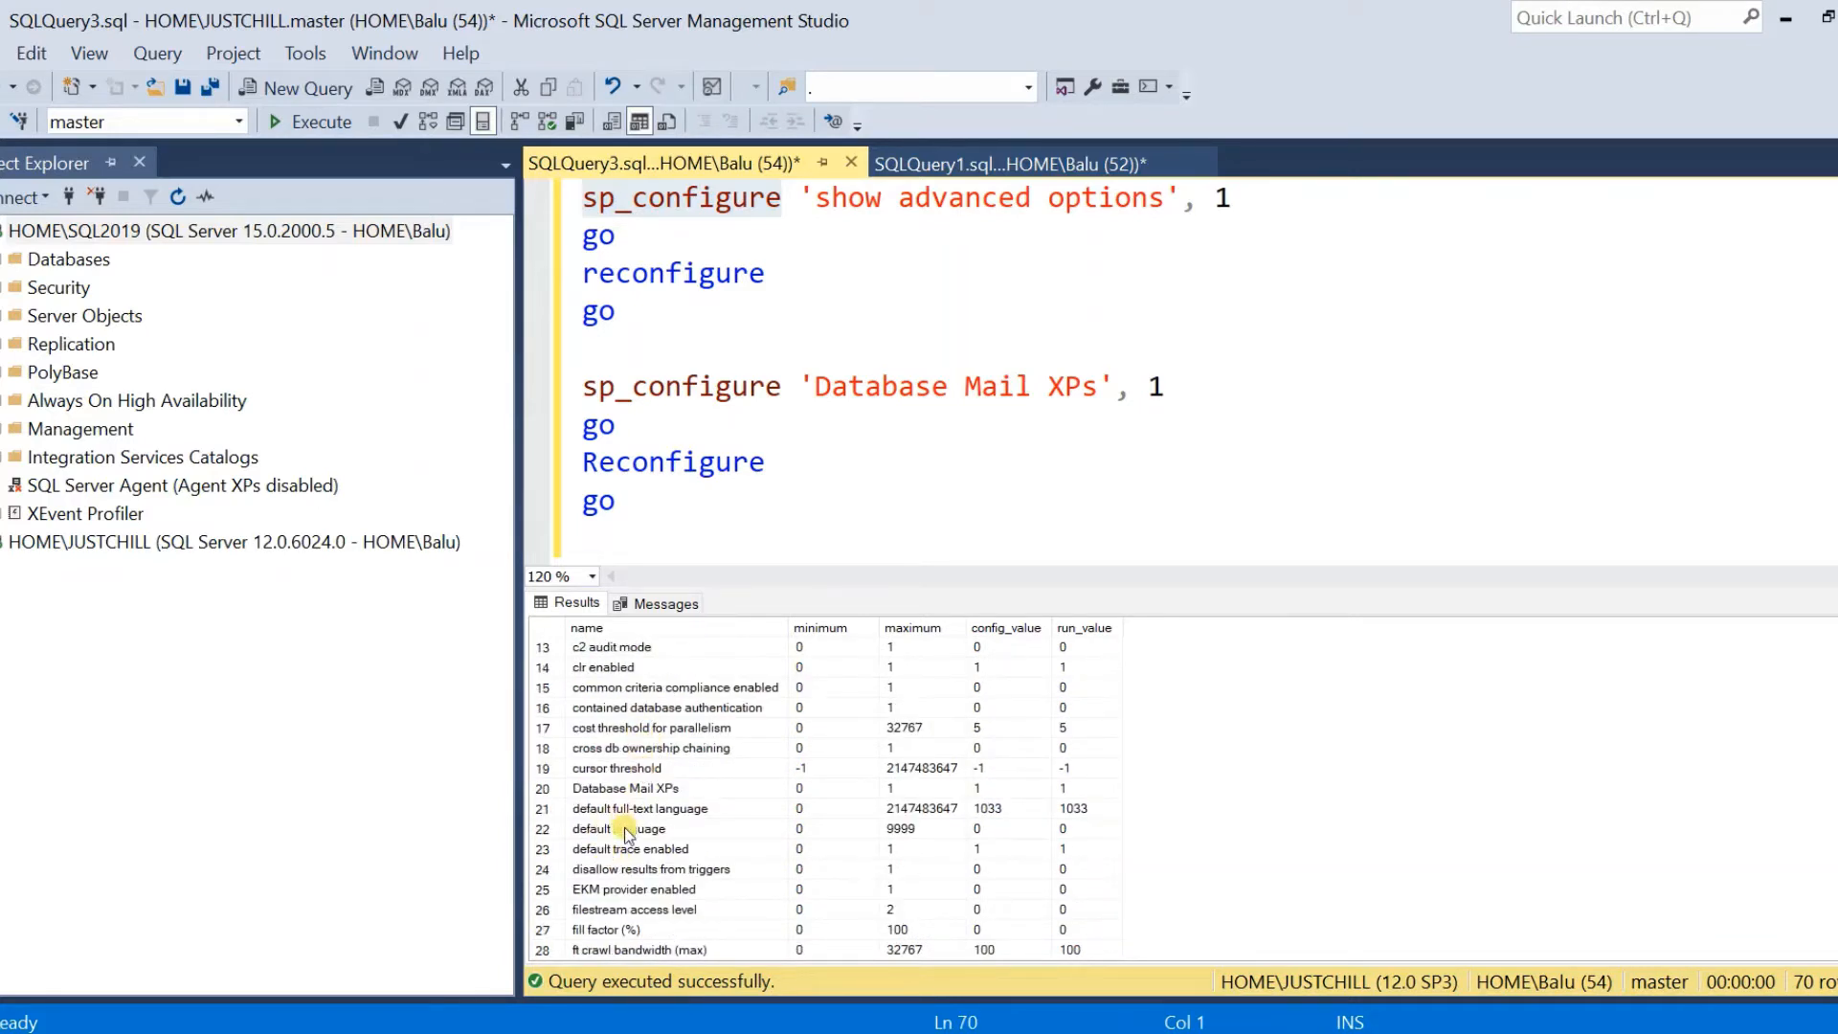
{"action": "left_click", "coordinate": [631, 791]}
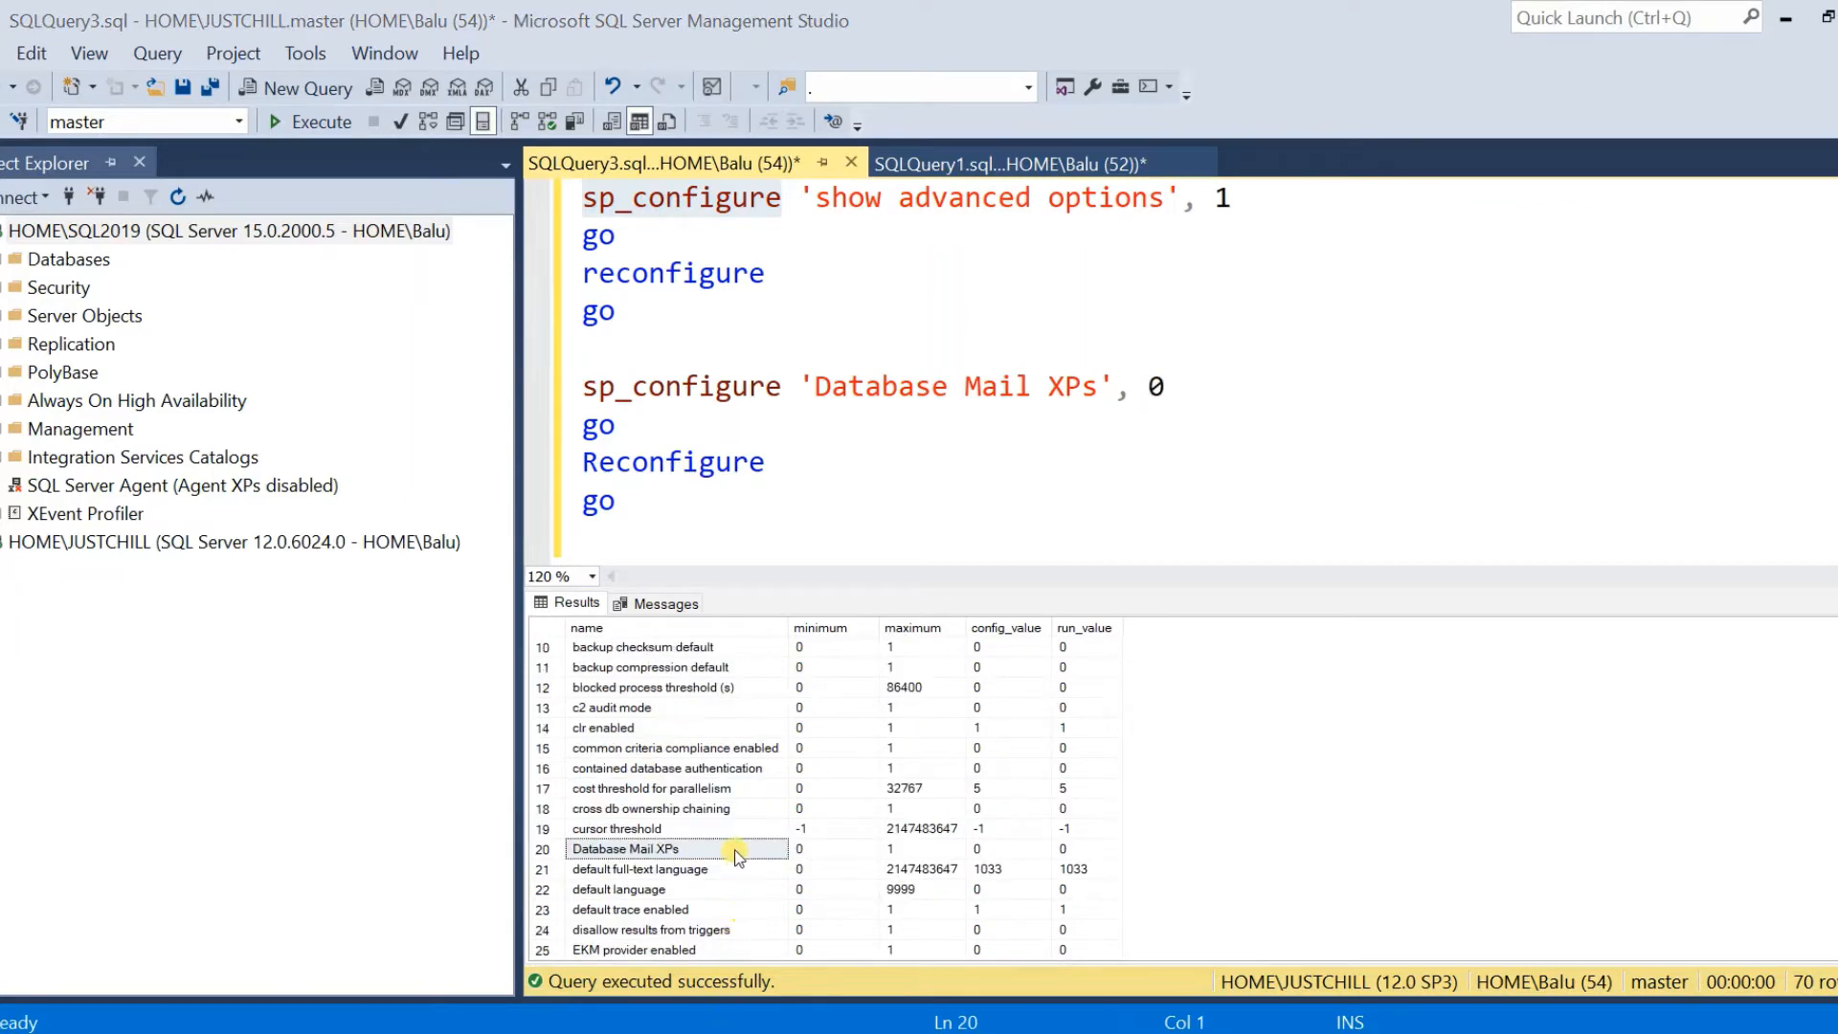
{"action": "left_click", "coordinate": [1075, 628]}
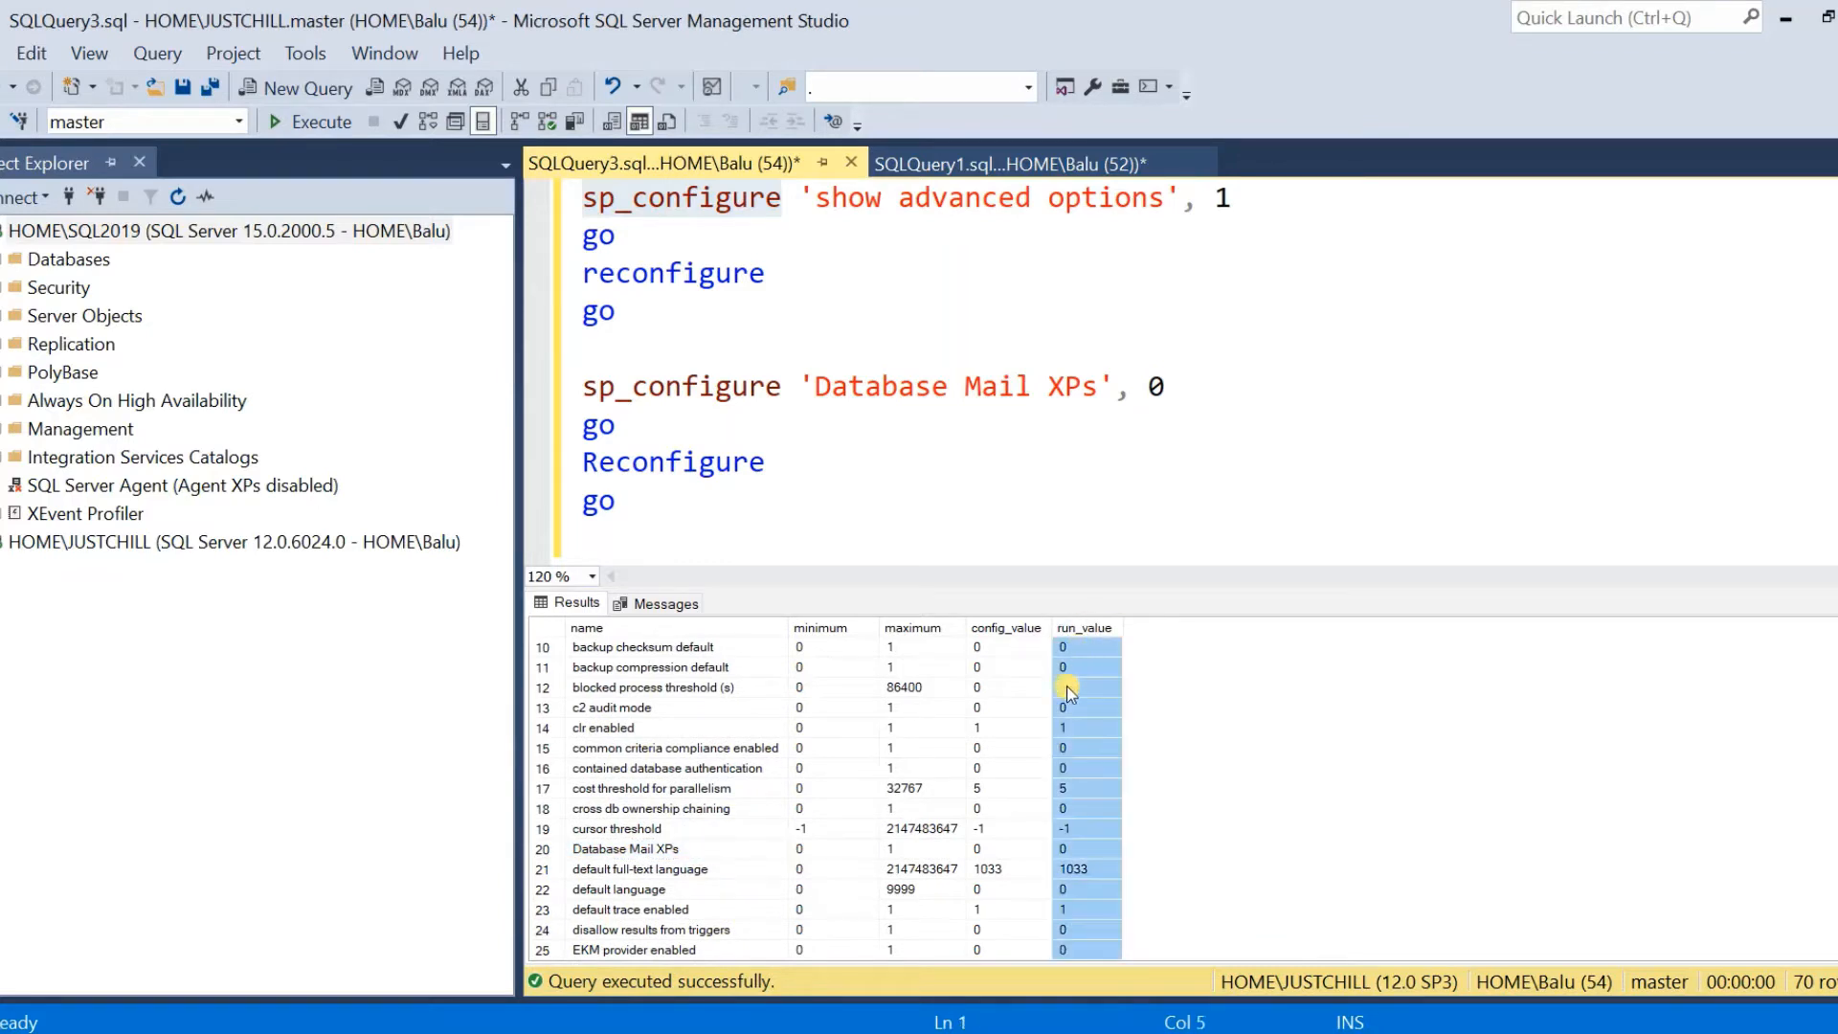
{"action": "left_click", "coordinate": [756, 848]}
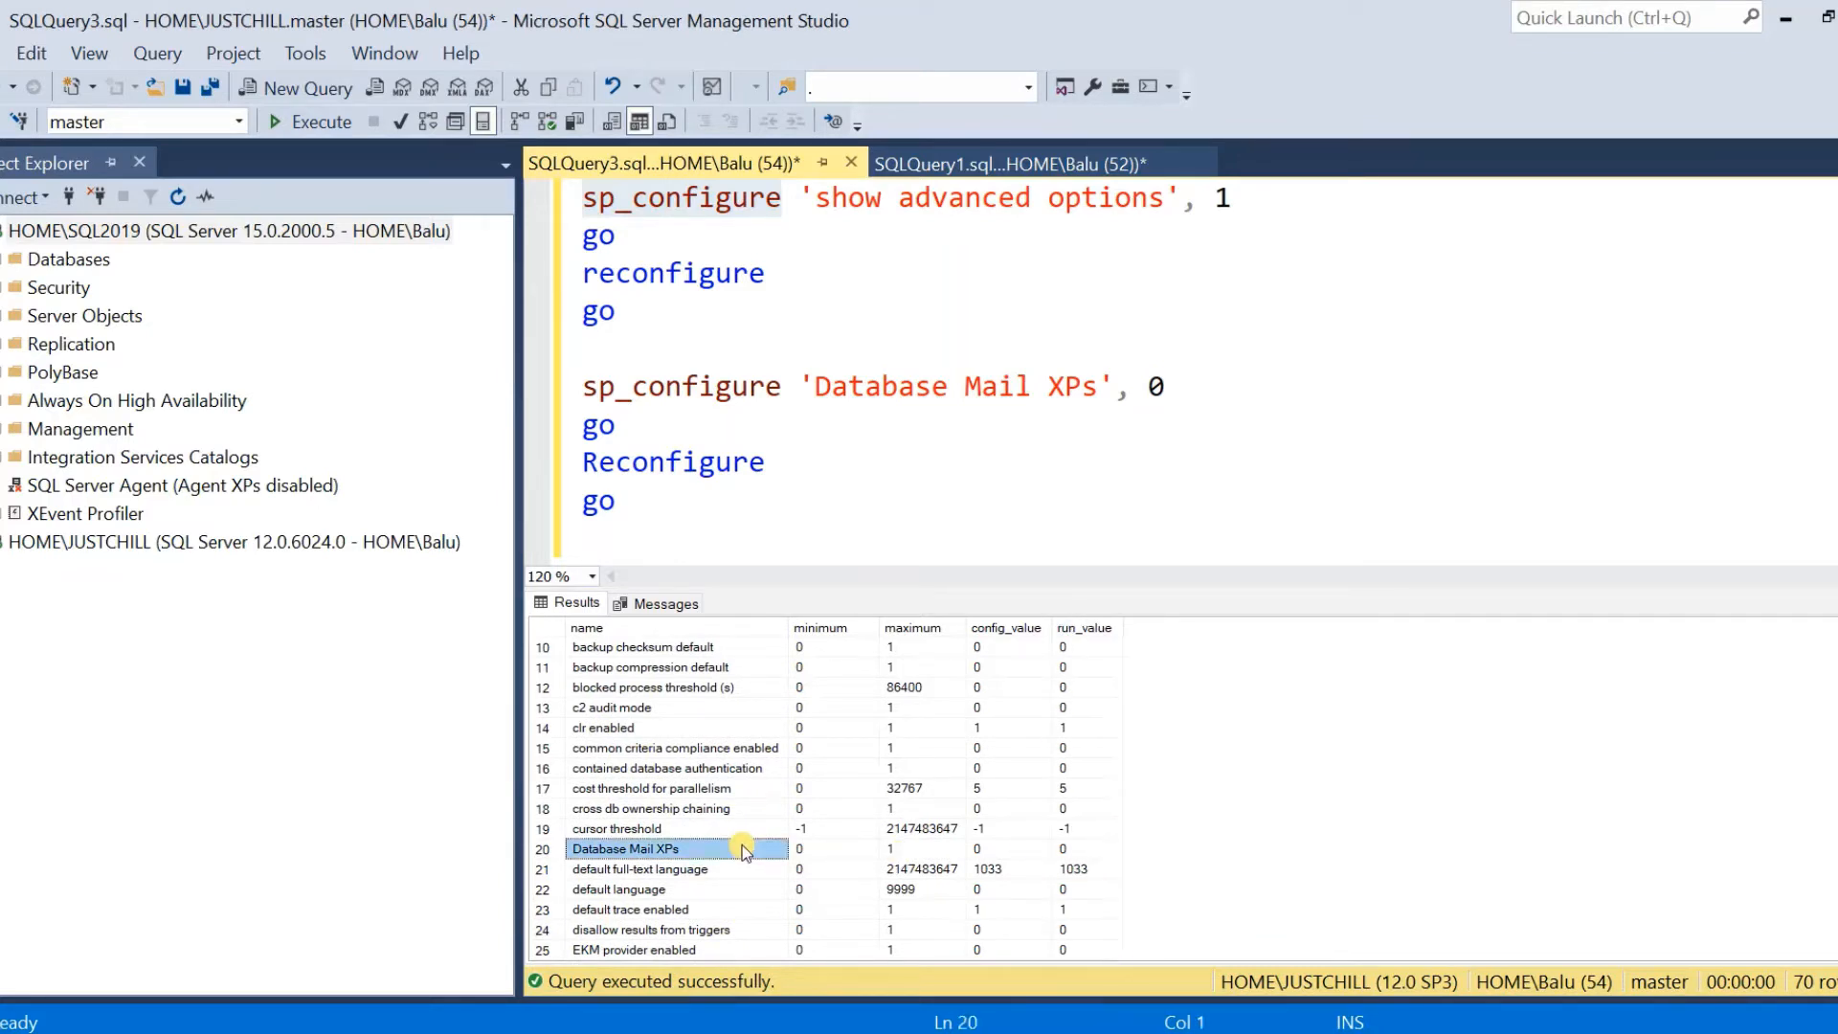
{"action": "left_click", "coordinate": [1064, 850]}
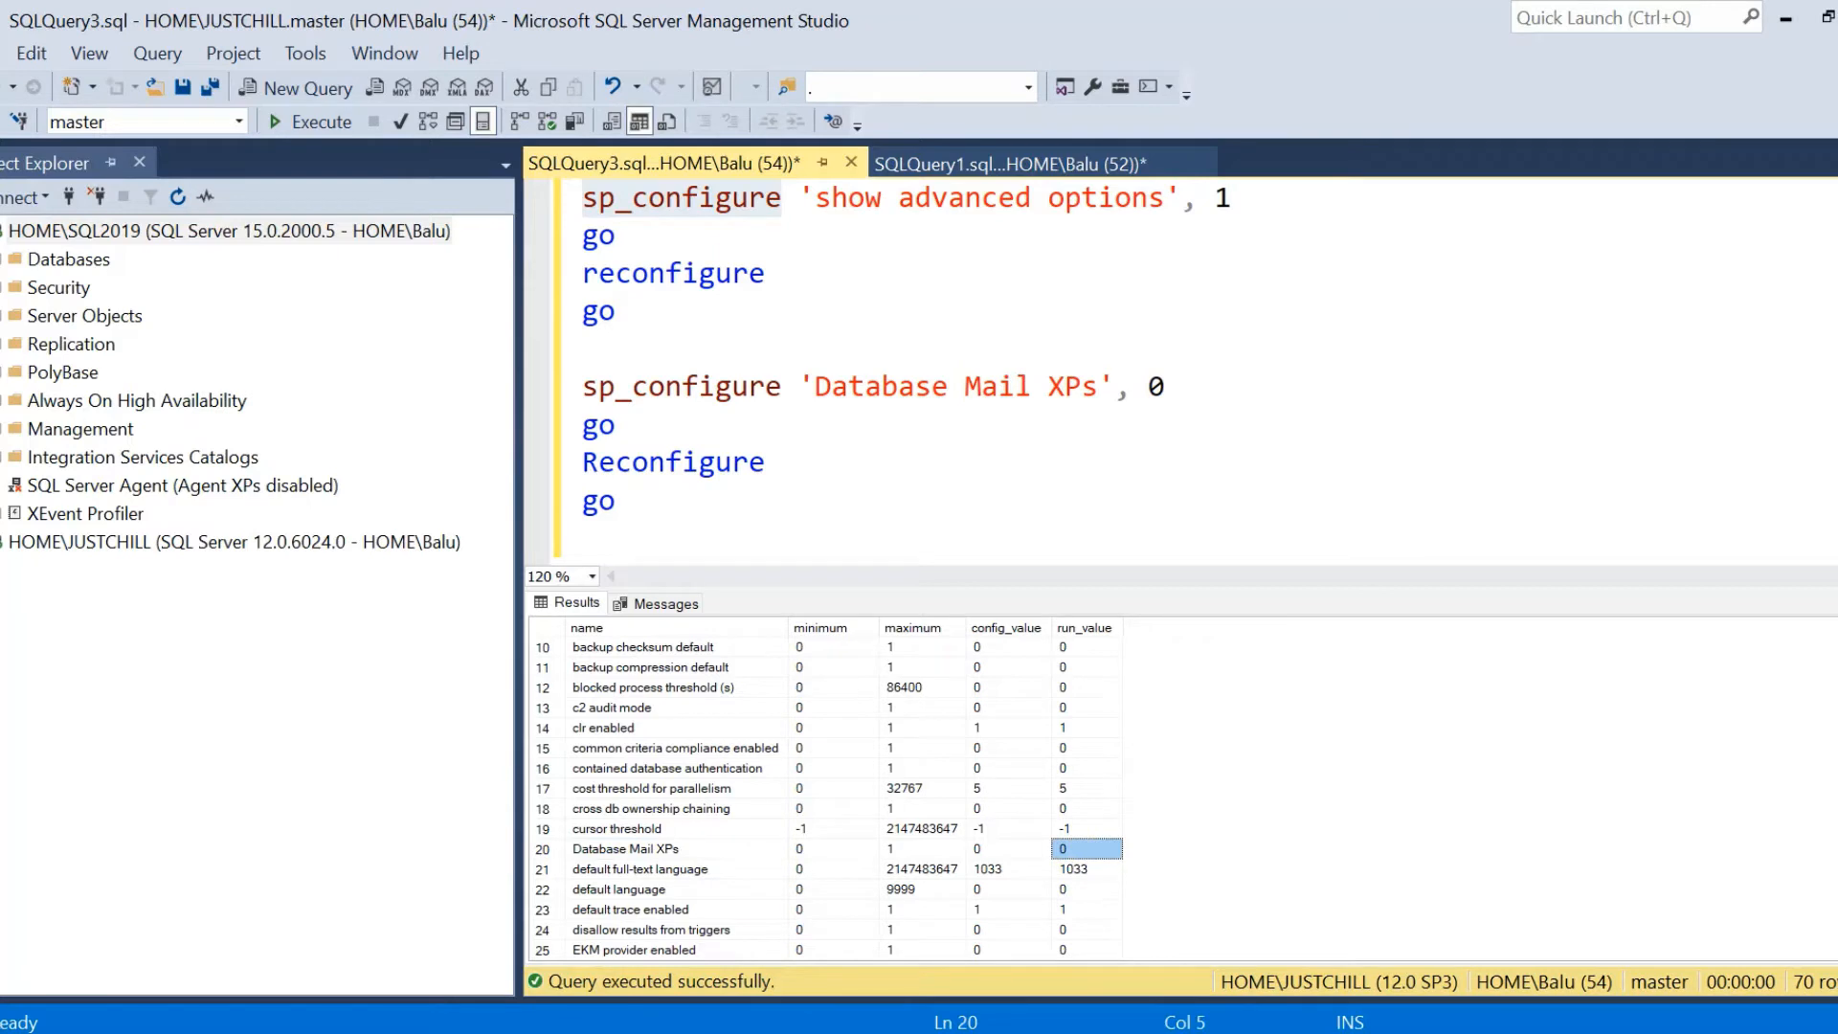
Set the value in the sp_configure 'Database Mail XPs' statement to 1 and select the whole statement
{"action": "left_click", "coordinate": [1162, 387]}
{"action": "key", "text": "BackSpace"}
{"action": "type", "text": "1"}
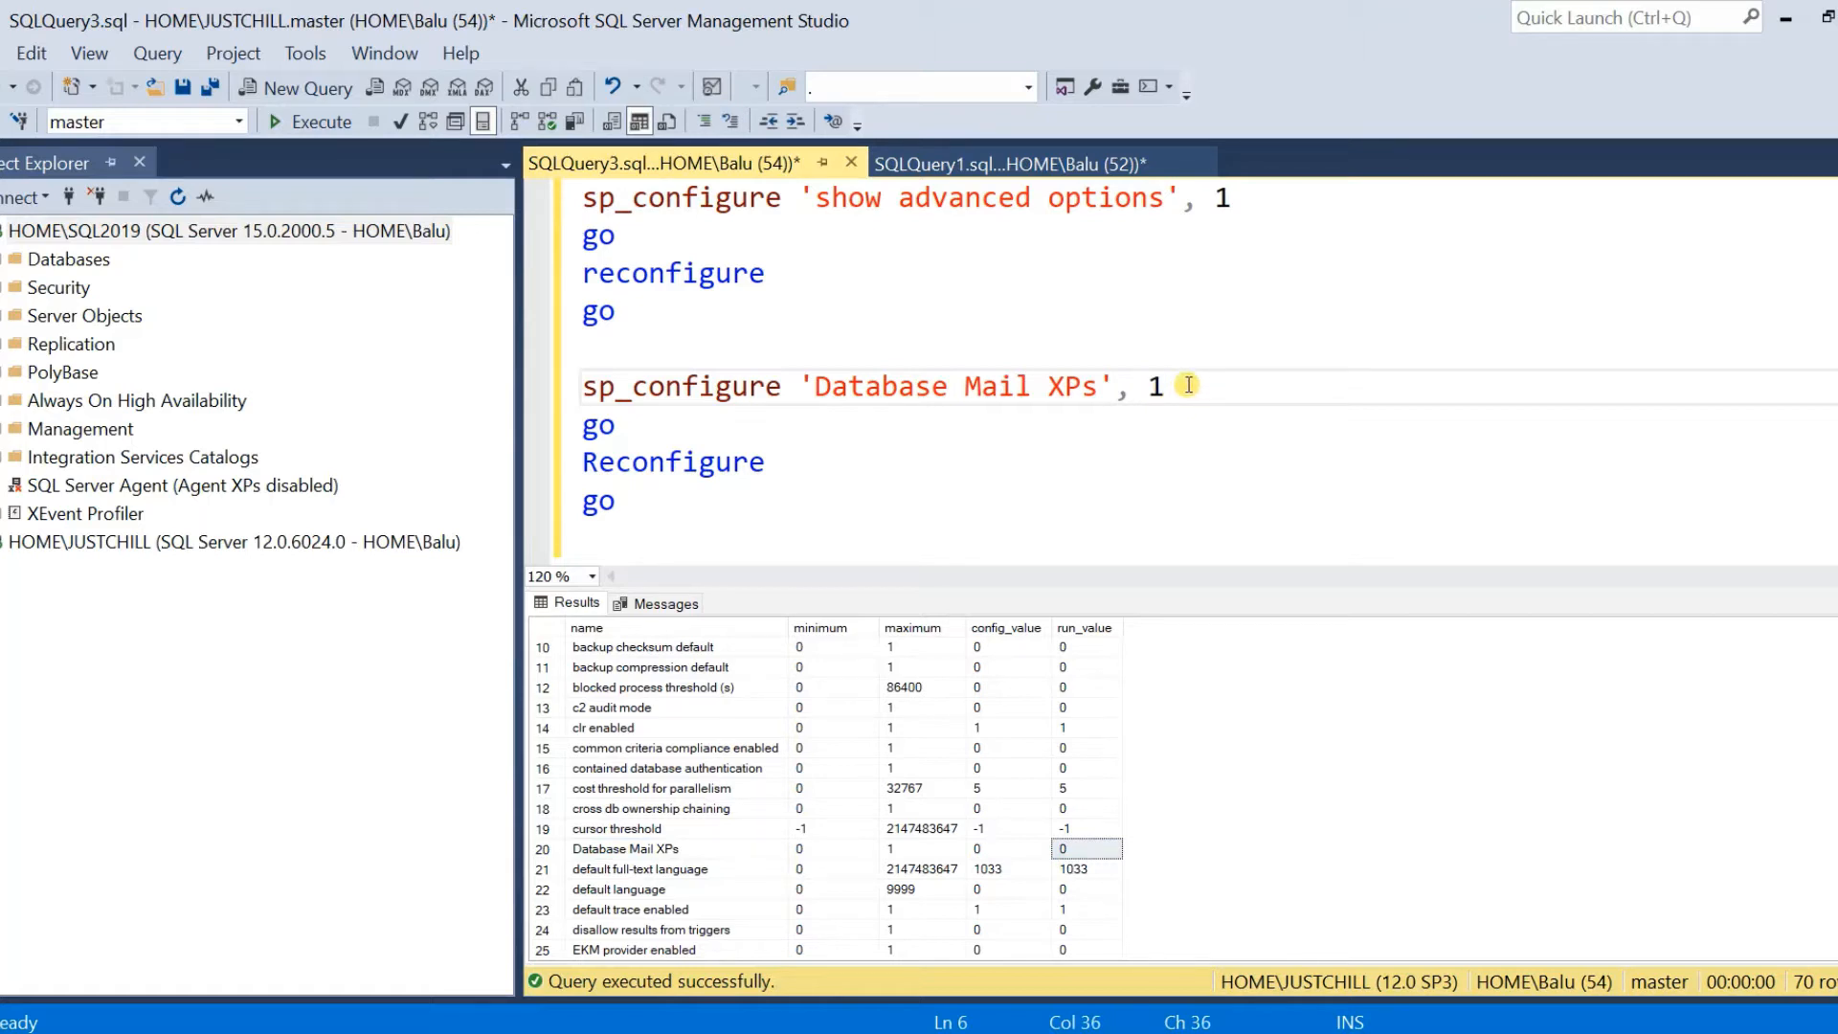
{"action": "left_click_drag", "start_coordinate": [1187, 384], "coordinate": [585, 391]}
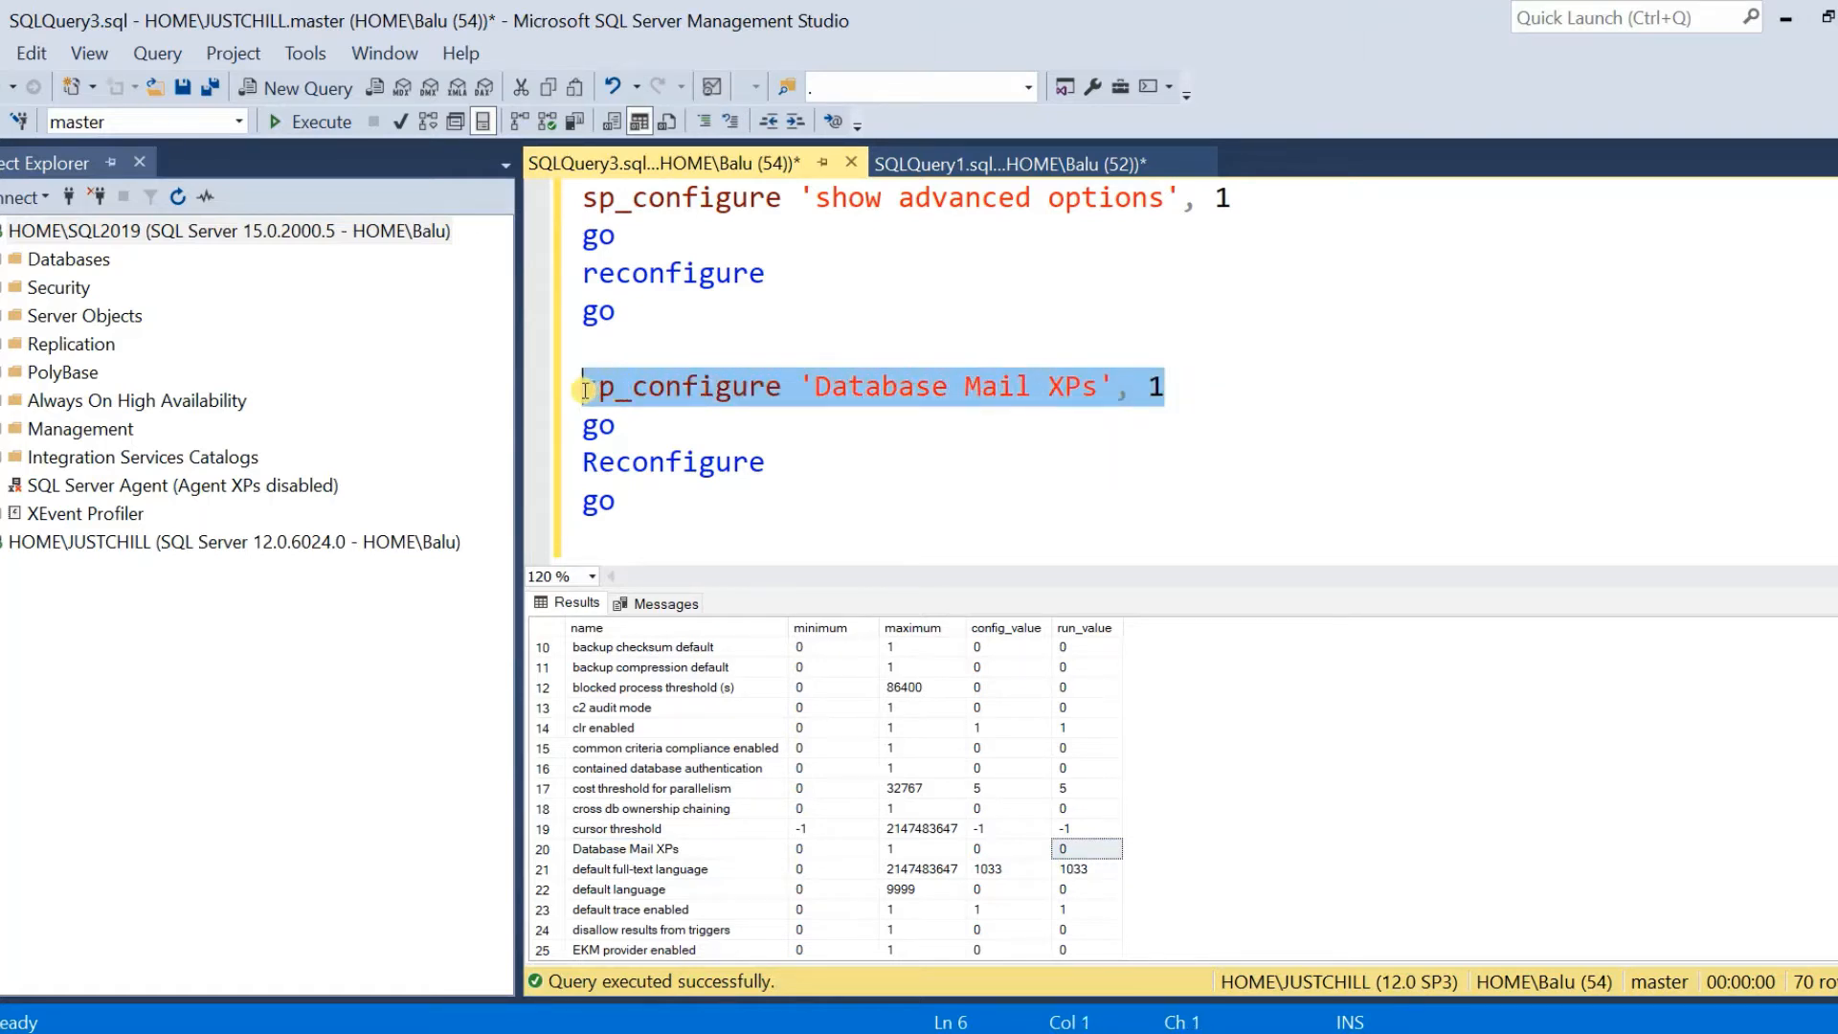
Copy the Database Mail XPs name from the results and select the matching name in the sp_configure statement
{"action": "left_click", "coordinate": [632, 848]}
{"action": "right_click", "coordinate": [694, 849]}
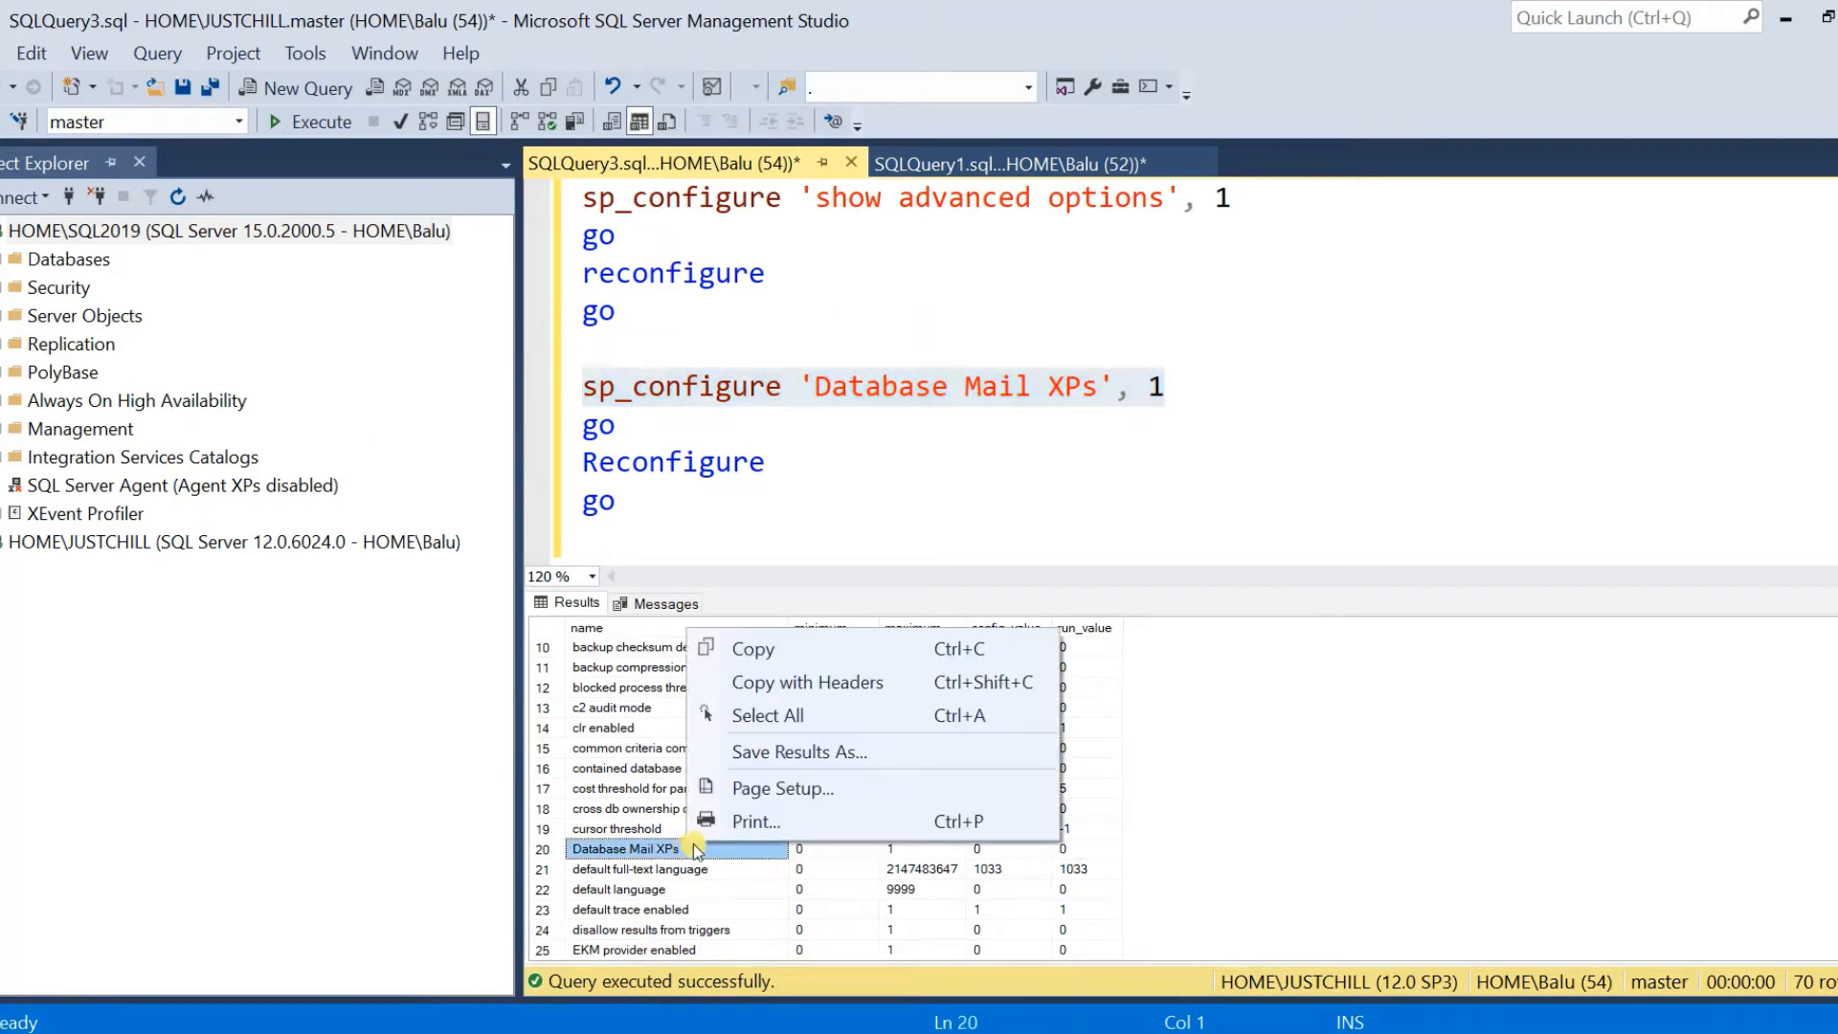
{"action": "left_click", "coordinate": [742, 649]}
{"action": "left_click", "coordinate": [948, 390]}
{"action": "left_click_drag", "start_coordinate": [1096, 386], "coordinate": [814, 387]}
{"action": "left_click", "coordinate": [921, 442]}
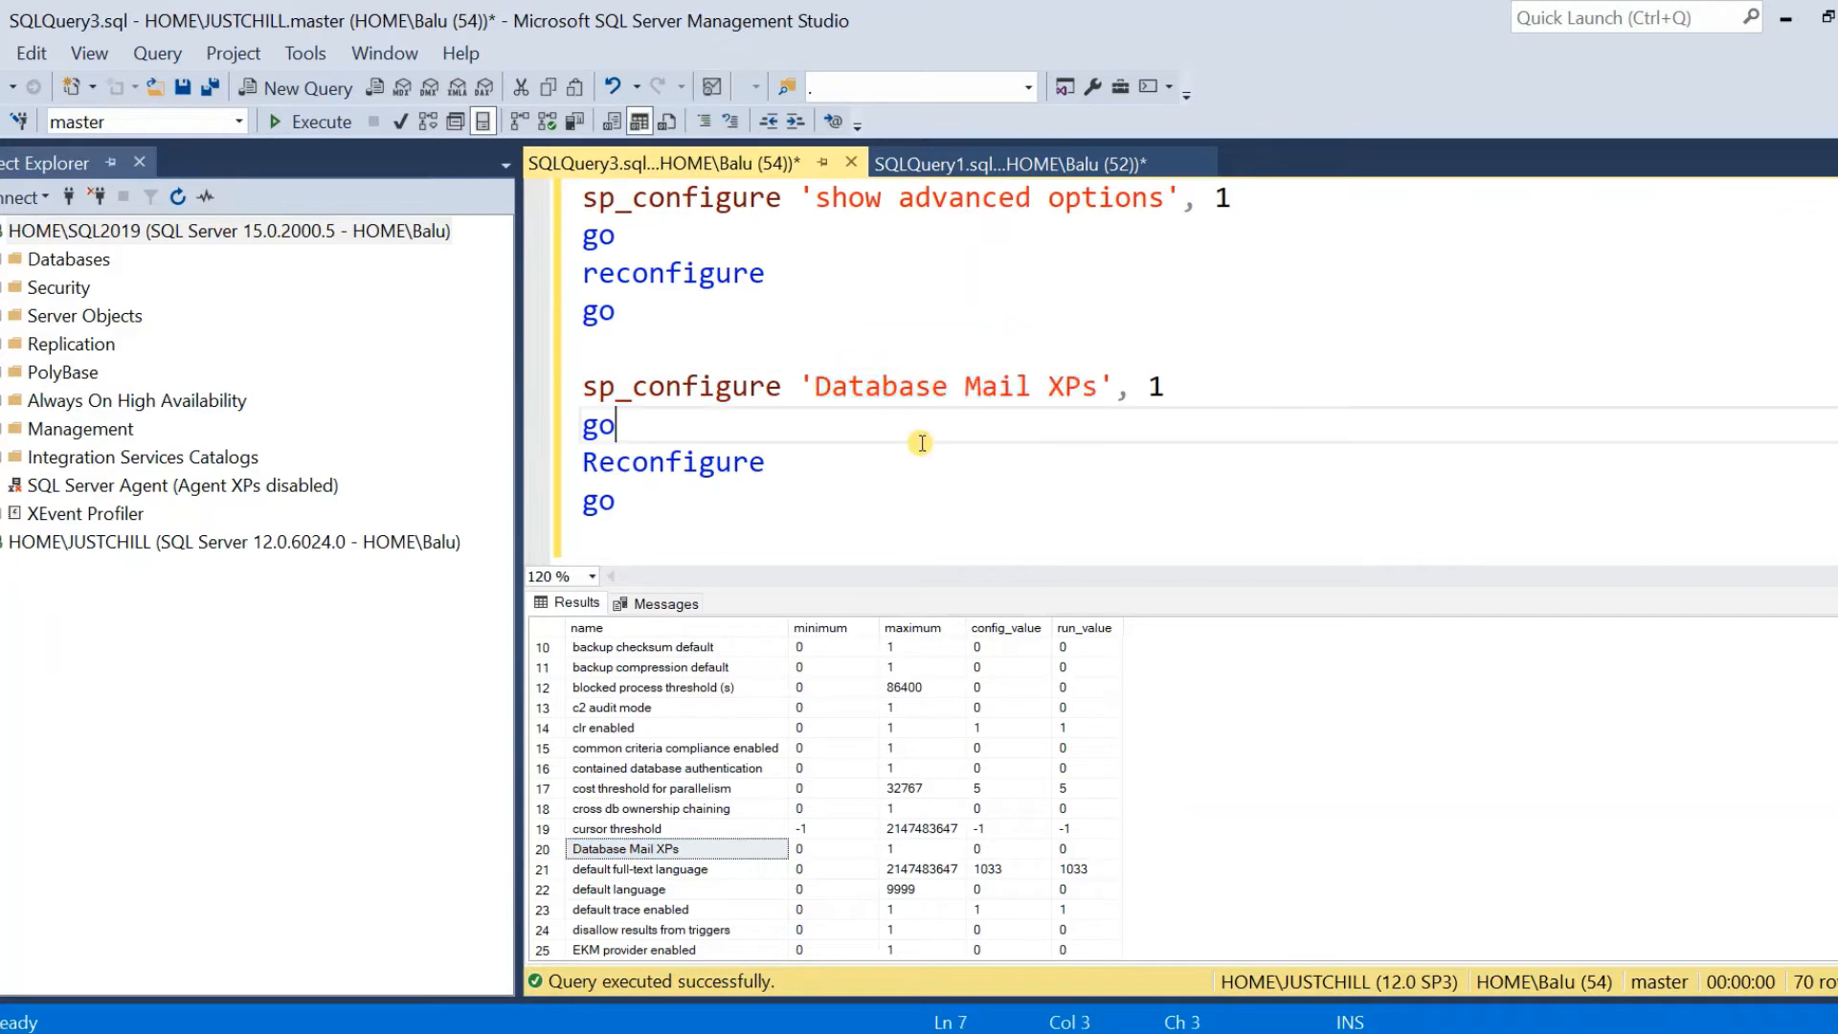
Run the sp_configure 'Database Mail XPs', 1 statement with its go, and run the Reconfigure below it
{"action": "left_click_drag", "start_coordinate": [584, 390], "coordinate": [635, 409]}
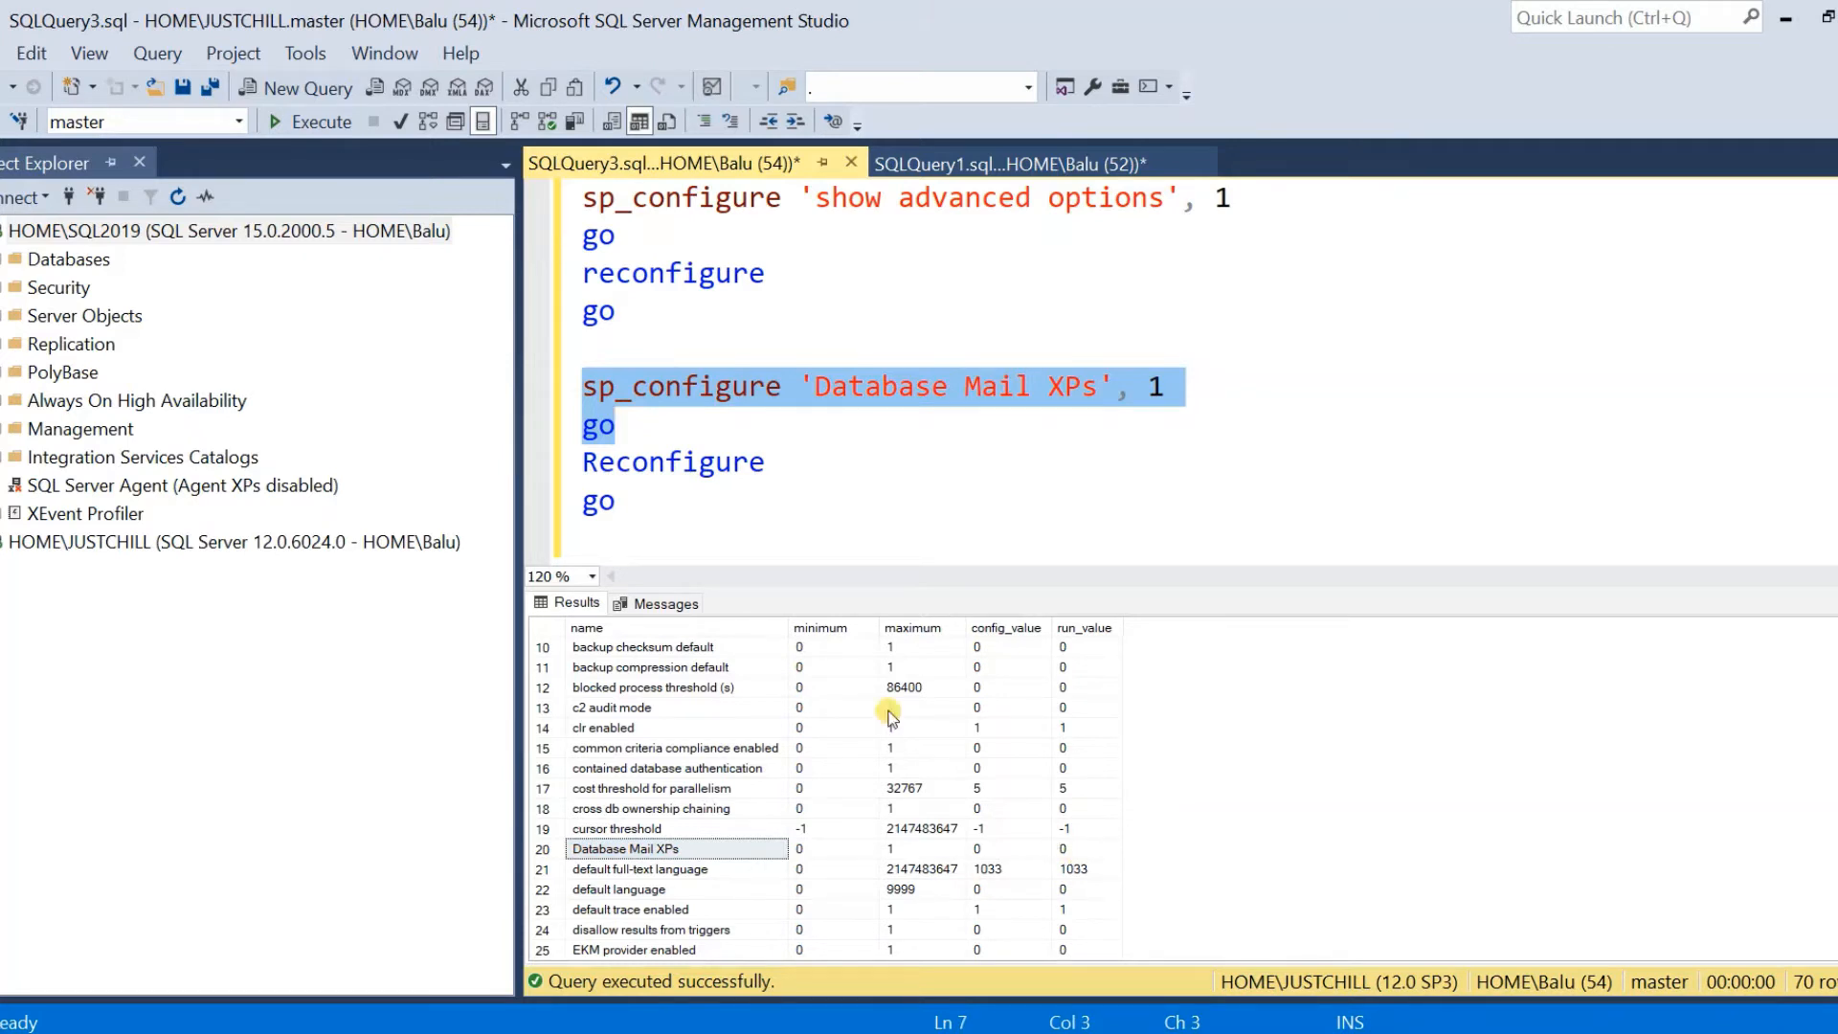
{"action": "left_click", "coordinate": [298, 120]}
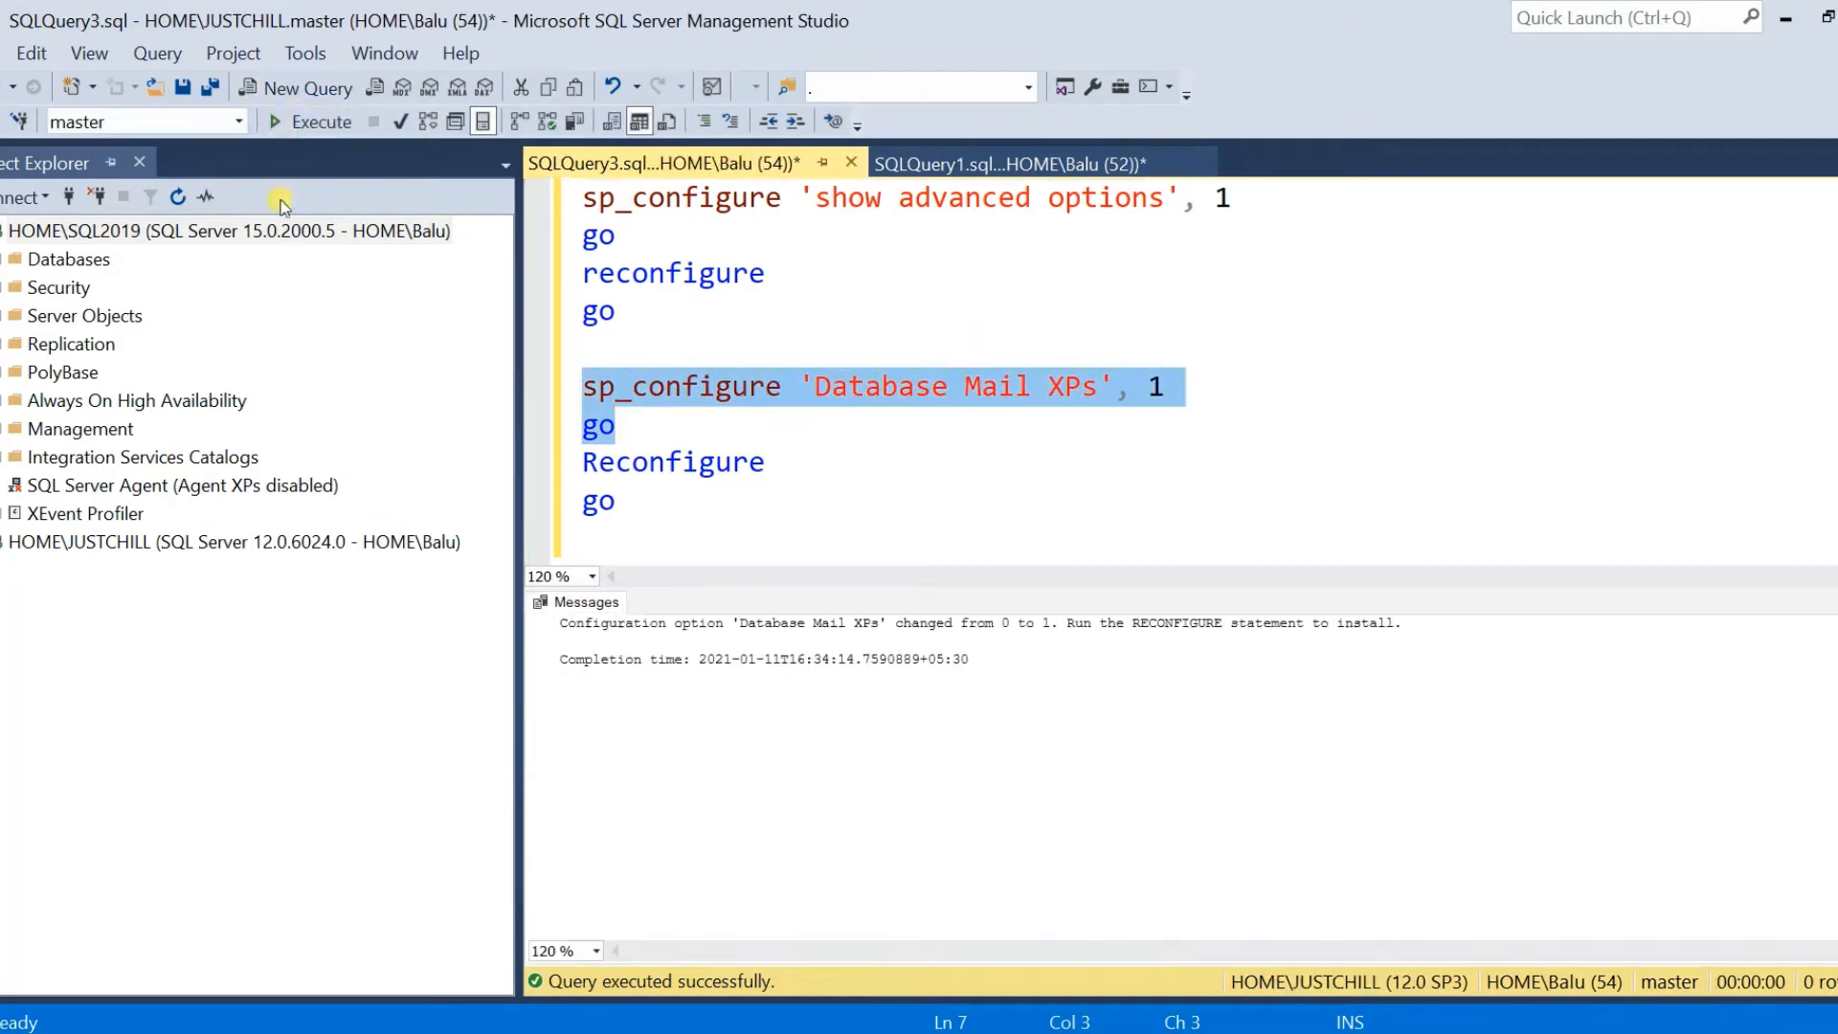
{"action": "left_click", "coordinate": [690, 452]}
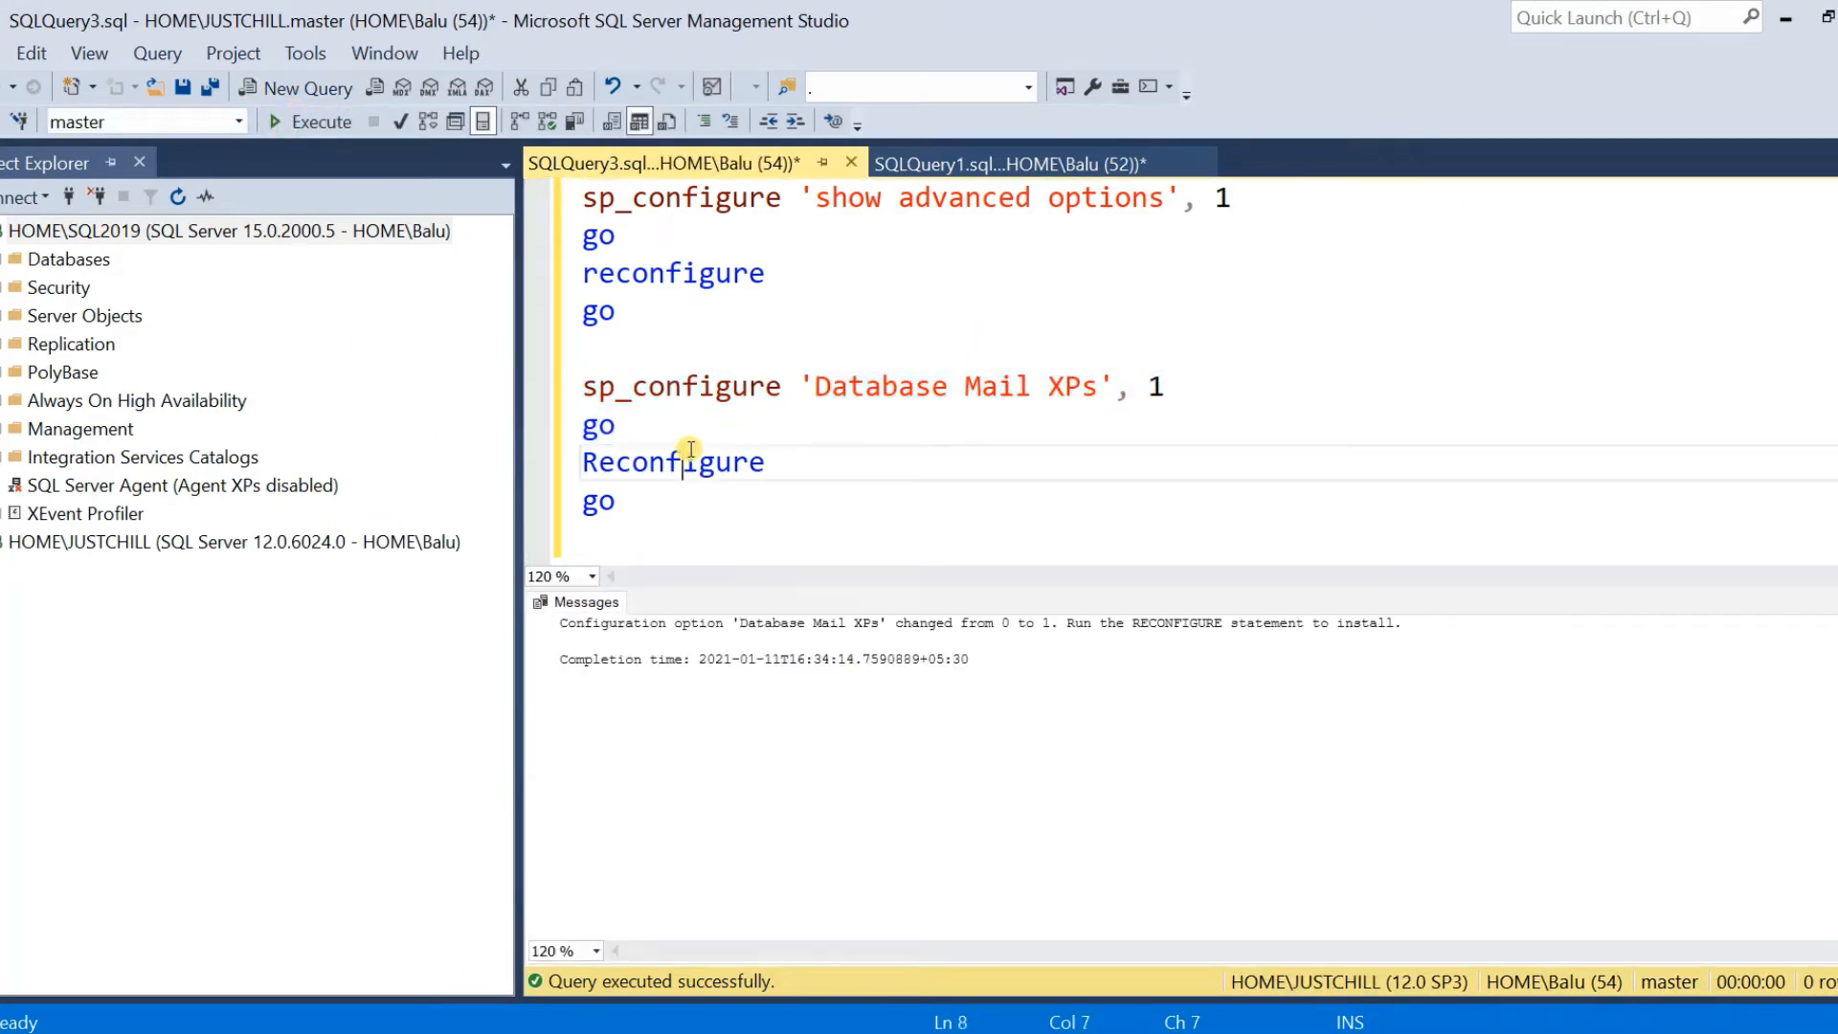
{"action": "double_click", "coordinate": [631, 463]}
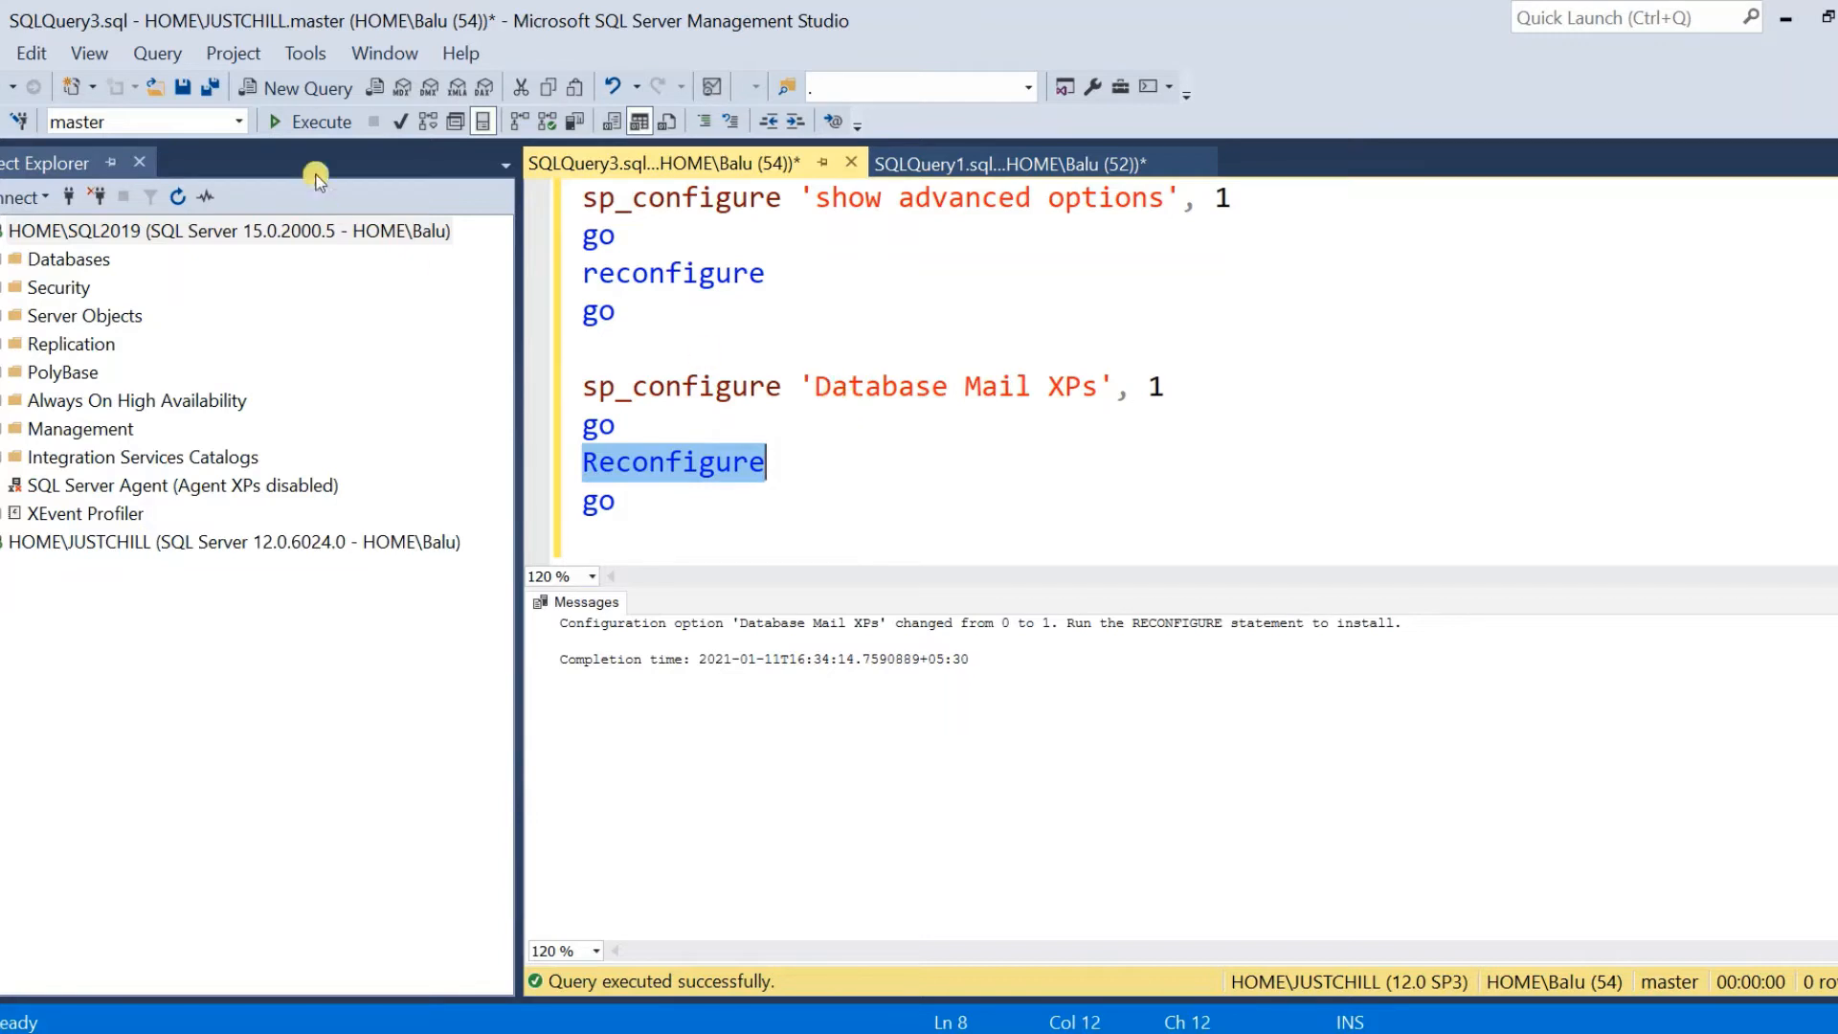
{"action": "left_click", "coordinate": [301, 125]}
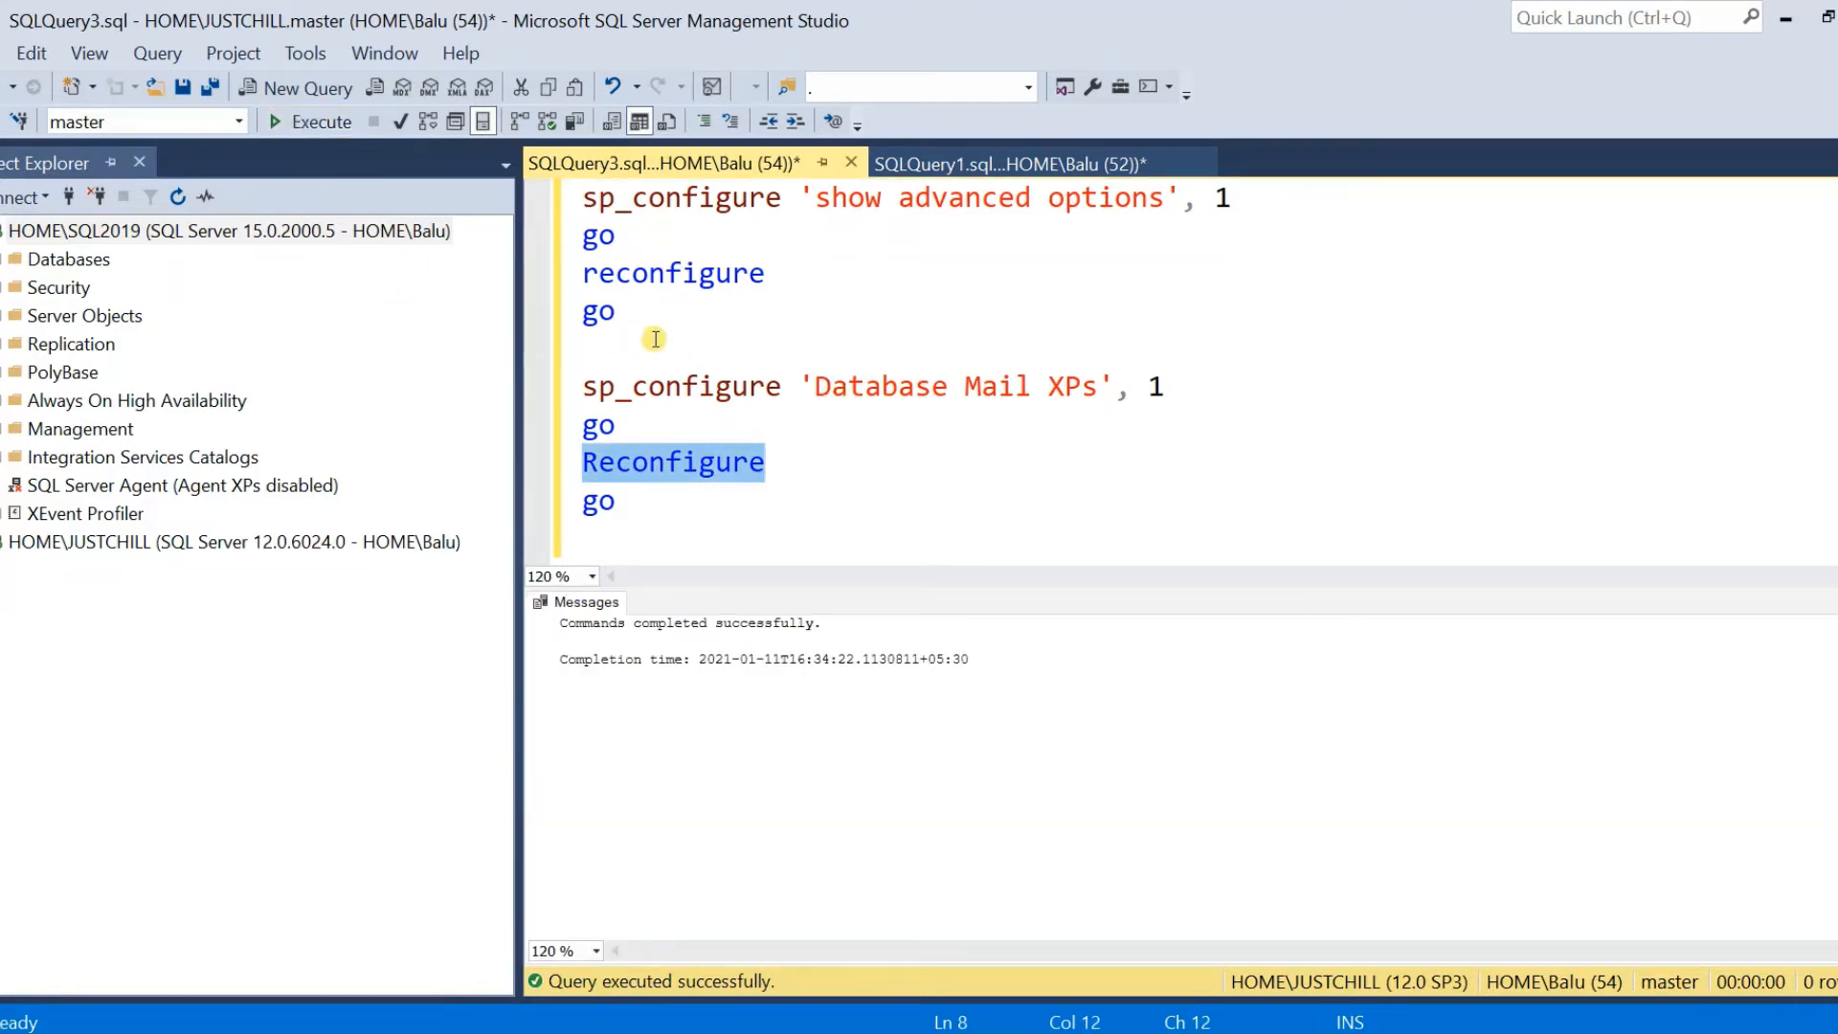
Run sp_configure on its own and check the run_value of Database Mail XPs in the results
{"action": "left_click", "coordinate": [696, 386]}
{"action": "left_click_drag", "start_coordinate": [790, 391], "coordinate": [580, 387]}
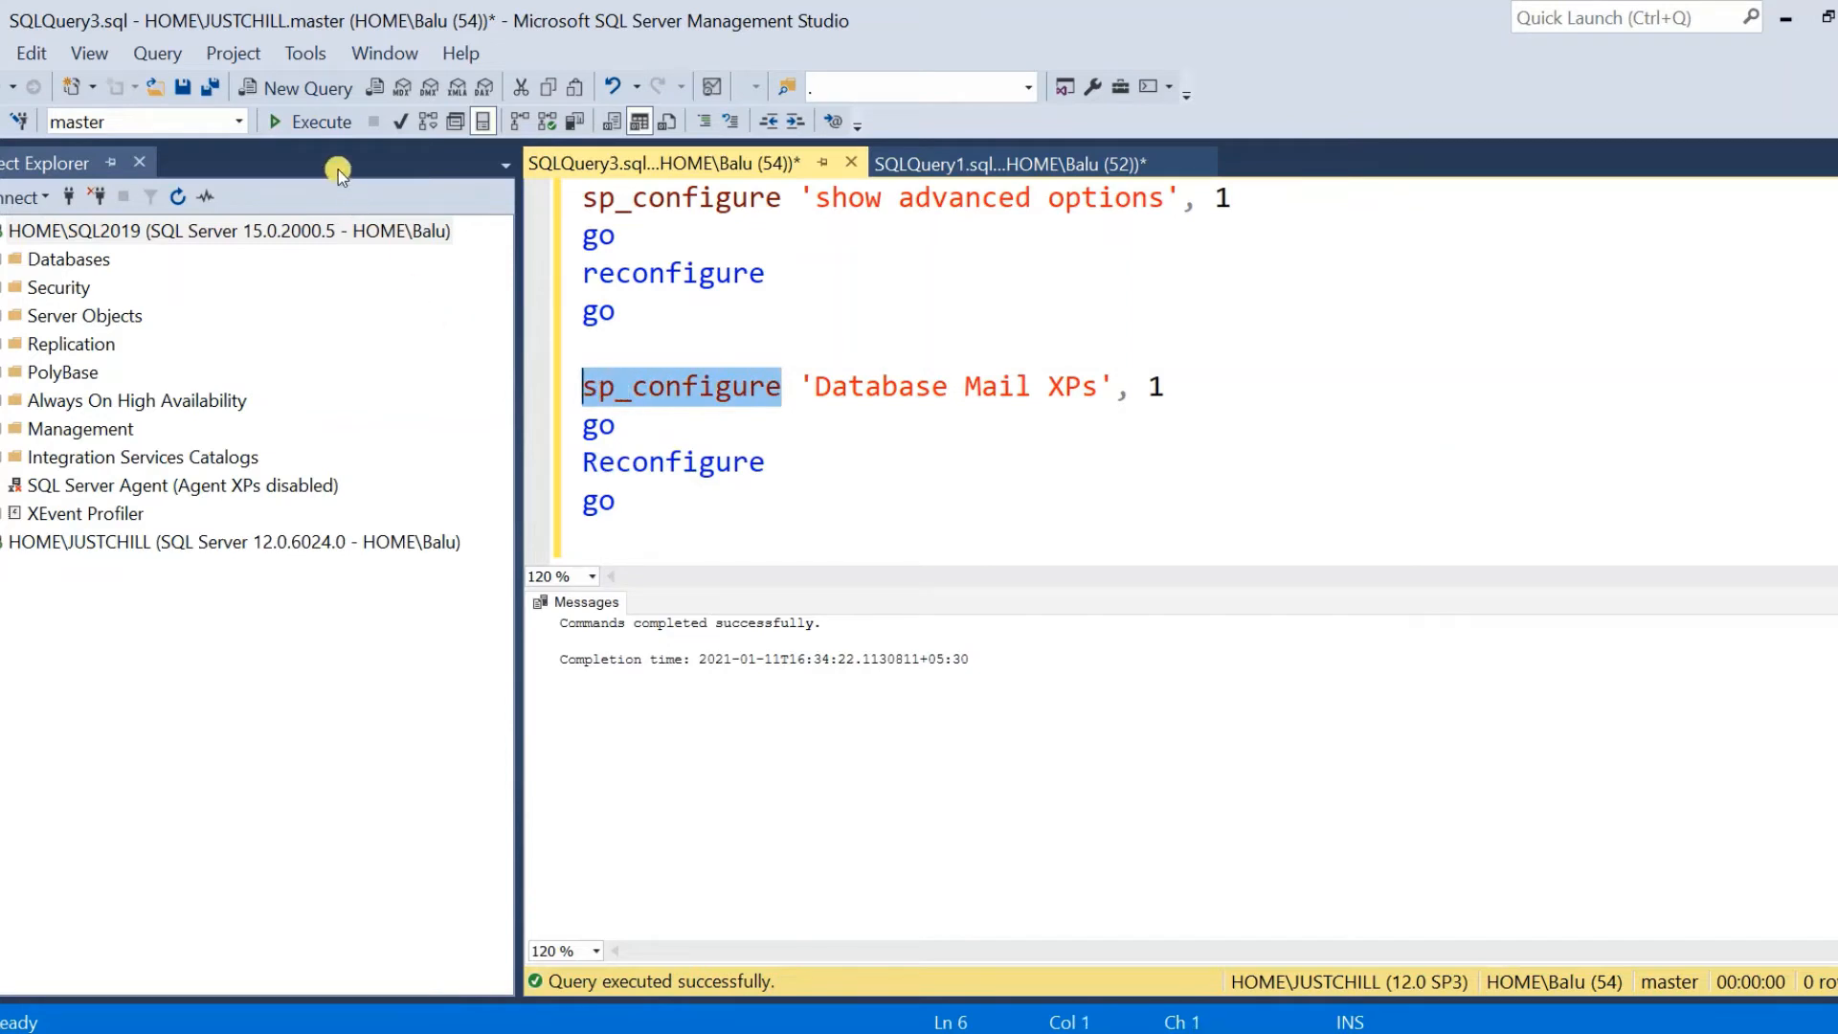
{"action": "left_click", "coordinate": [316, 122]}
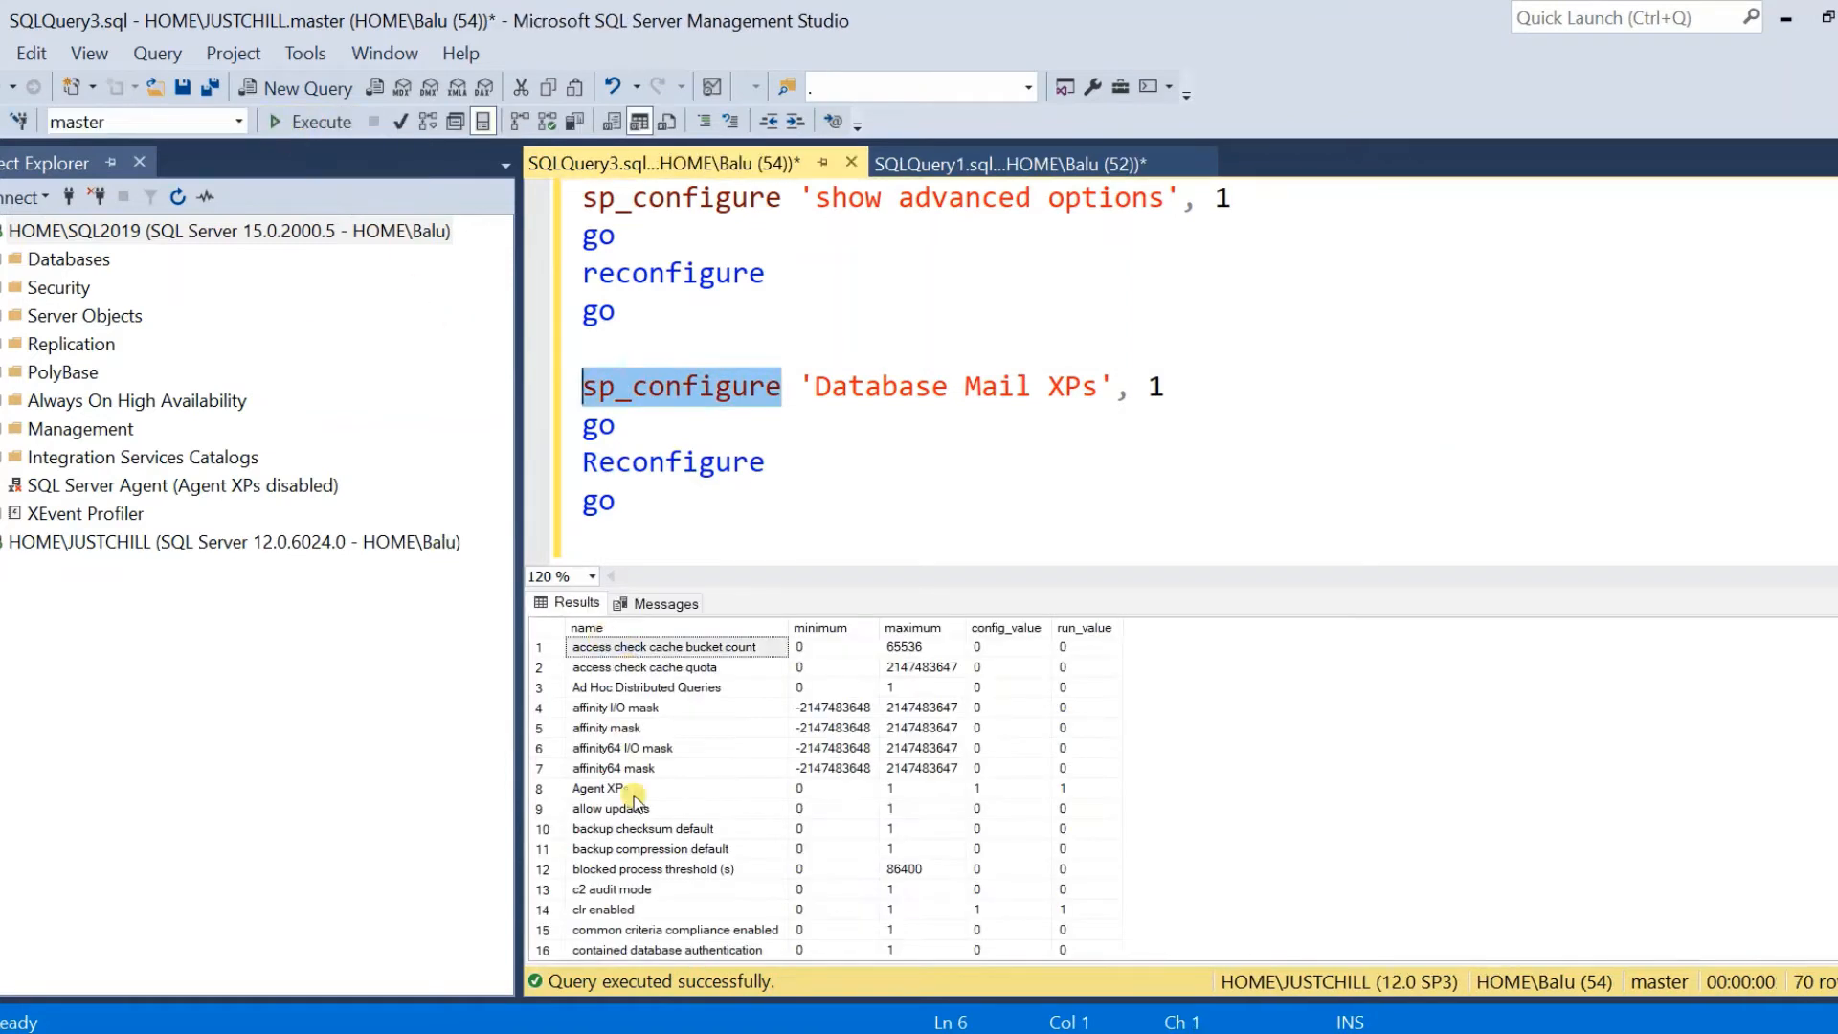
{"action": "scroll", "coordinate": [651, 842], "scroll_direction": "down", "scroll_amount": 2}
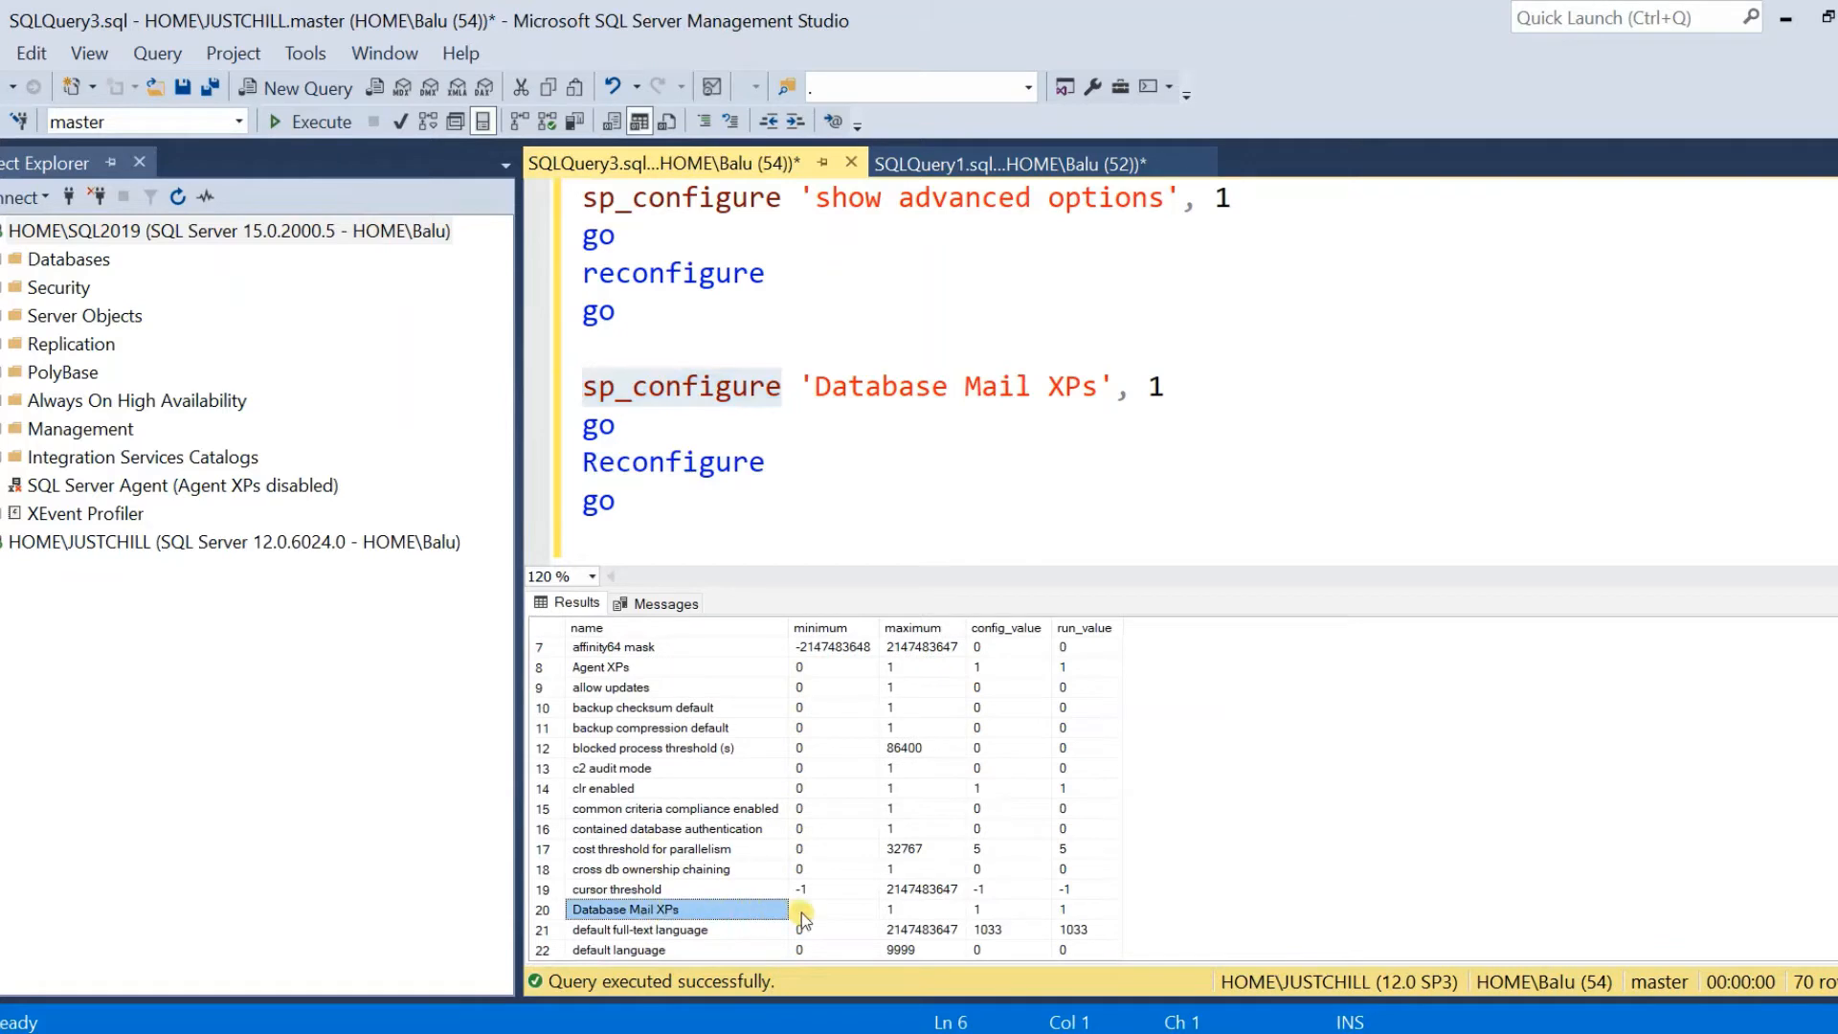
{"action": "left_click", "coordinate": [1069, 909]}
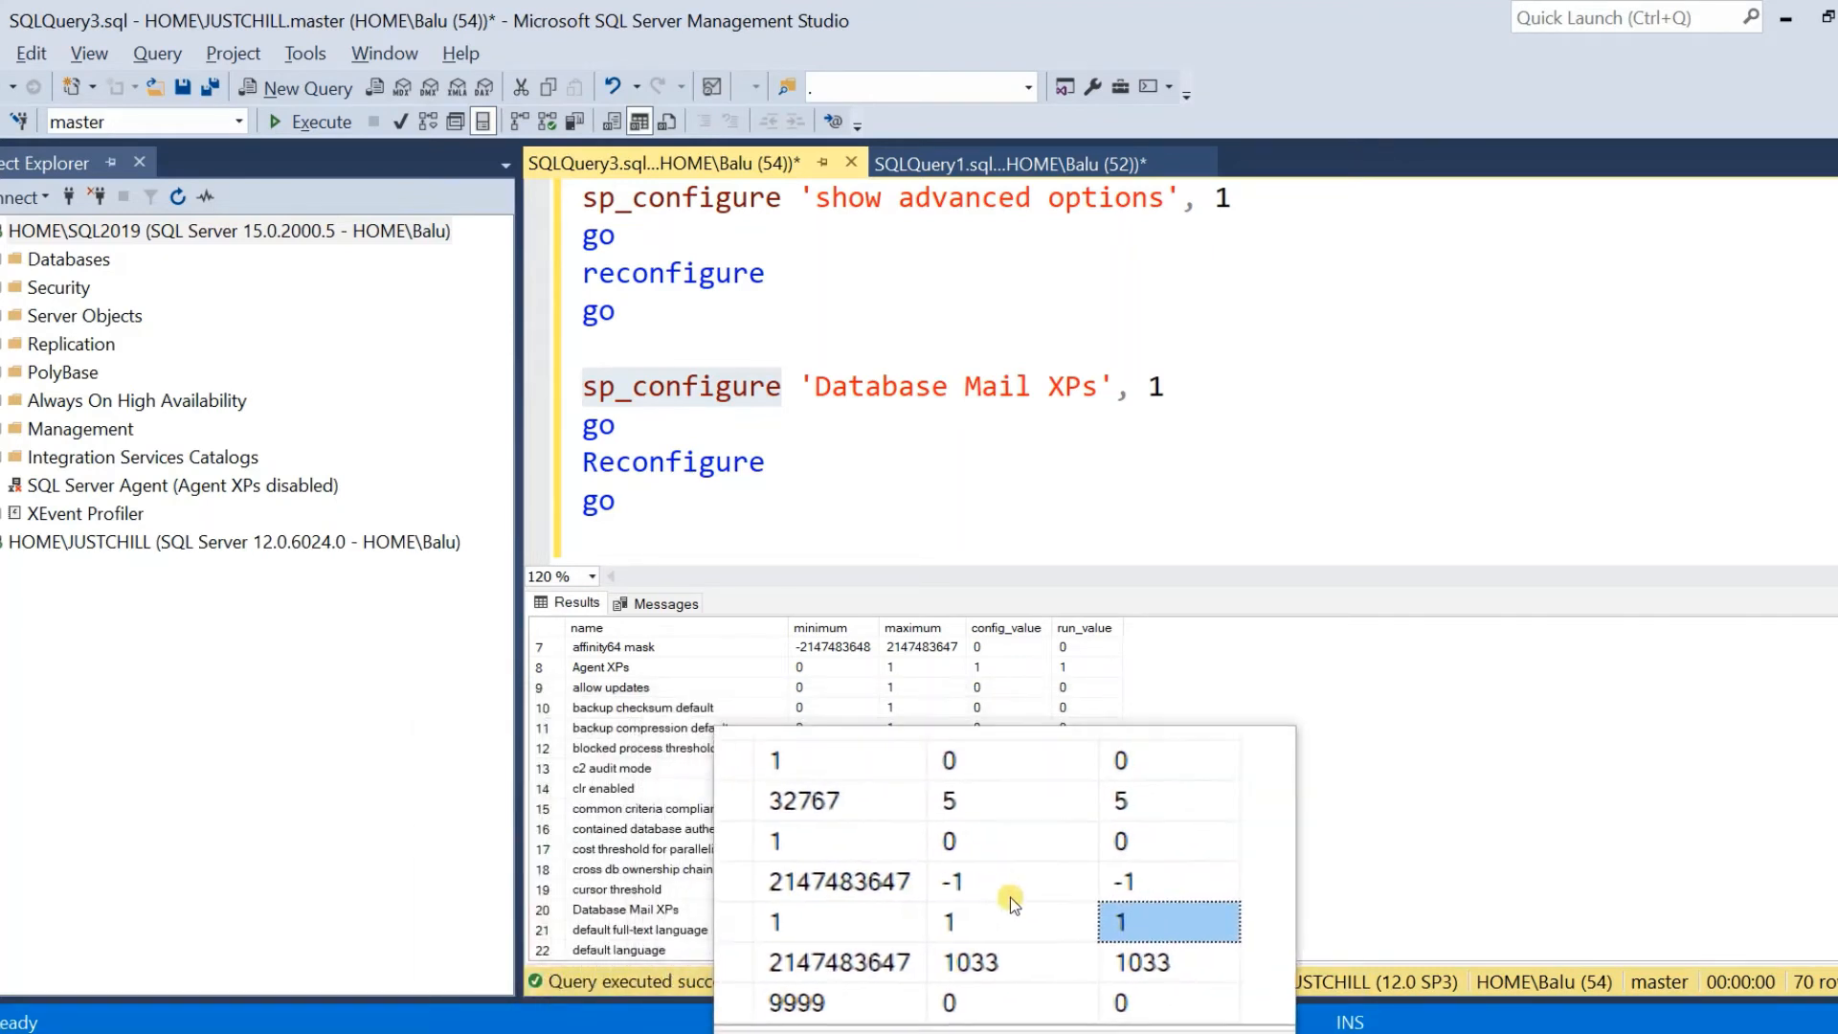
Disconnect the HOME\JUSTCHILL server from Object Explorer and expand the Management folder of HOME\SQL2019
{"action": "left_click", "coordinate": [153, 543]}
{"action": "left_click", "coordinate": [96, 196]}
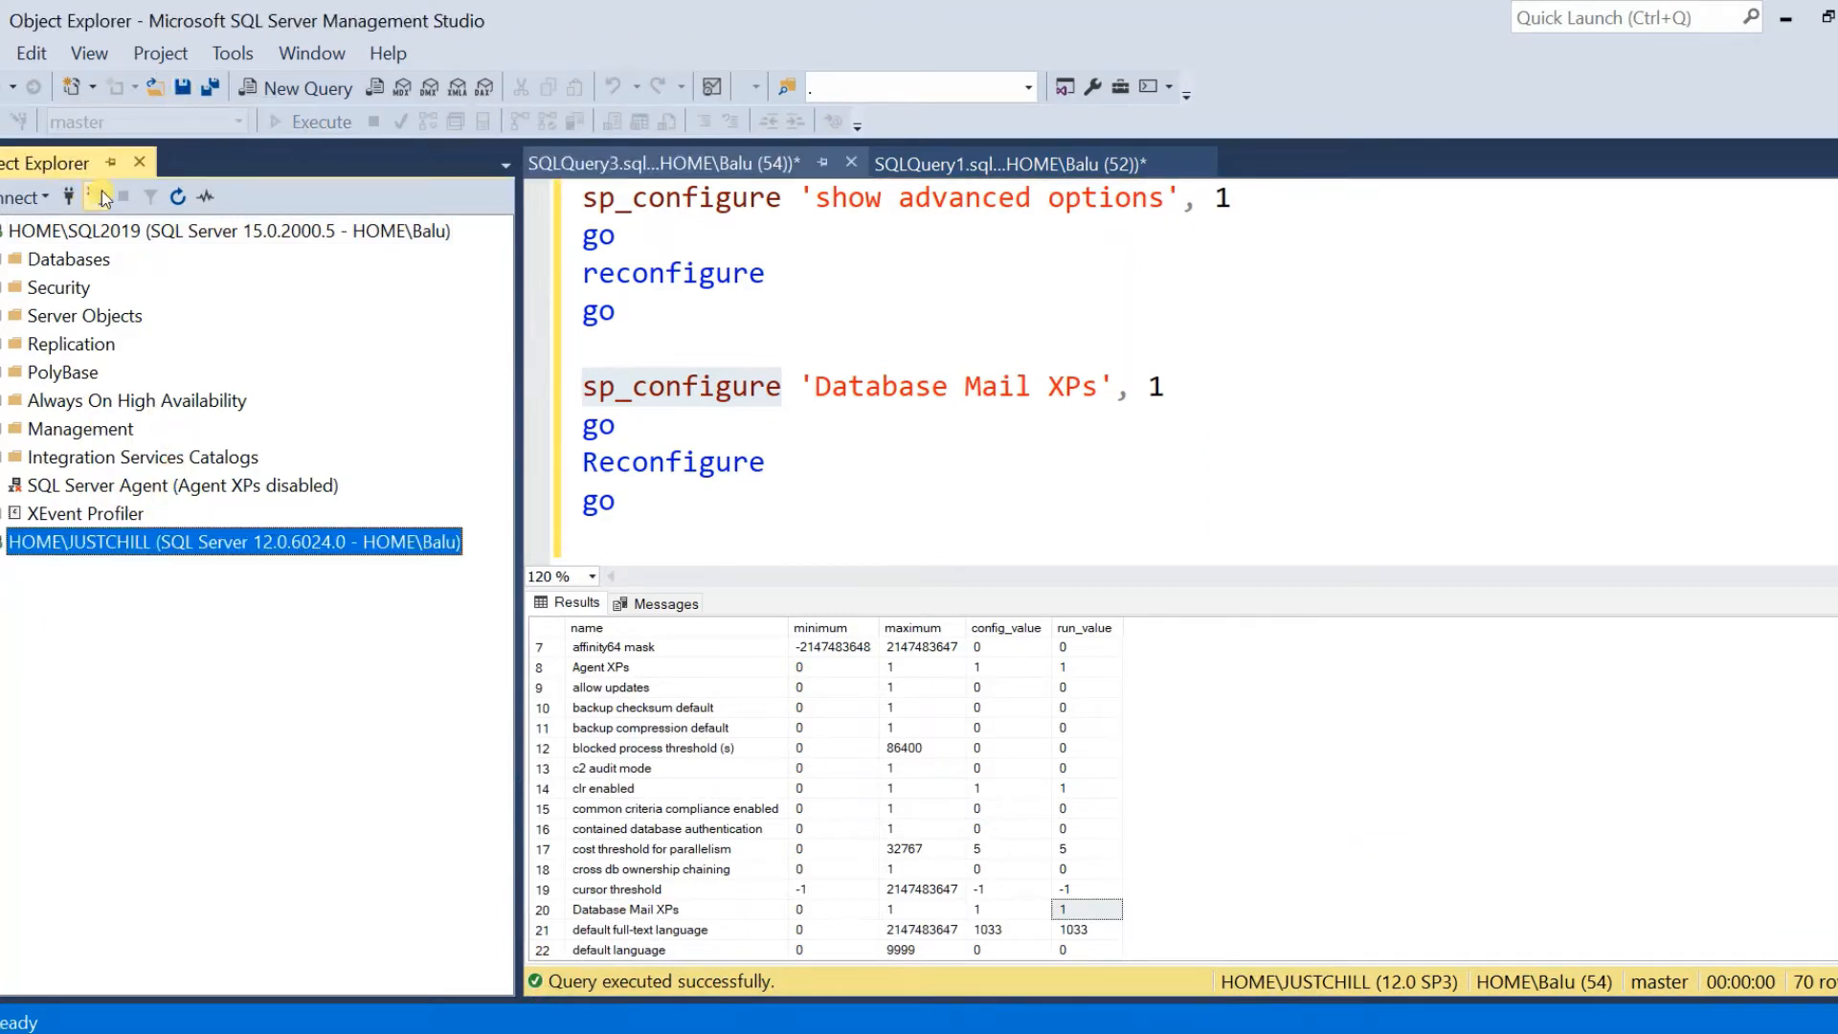
{"action": "left_click", "coordinate": [93, 431]}
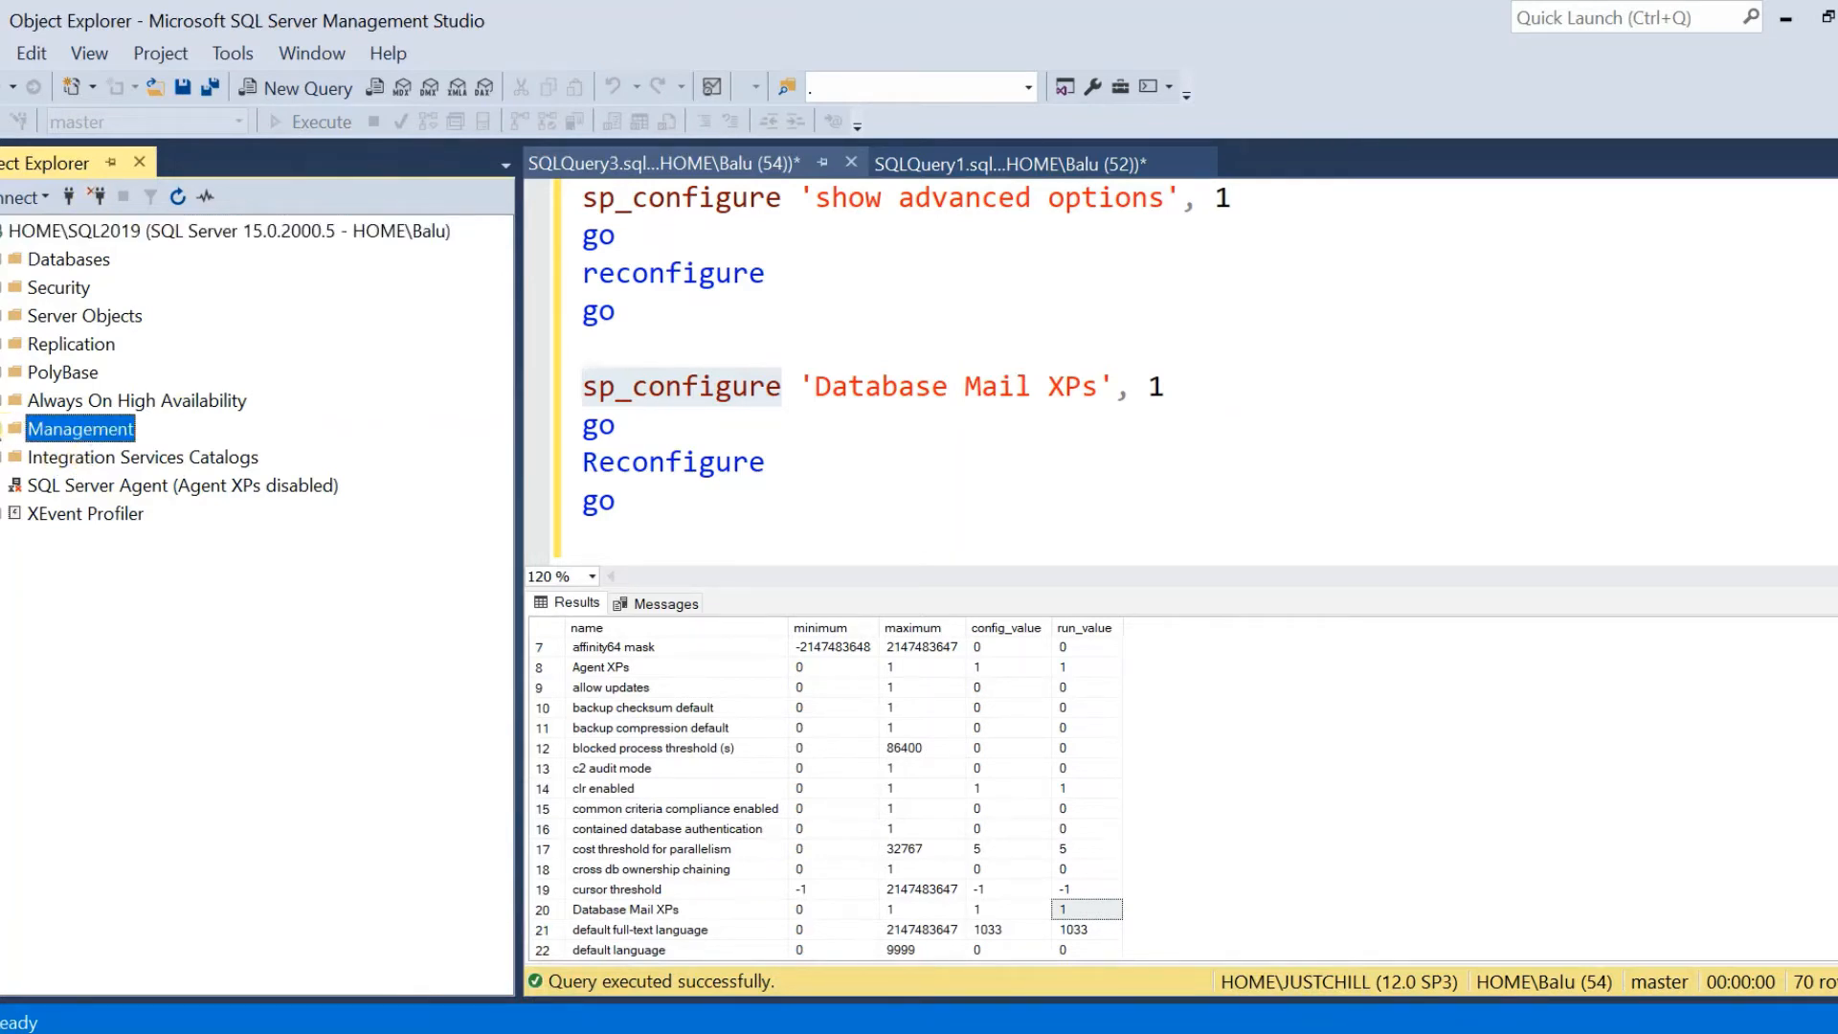
{"action": "left_click", "coordinate": [4, 430]}
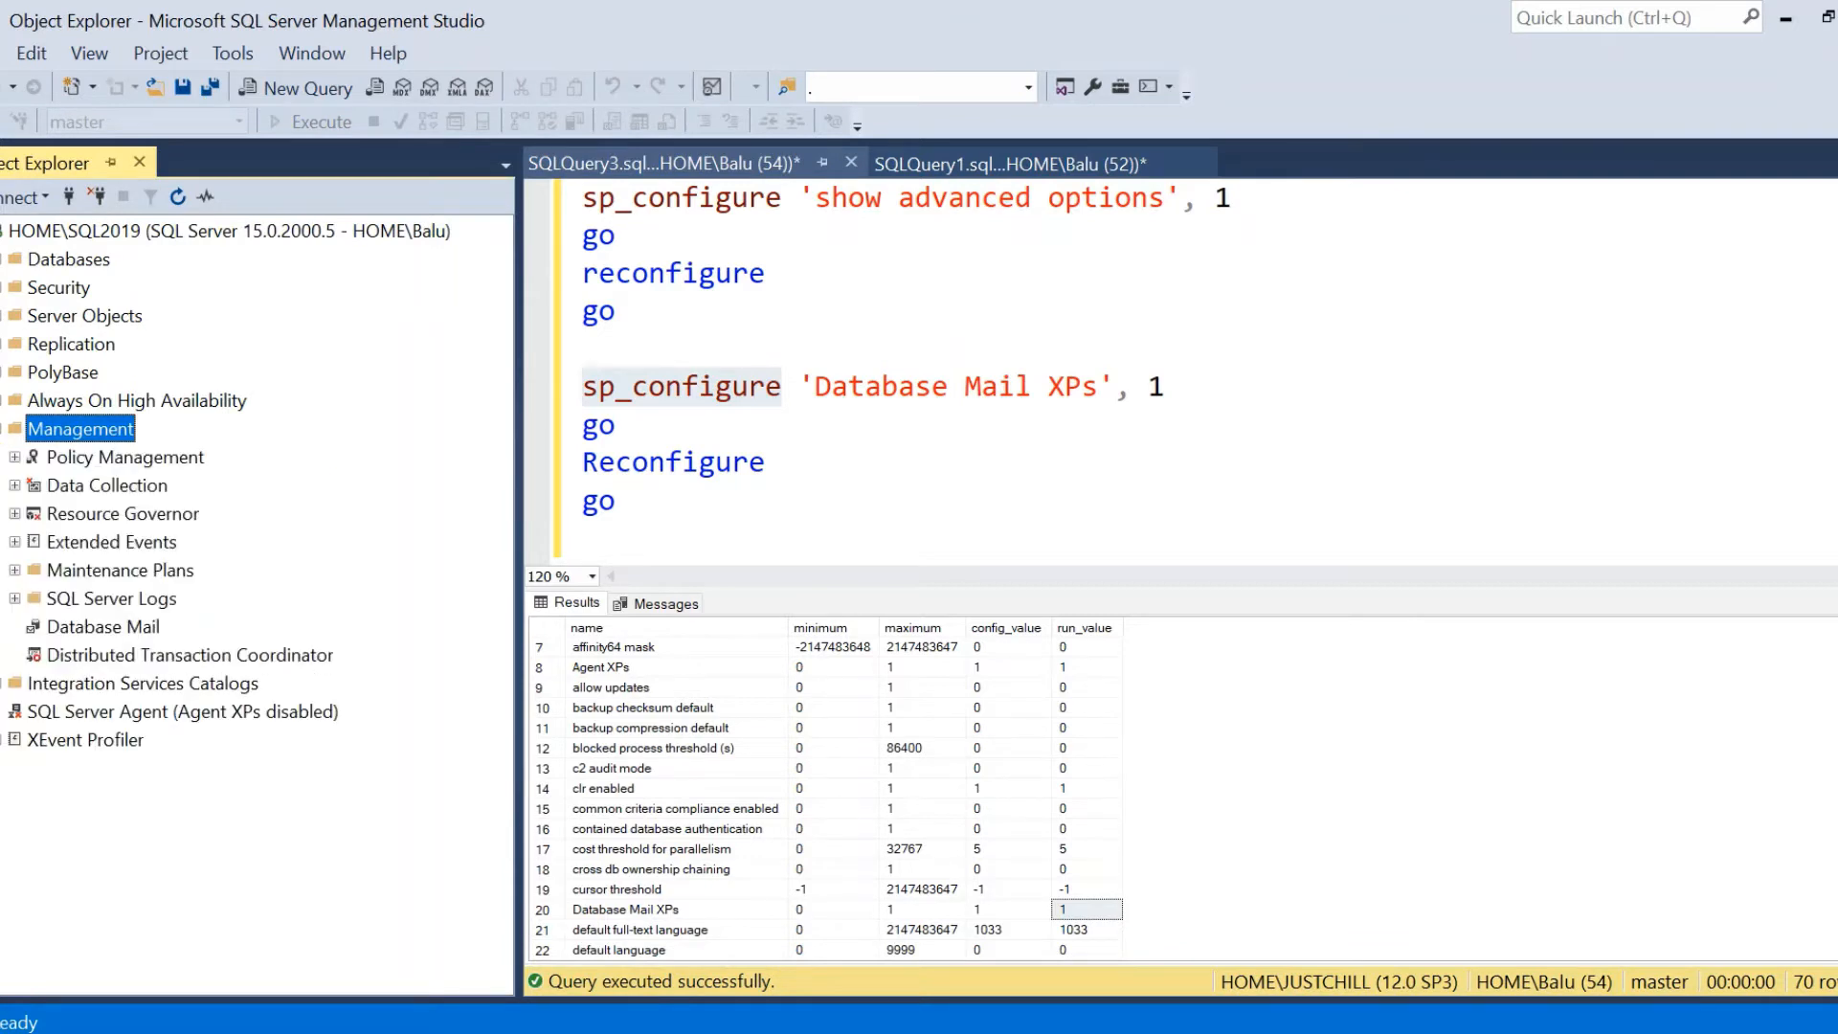
{"action": "left_click", "coordinate": [96, 627]}
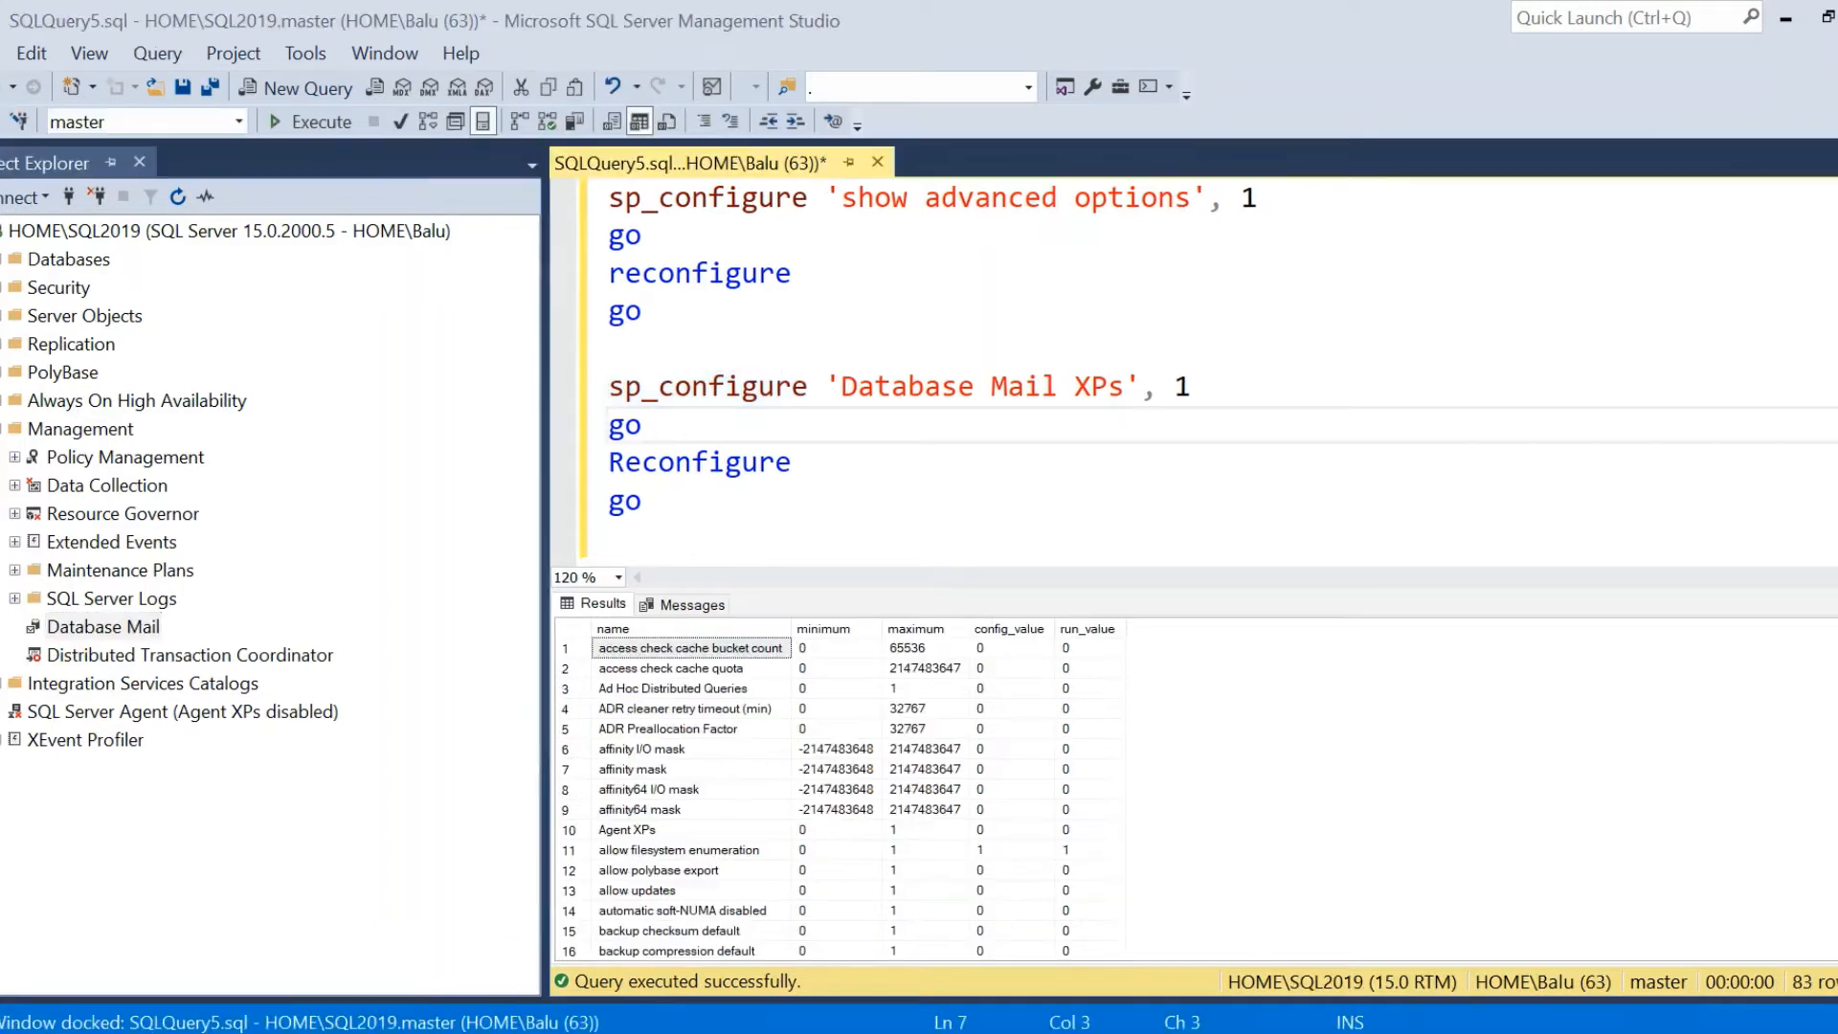
{"action": "left_click", "coordinate": [125, 629]}
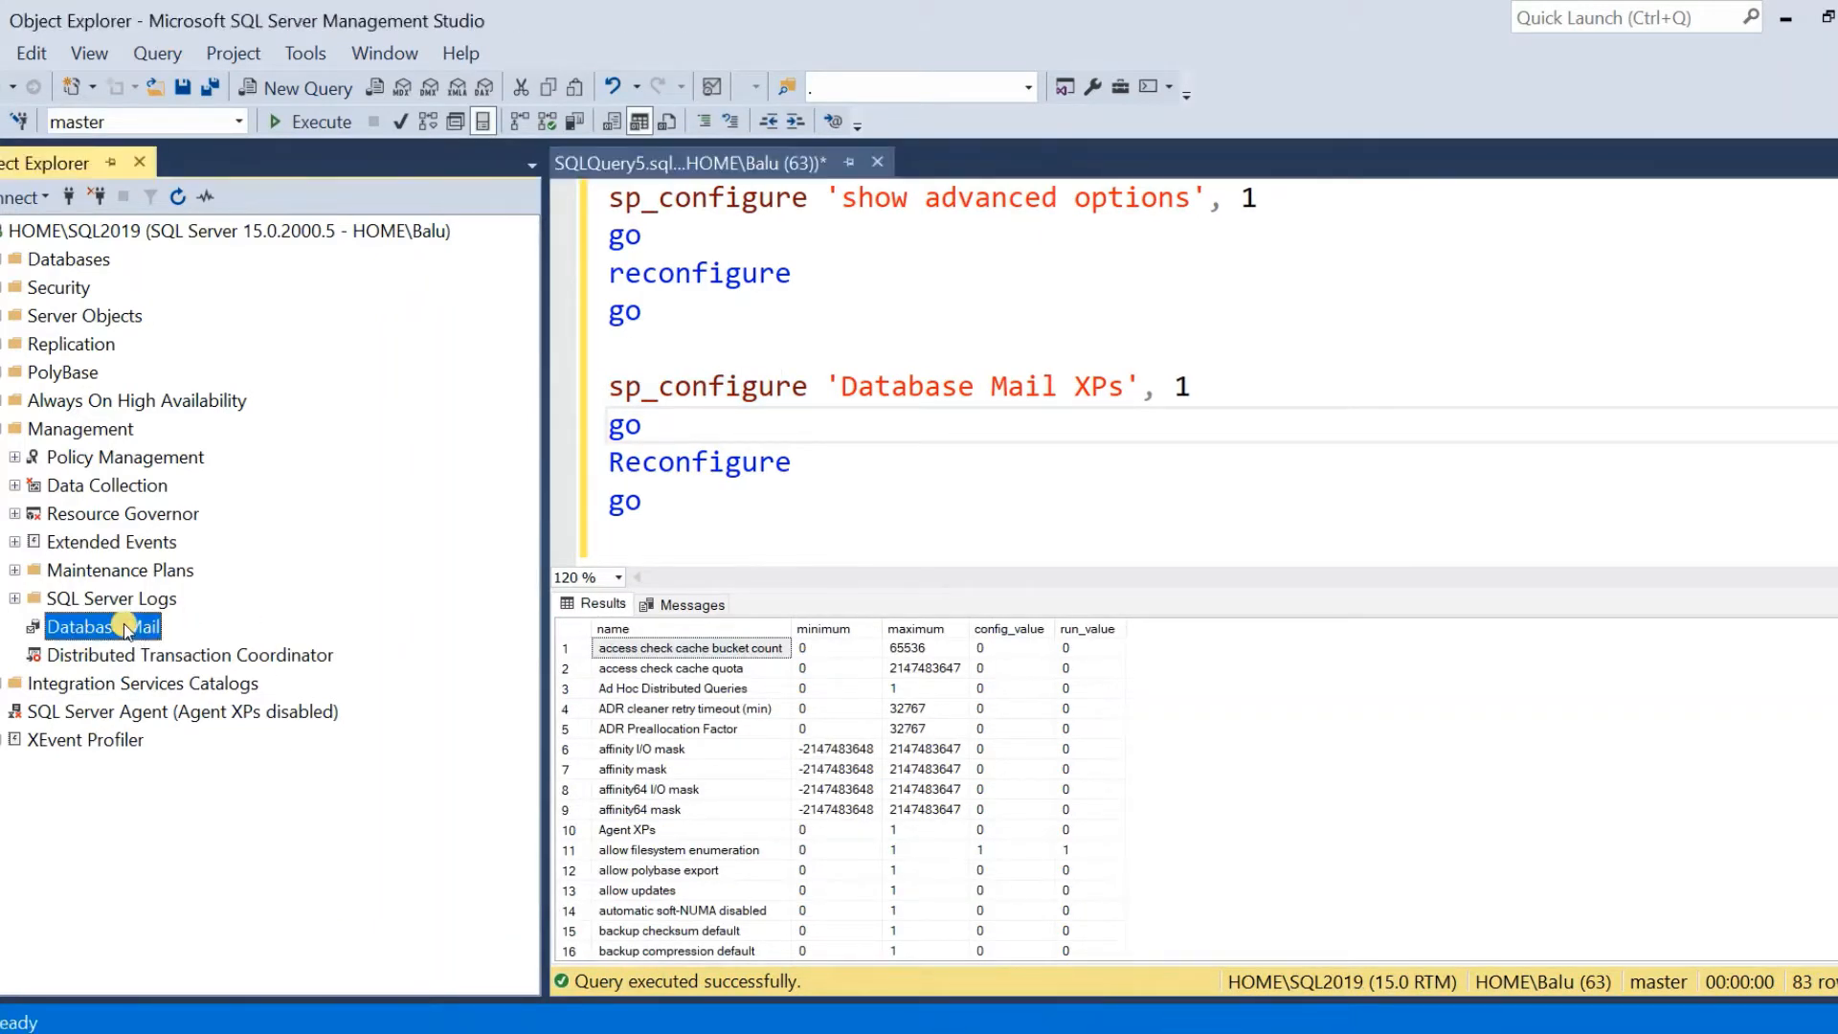
{"action": "left_click", "coordinate": [785, 296]}
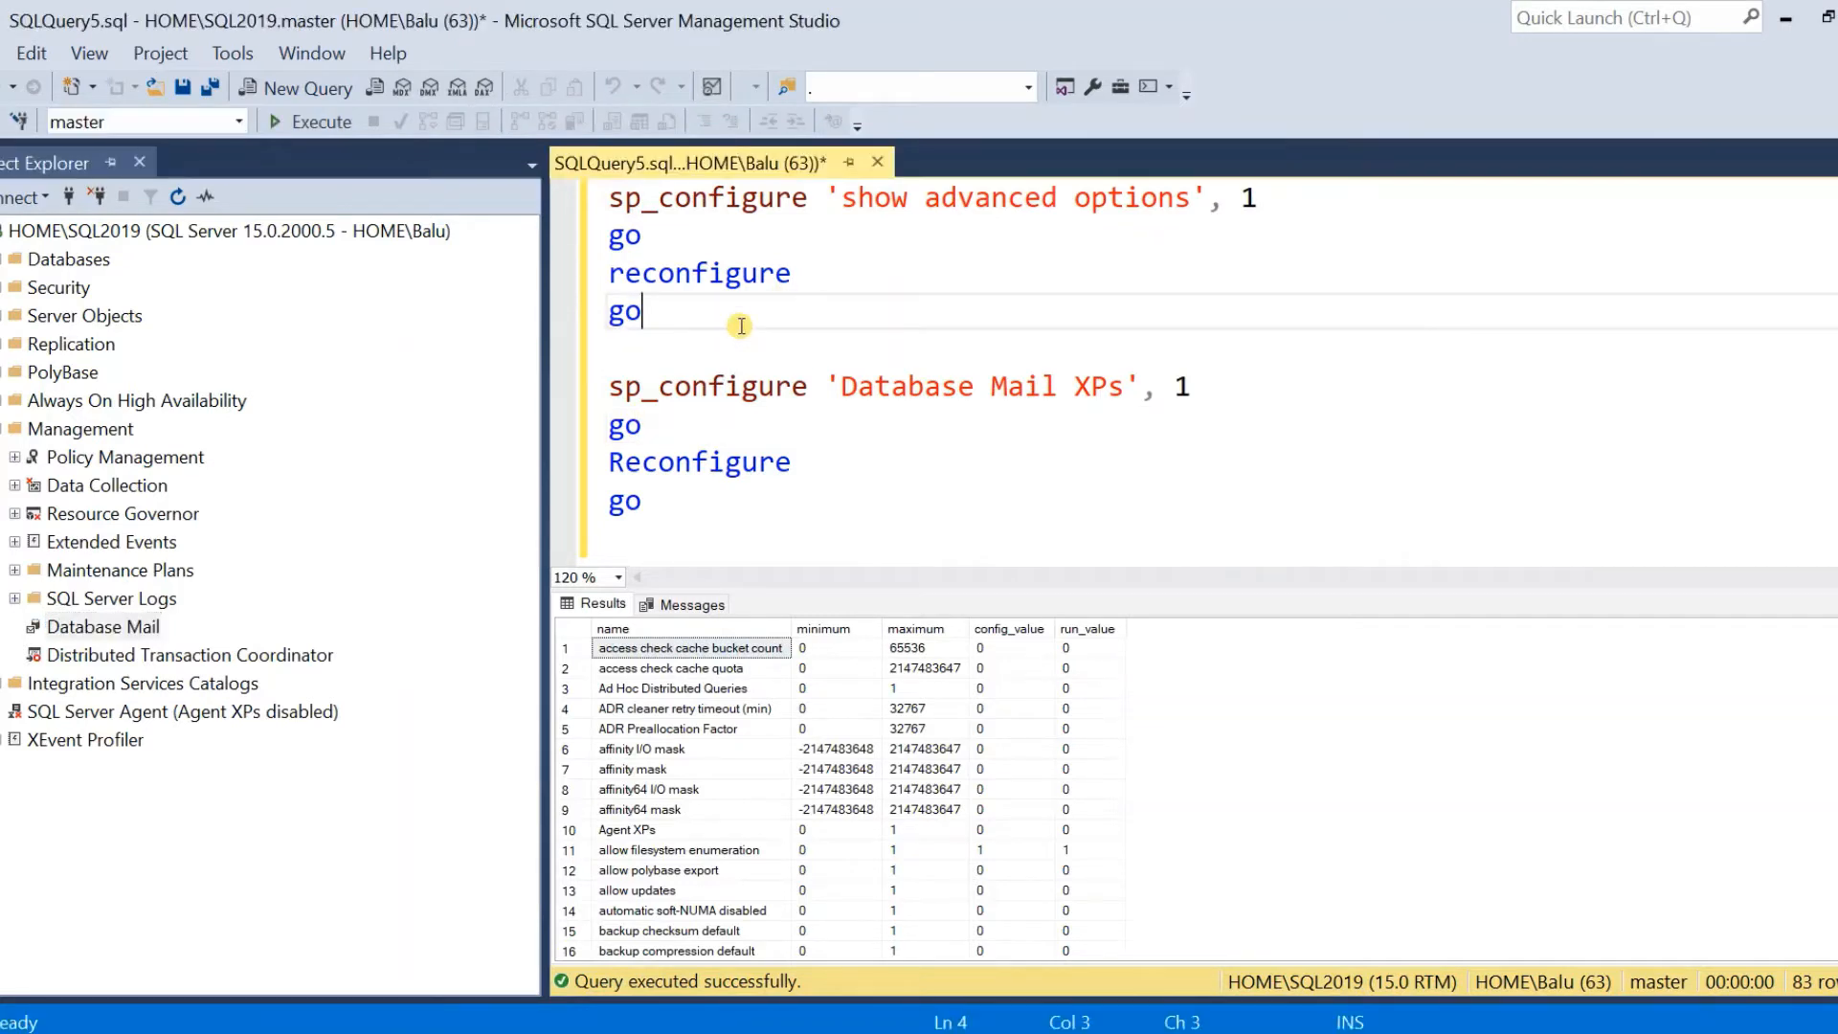
{"action": "left_click", "coordinate": [101, 627]}
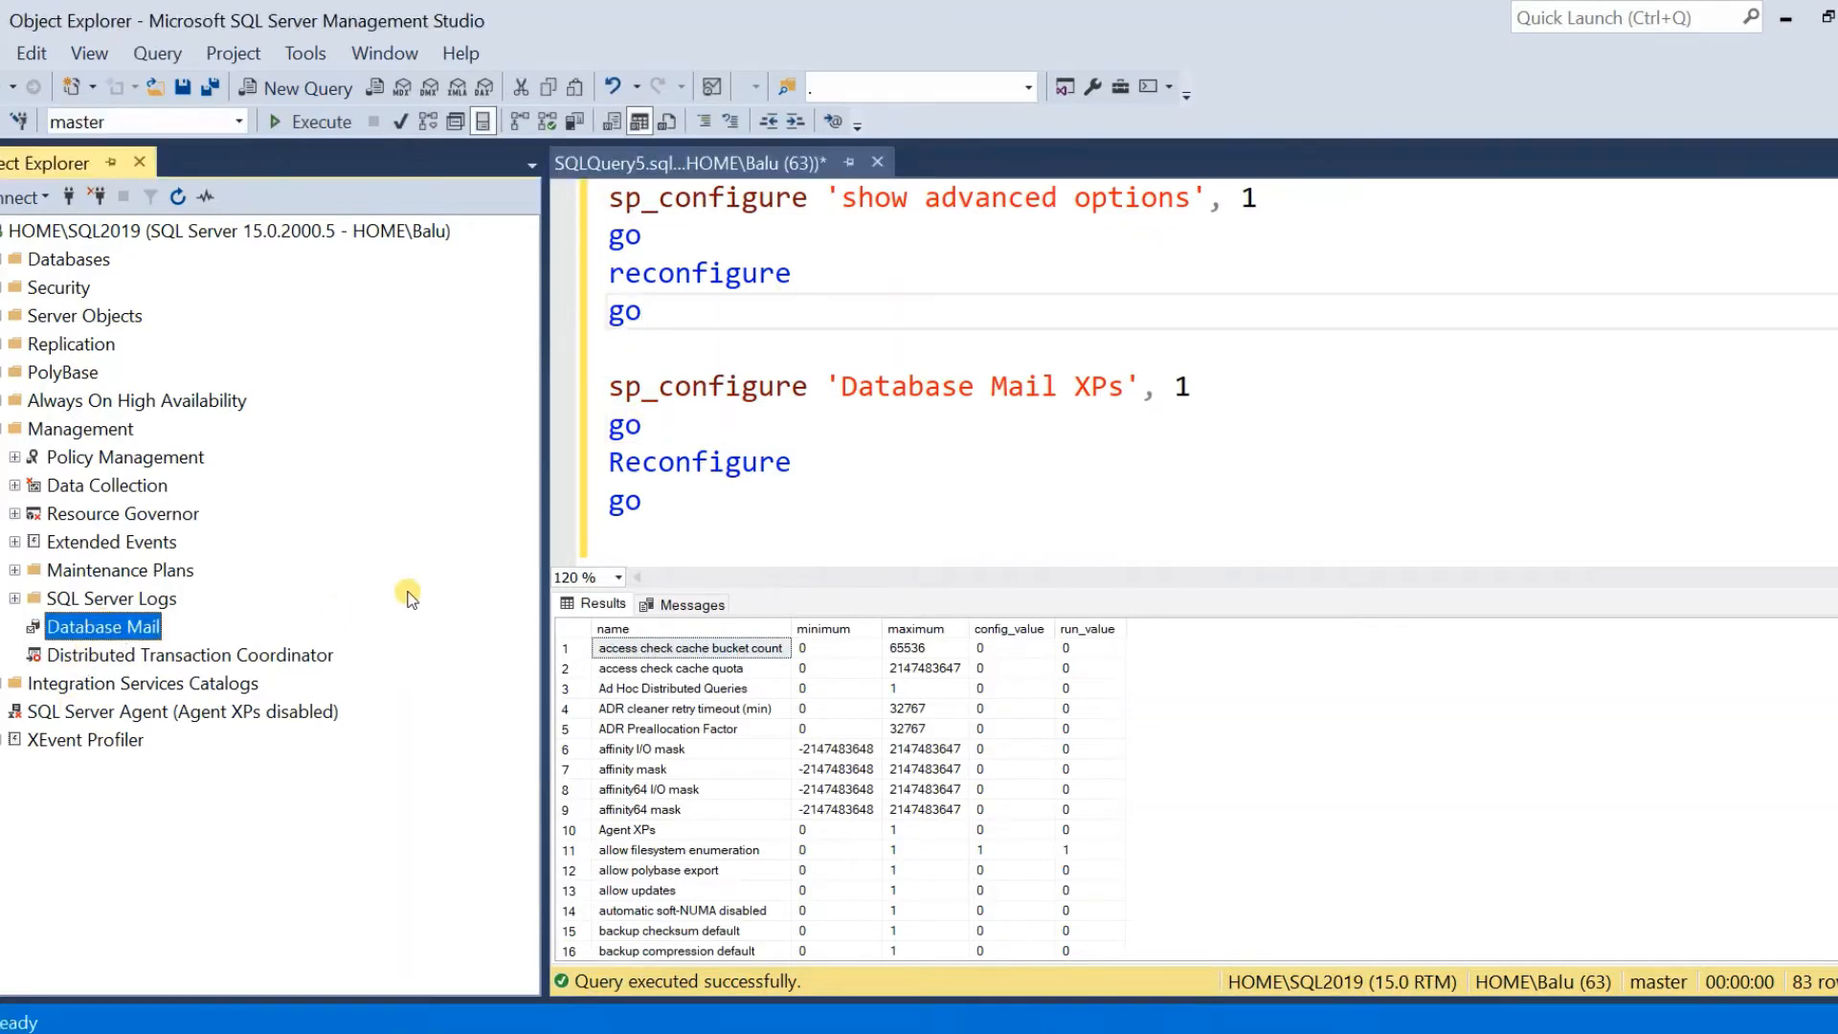
{"action": "right_click", "coordinate": [146, 624]}
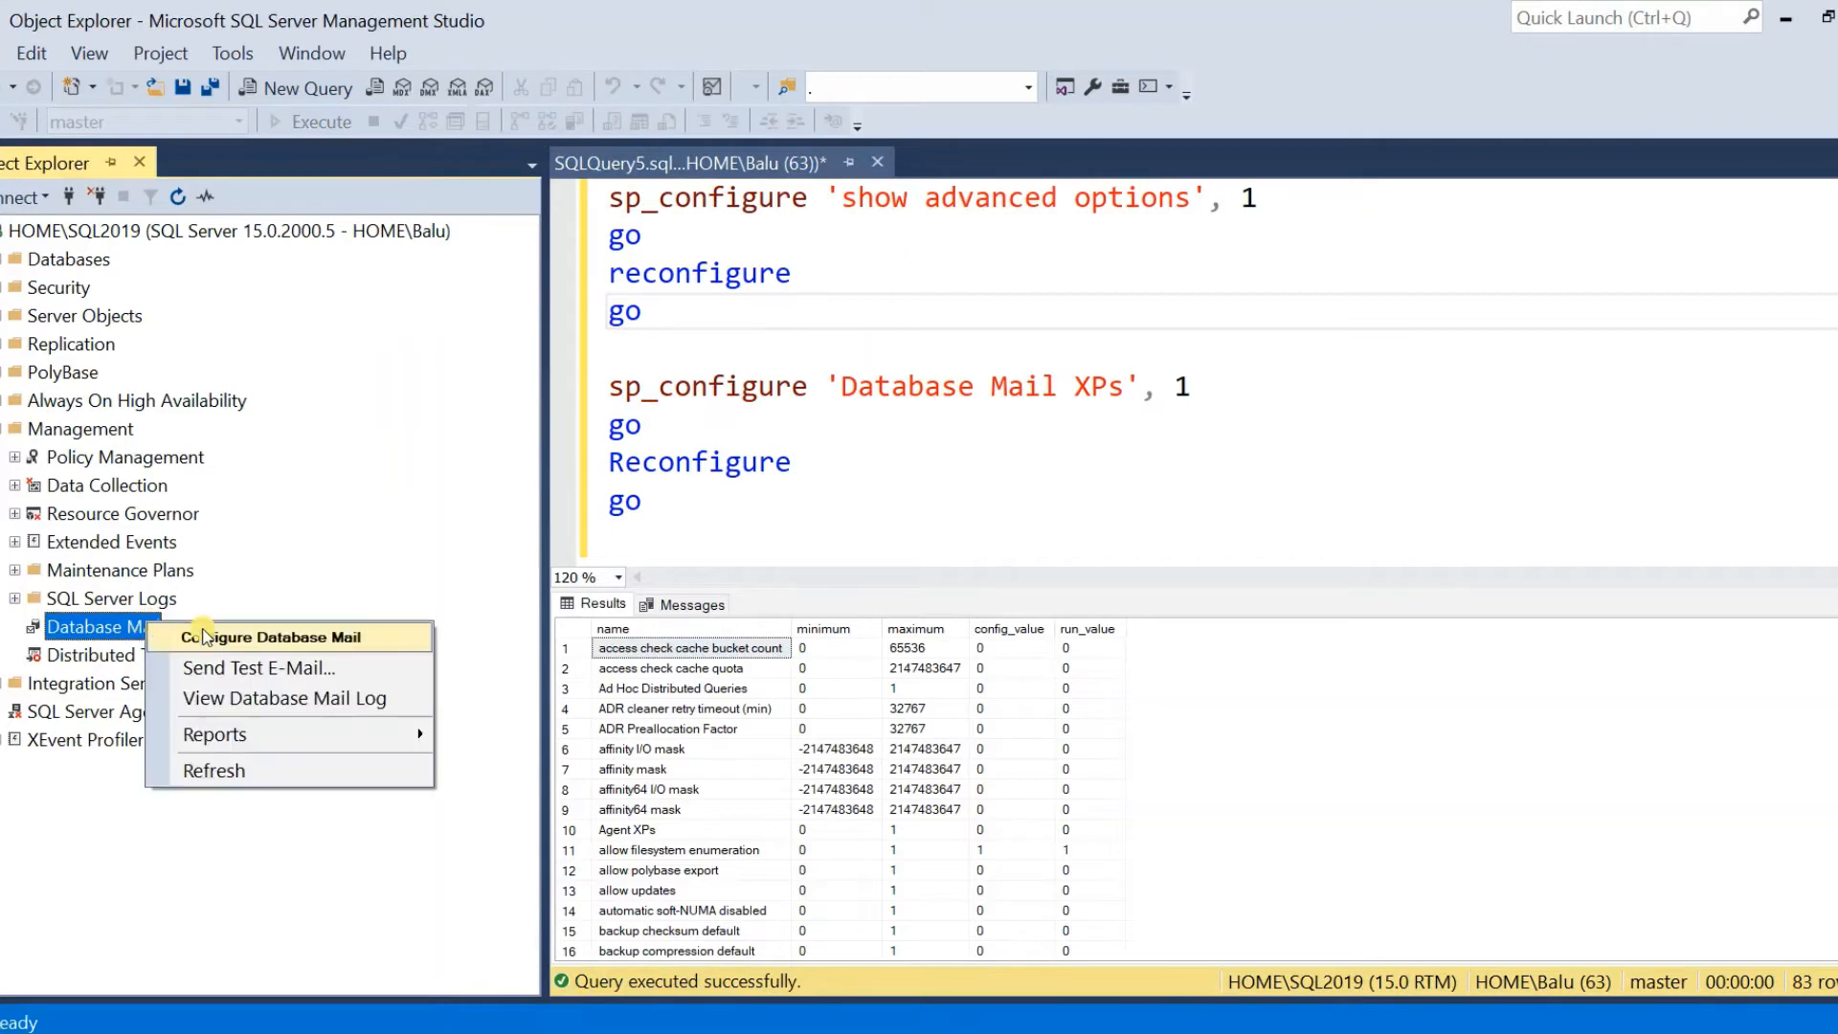
{"action": "left_click", "coordinate": [392, 645]}
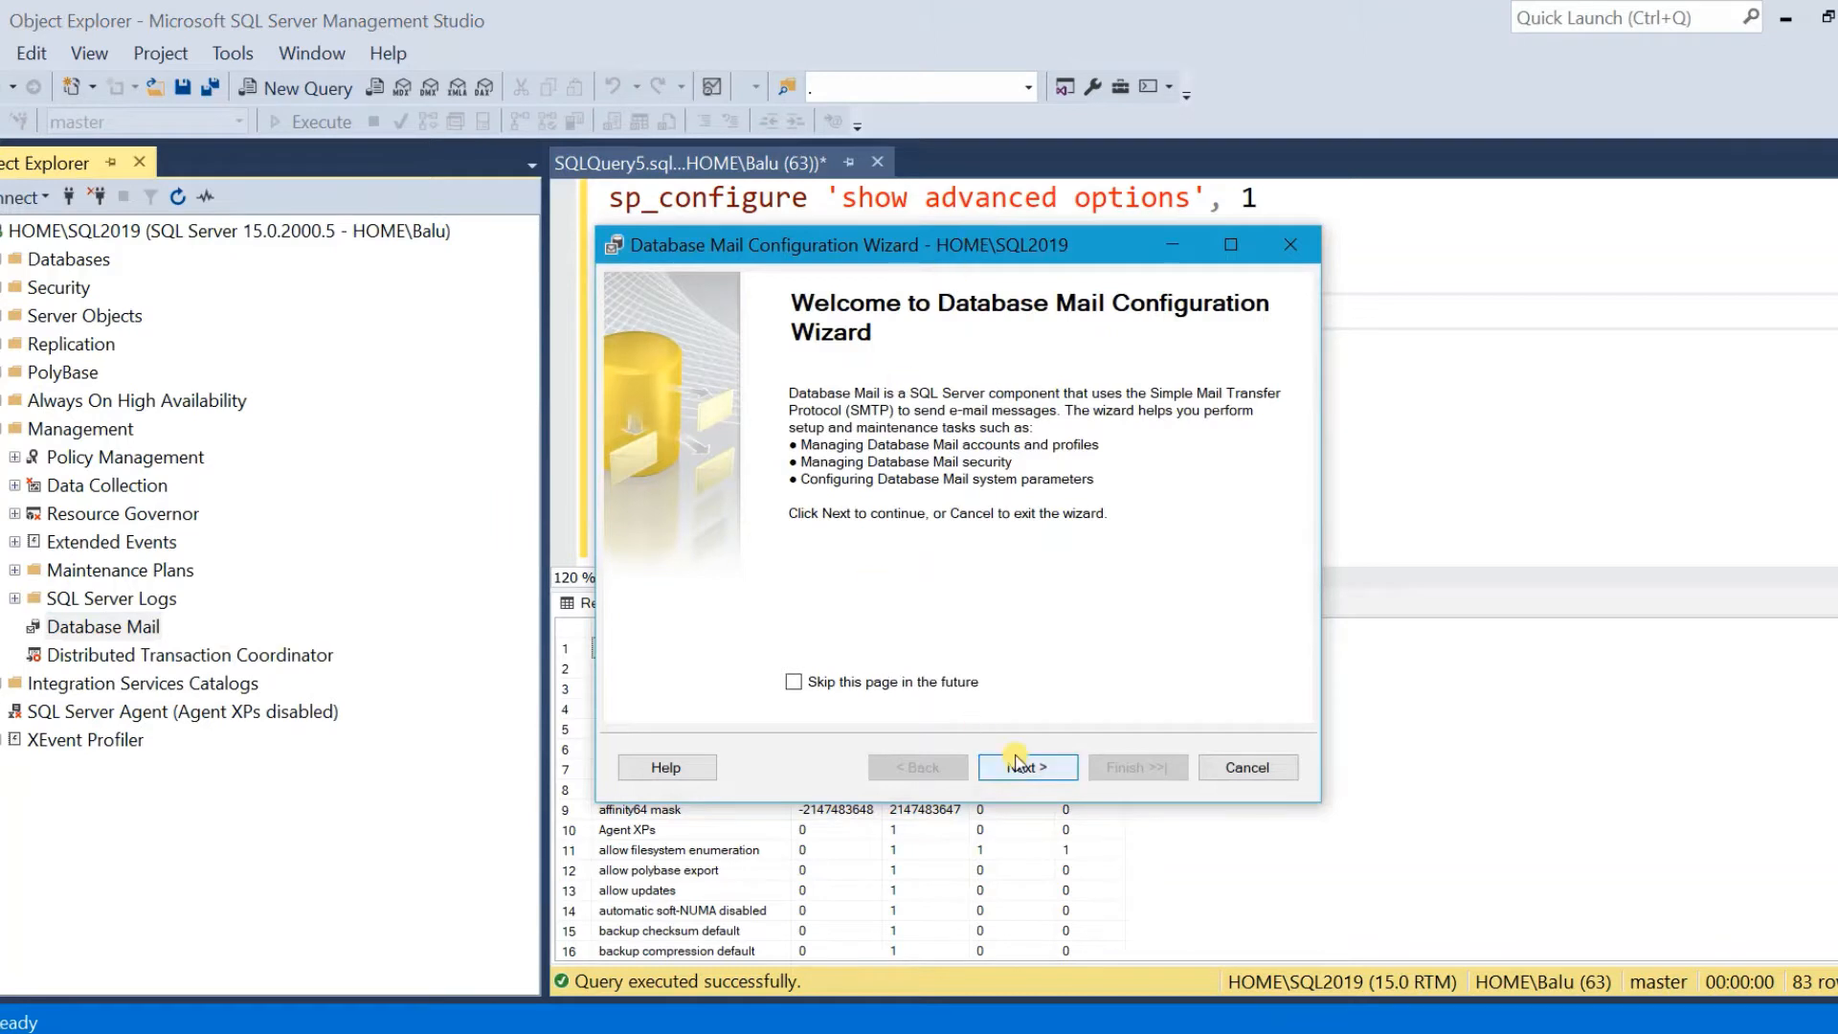
{"action": "left_click", "coordinate": [1053, 768]}
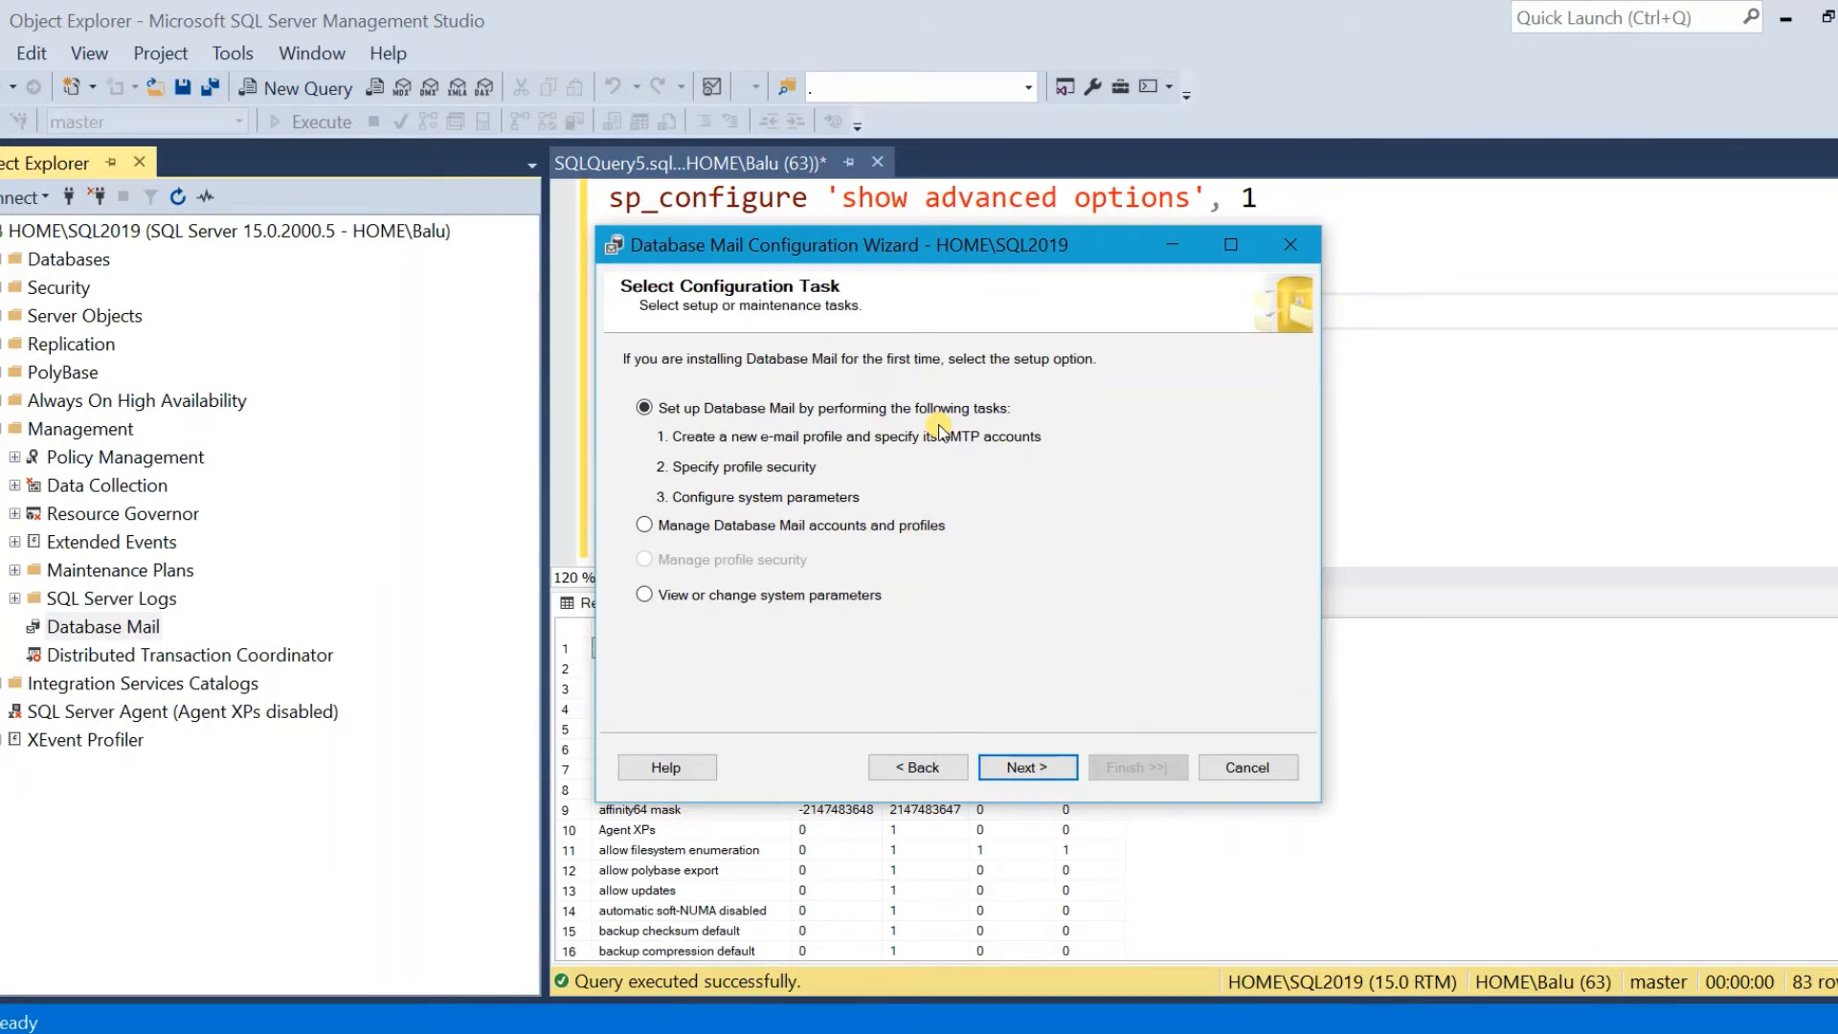
{"action": "left_click", "coordinate": [765, 532]}
{"action": "left_click", "coordinate": [676, 409]}
{"action": "left_click", "coordinate": [1025, 766]}
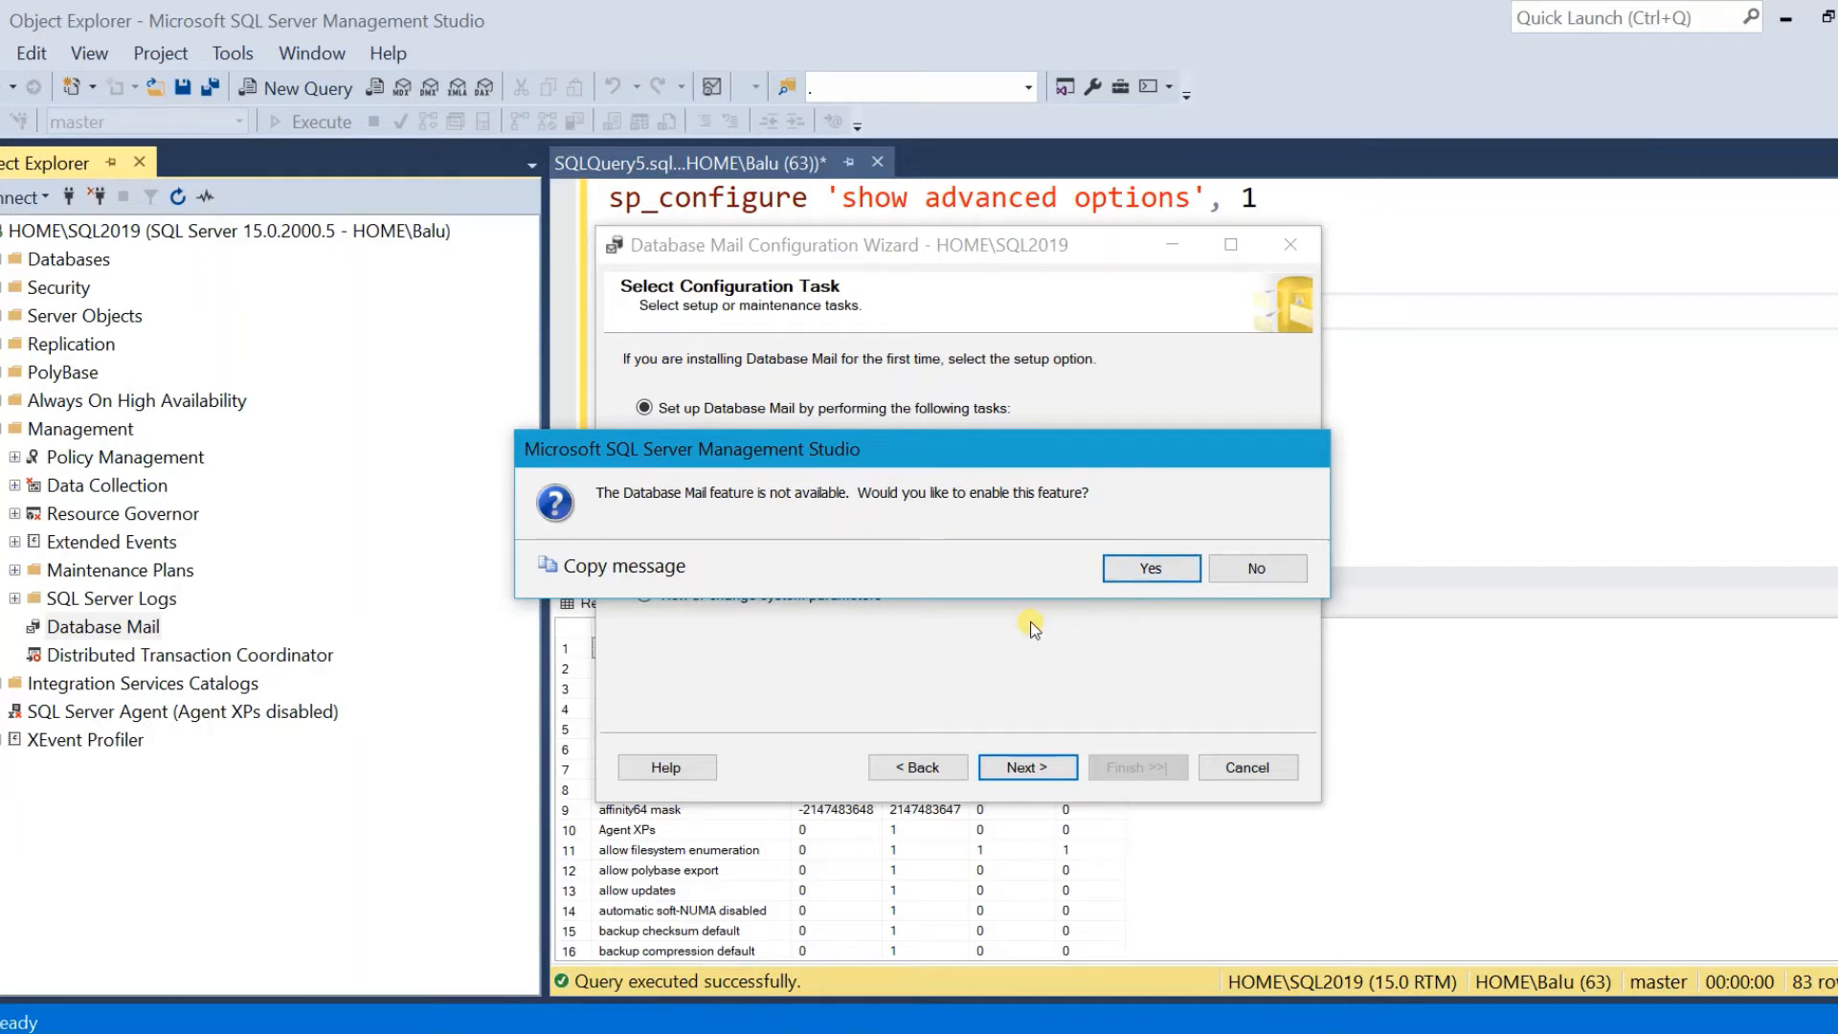
{"action": "left_click", "coordinate": [1241, 565]}
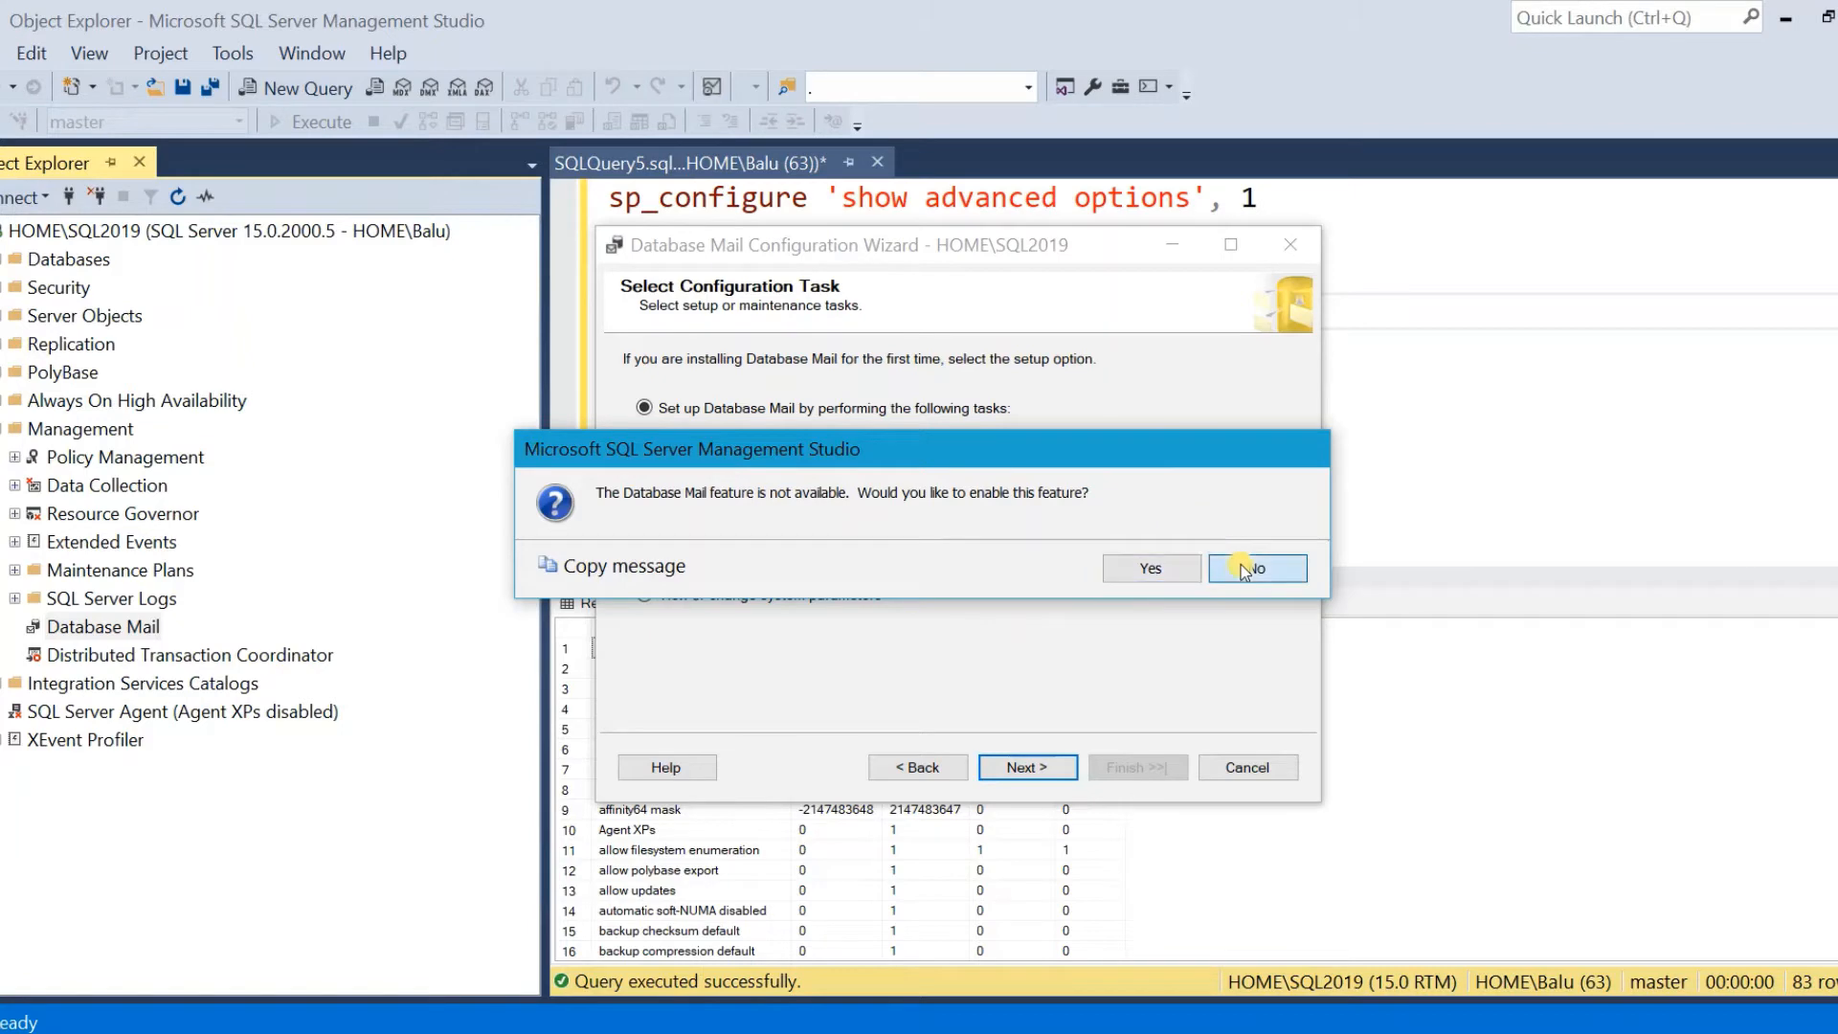
{"action": "left_click", "coordinate": [1265, 771]}
{"action": "left_click_drag", "start_coordinate": [639, 501], "coordinate": [610, 197]}
{"action": "left_click", "coordinate": [827, 442]}
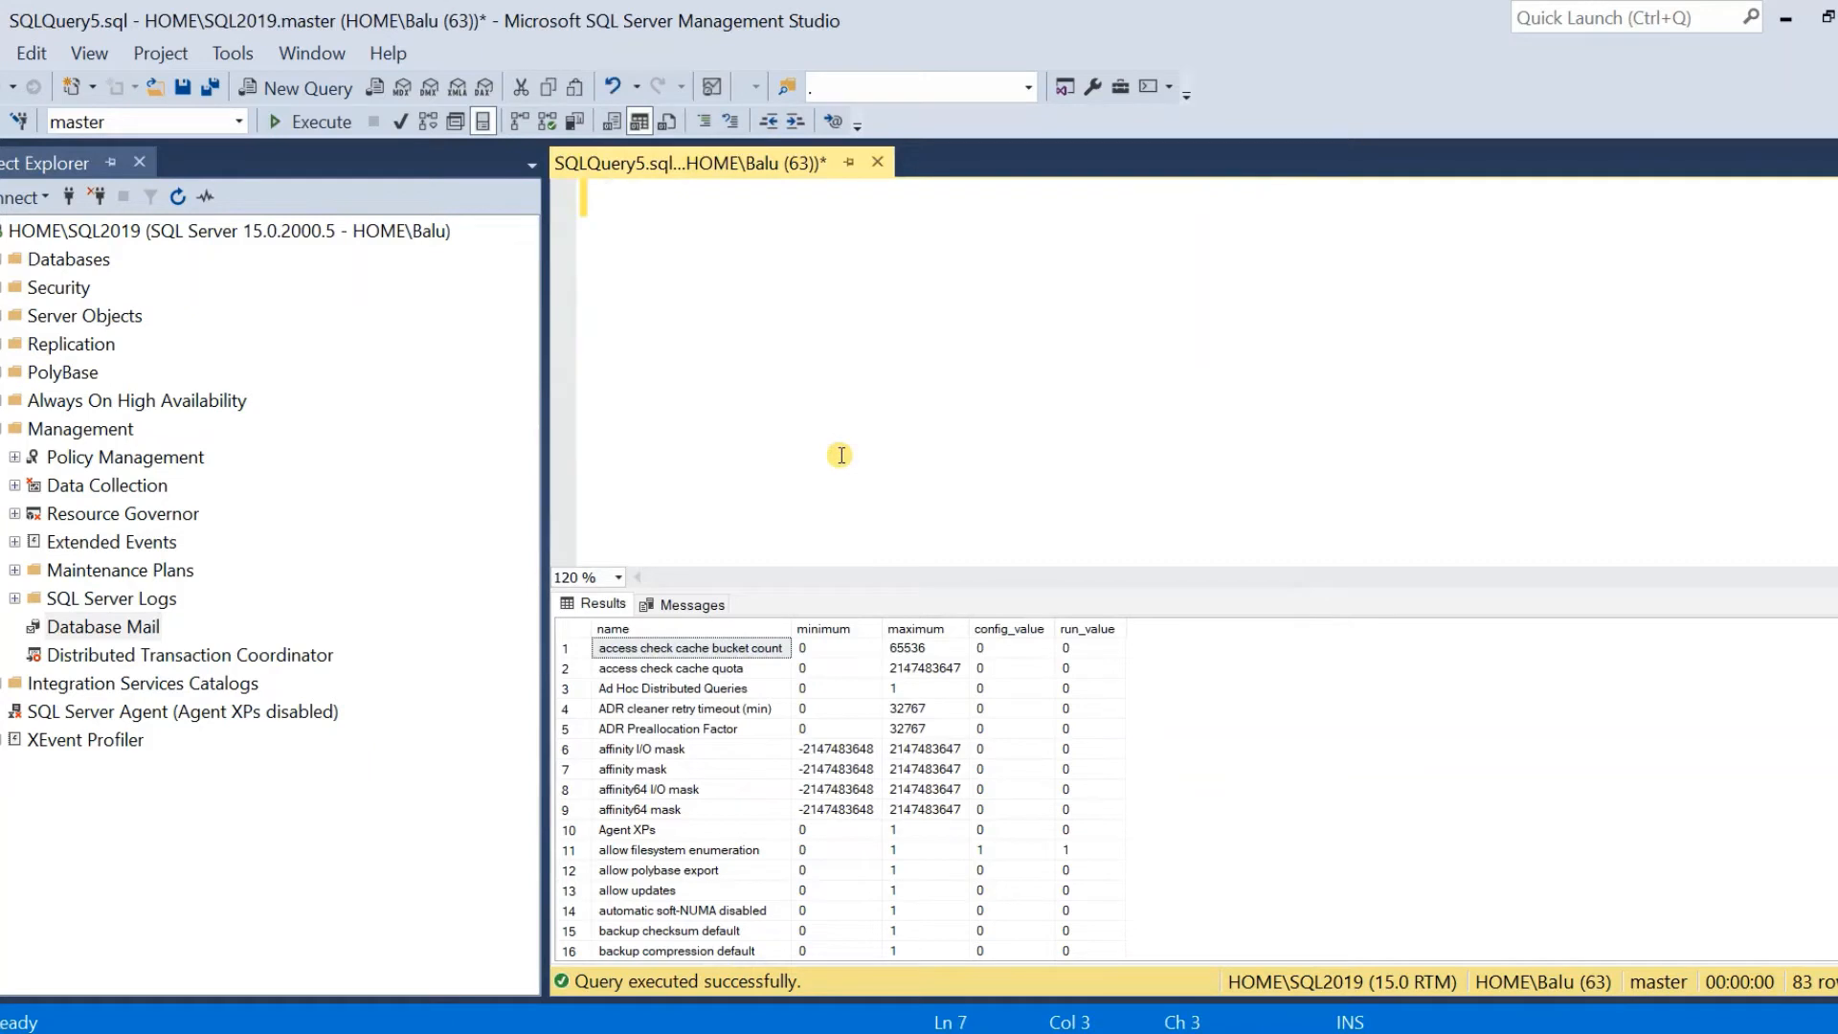
Start configuring Database Mail on HOME\SQL2019 with the set-up task and agree to enable the Database Mail feature
{"action": "left_click", "coordinate": [127, 629]}
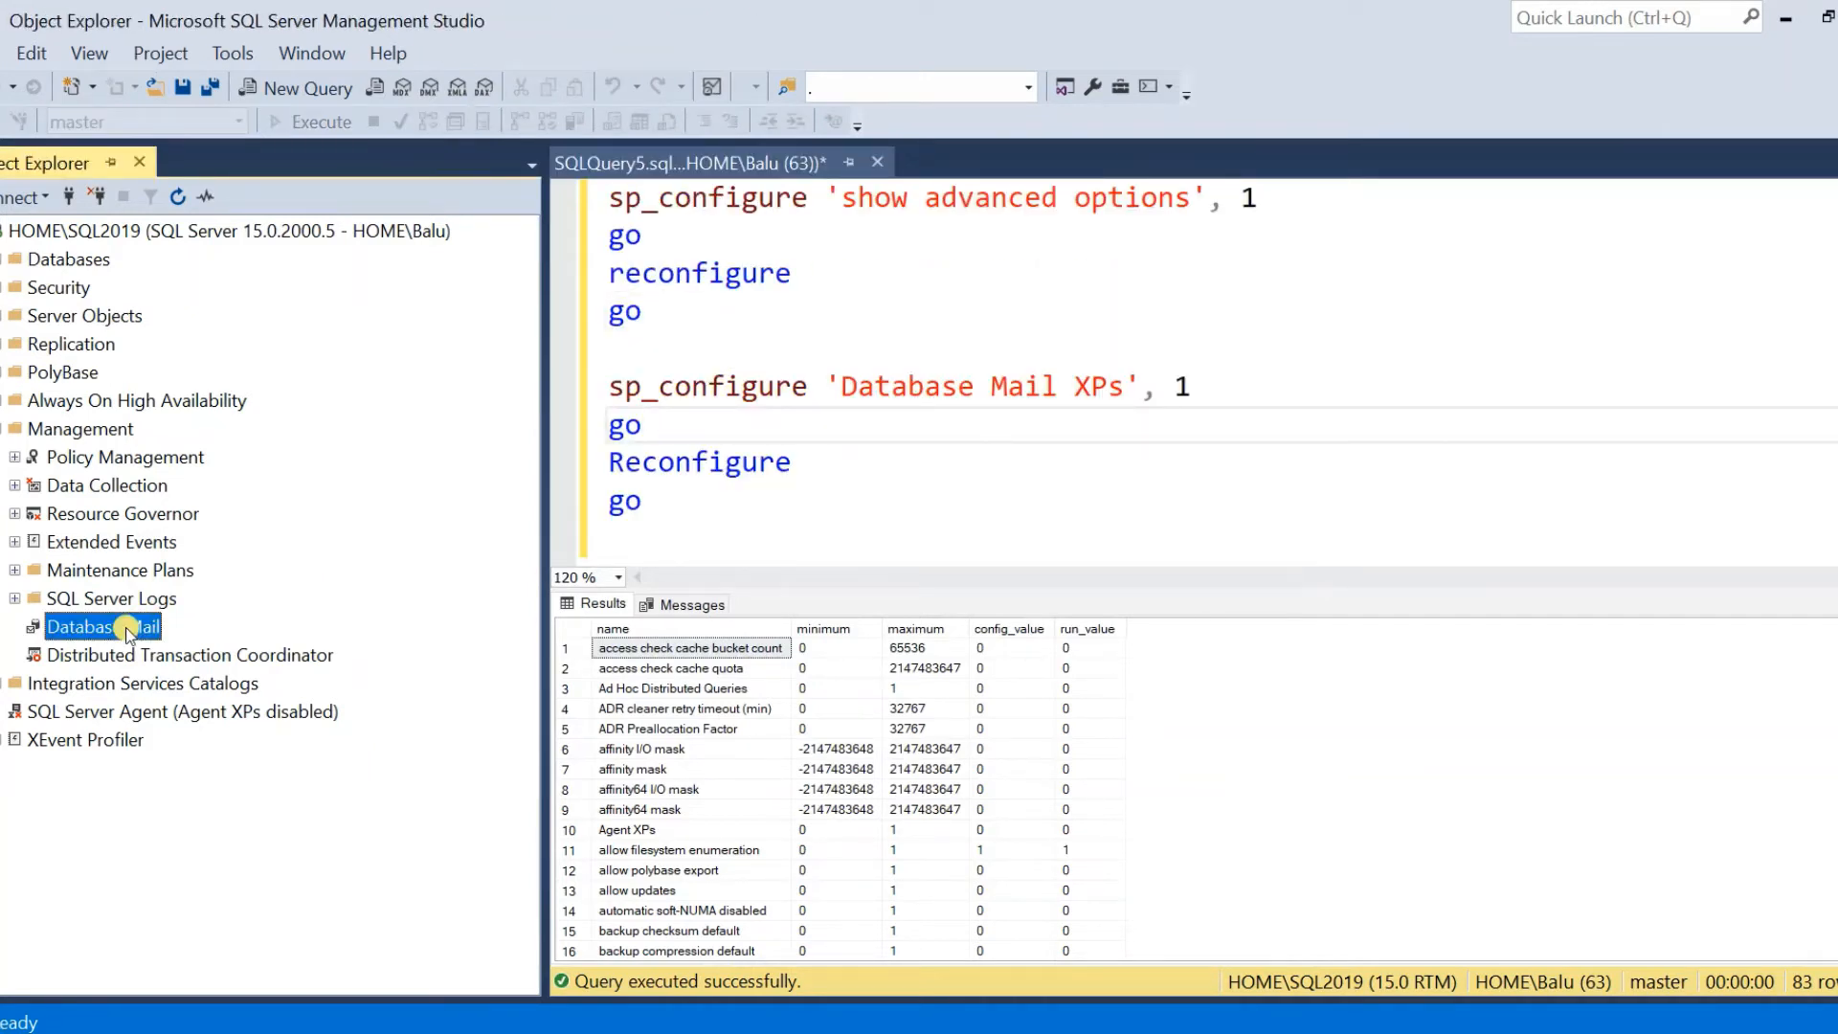
{"action": "right_click", "coordinate": [127, 632]}
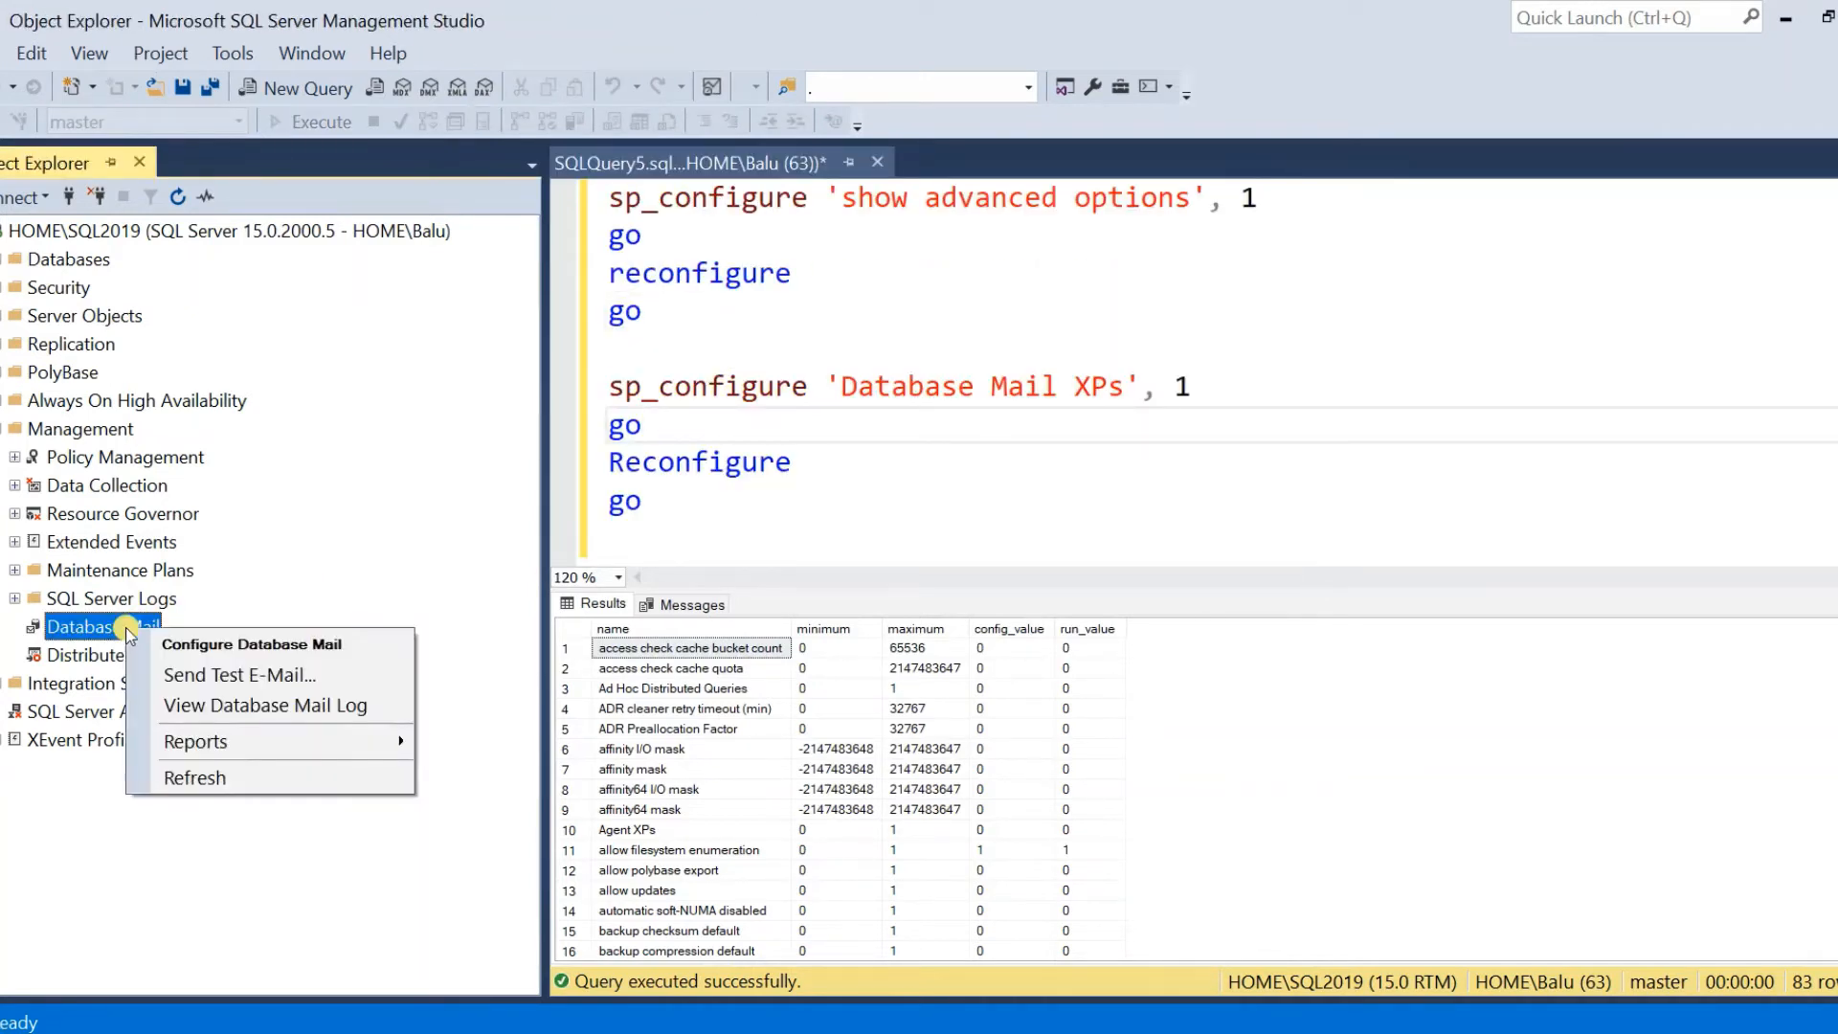
{"action": "left_click", "coordinate": [339, 641]}
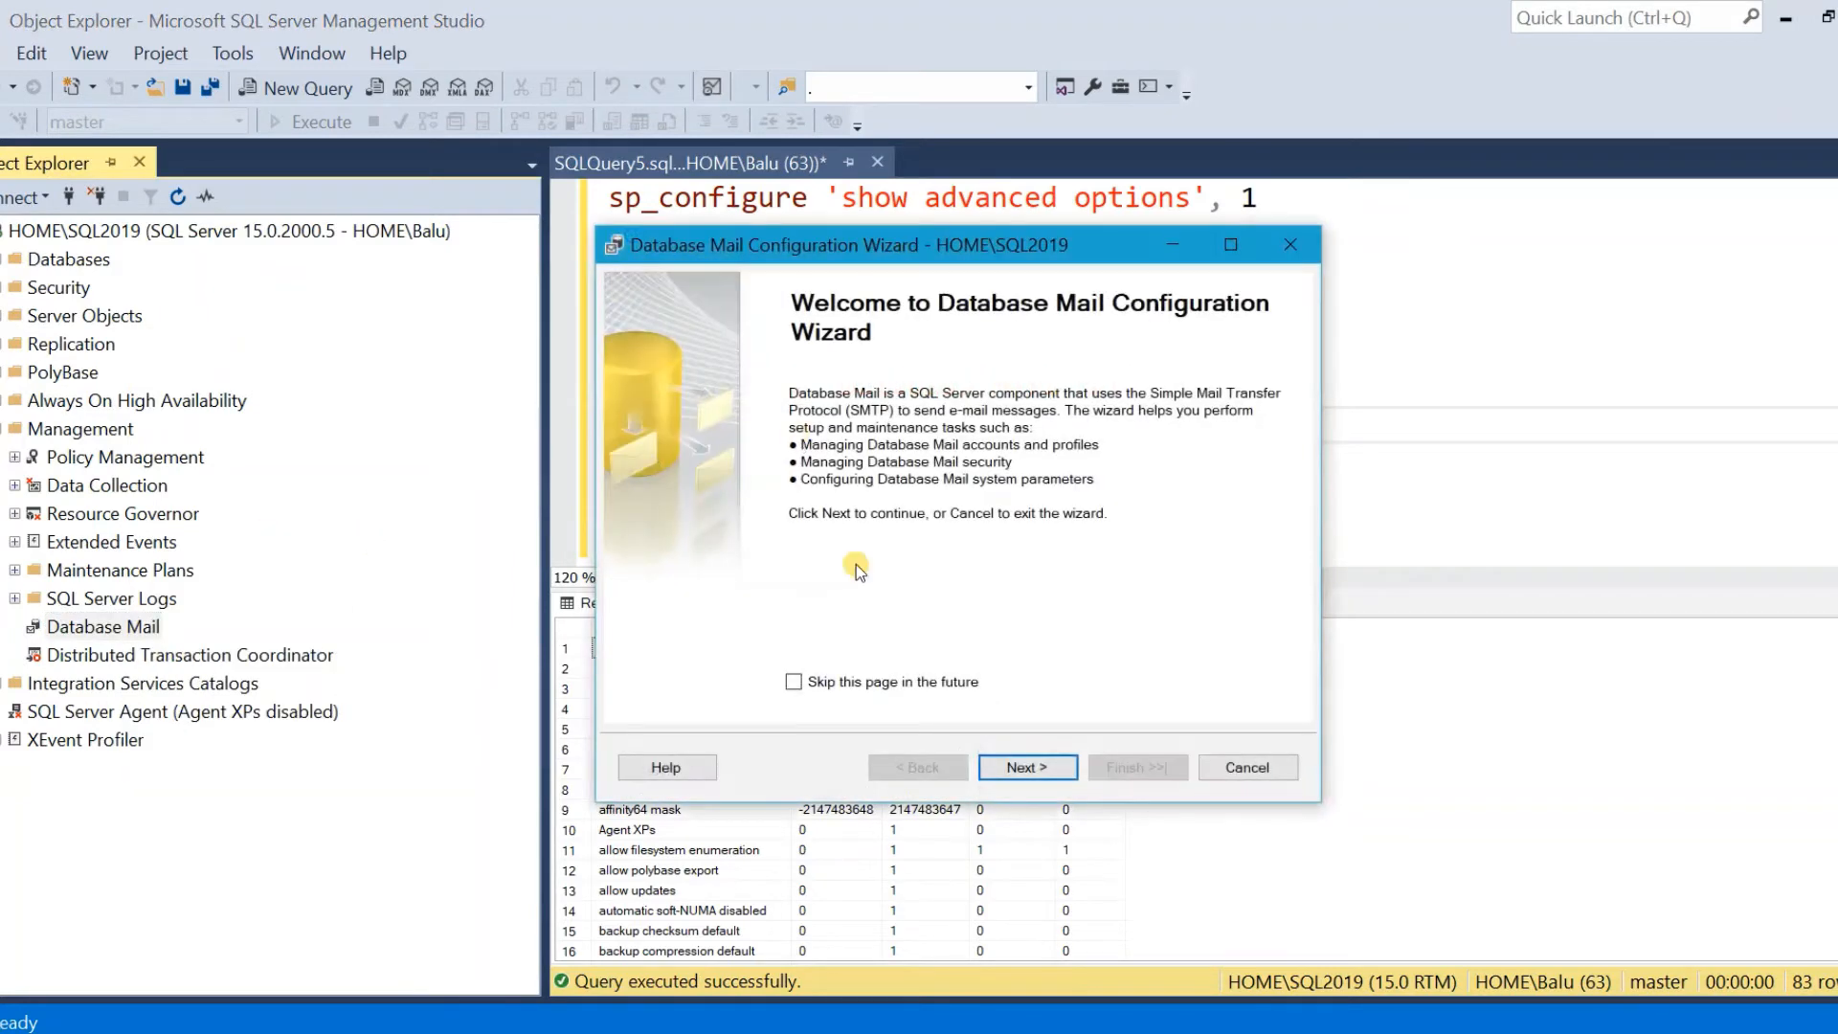
{"action": "left_click", "coordinate": [1024, 765]}
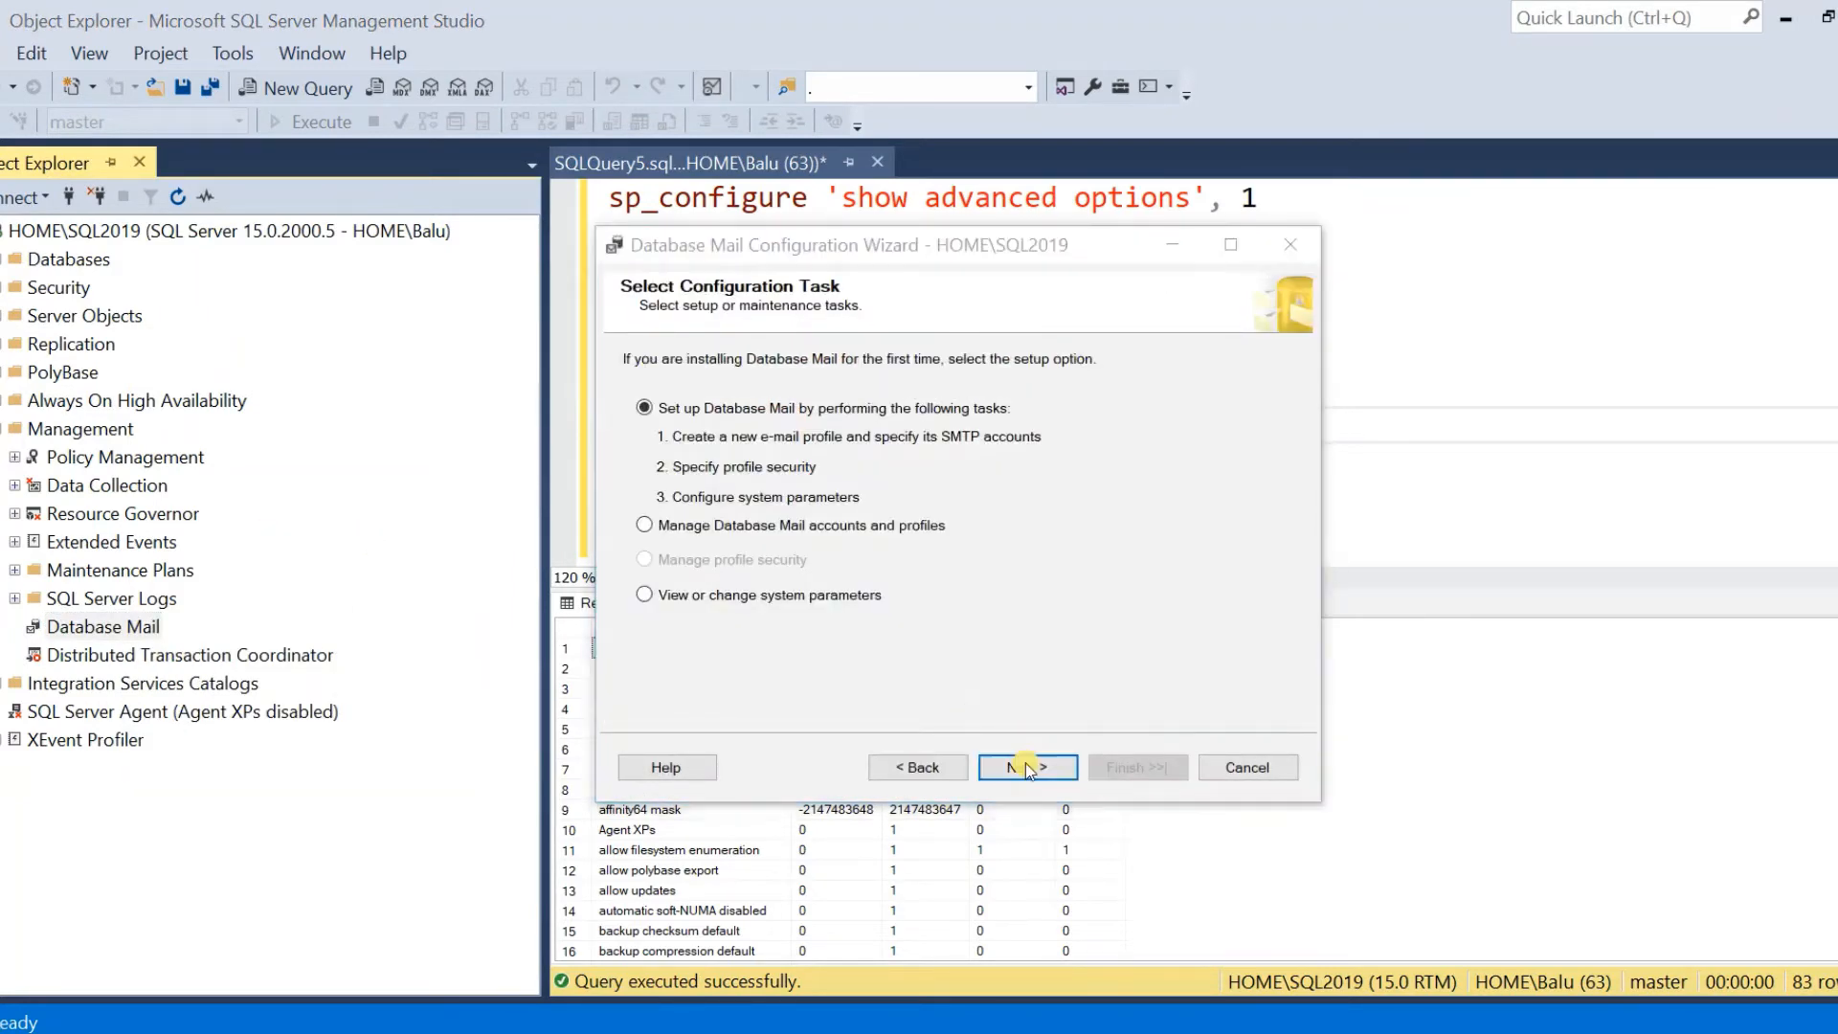
{"action": "left_click", "coordinate": [1025, 765]}
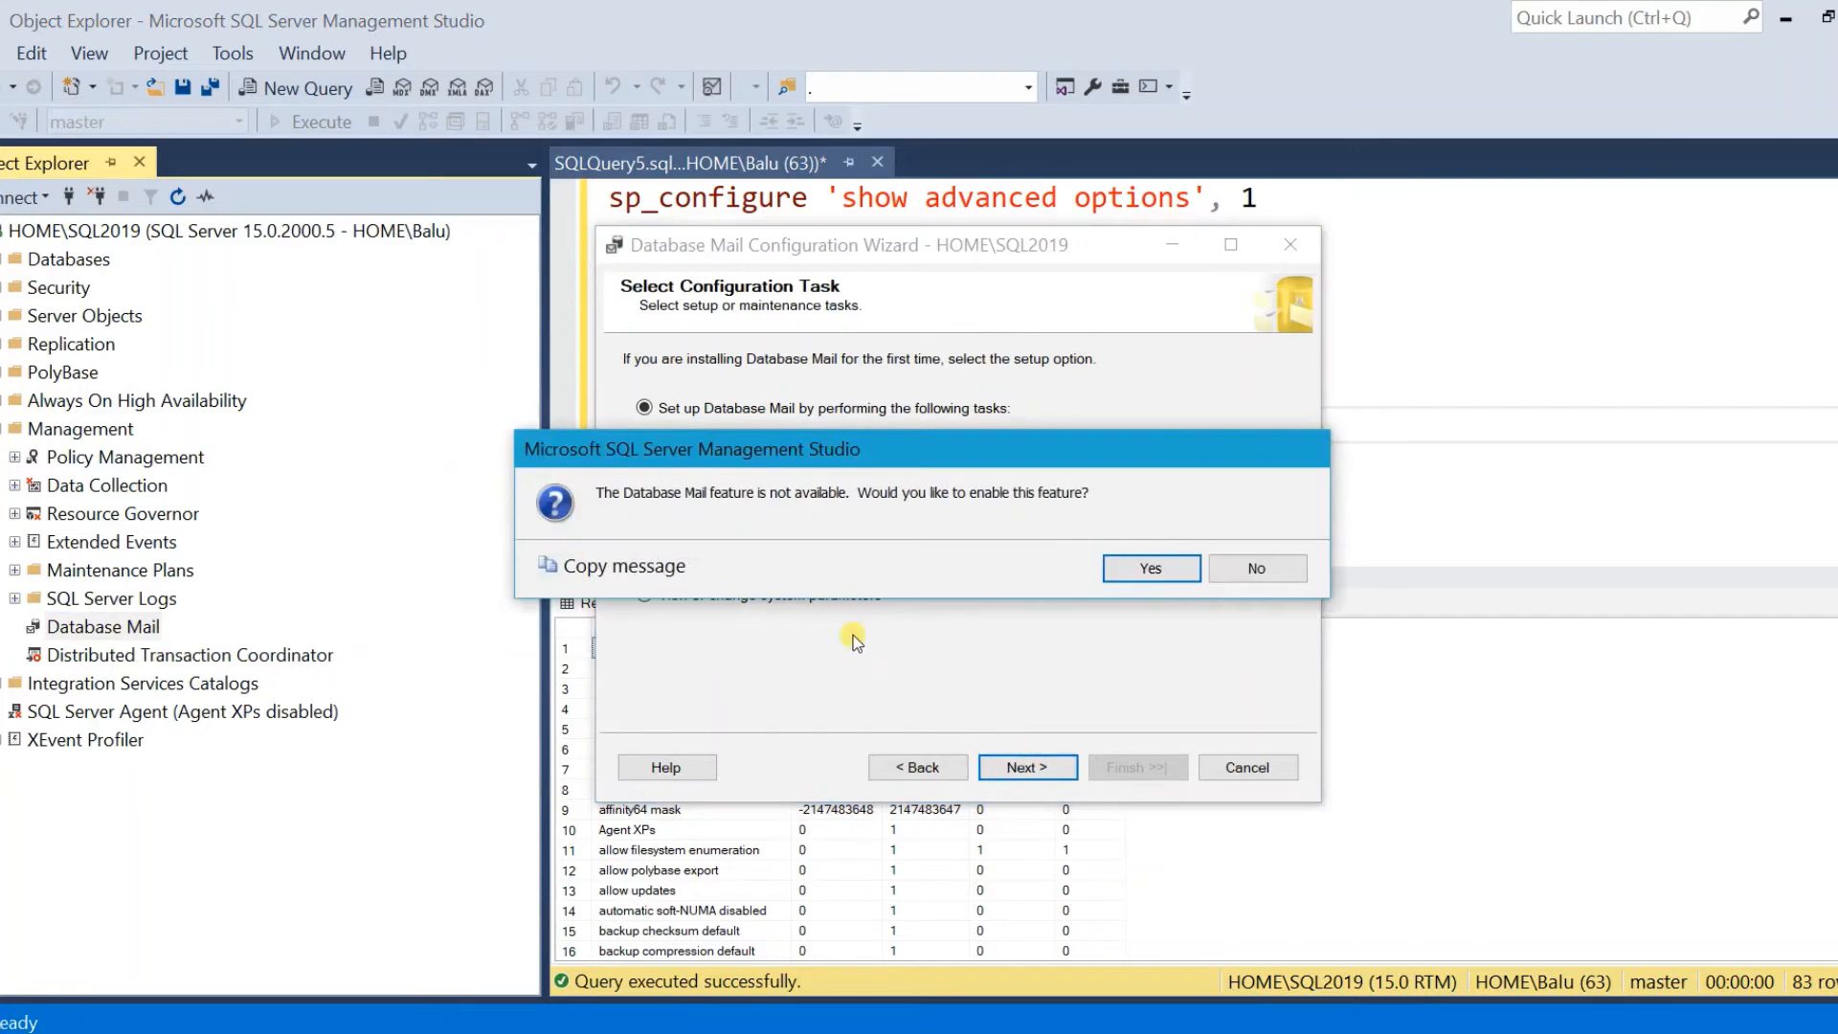
{"action": "left_click", "coordinate": [1116, 570]}
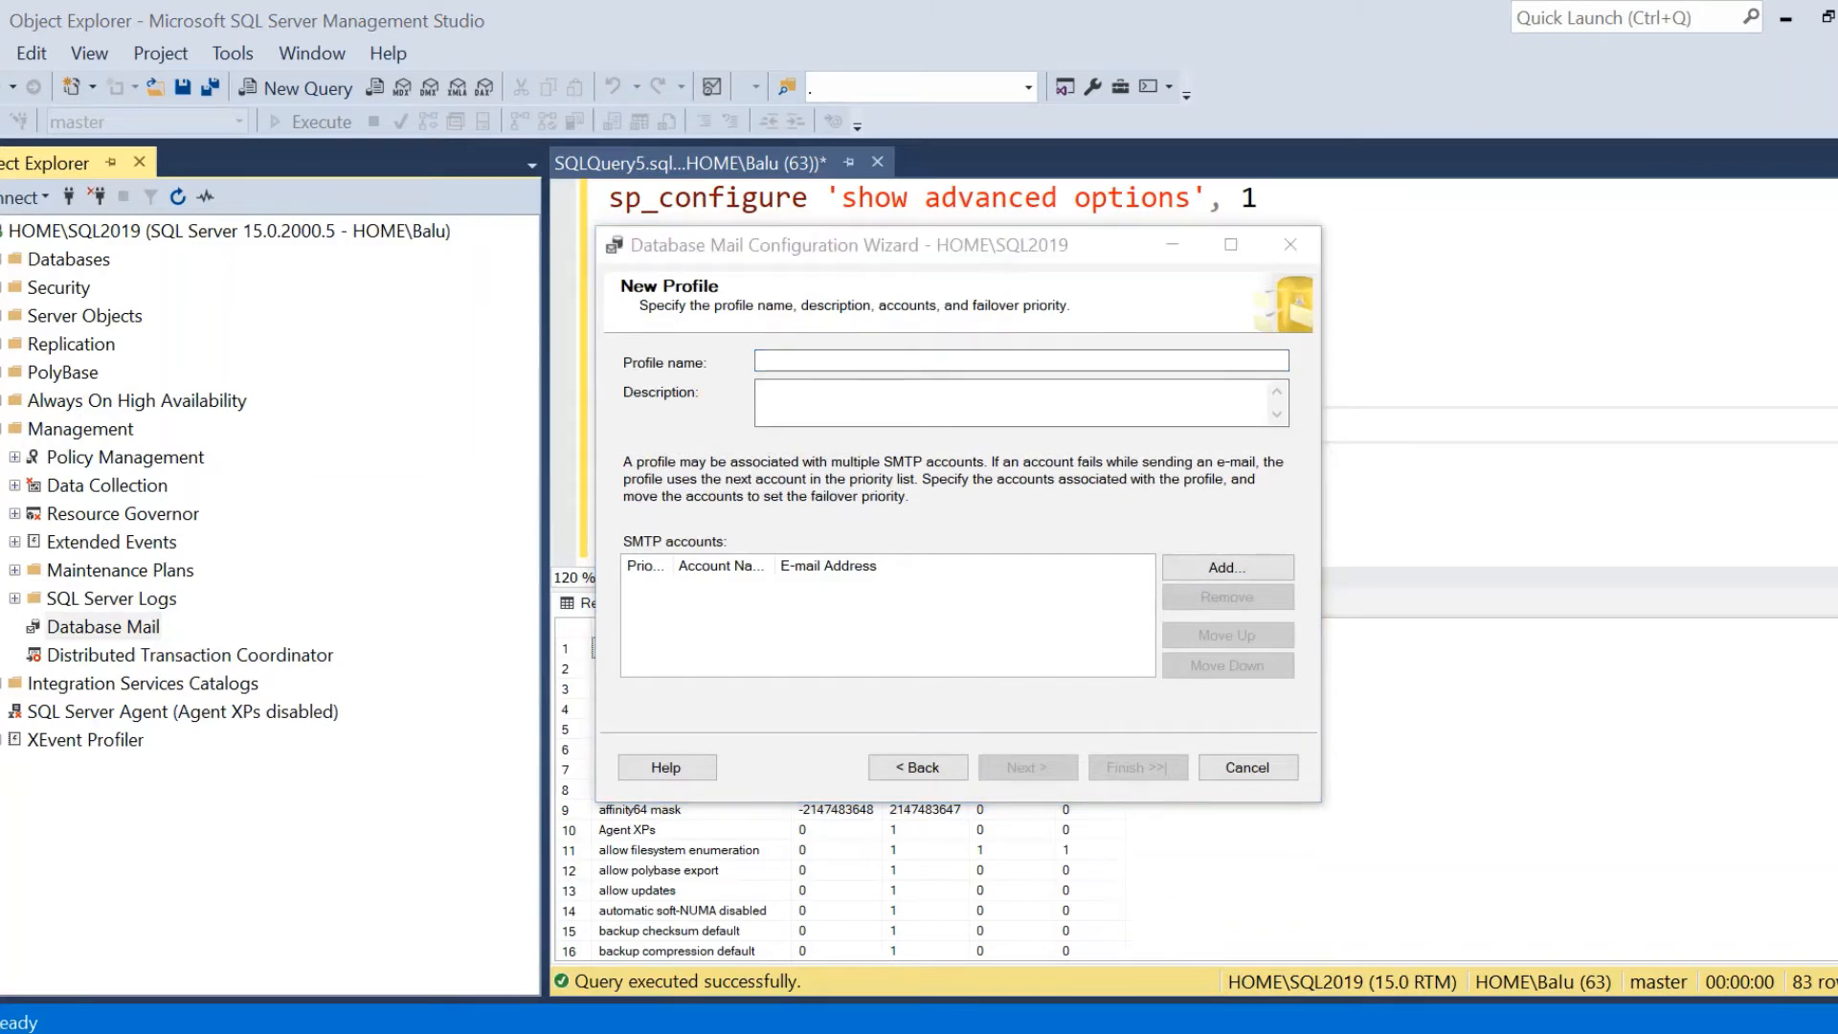
Name the new mail profile PROFILE1 and give it the description DEMO
{"action": "left_click", "coordinate": [840, 360]}
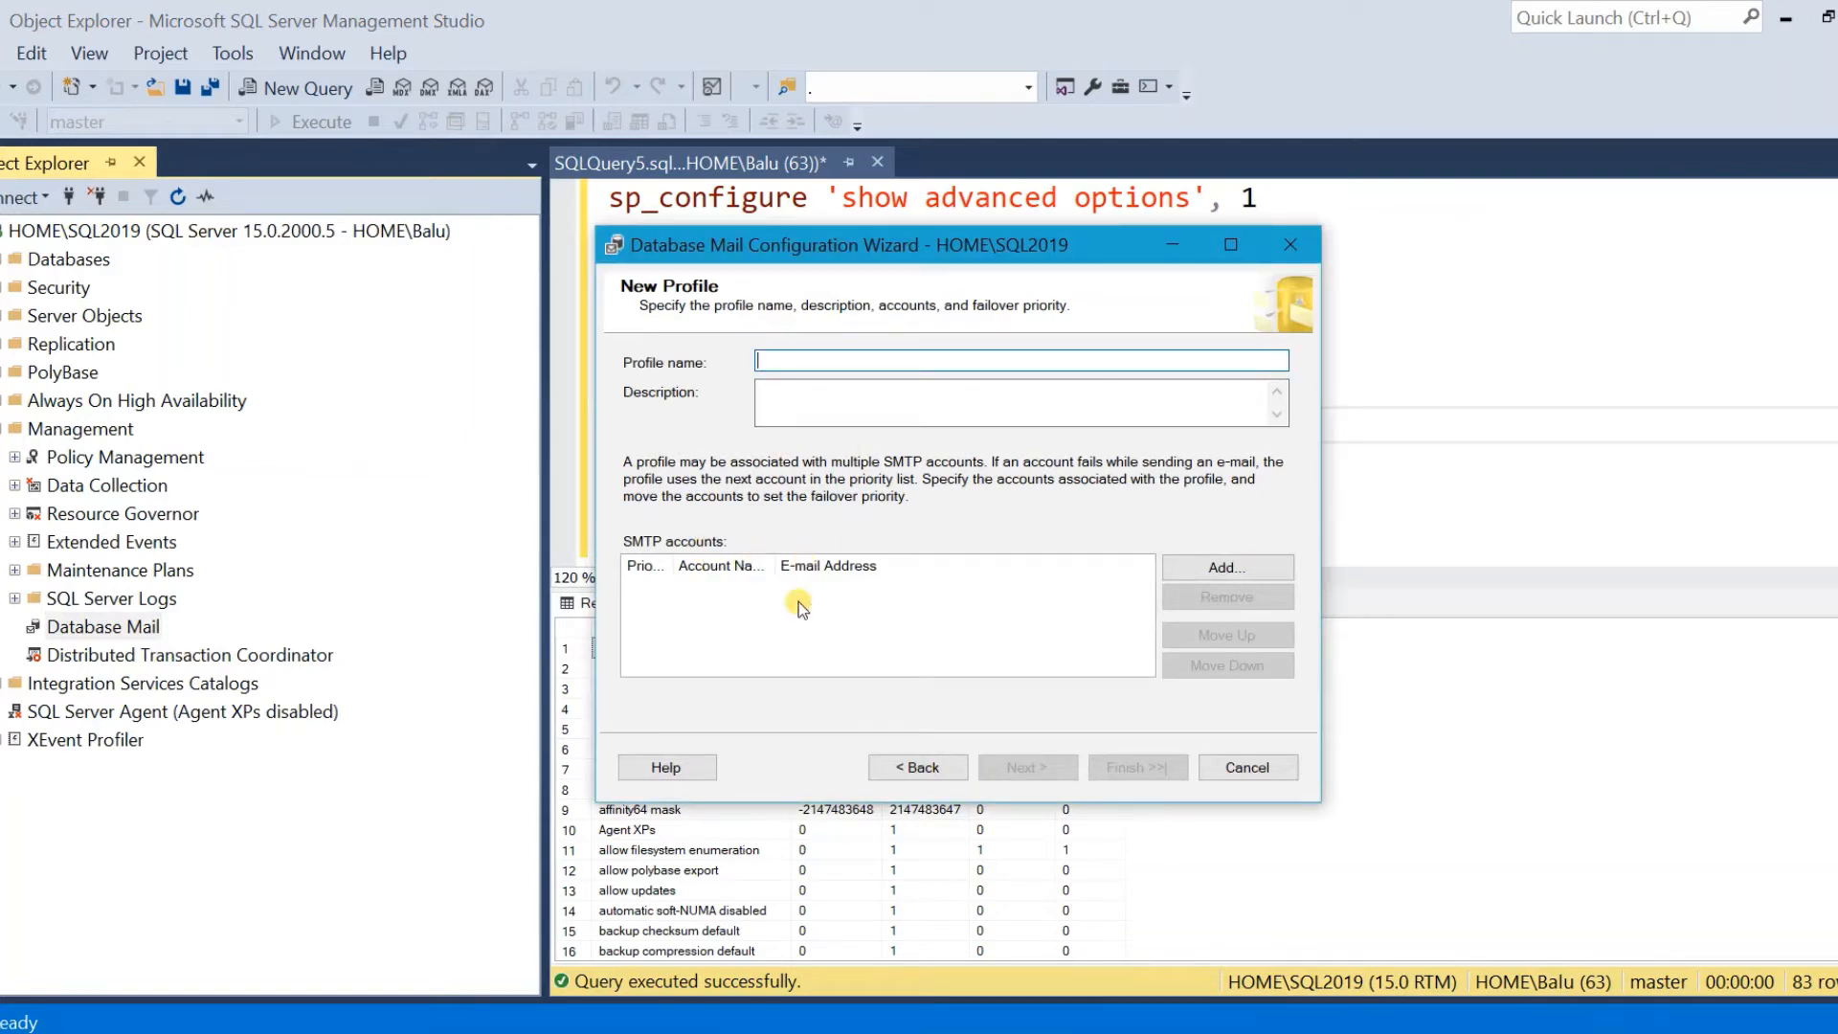
{"action": "left_click", "coordinate": [766, 357]}
{"action": "type", "text": "PROFILE1"}
{"action": "key", "text": "Tab"}
{"action": "type", "text": "DE"}
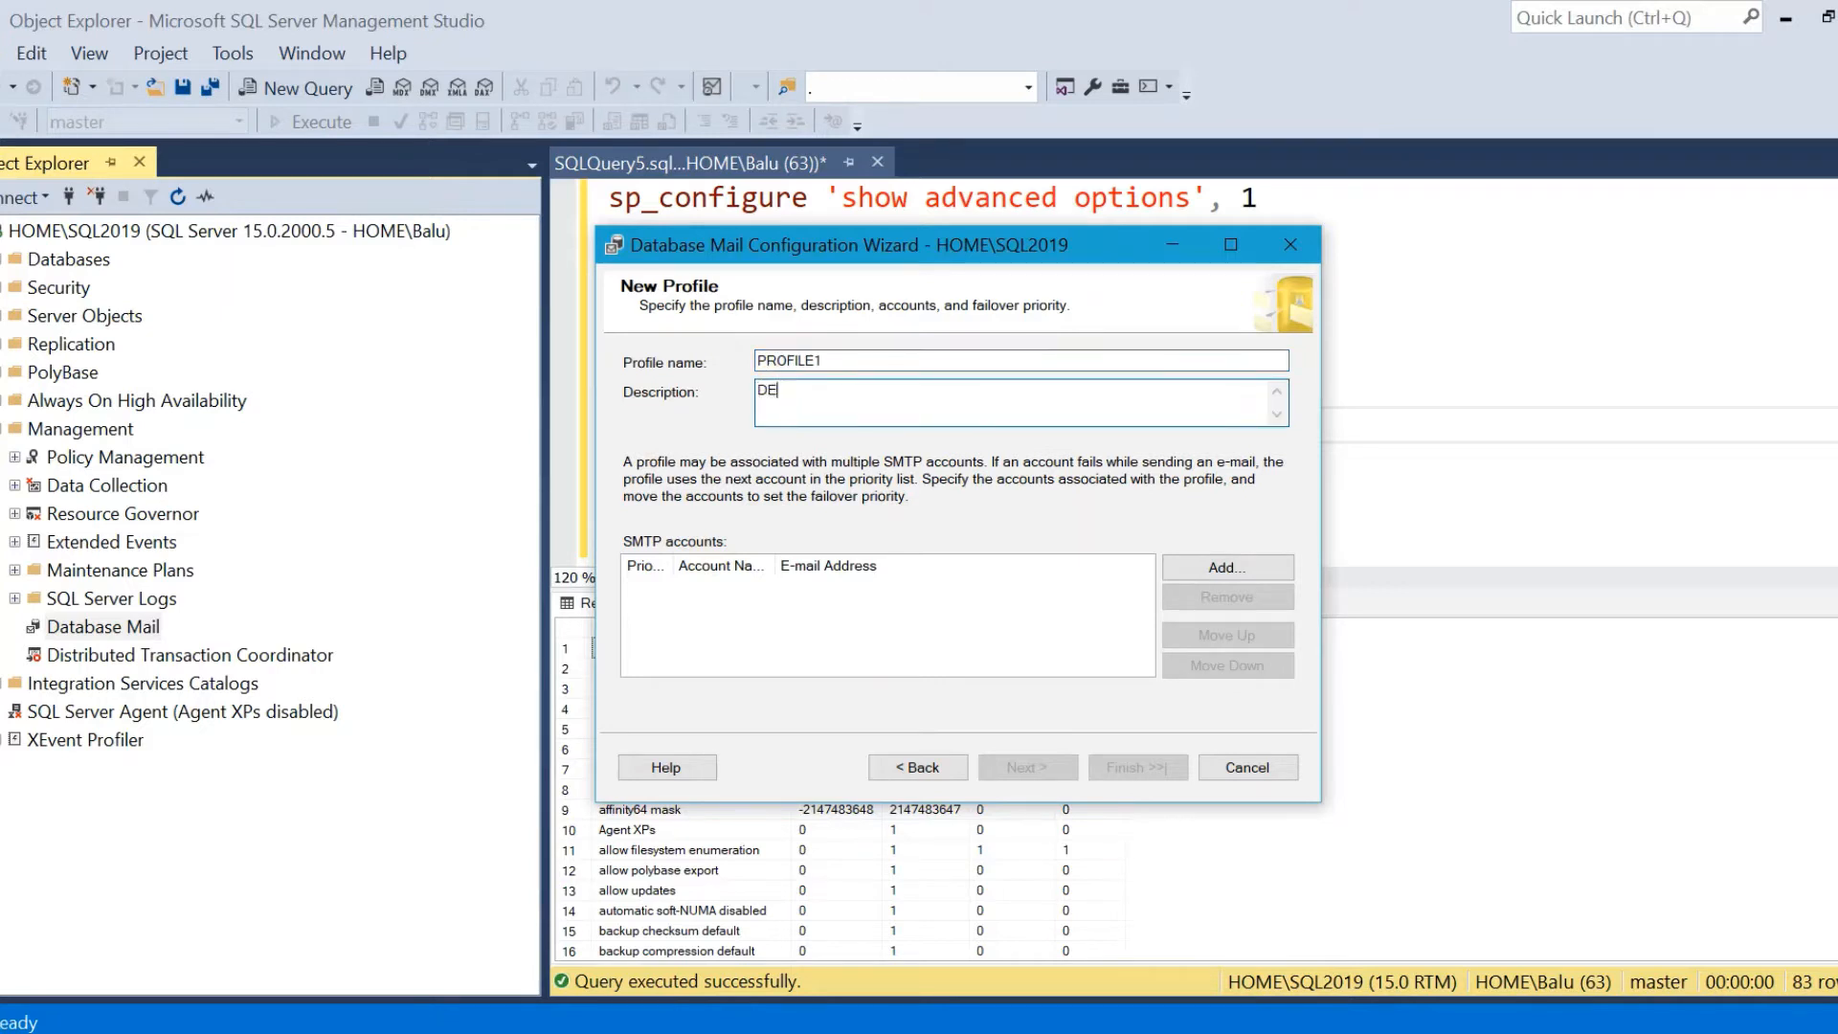
{"action": "type", "text": "MO"}
{"action": "left_click", "coordinate": [737, 606]}
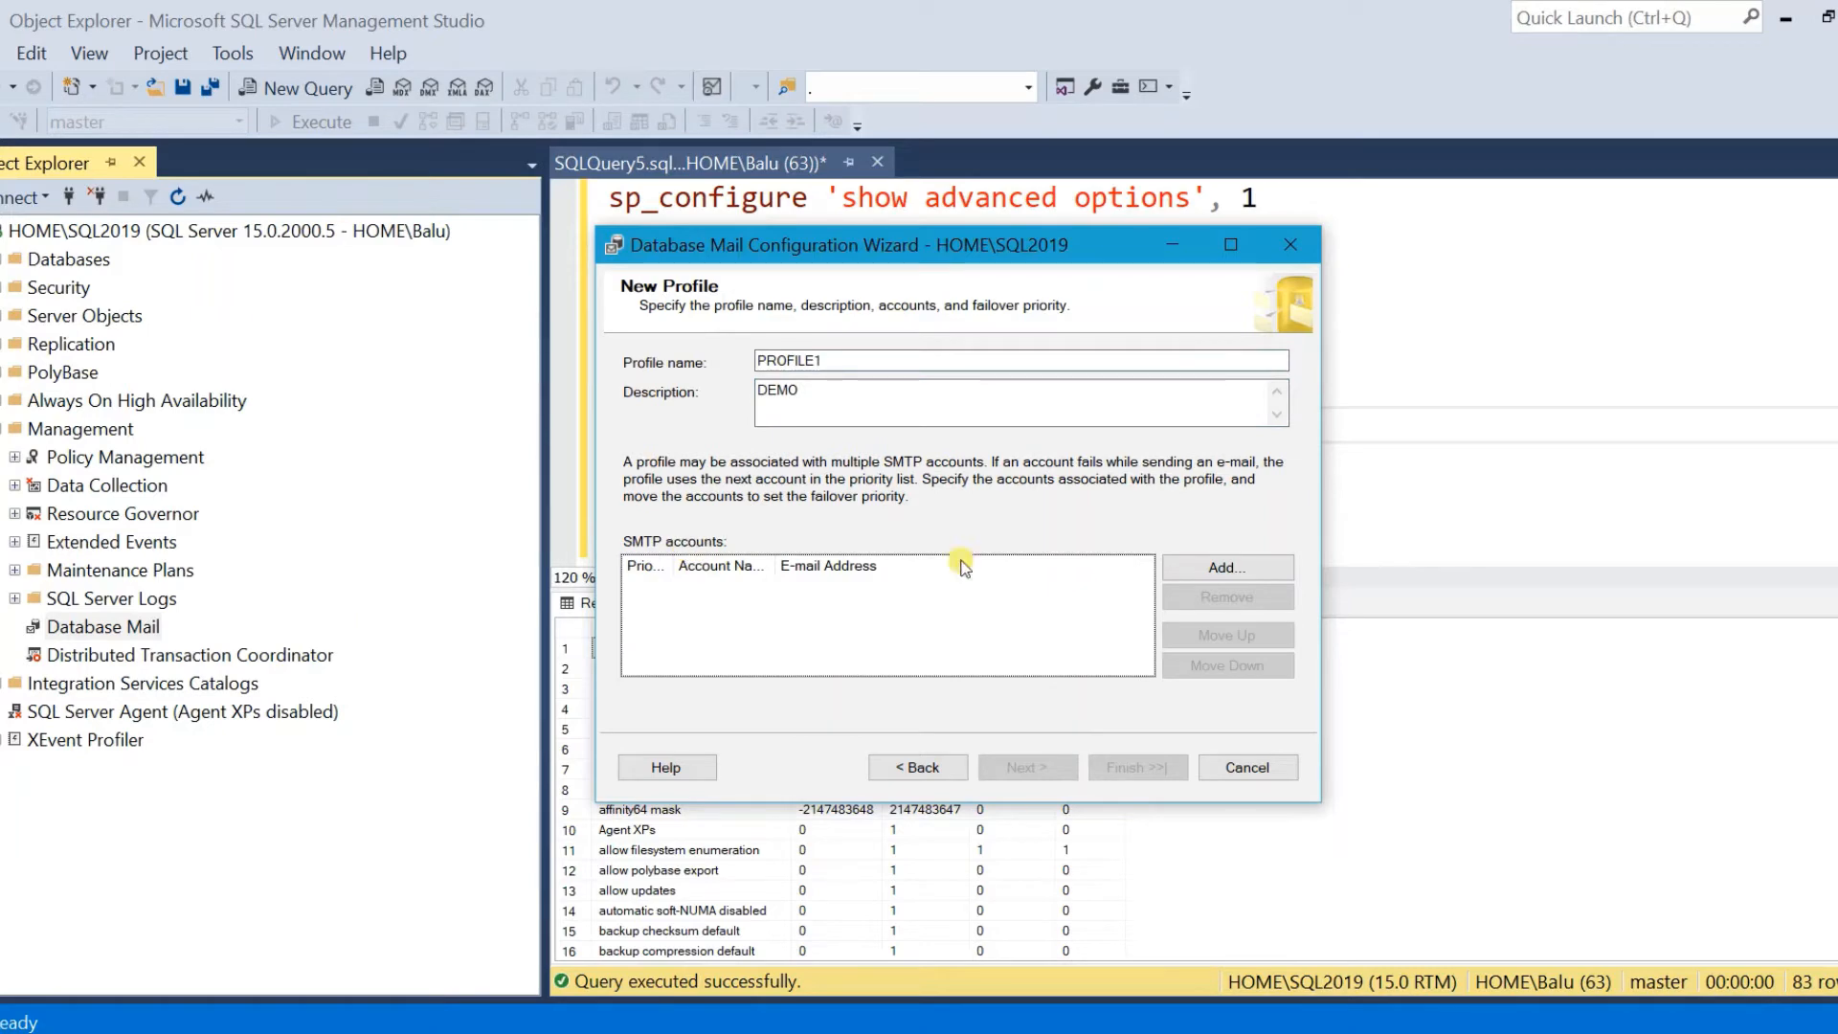
Add a new SMTP account to the profile with the account name Mail_Account and the description demo_account
{"action": "left_click", "coordinate": [1269, 566]}
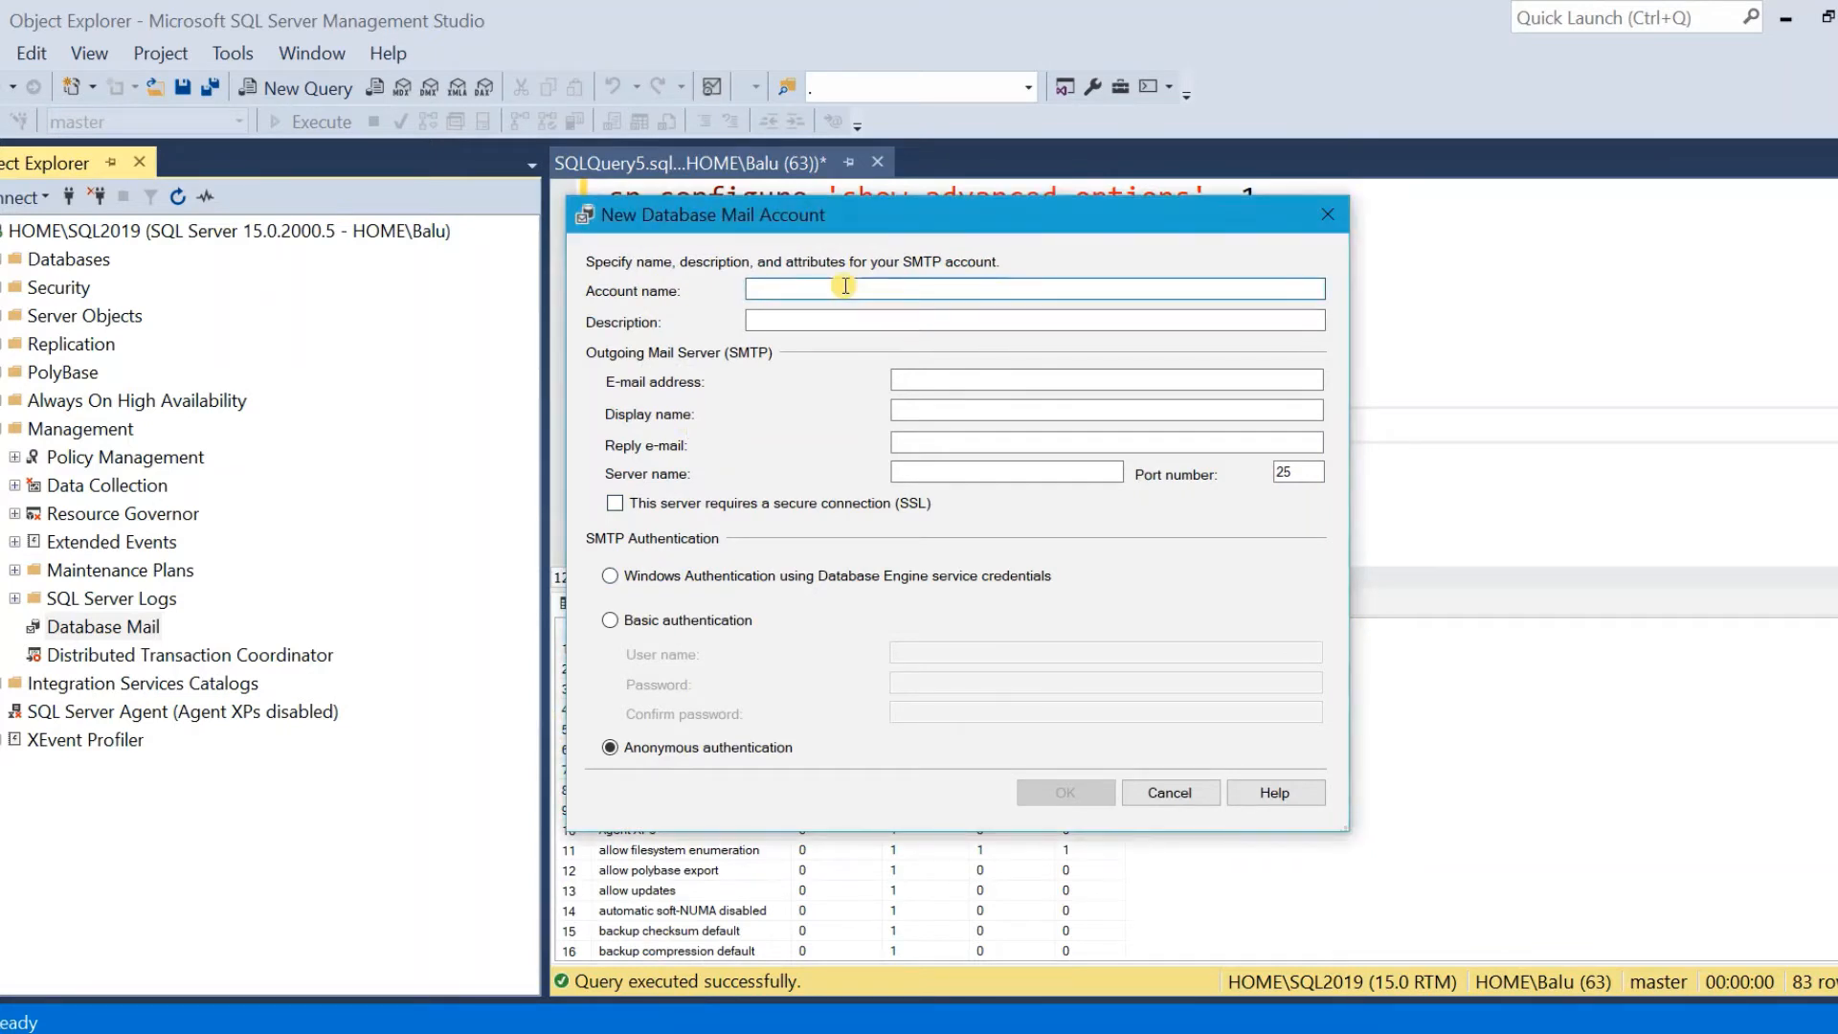
{"action": "type", "text": "Mail"}
{"action": "type", "text": "_Account"}
{"action": "key", "text": "Tab"}
{"action": "type", "text": "dem"}
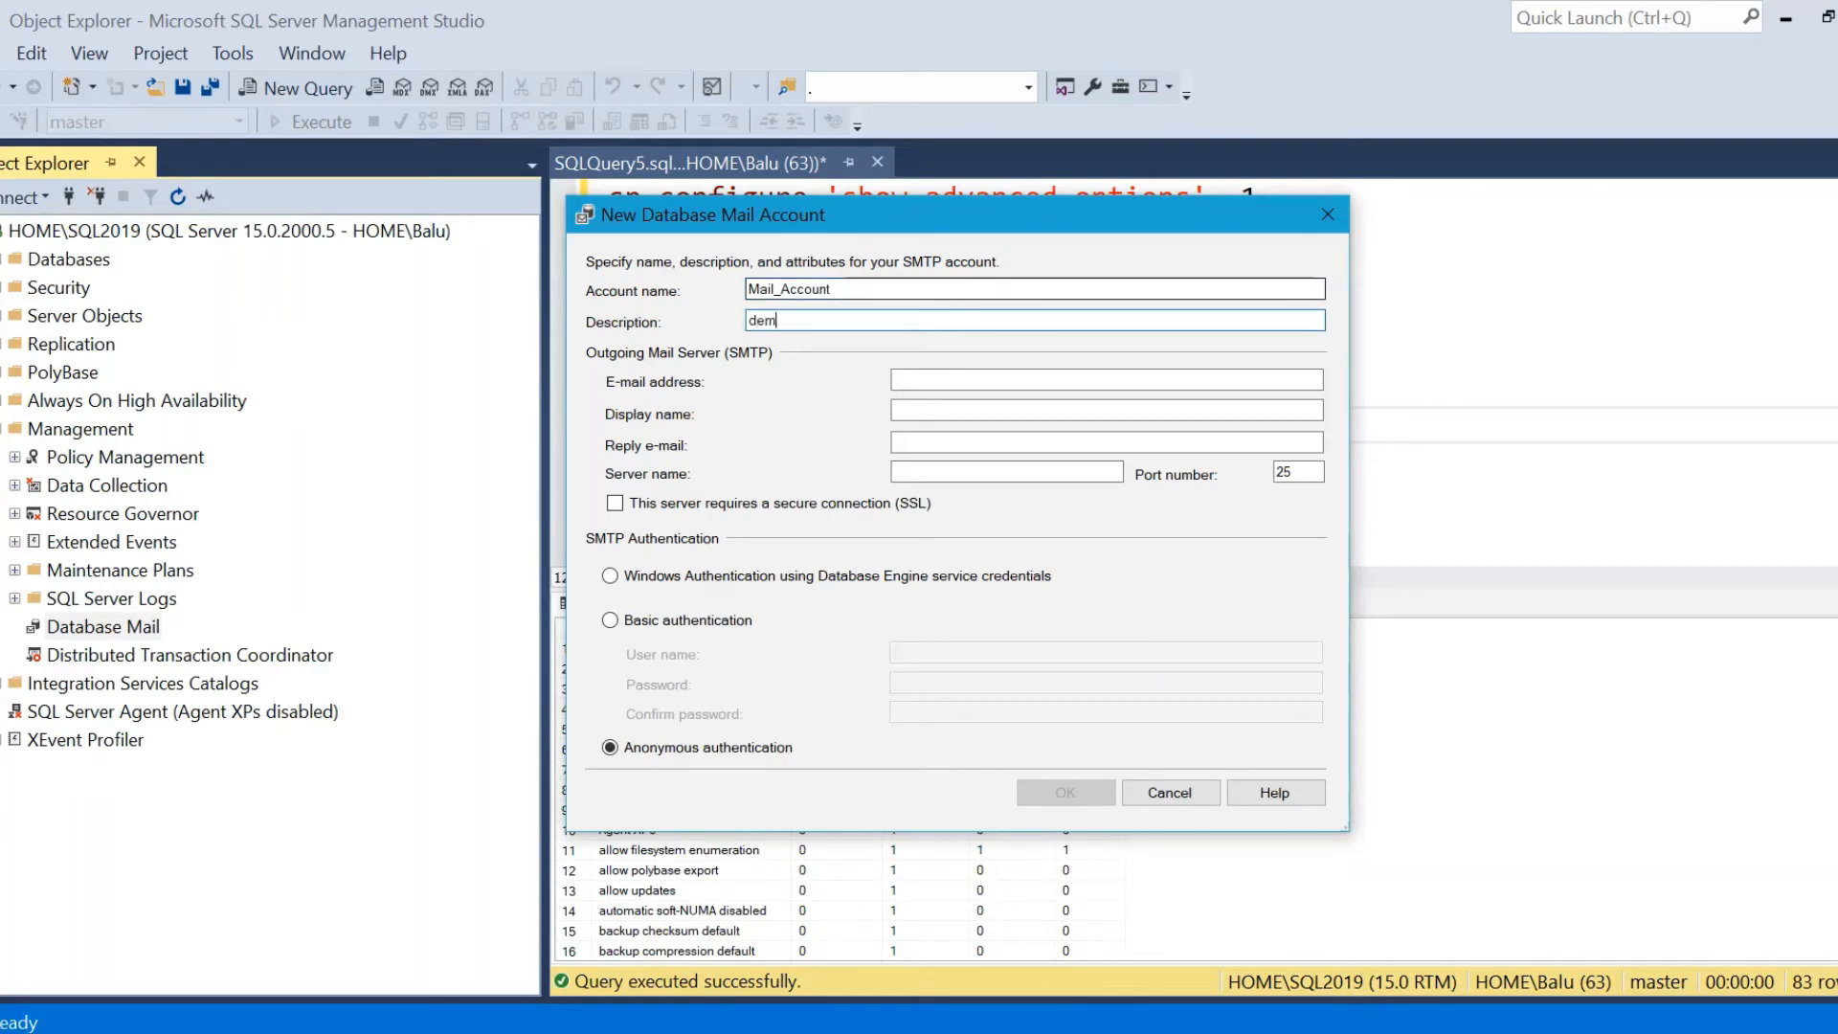
{"action": "type", "text": "o_account"}
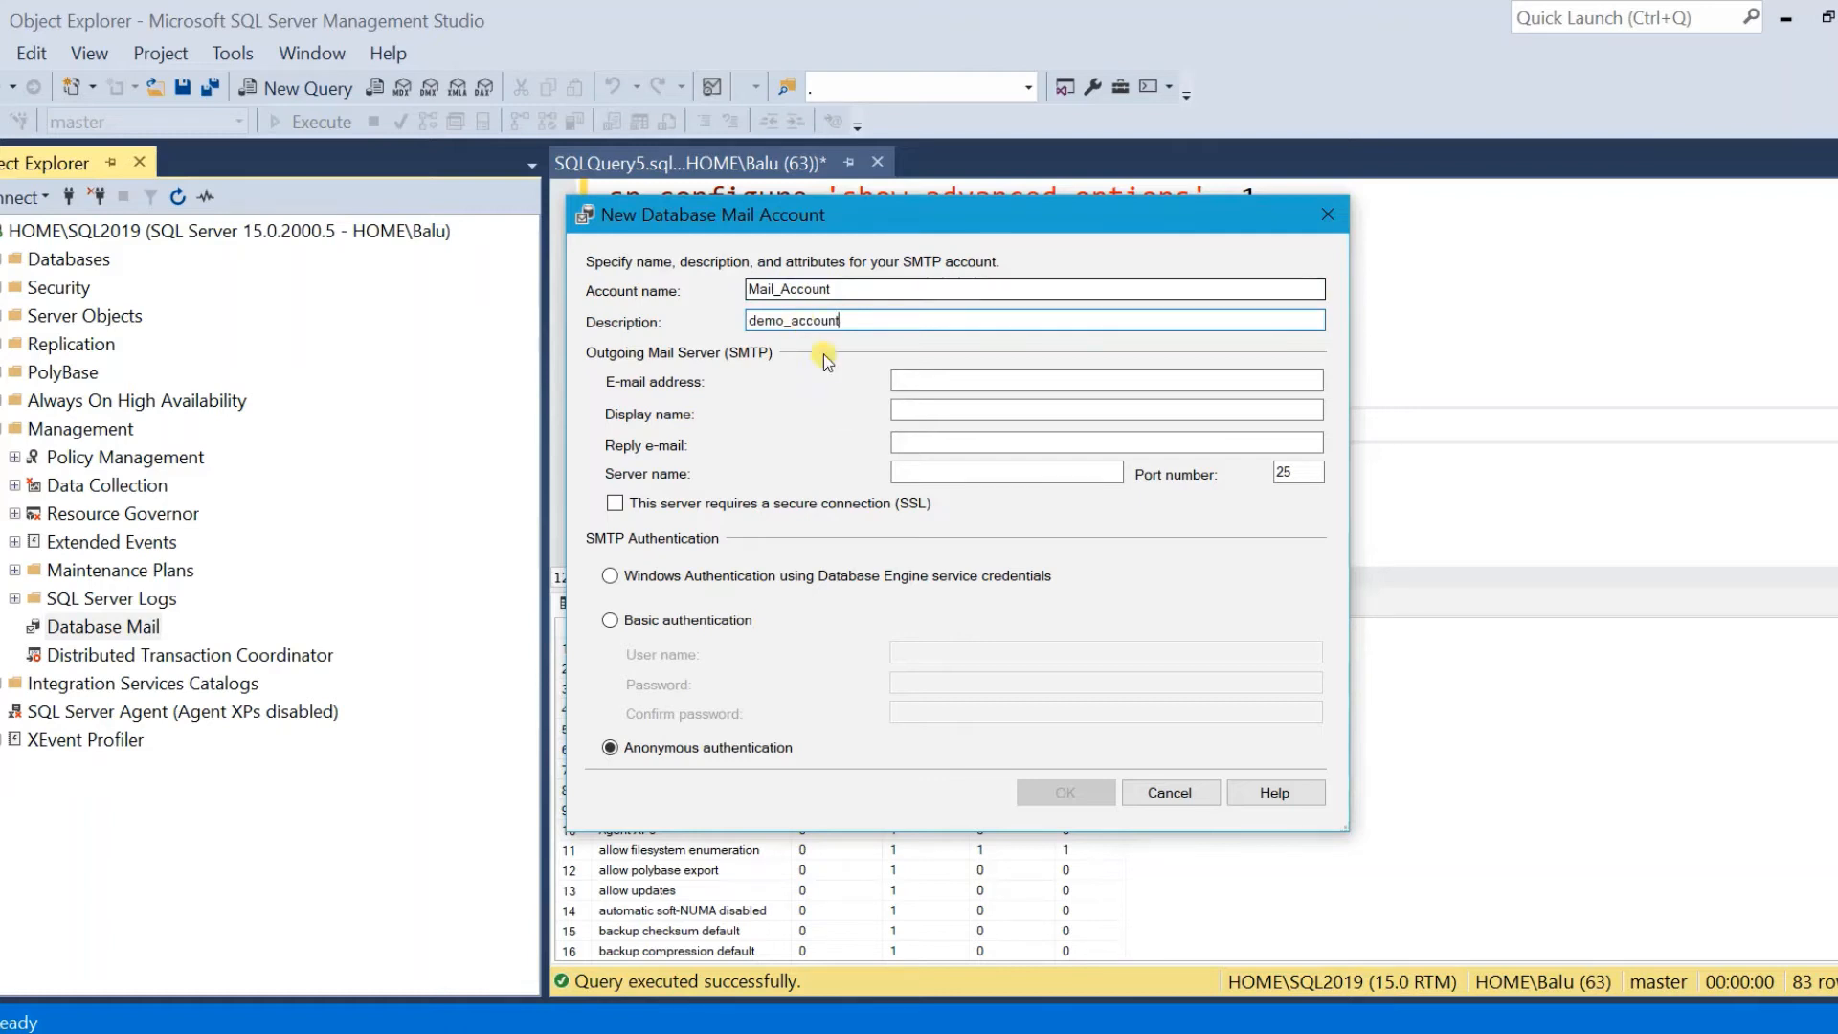
Fill in the account's outgoing e-mail address, the display name SQL2019_alerts and the server name smtp.live.com
{"action": "left_click", "coordinate": [957, 379]}
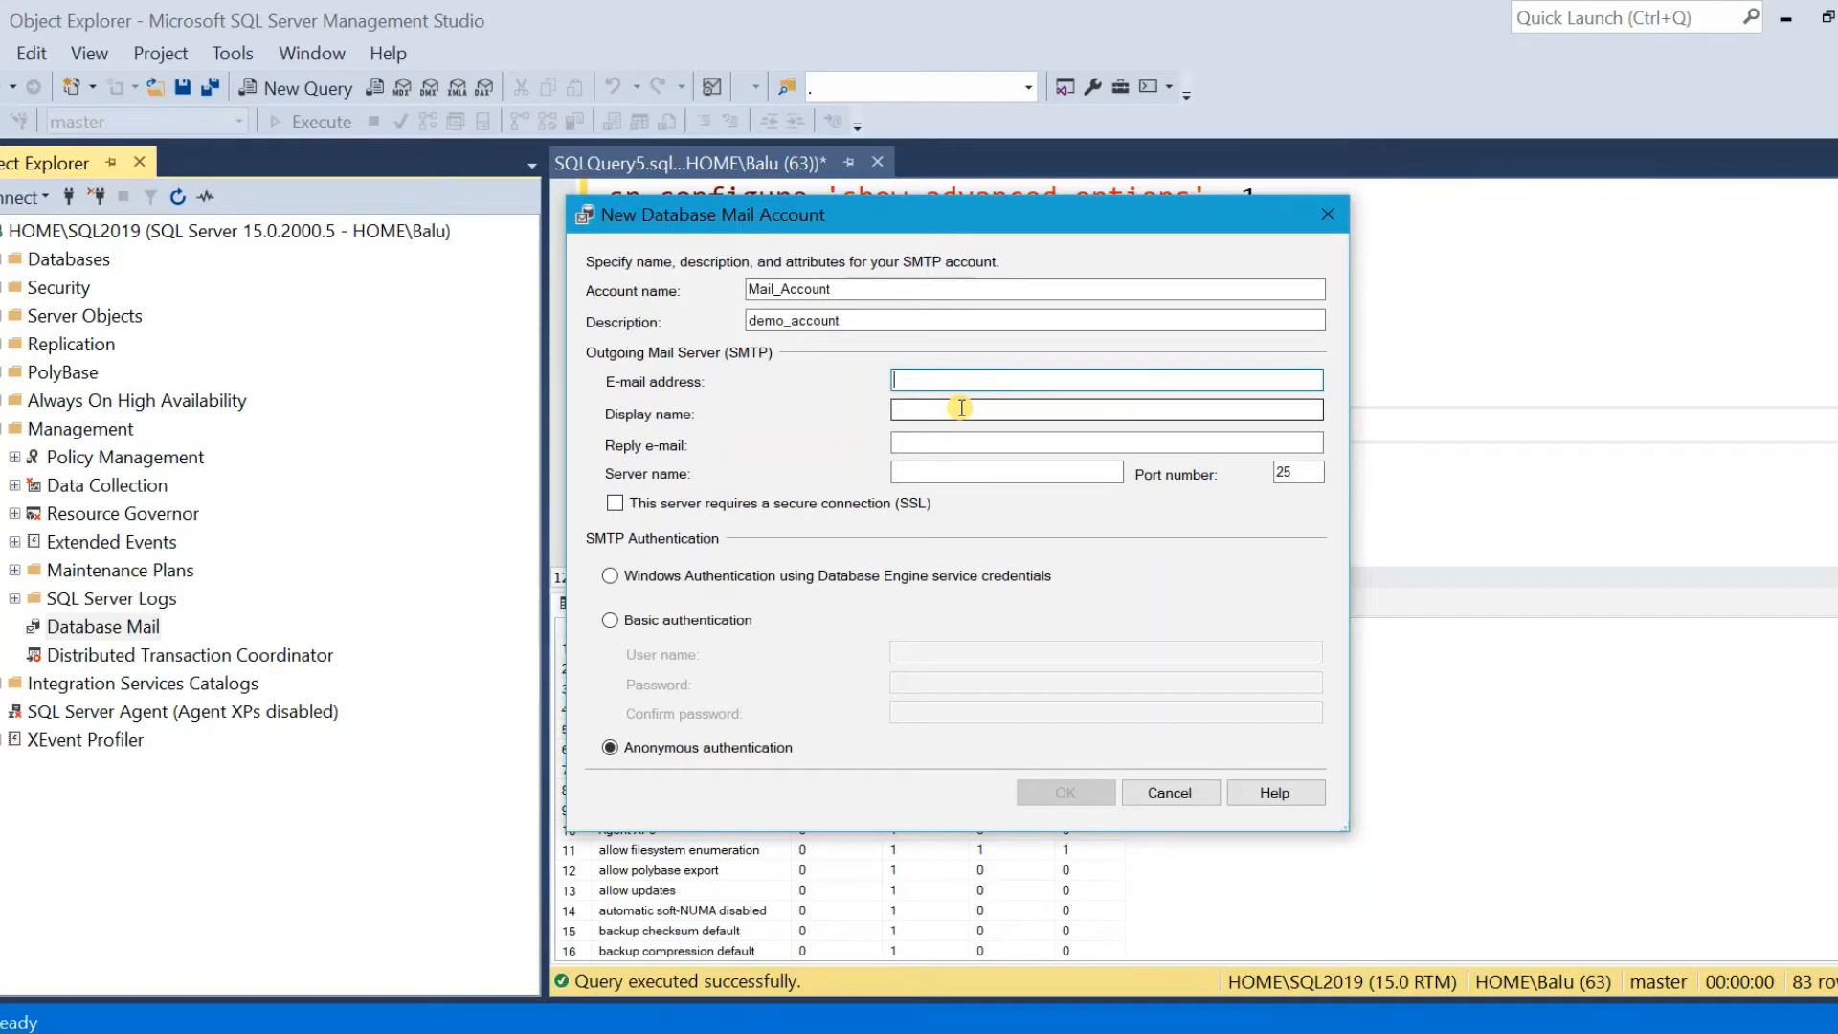
{"action": "left_click", "coordinate": [961, 408]}
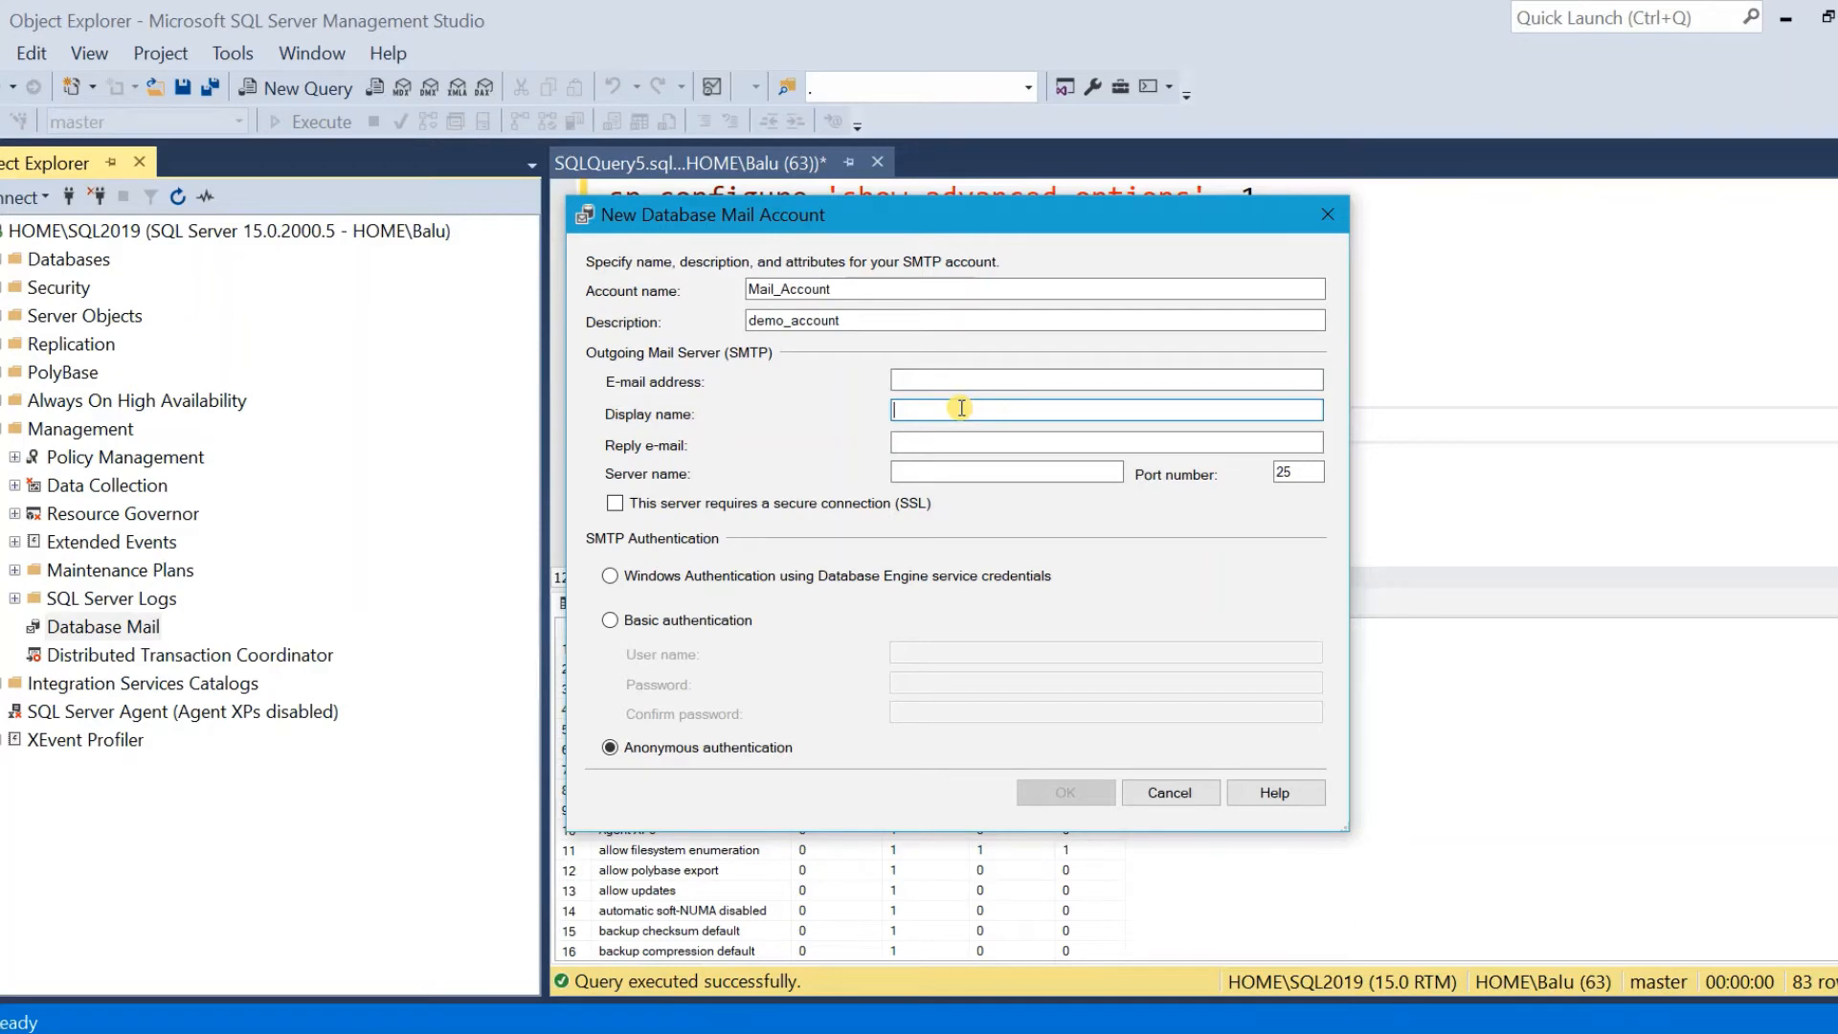
{"action": "left_click", "coordinate": [962, 472]}
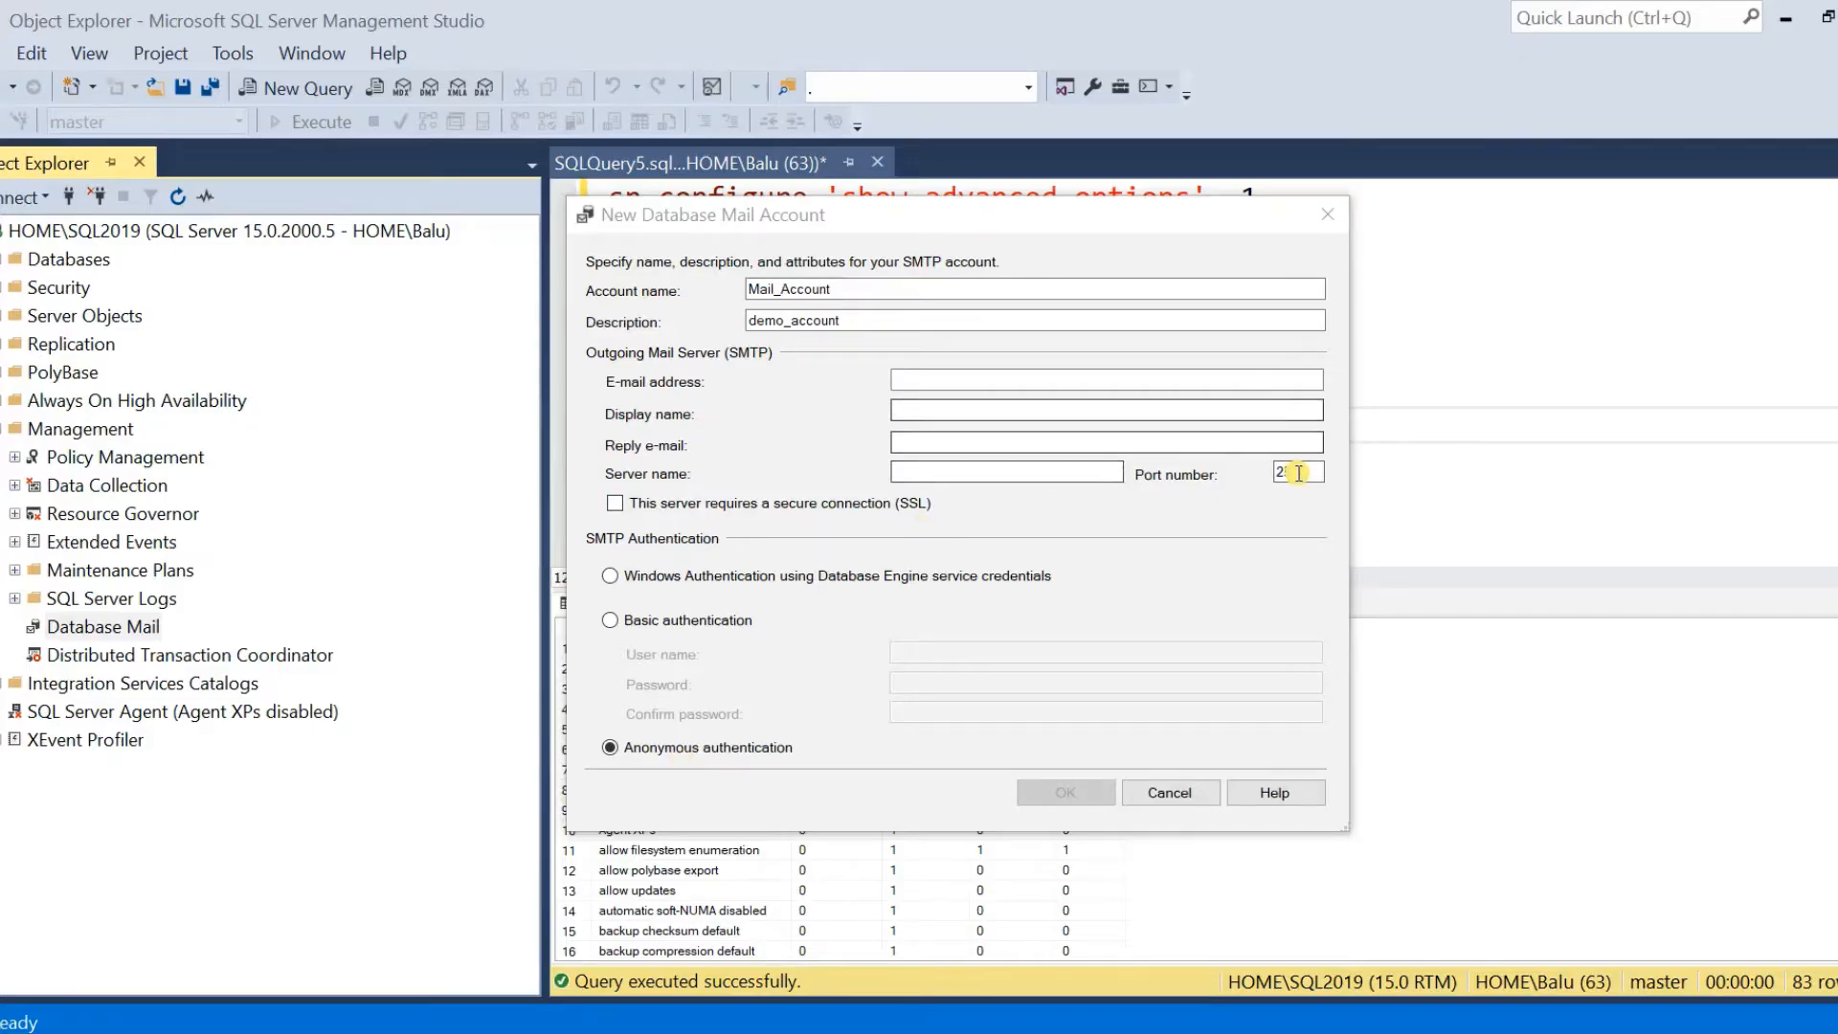
{"action": "double_click", "coordinate": [1279, 472]}
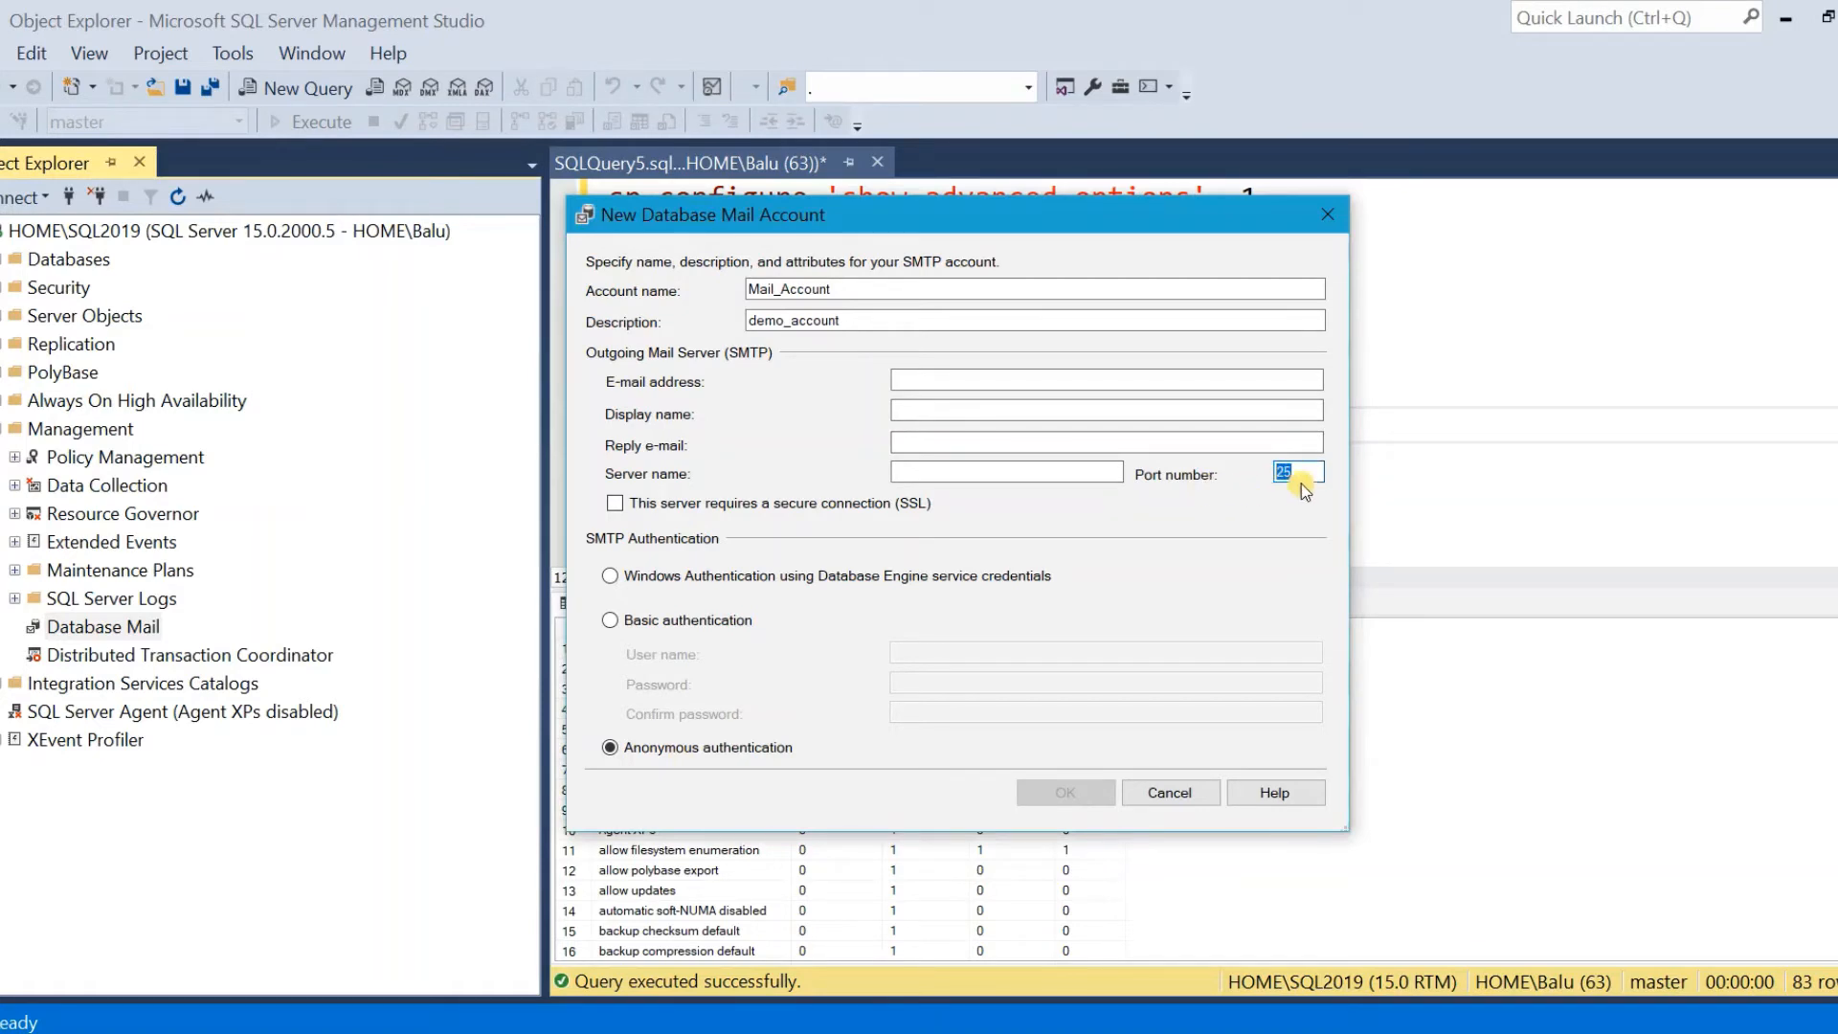
{"action": "left_click", "coordinate": [1128, 377]}
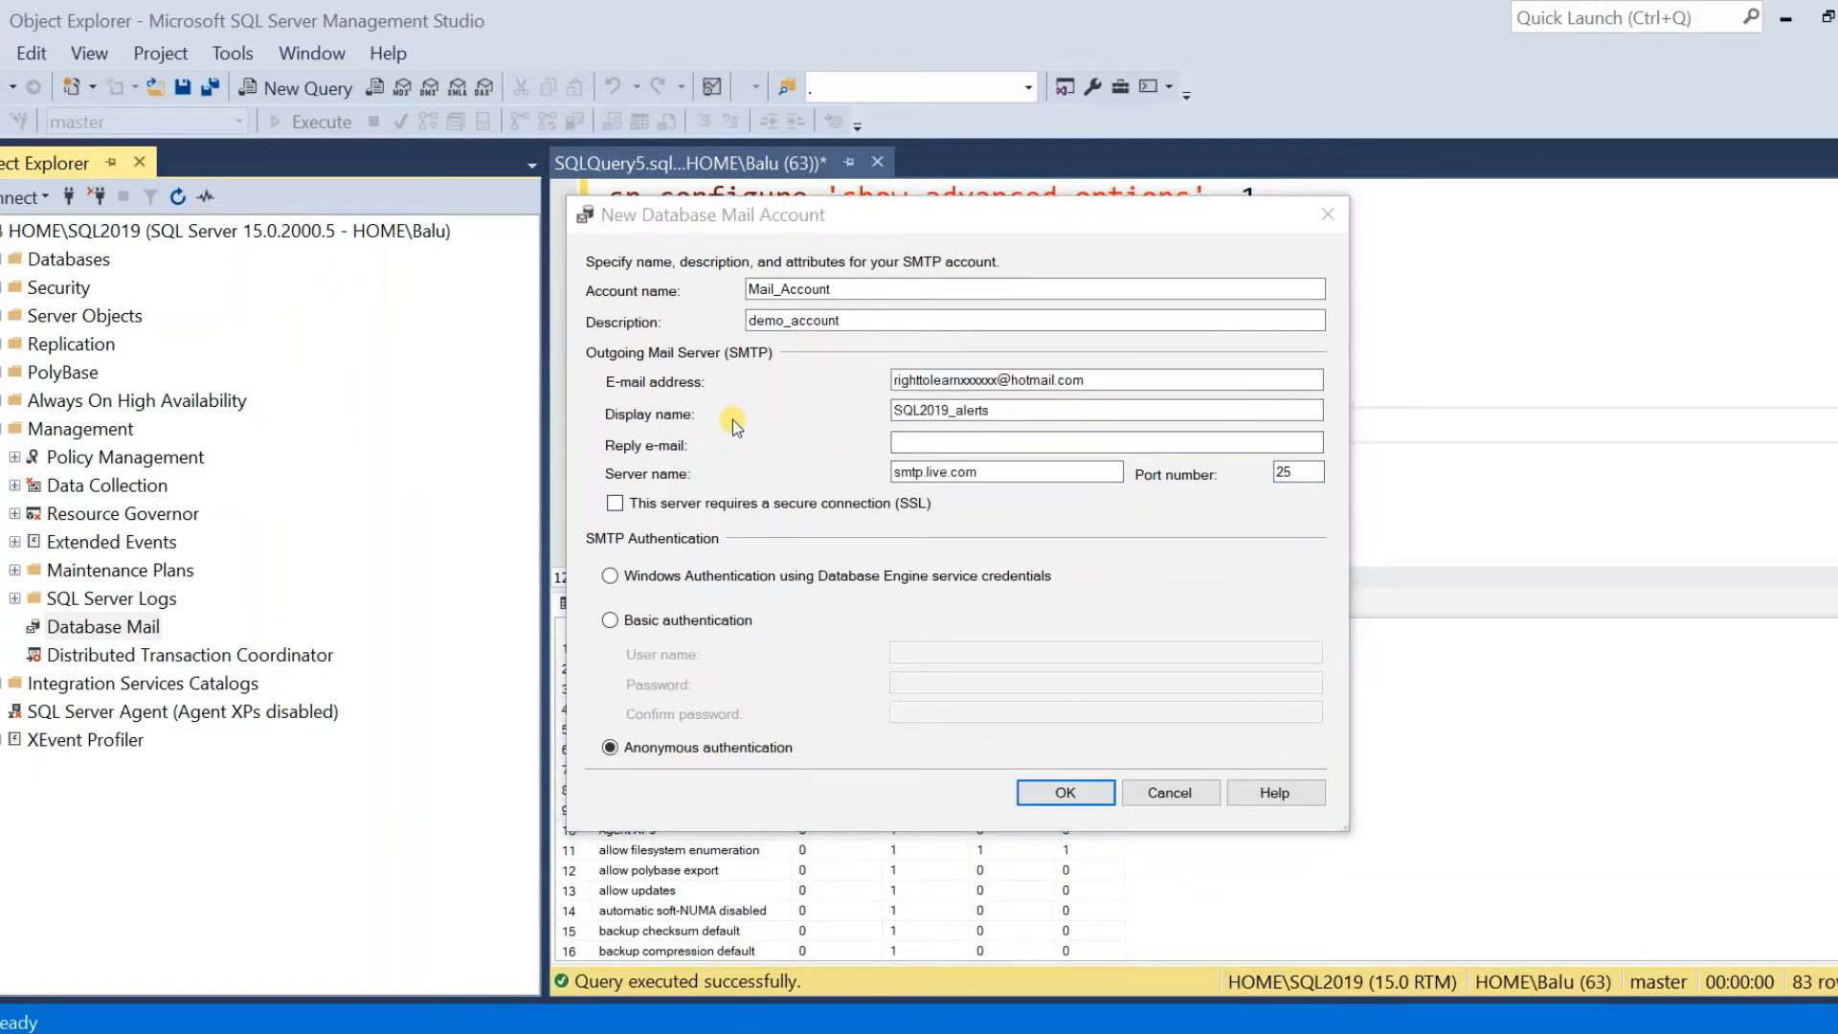
{"action": "left_click", "coordinate": [732, 419]}
{"action": "left_click_drag", "start_coordinate": [1010, 412], "coordinate": [864, 421]}
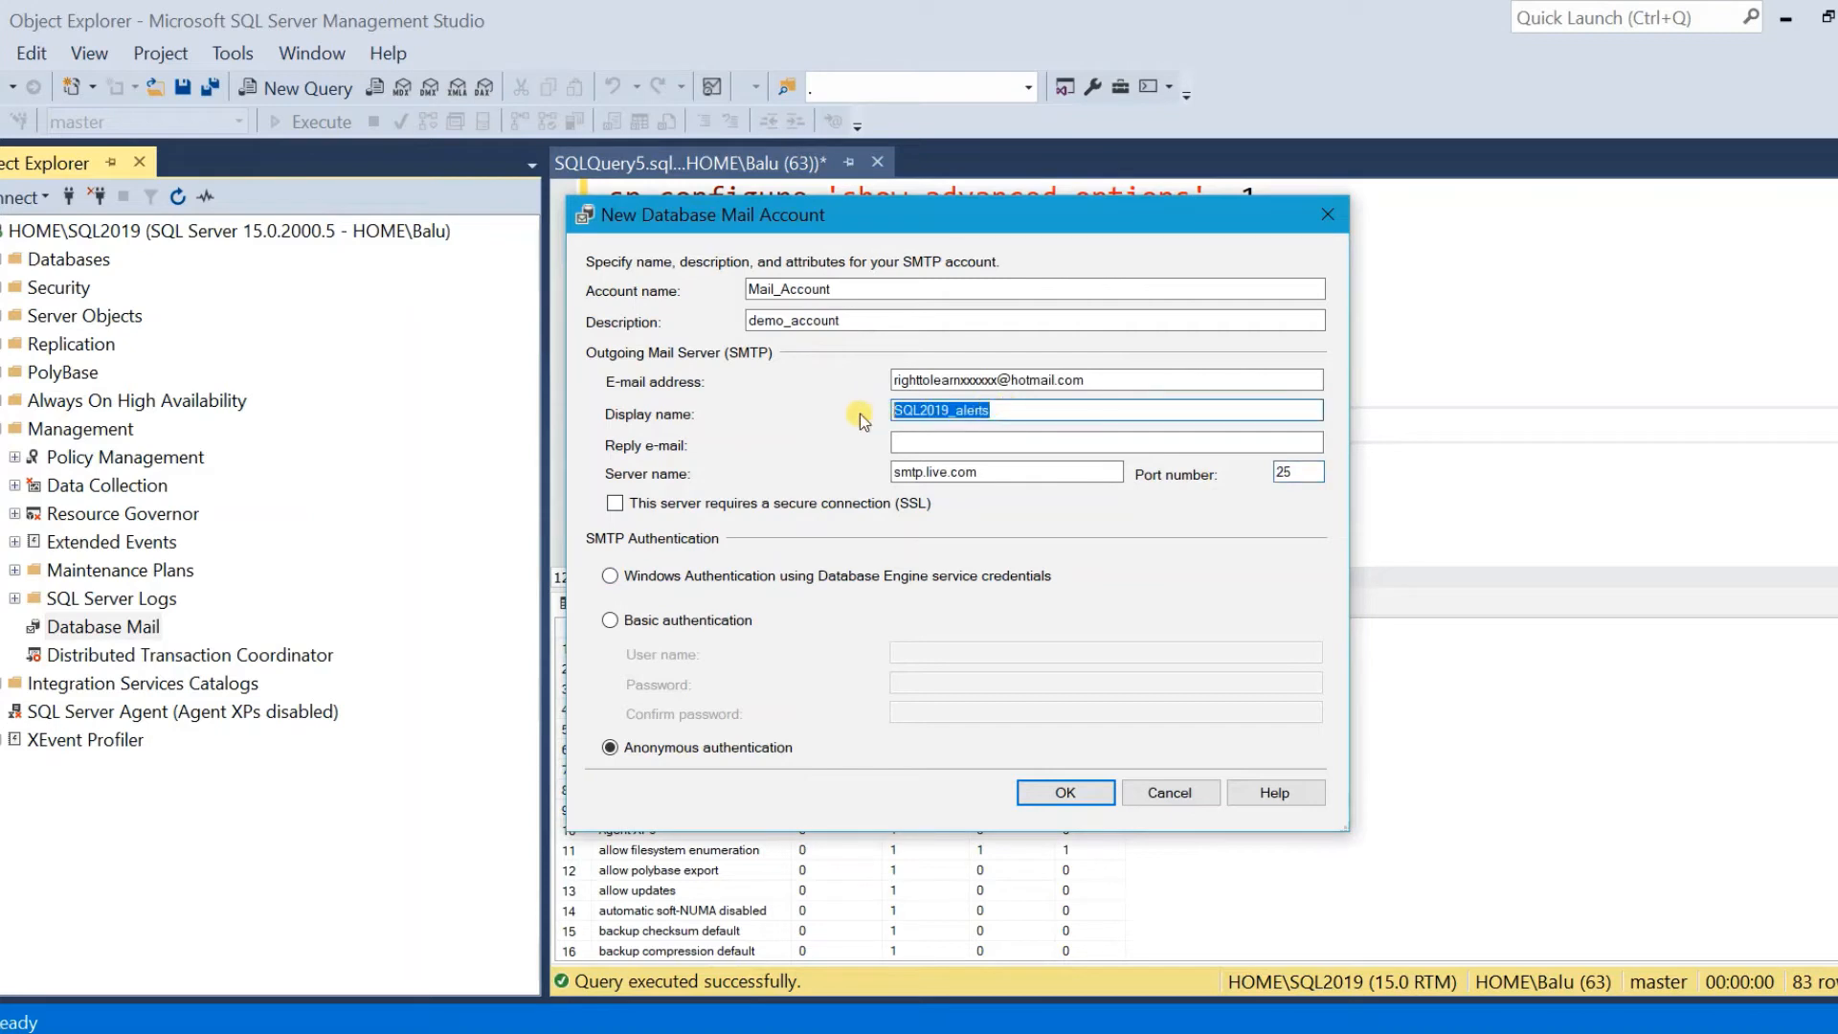
{"action": "left_click", "coordinate": [1059, 417]}
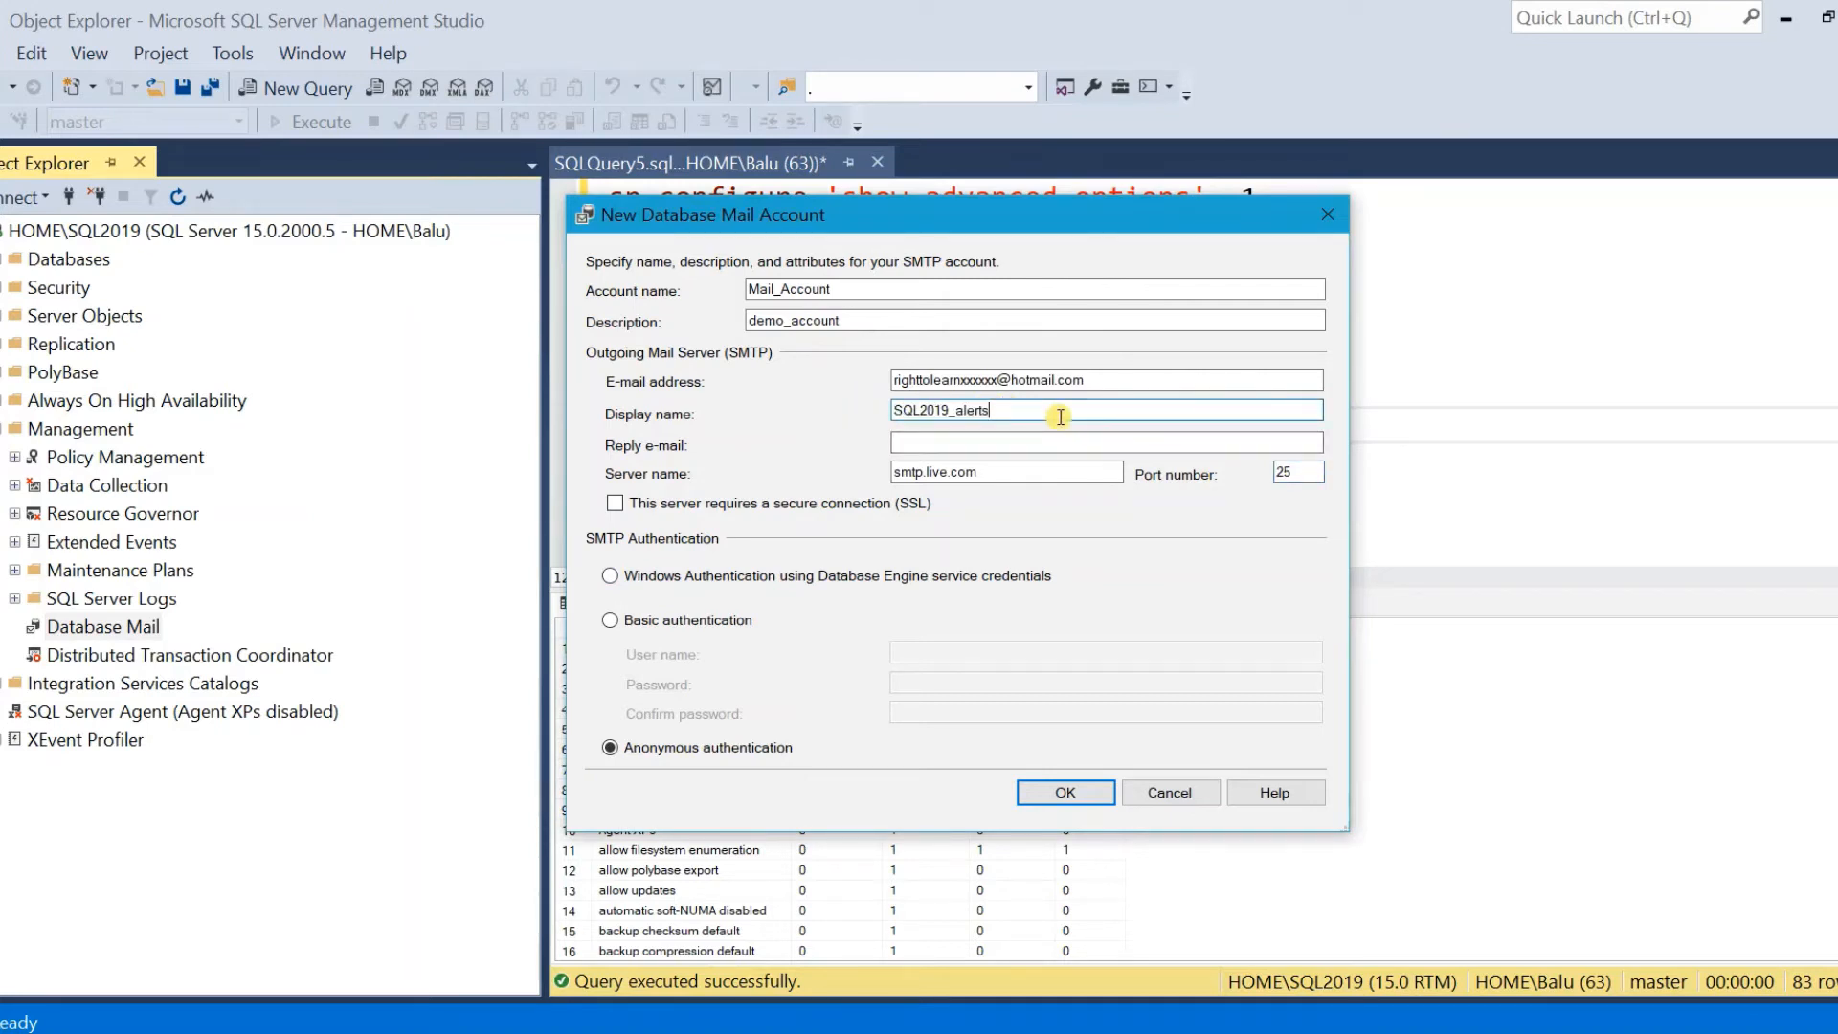
{"action": "left_click", "coordinate": [1013, 474]}
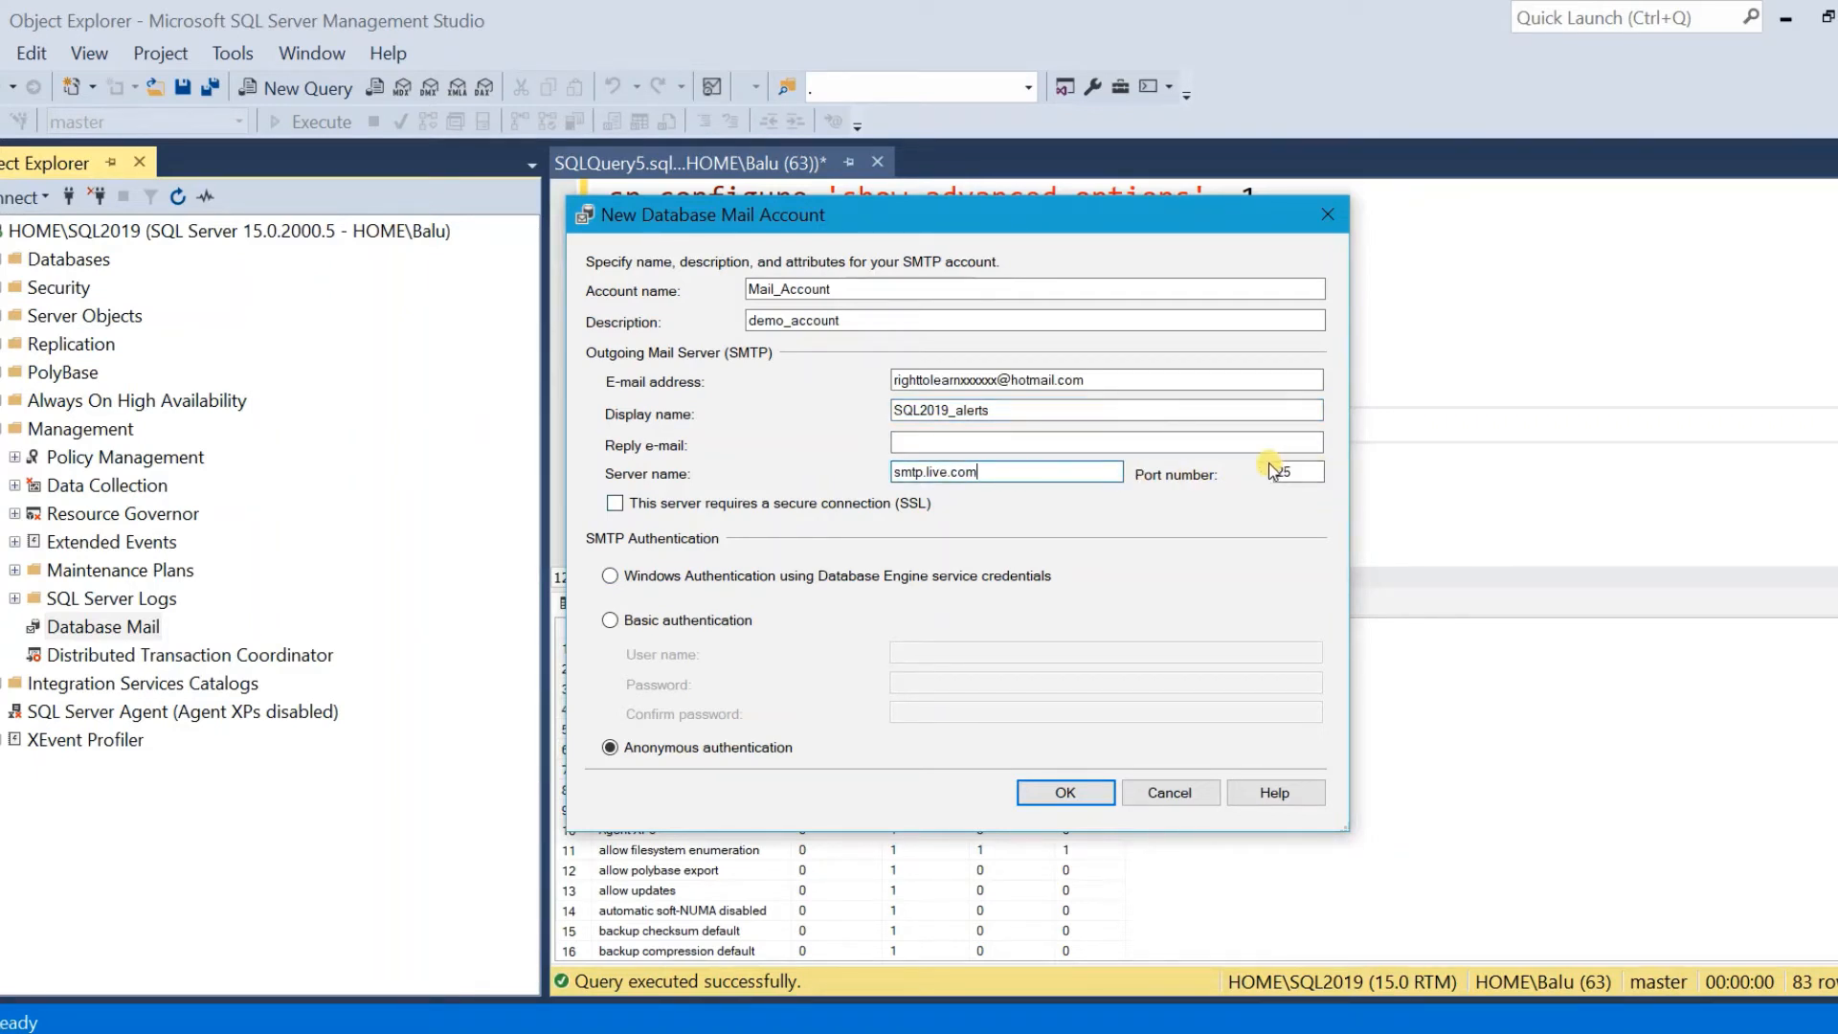
Set the SMTP port number to 587 and require a secure connection (SSL)
{"action": "double_click", "coordinate": [1297, 476]}
{"action": "type", "text": "587"}
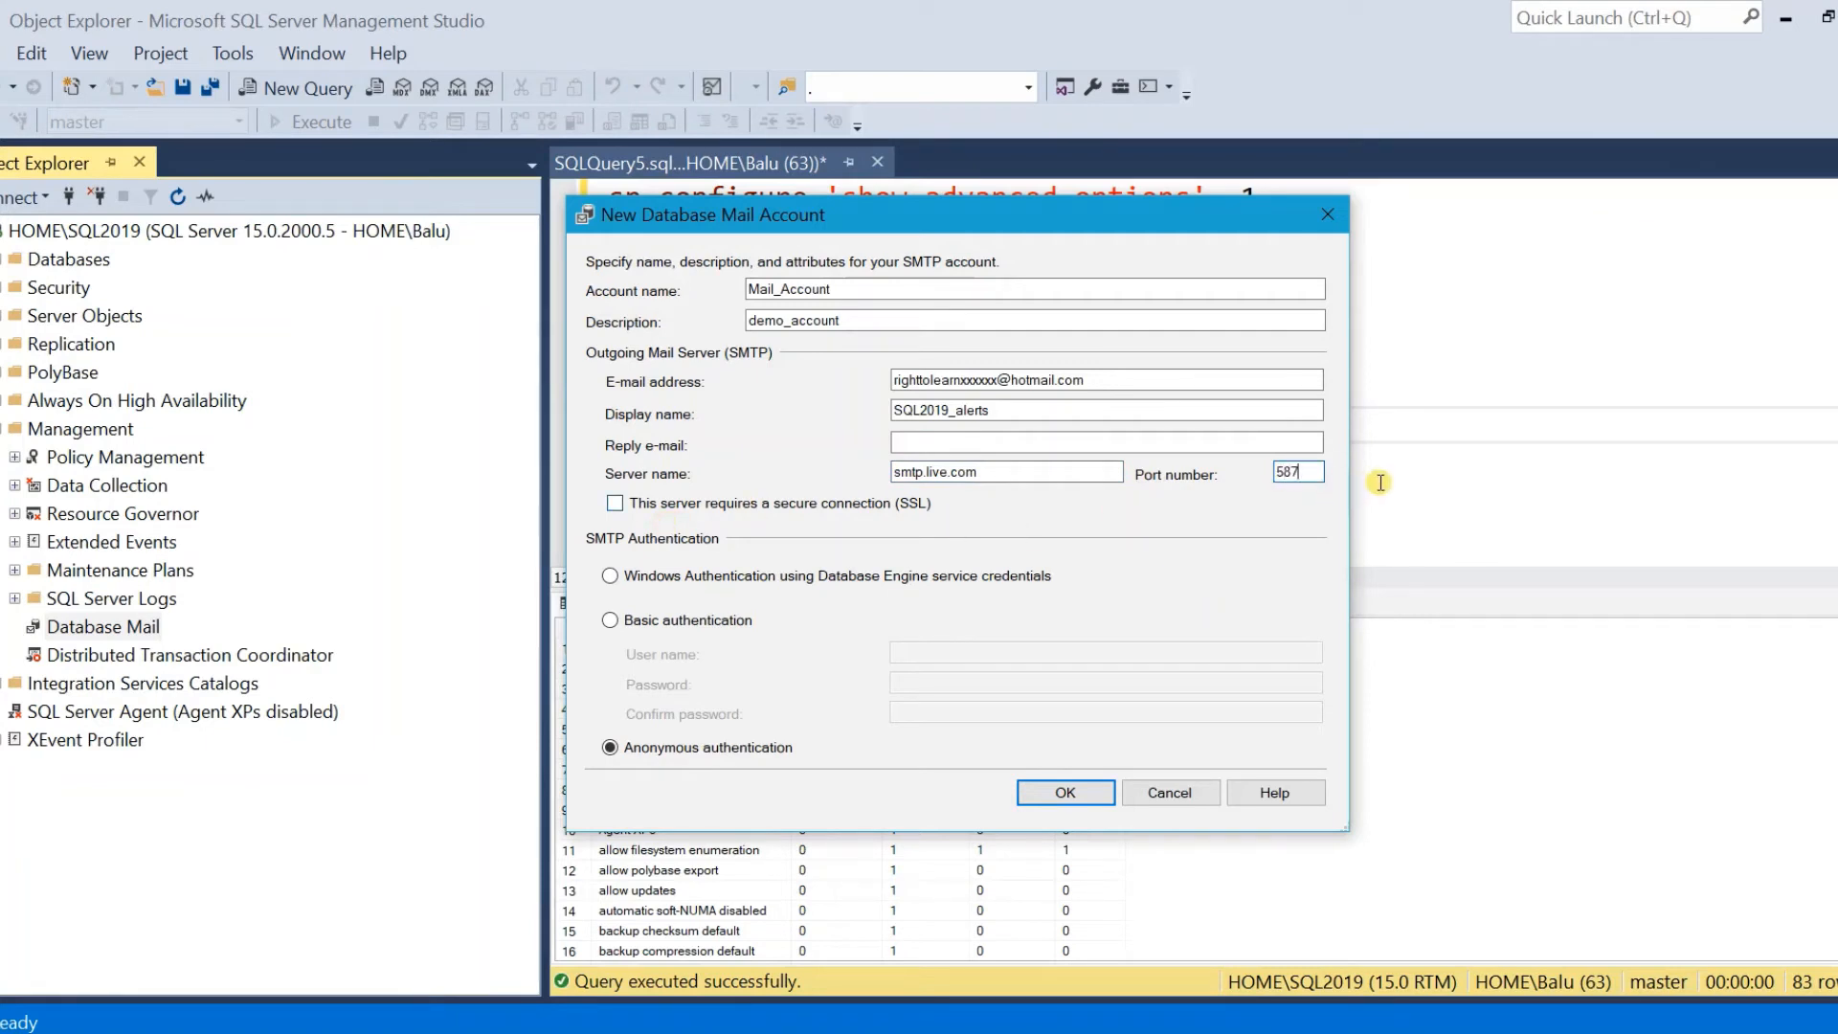
{"action": "left_click", "coordinate": [623, 510]}
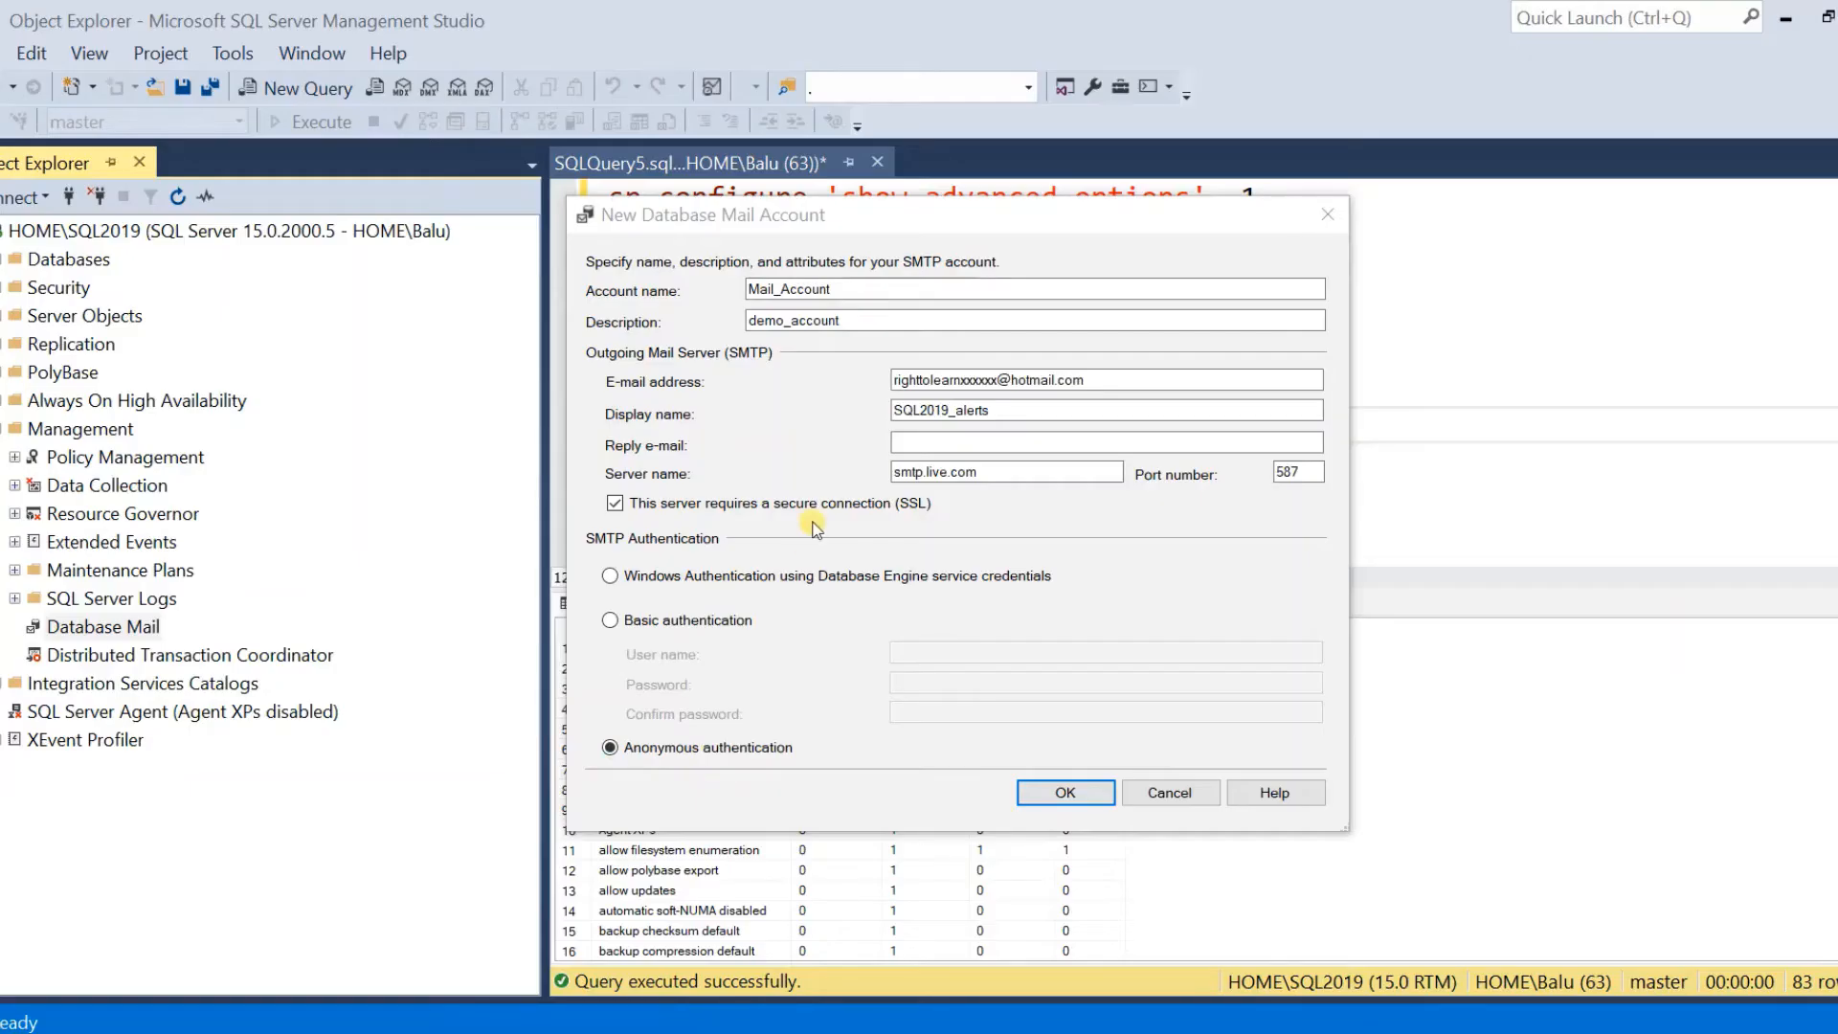
{"action": "left_click", "coordinate": [800, 508]}
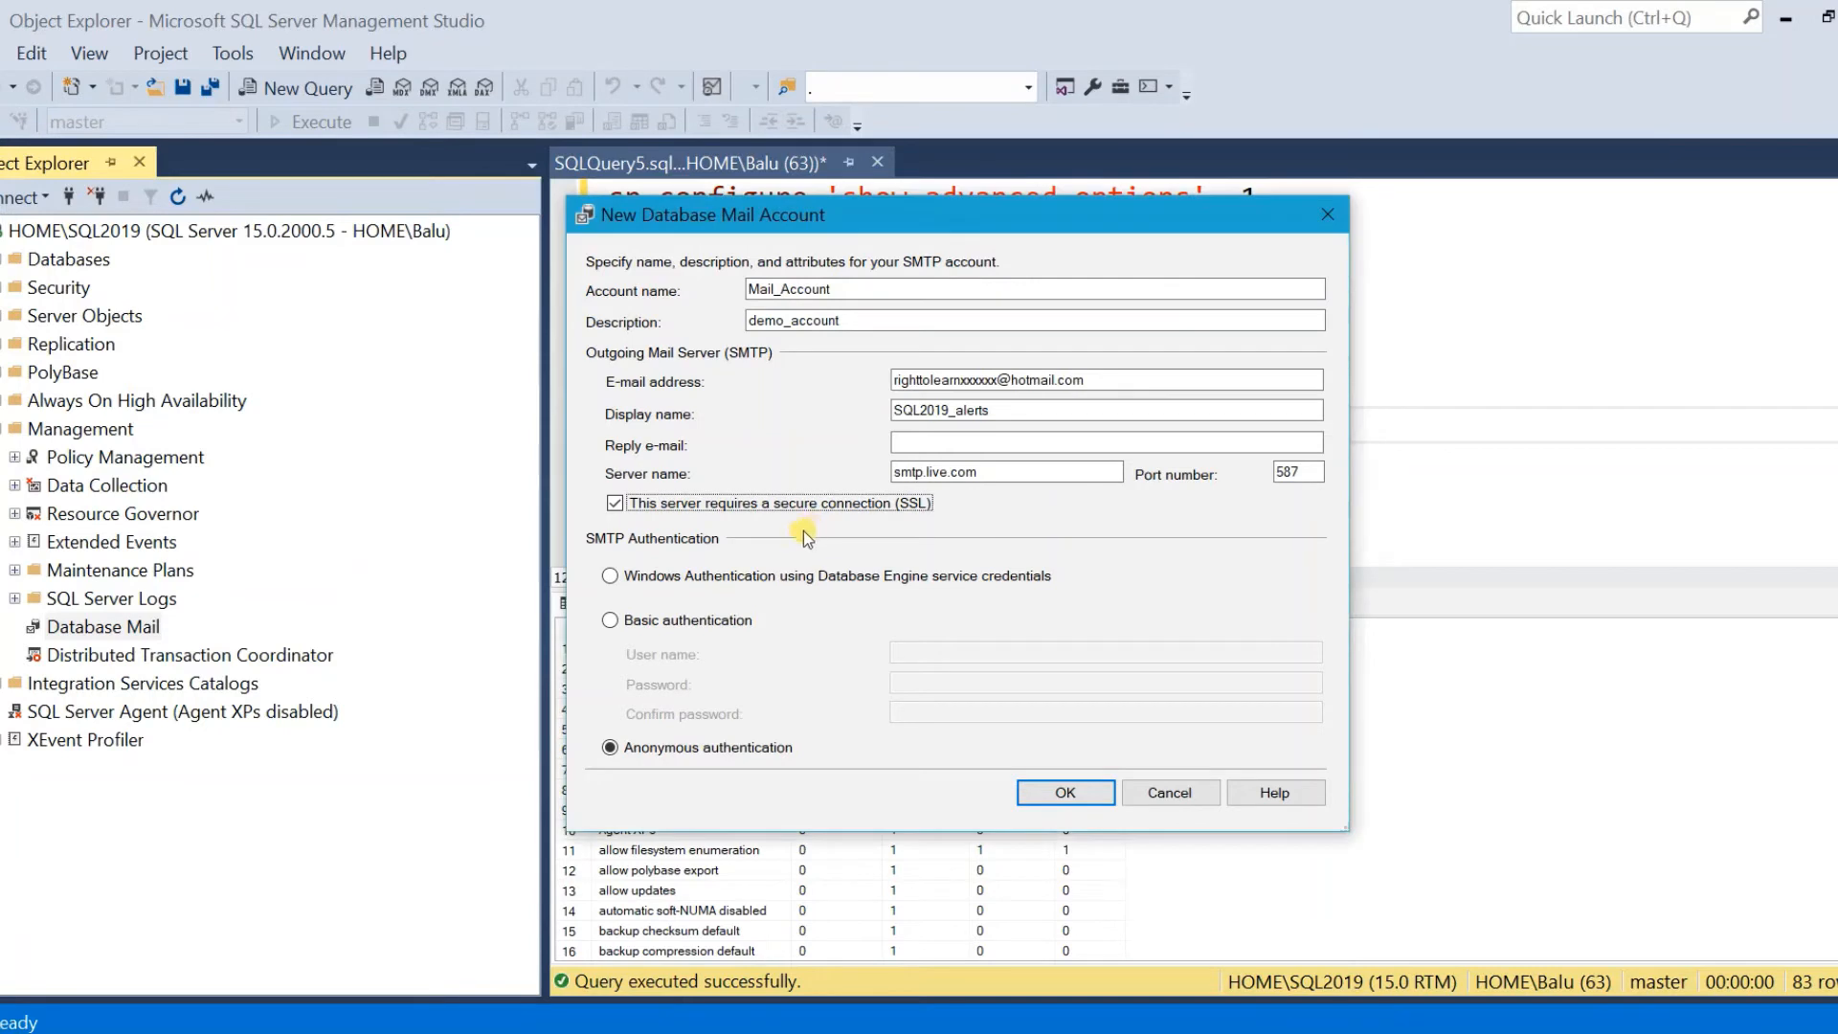
Choose Basic authentication for SMTP and copy the account's e-mail address into the user name
{"action": "left_click", "coordinate": [610, 622]}
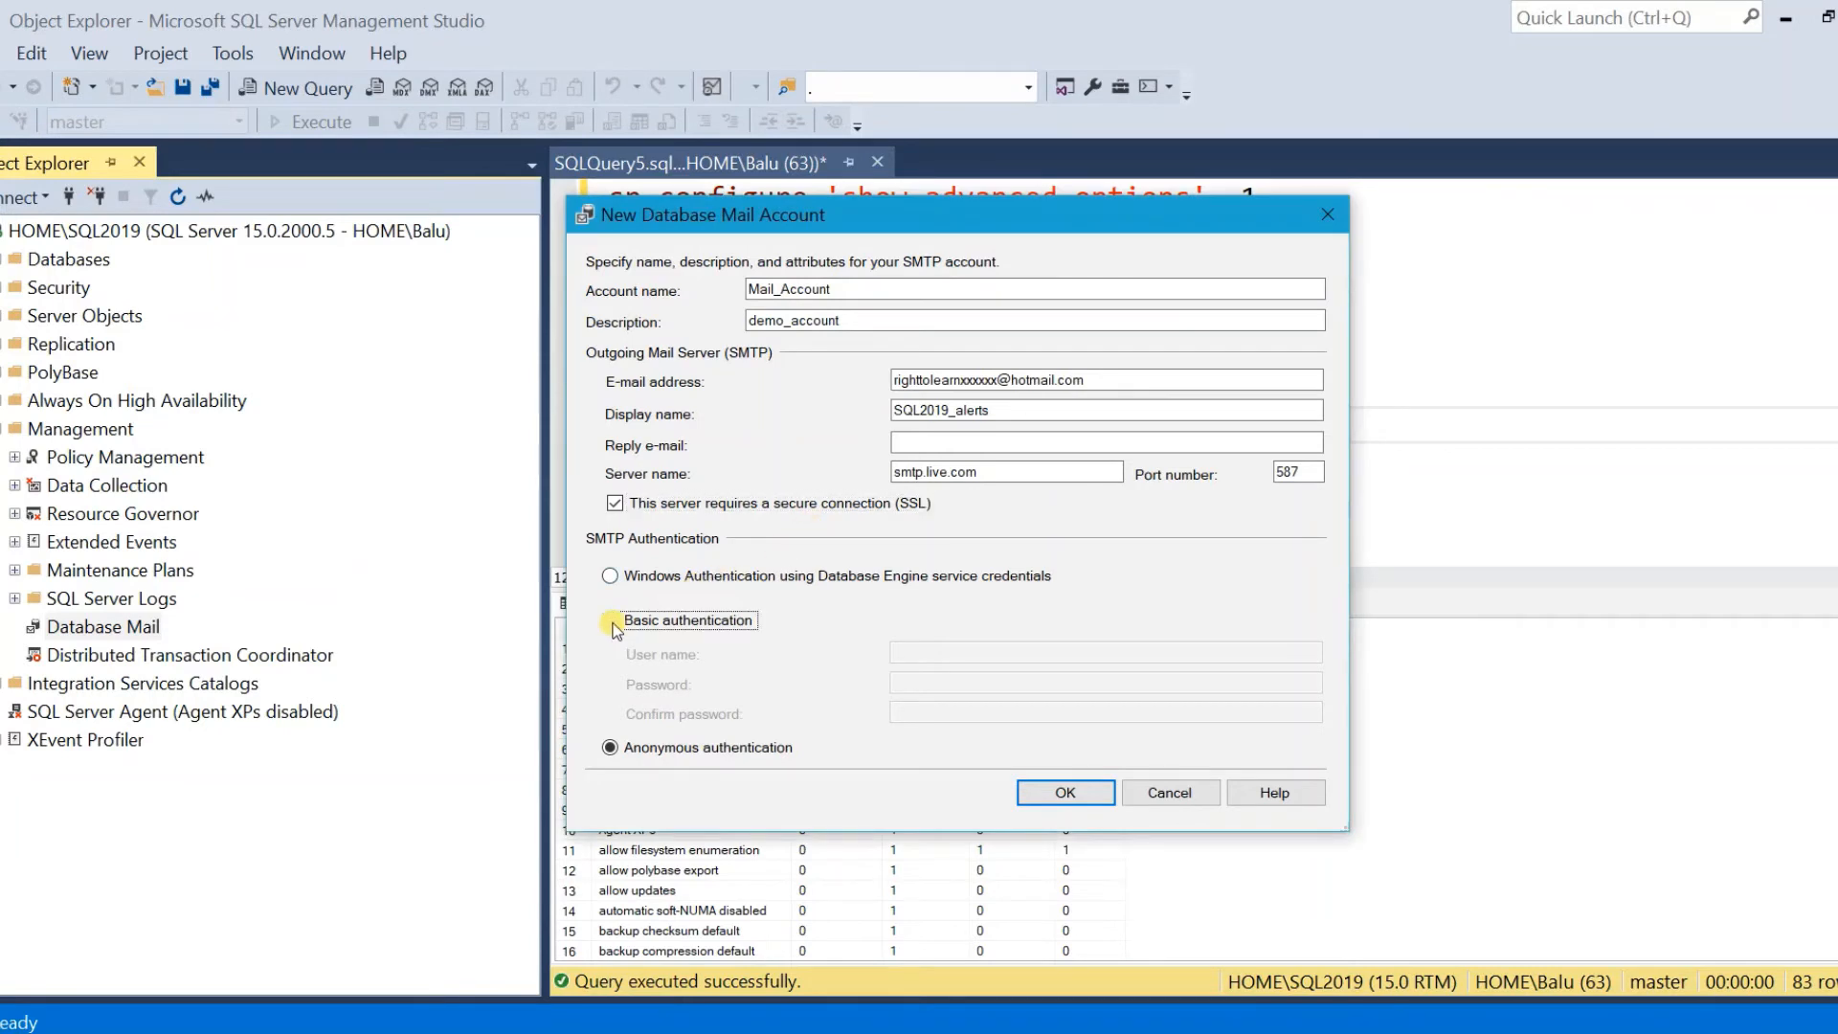
{"action": "double_click", "coordinate": [921, 379]}
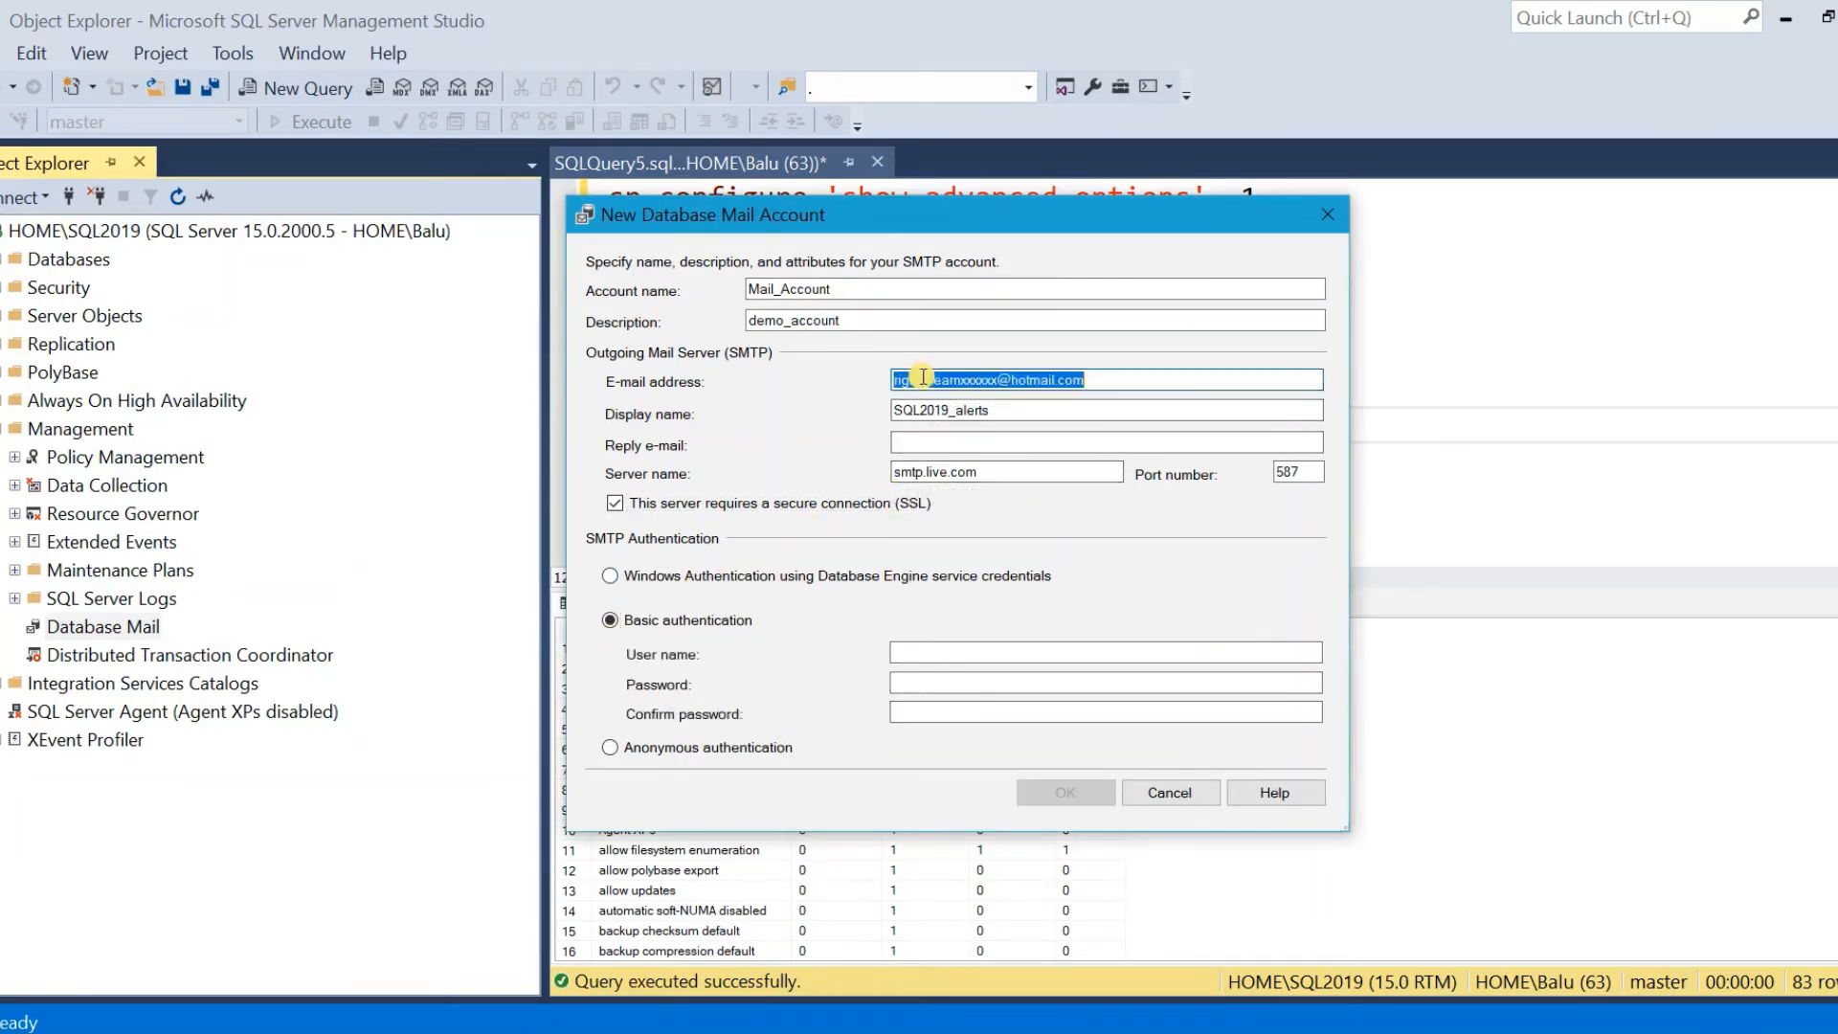
{"action": "left_click", "coordinate": [921, 379]}
{"action": "double_click", "coordinate": [921, 379]}
{"action": "key", "text": "ctrl+c"}
{"action": "left_click", "coordinate": [938, 654]}
{"action": "key", "text": "ctrl+v"}
{"action": "left_click", "coordinate": [931, 682]}
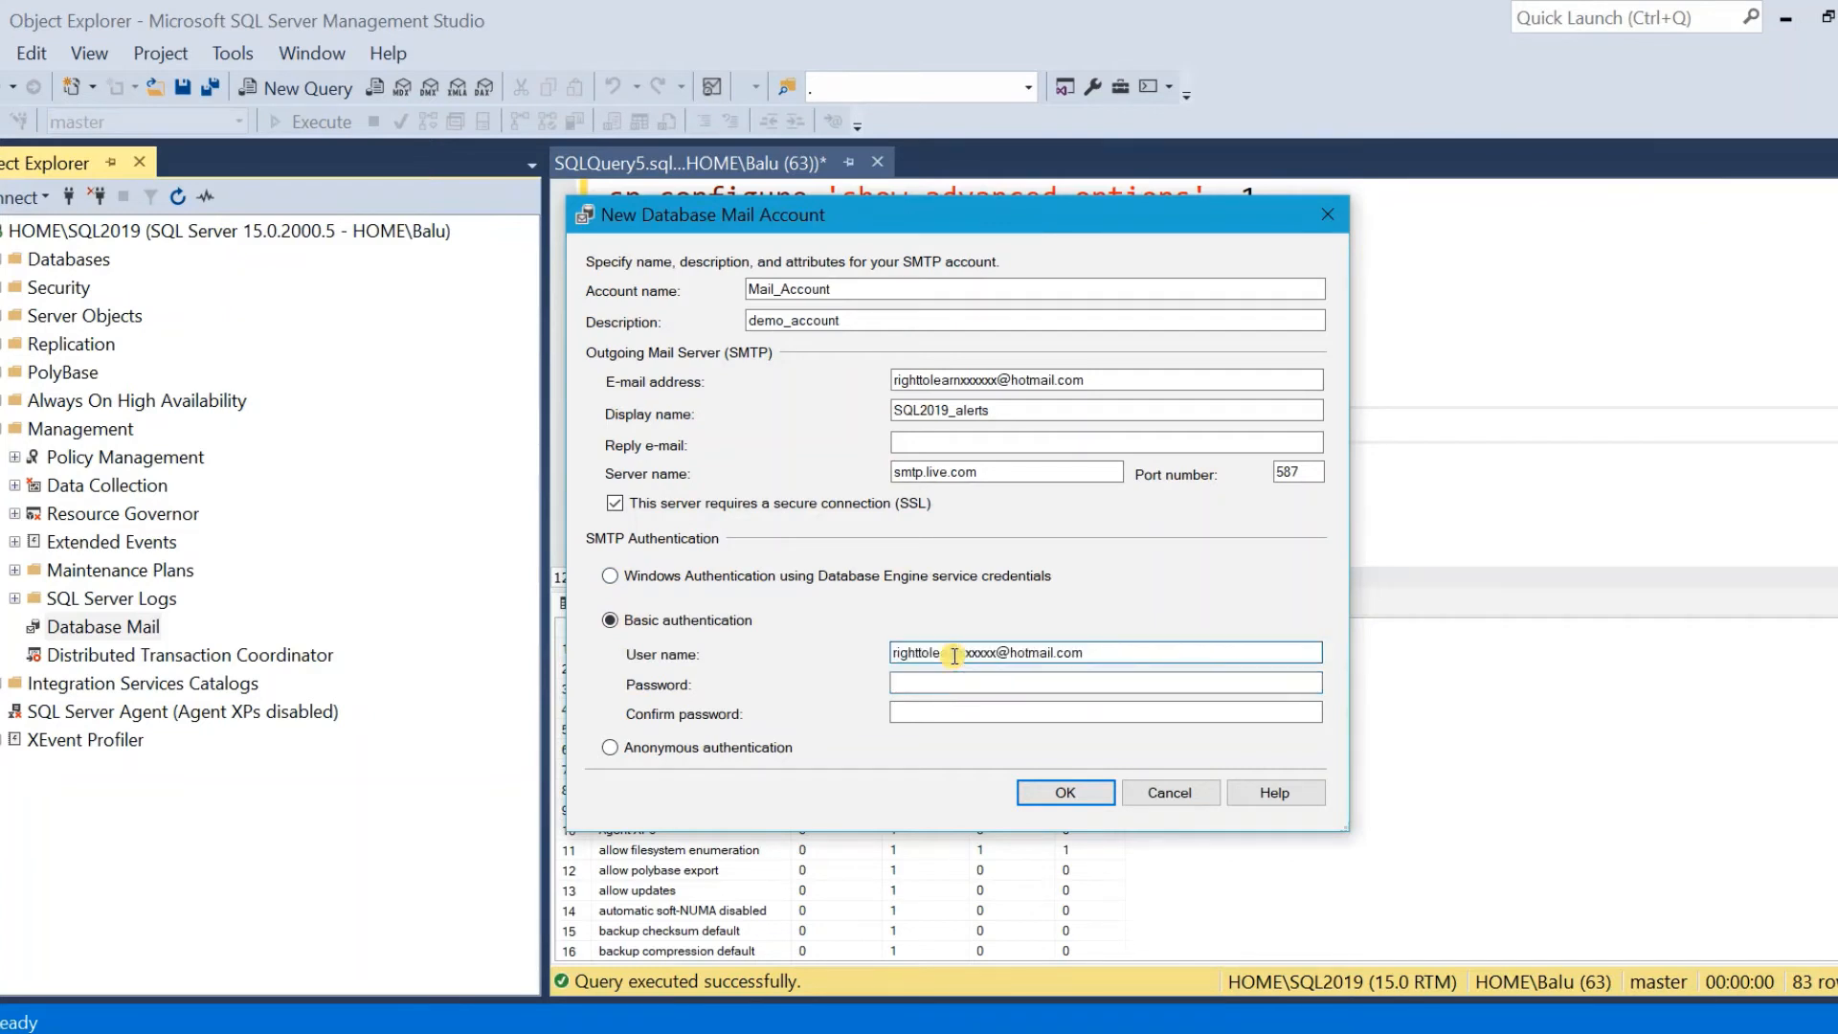
{"action": "triple_click", "coordinate": [953, 652]}
Enter and confirm the e-mail account password, correcting any mismatch, and save the new mail account
{"action": "left_click", "coordinate": [937, 682]}
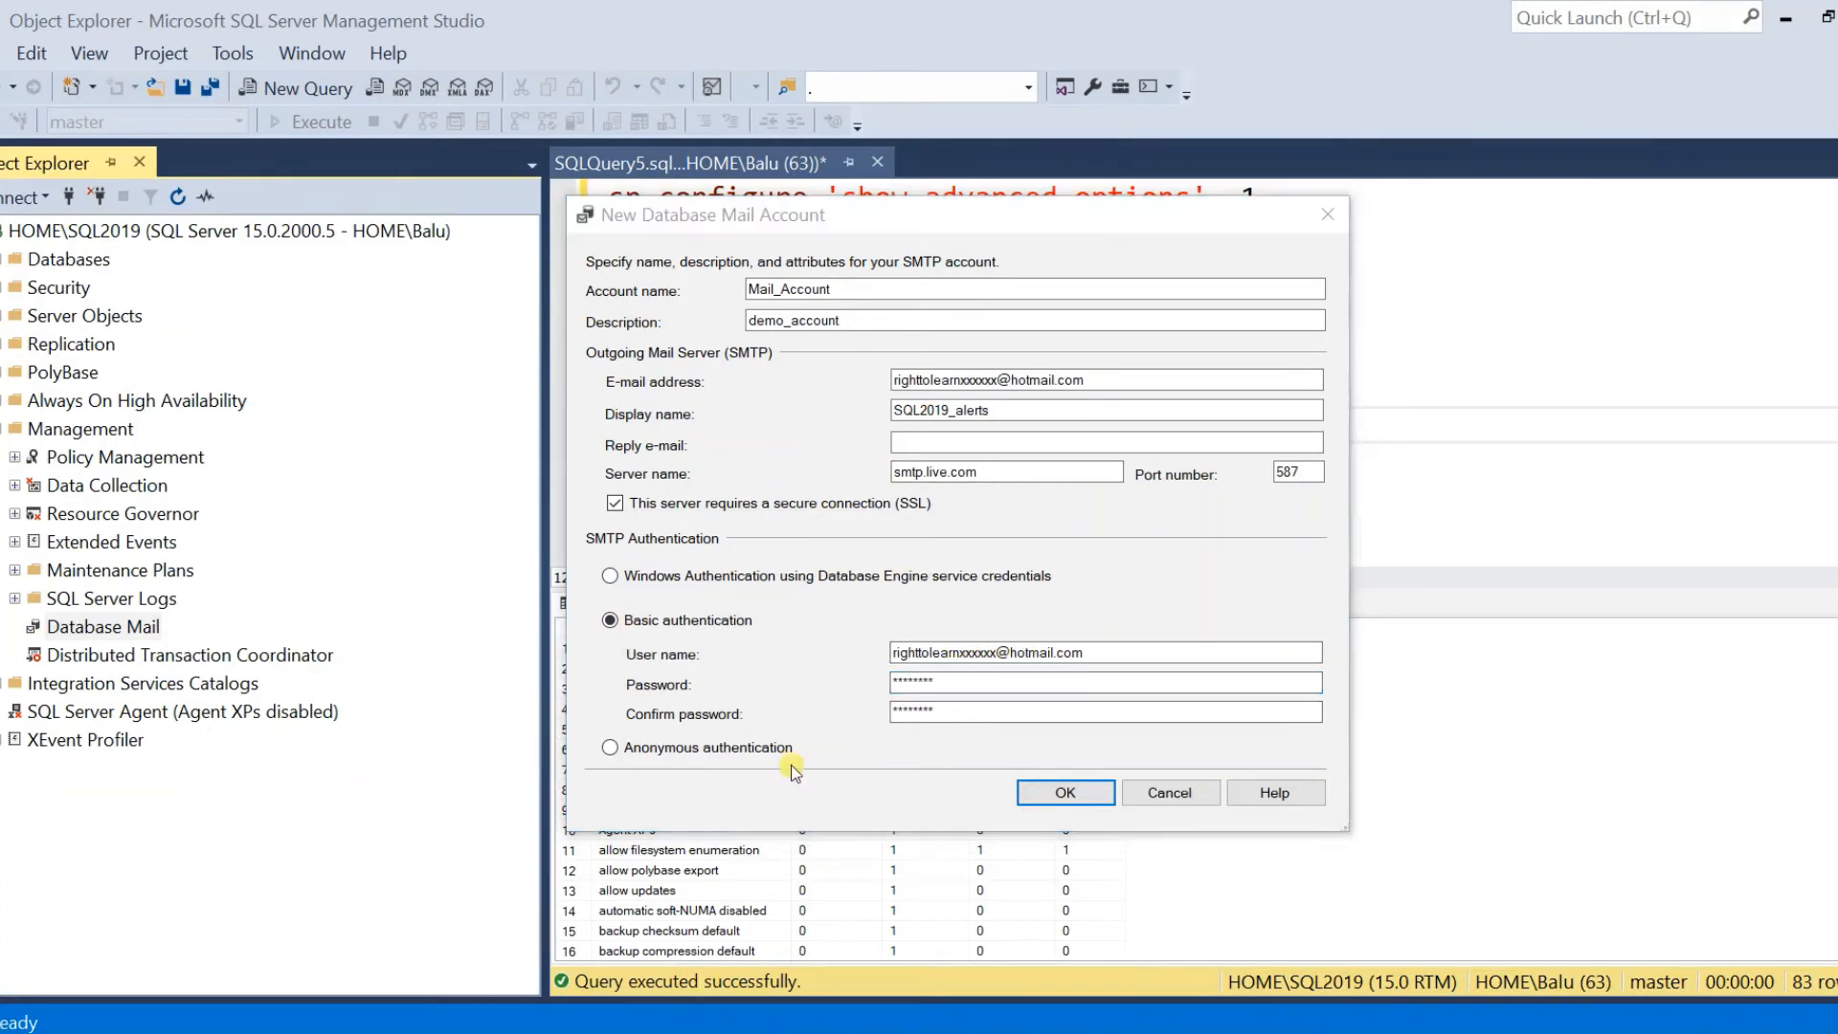
{"action": "left_click", "coordinate": [1072, 793]}
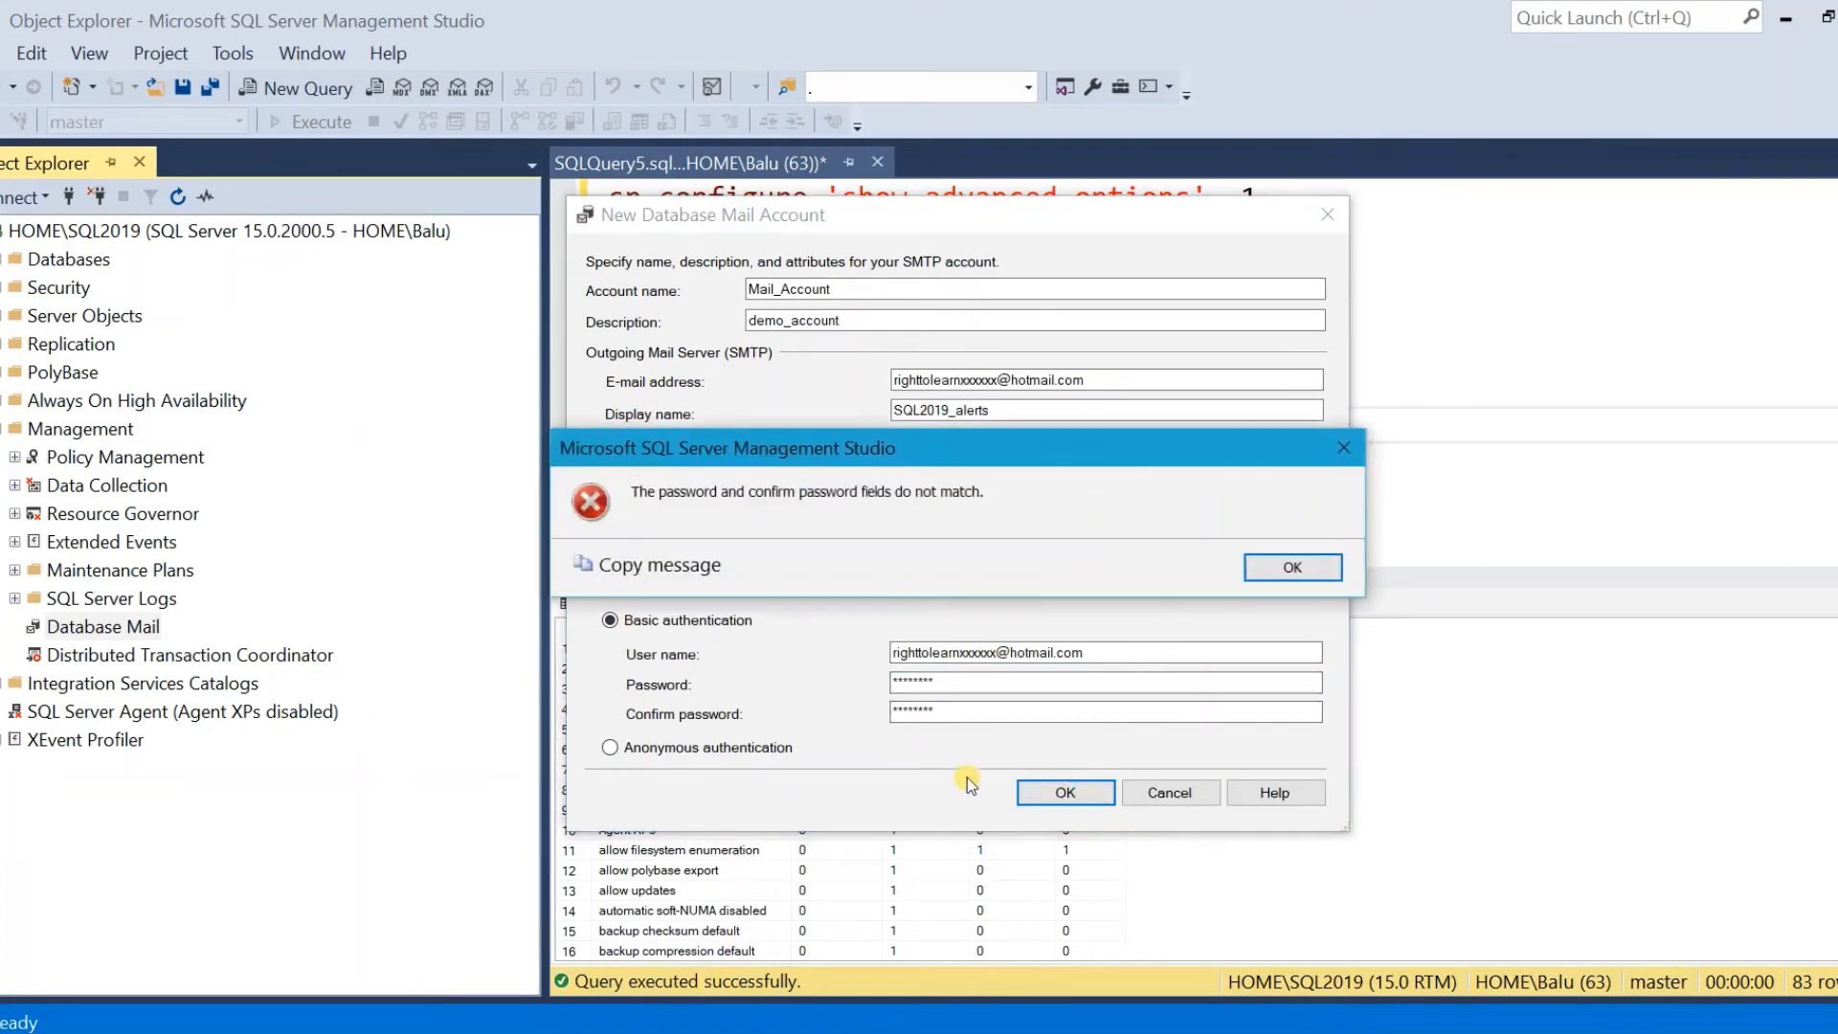
{"action": "left_click", "coordinate": [1269, 567]}
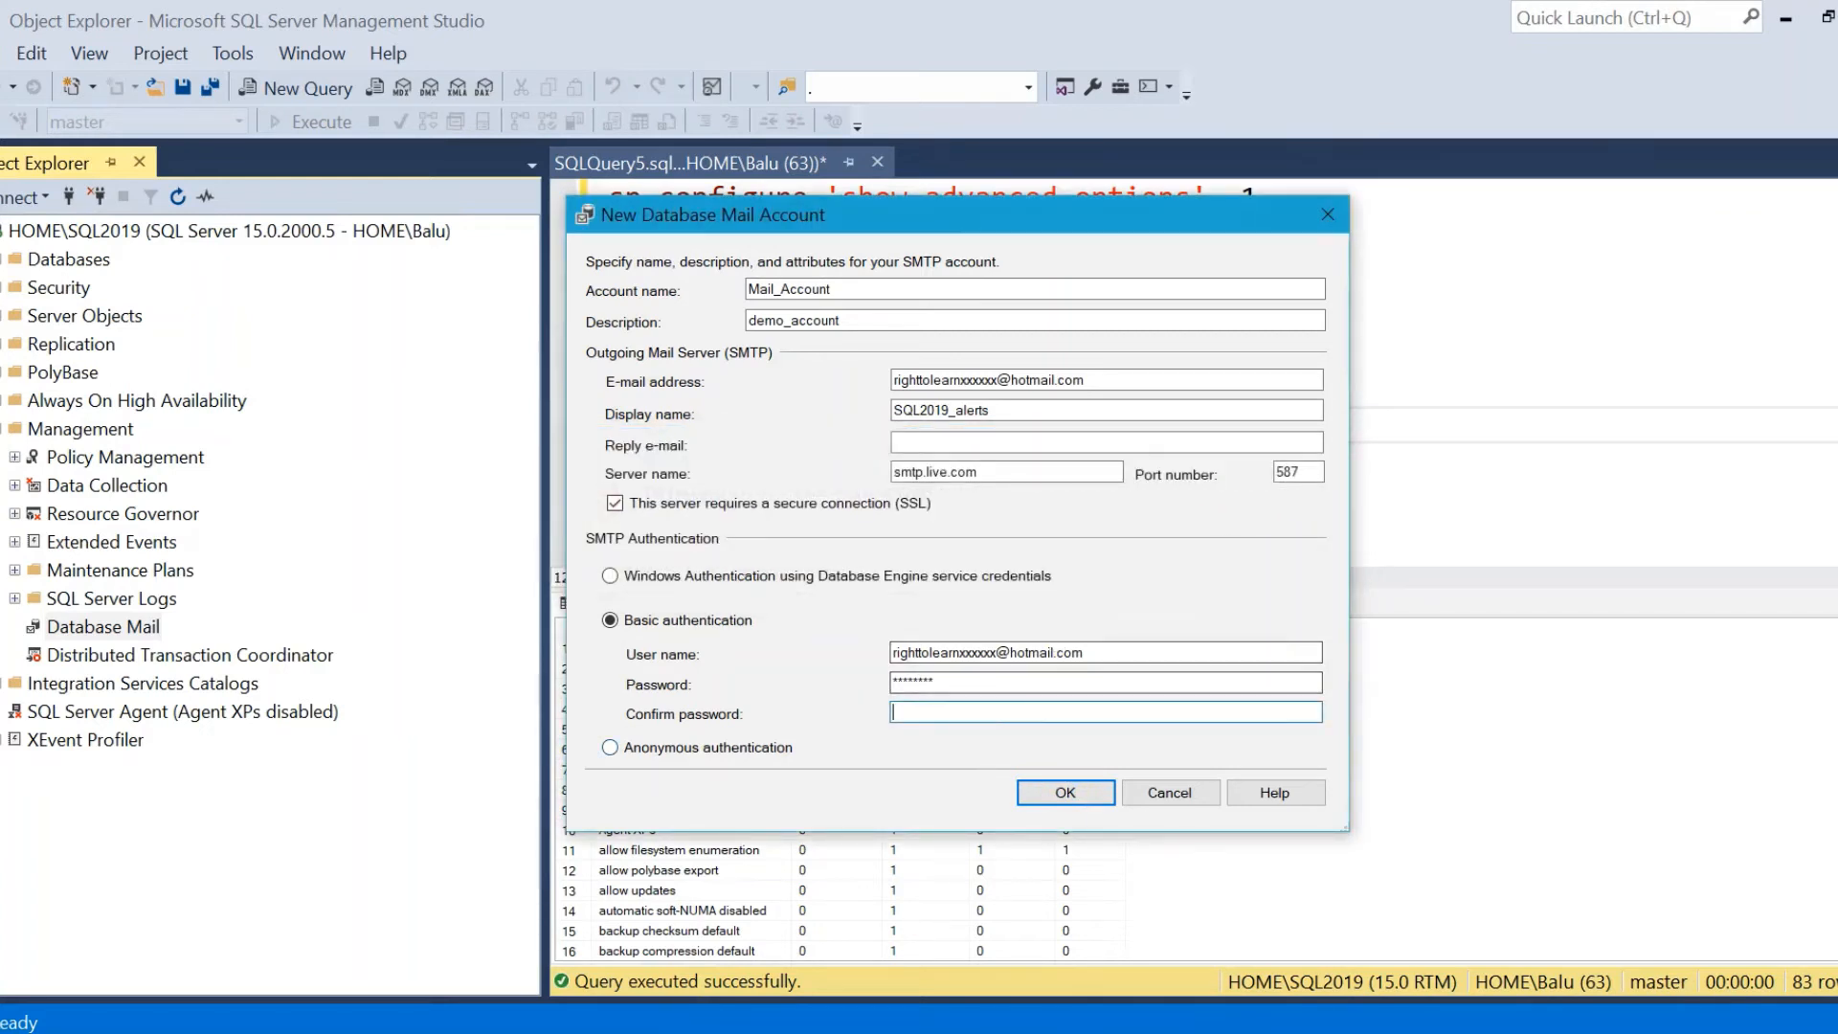
{"action": "type", "text": "*********"}
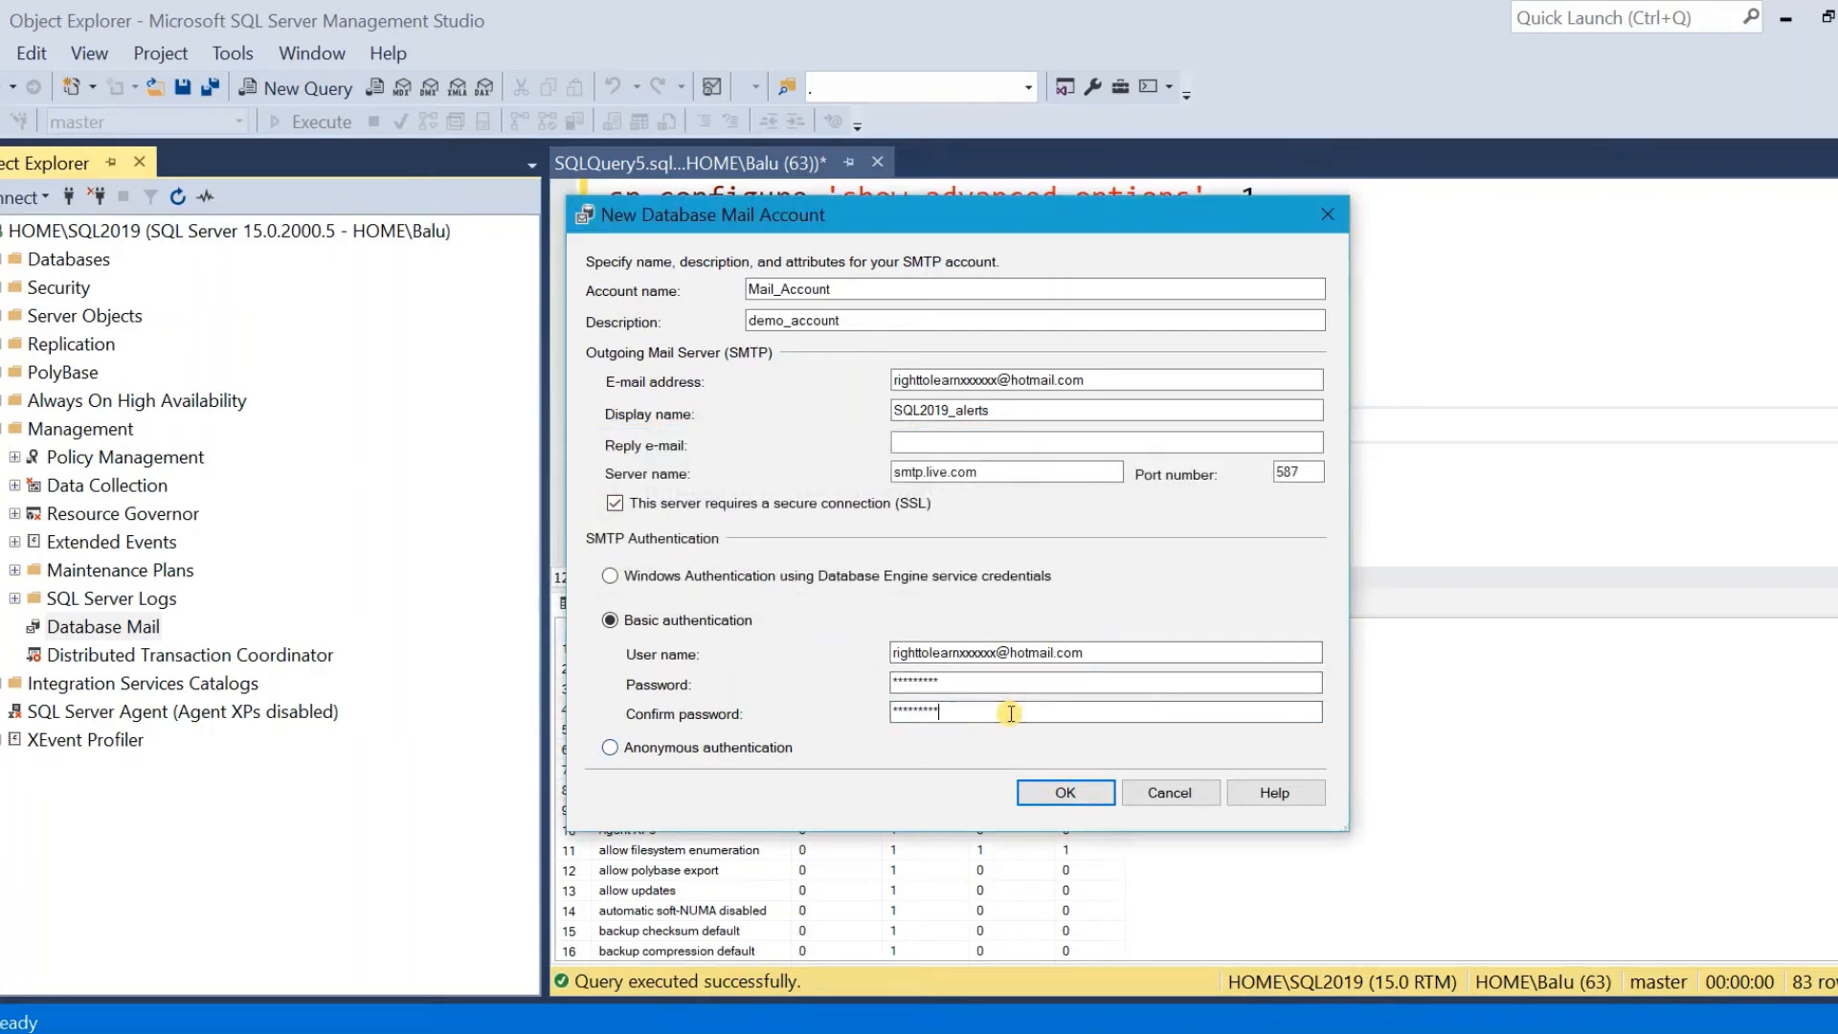
{"action": "type", "text": "*"}
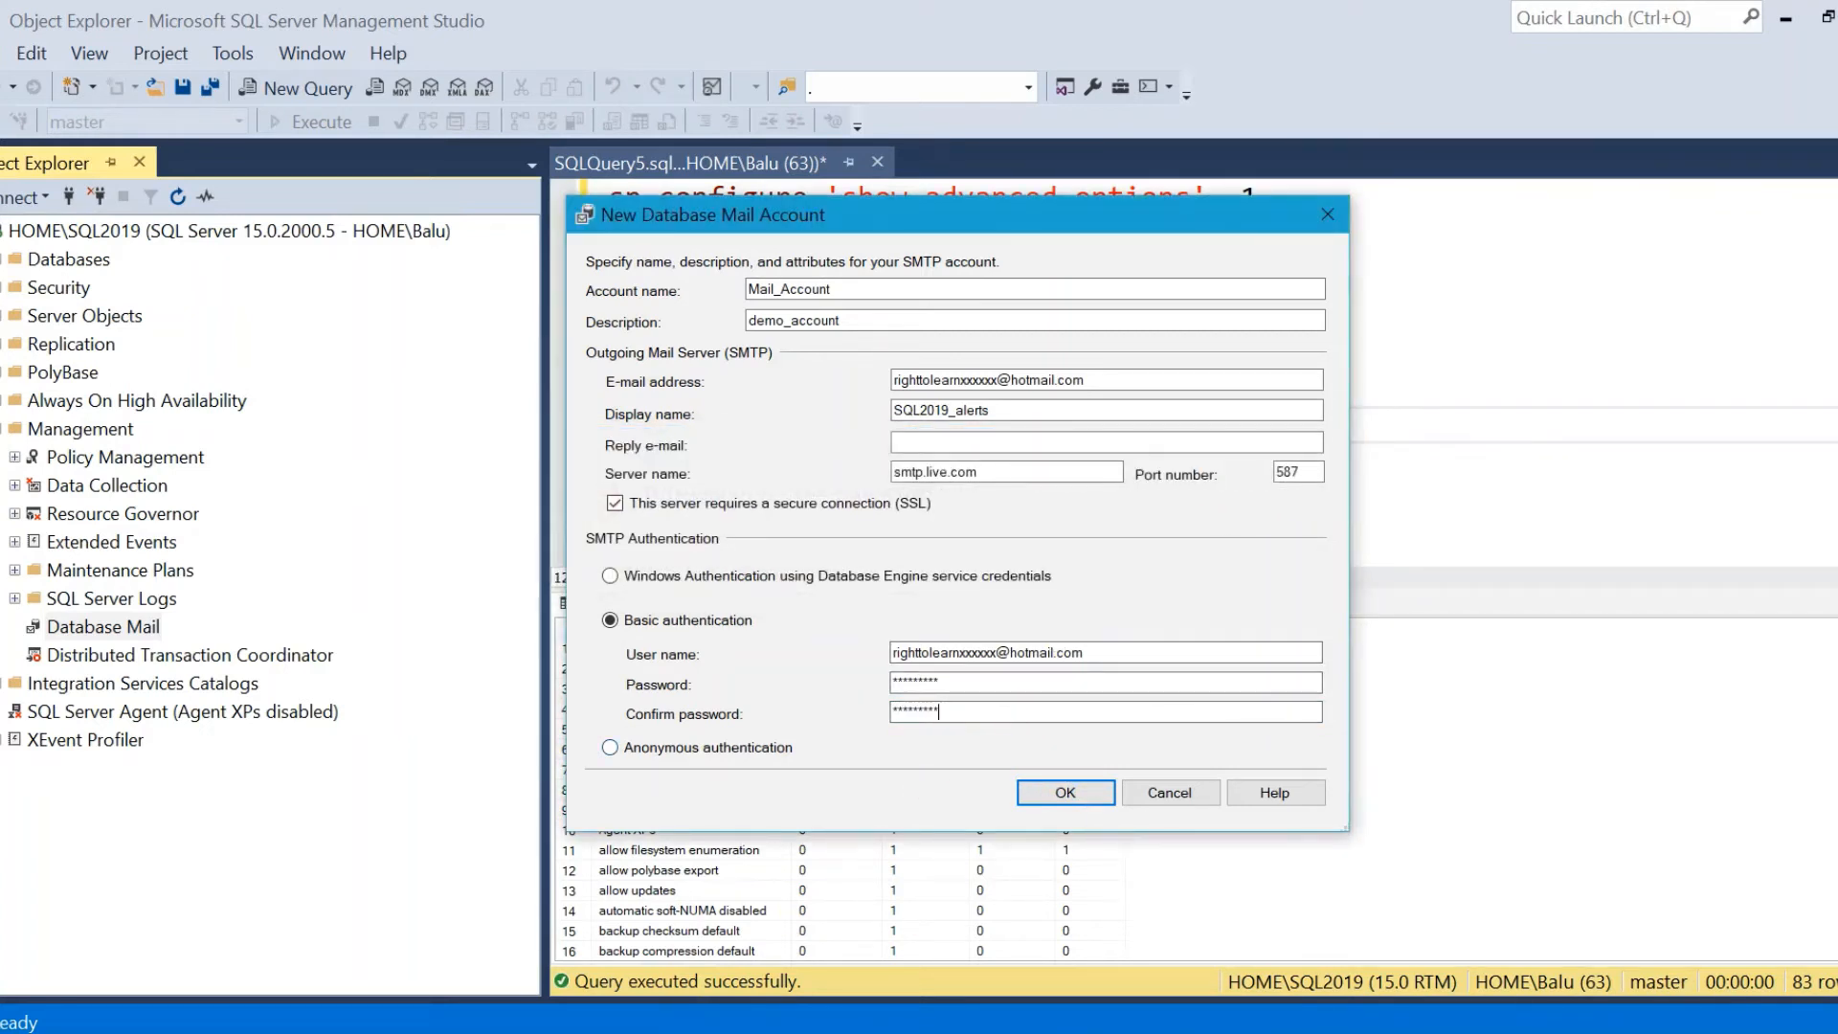
{"action": "left_click", "coordinate": [1083, 793]}
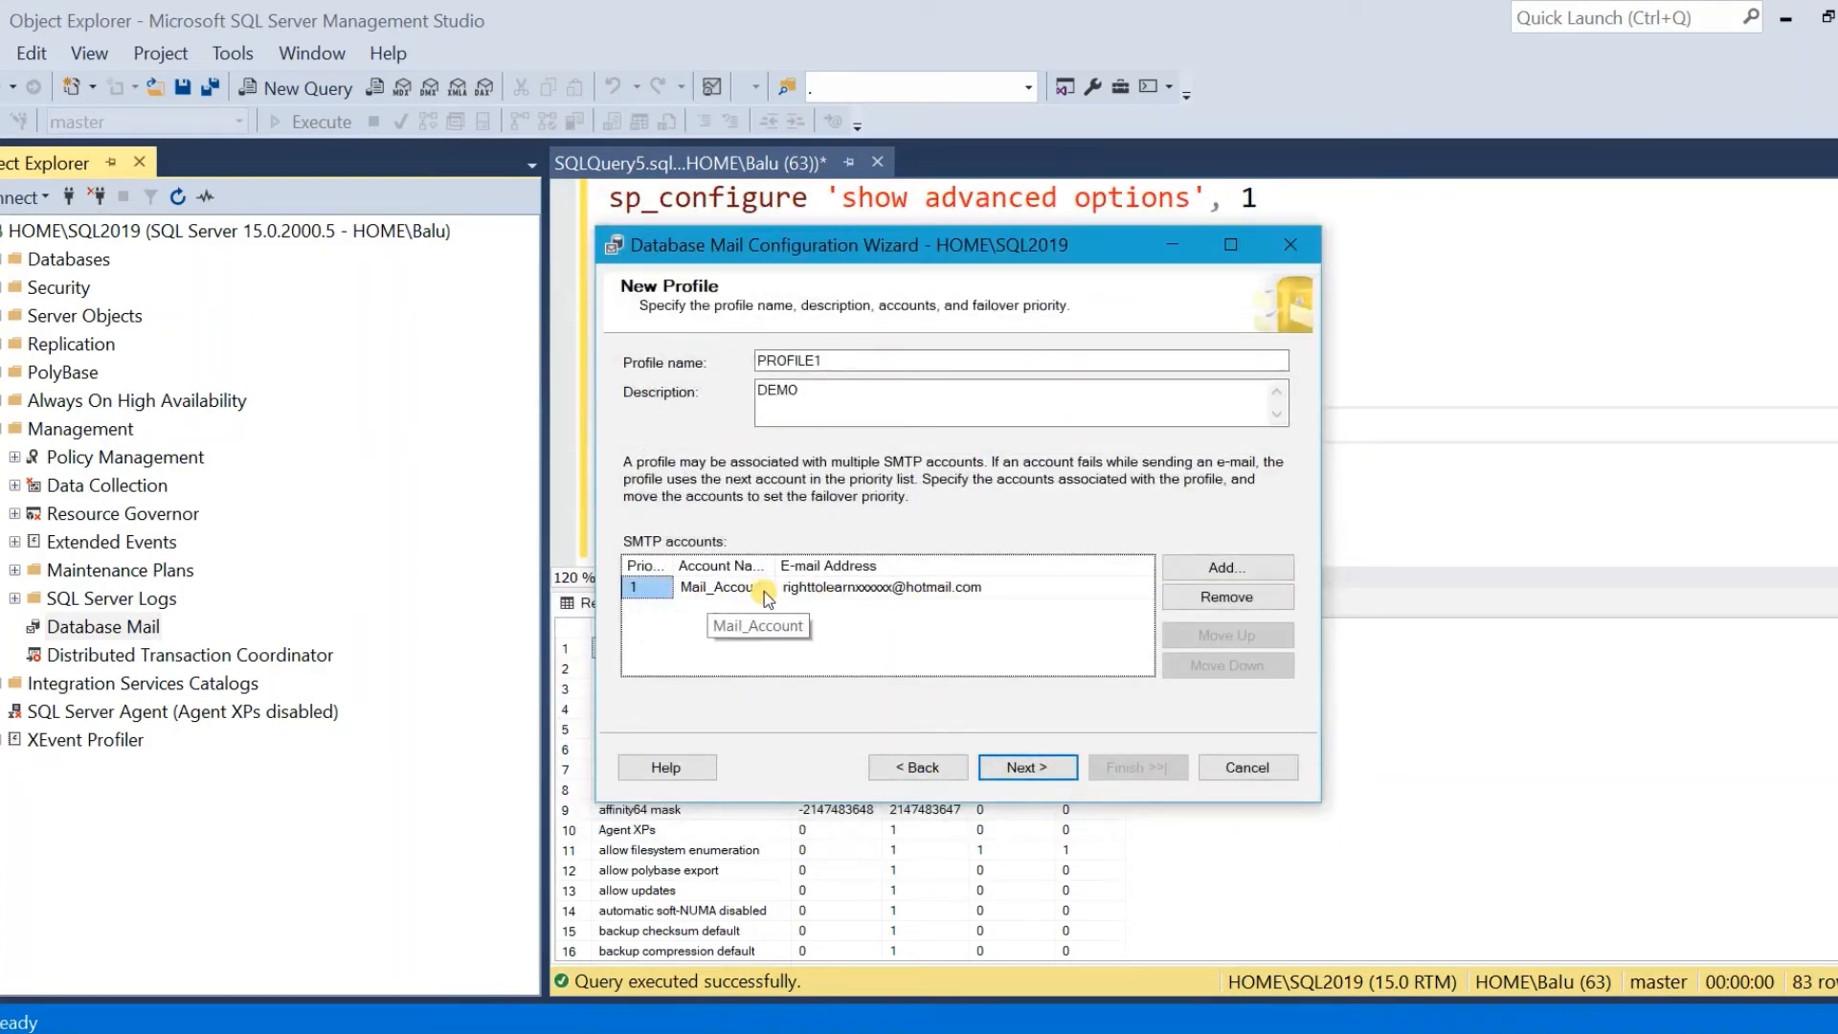
In the profile security settings, make PROFILE1 a public profile and set it as the default profile
{"action": "left_click", "coordinate": [1029, 770]}
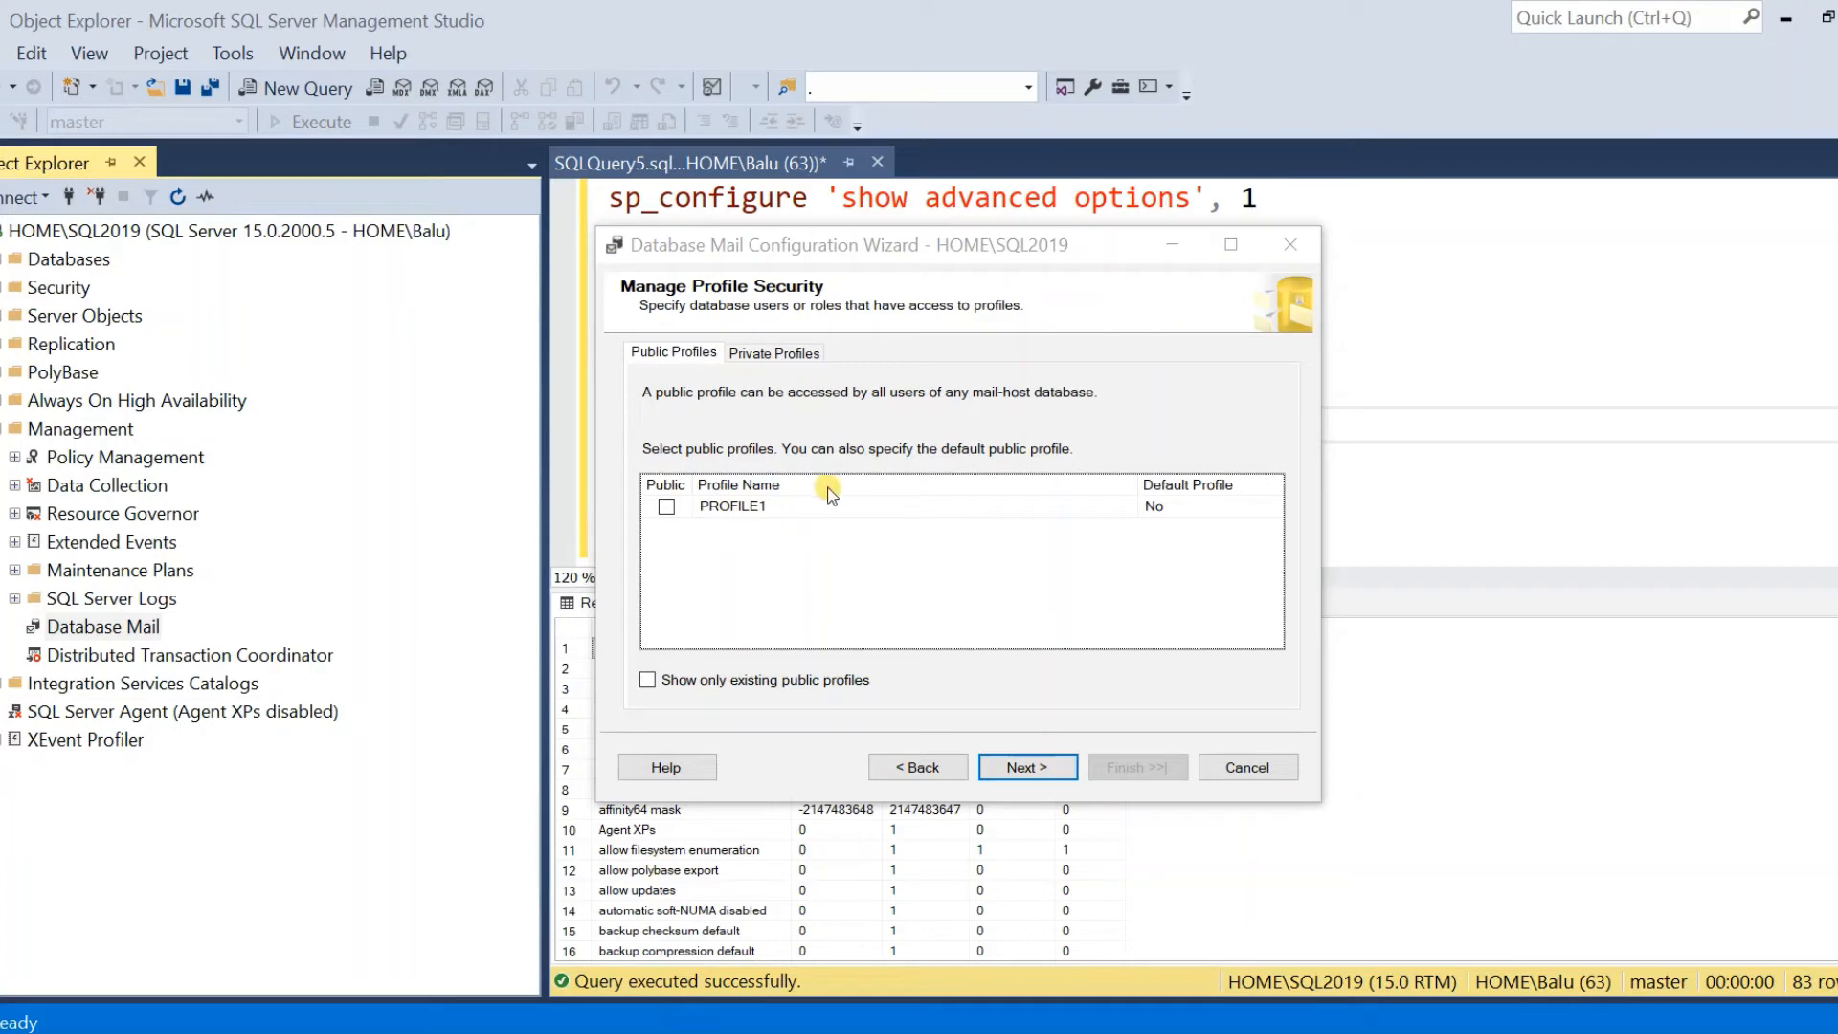
{"action": "left_click", "coordinate": [781, 354]}
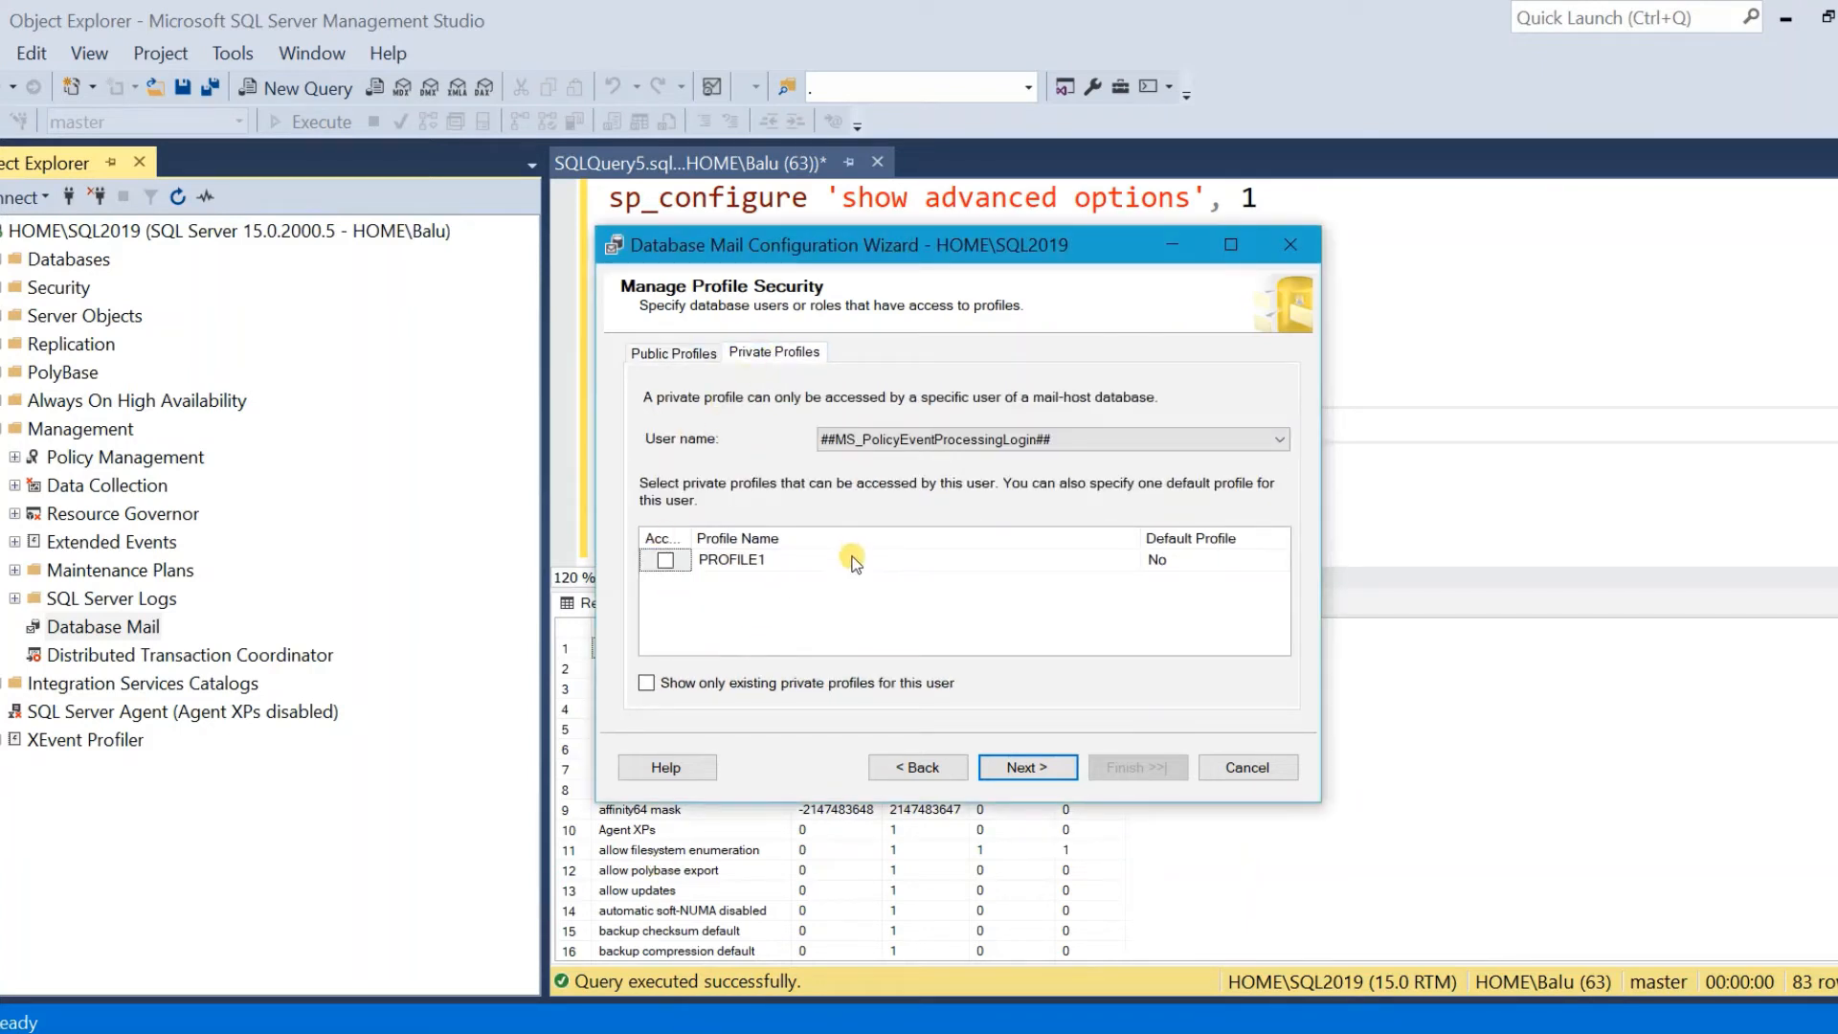
{"action": "left_click", "coordinate": [688, 1010]}
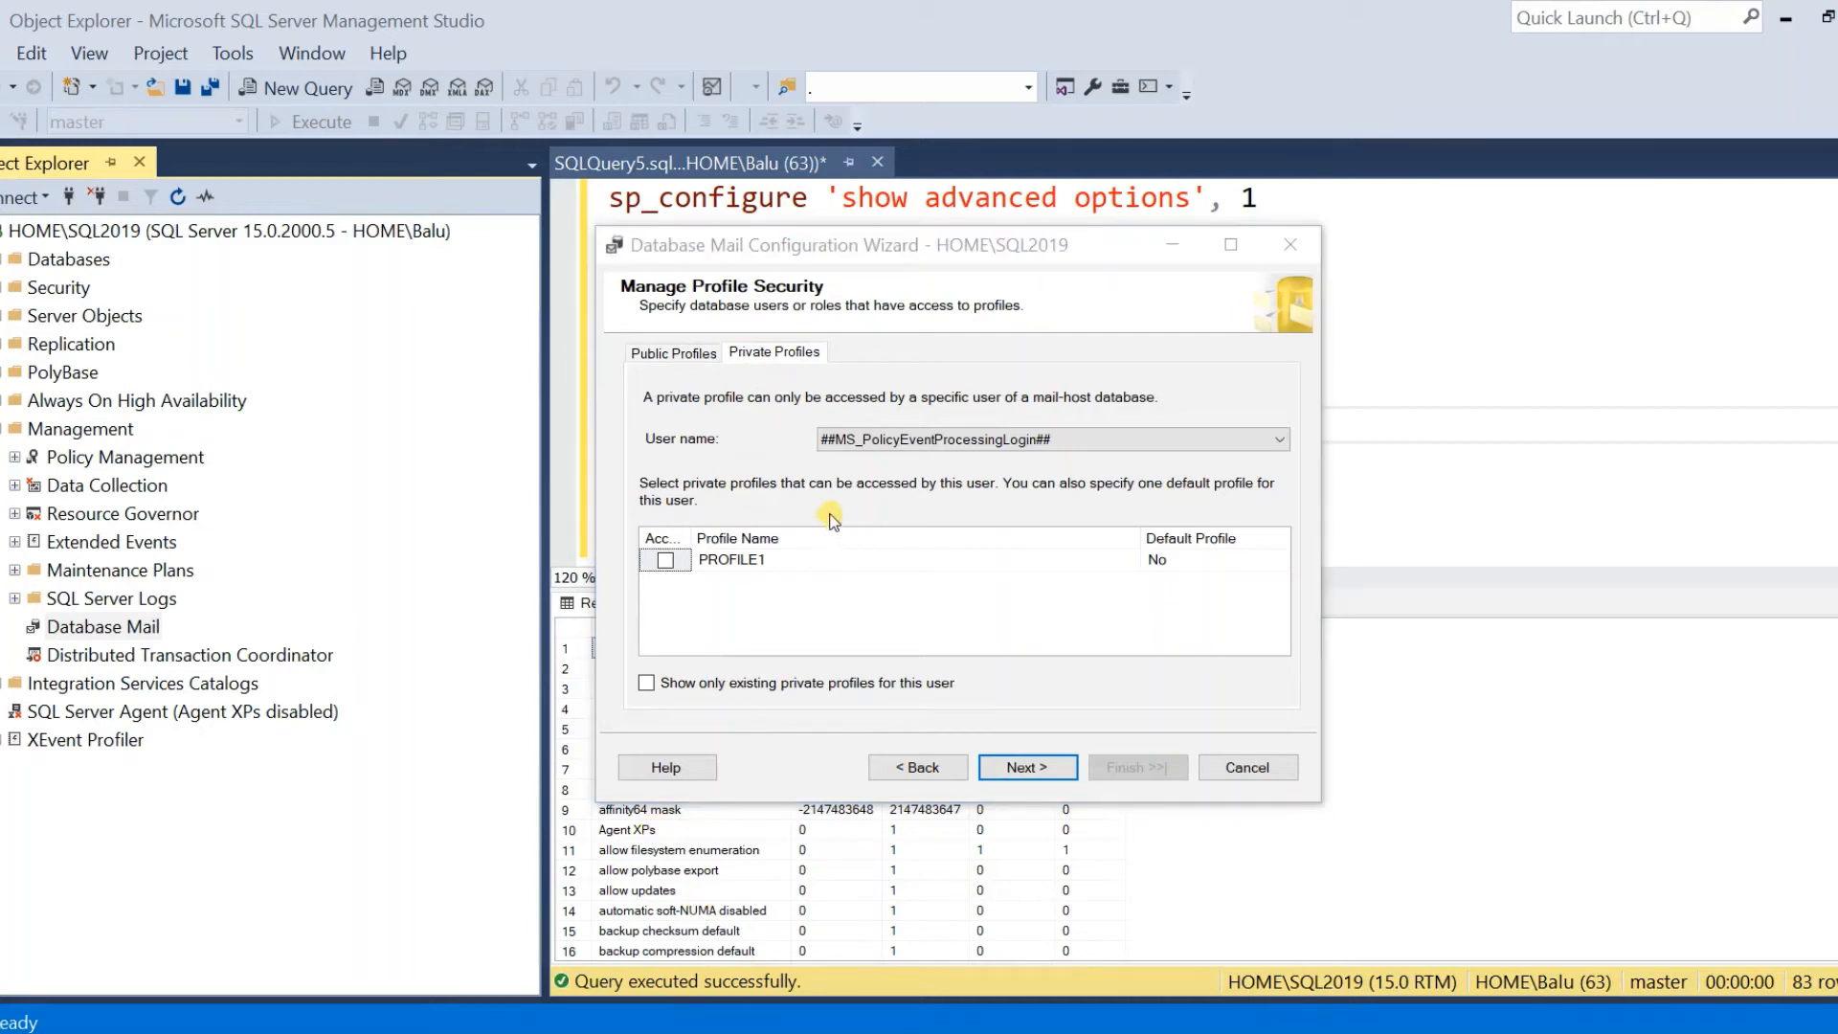
{"action": "left_click", "coordinate": [682, 361]}
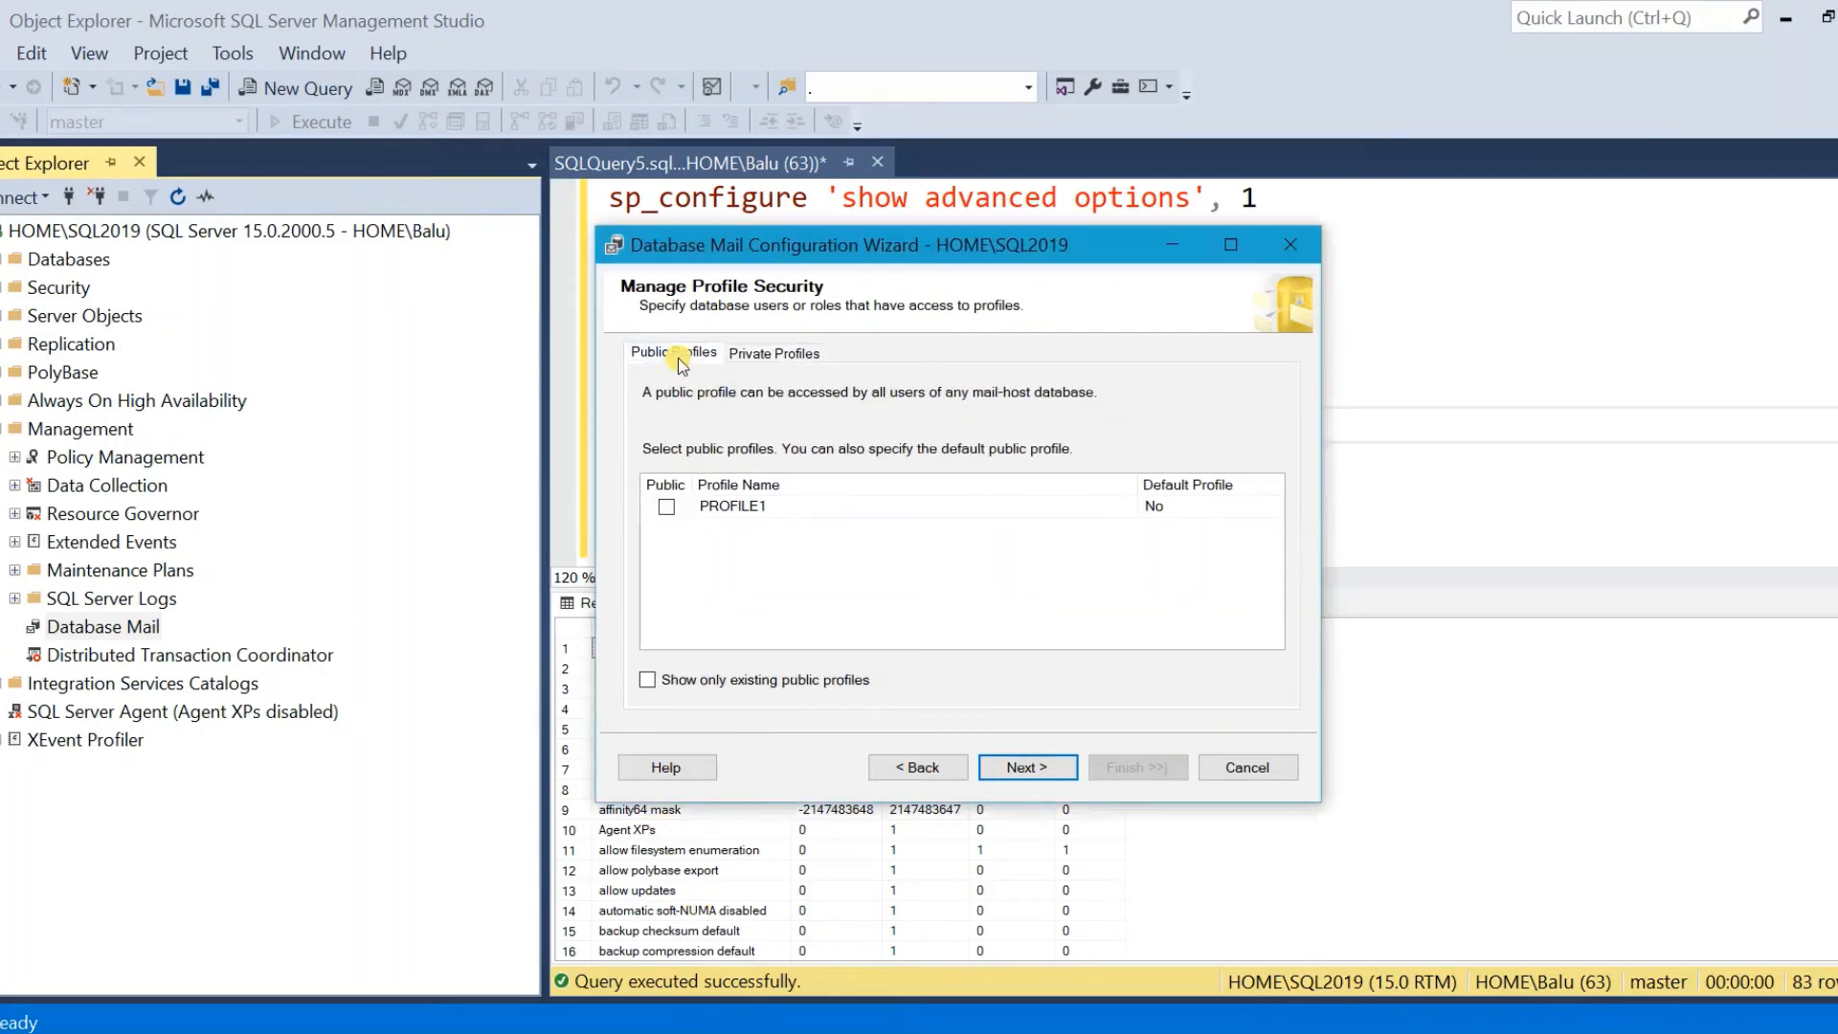
{"action": "left_click", "coordinate": [668, 508]}
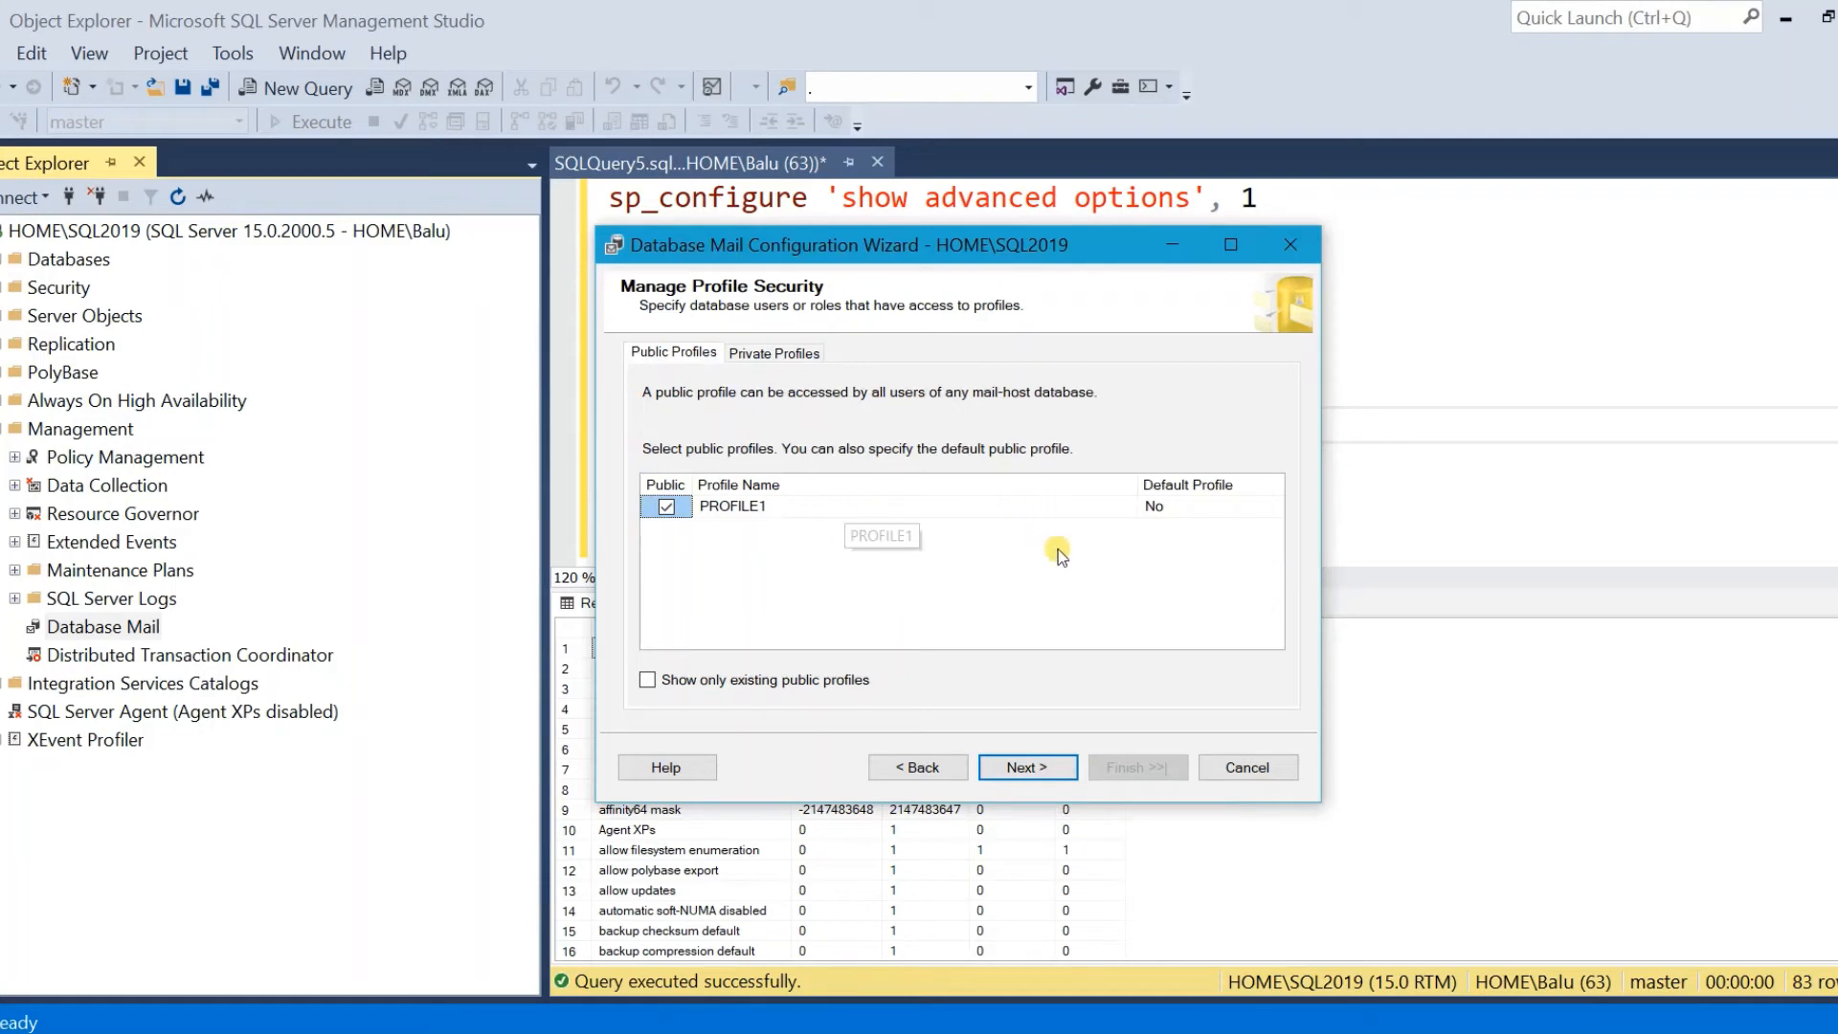
{"action": "left_click", "coordinate": [1207, 507]}
{"action": "left_click", "coordinate": [1209, 507]}
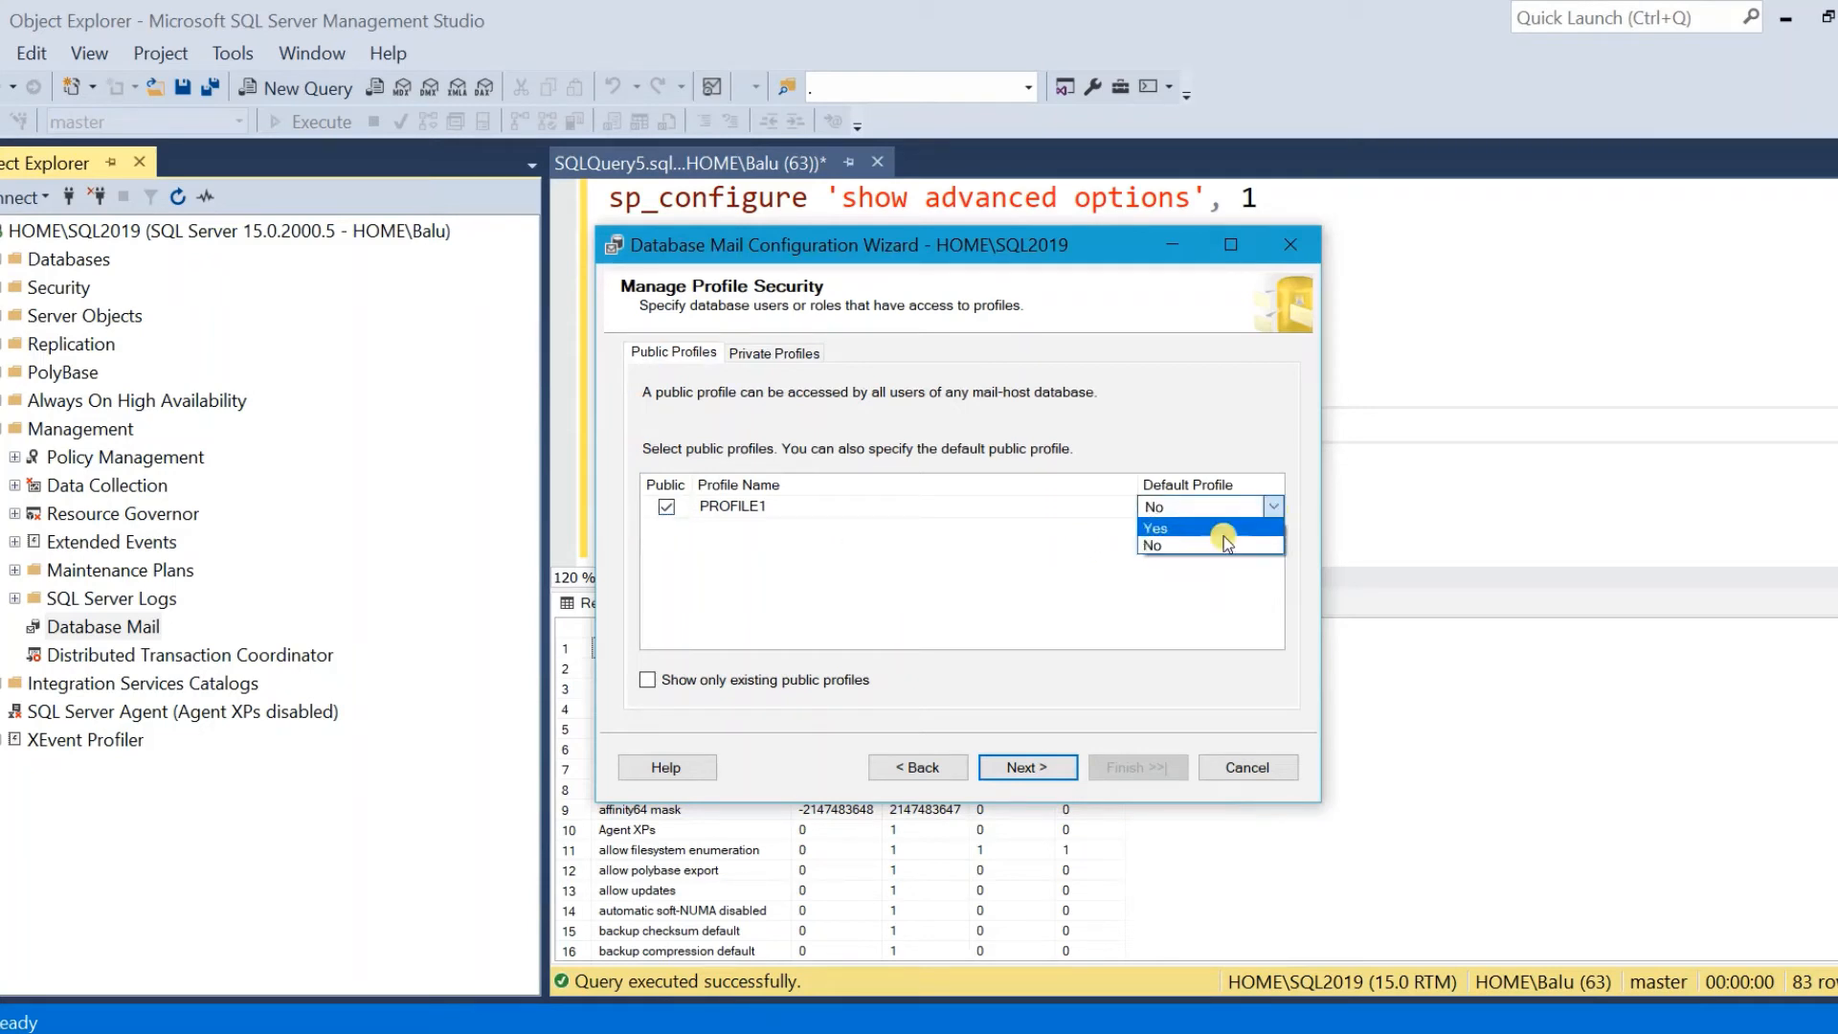
{"action": "left_click", "coordinate": [1224, 530]}
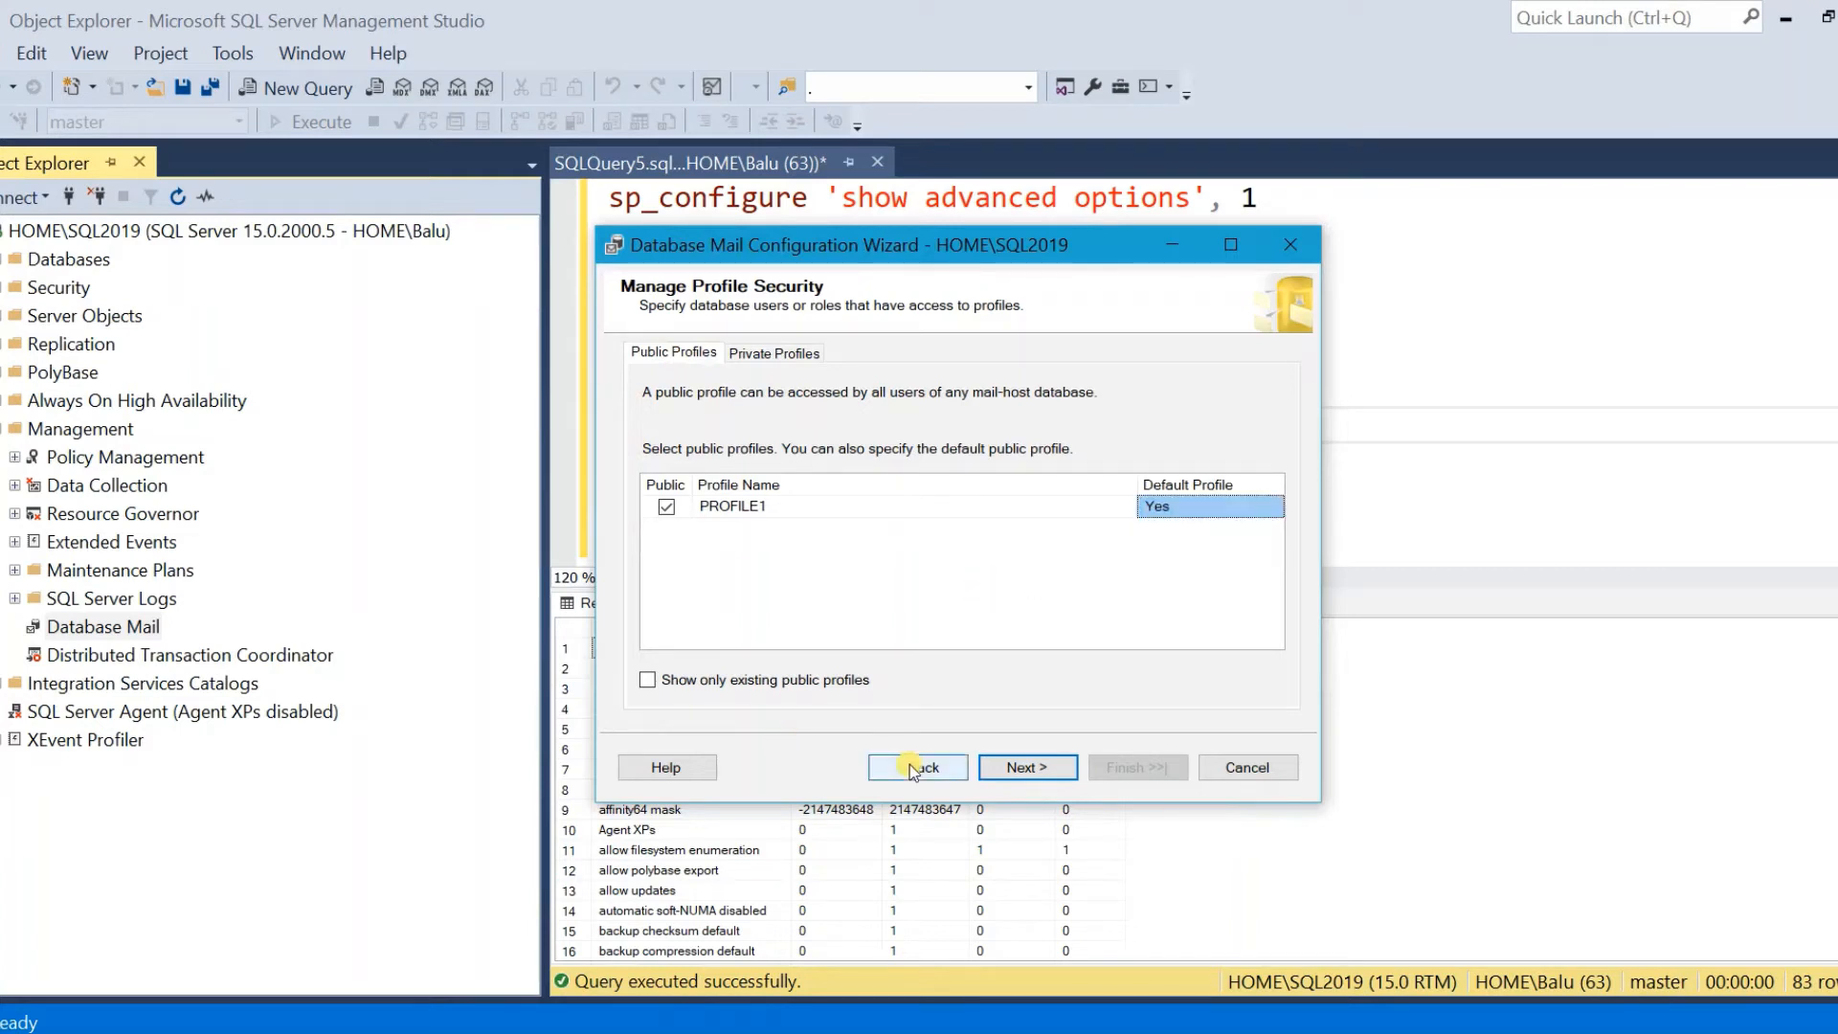
Accept the Database Mail system parameters and complete the configuration wizard to create the account and profile
{"action": "left_click", "coordinate": [1034, 766]}
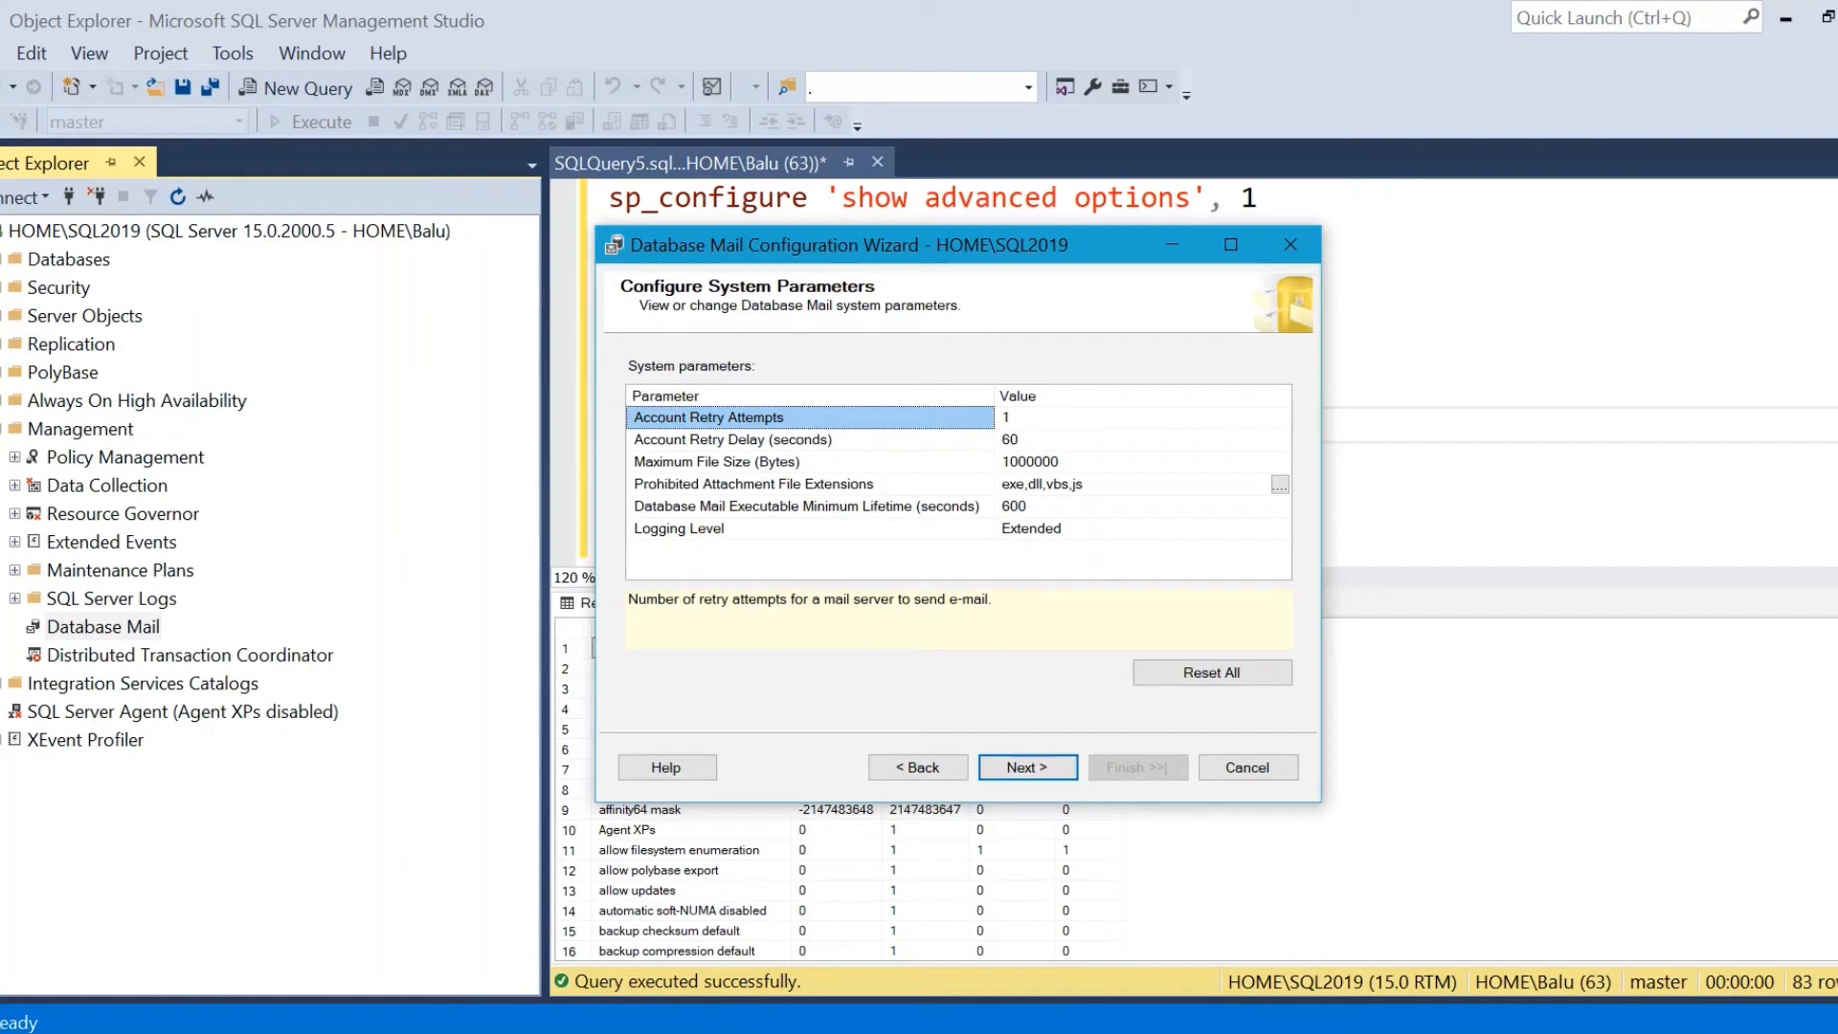
{"action": "left_click", "coordinate": [1020, 462]}
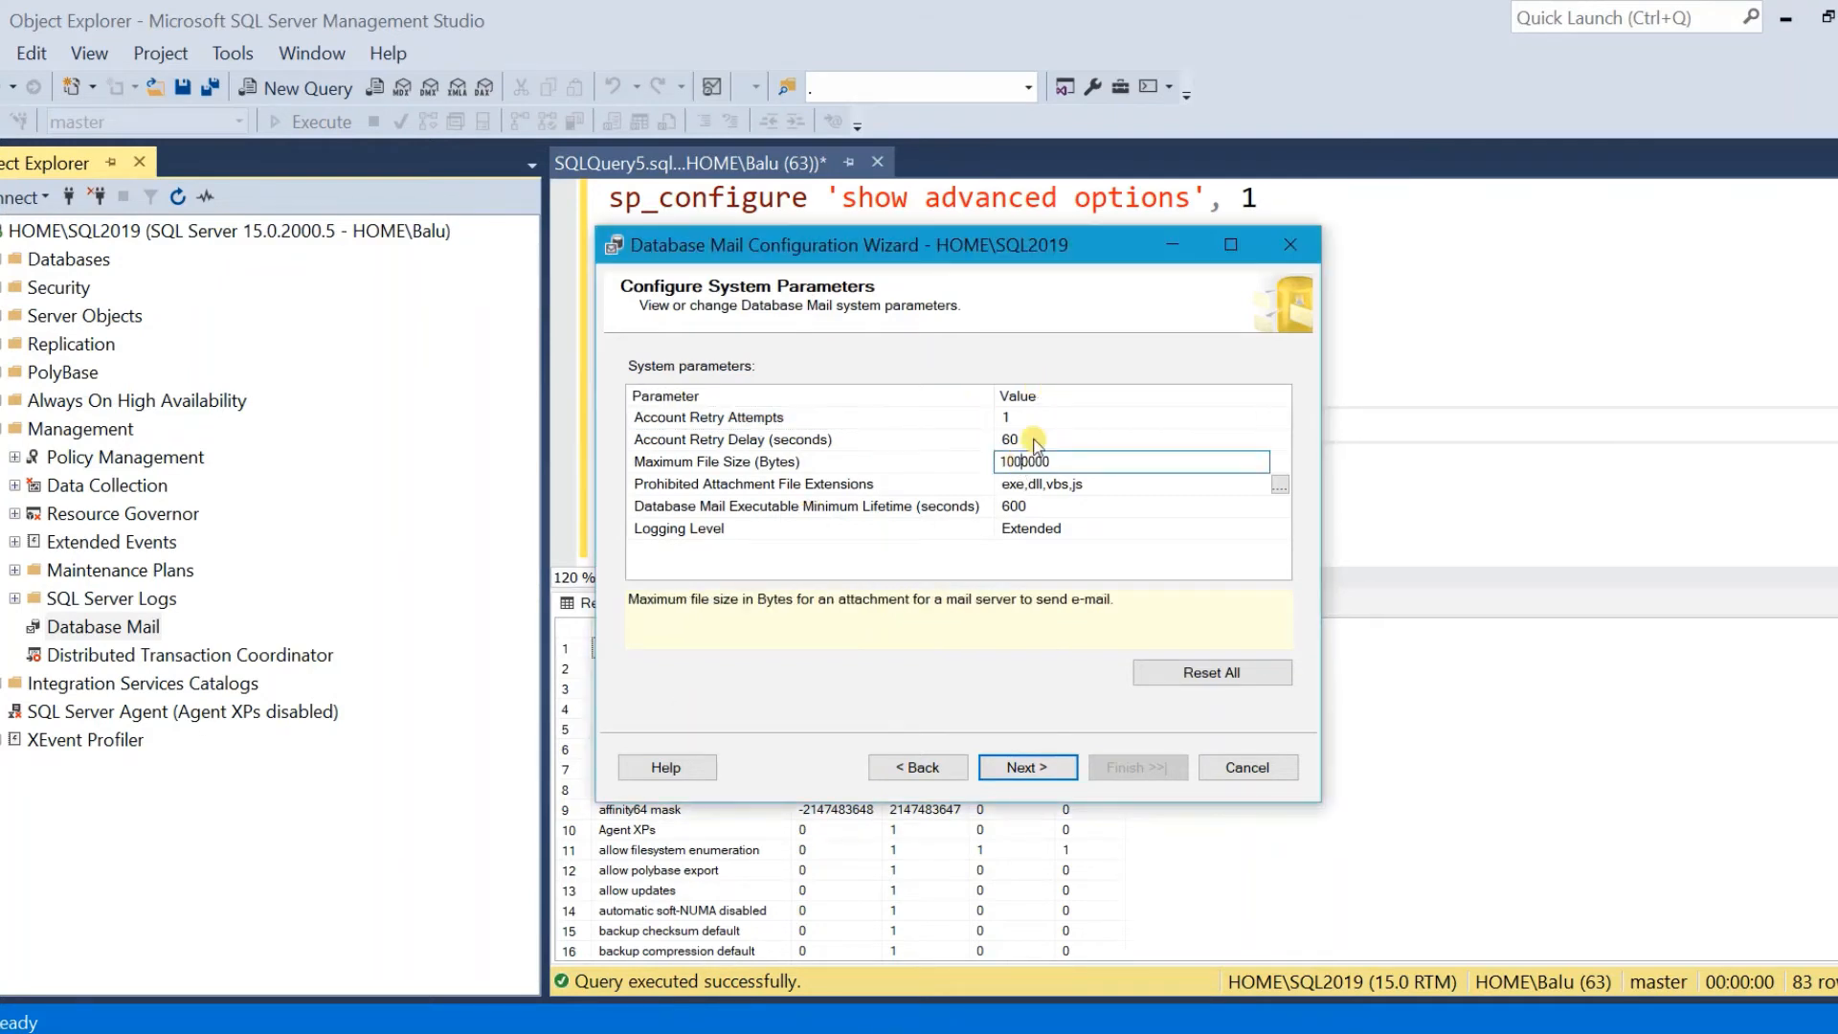
{"action": "left_click", "coordinate": [1034, 440]}
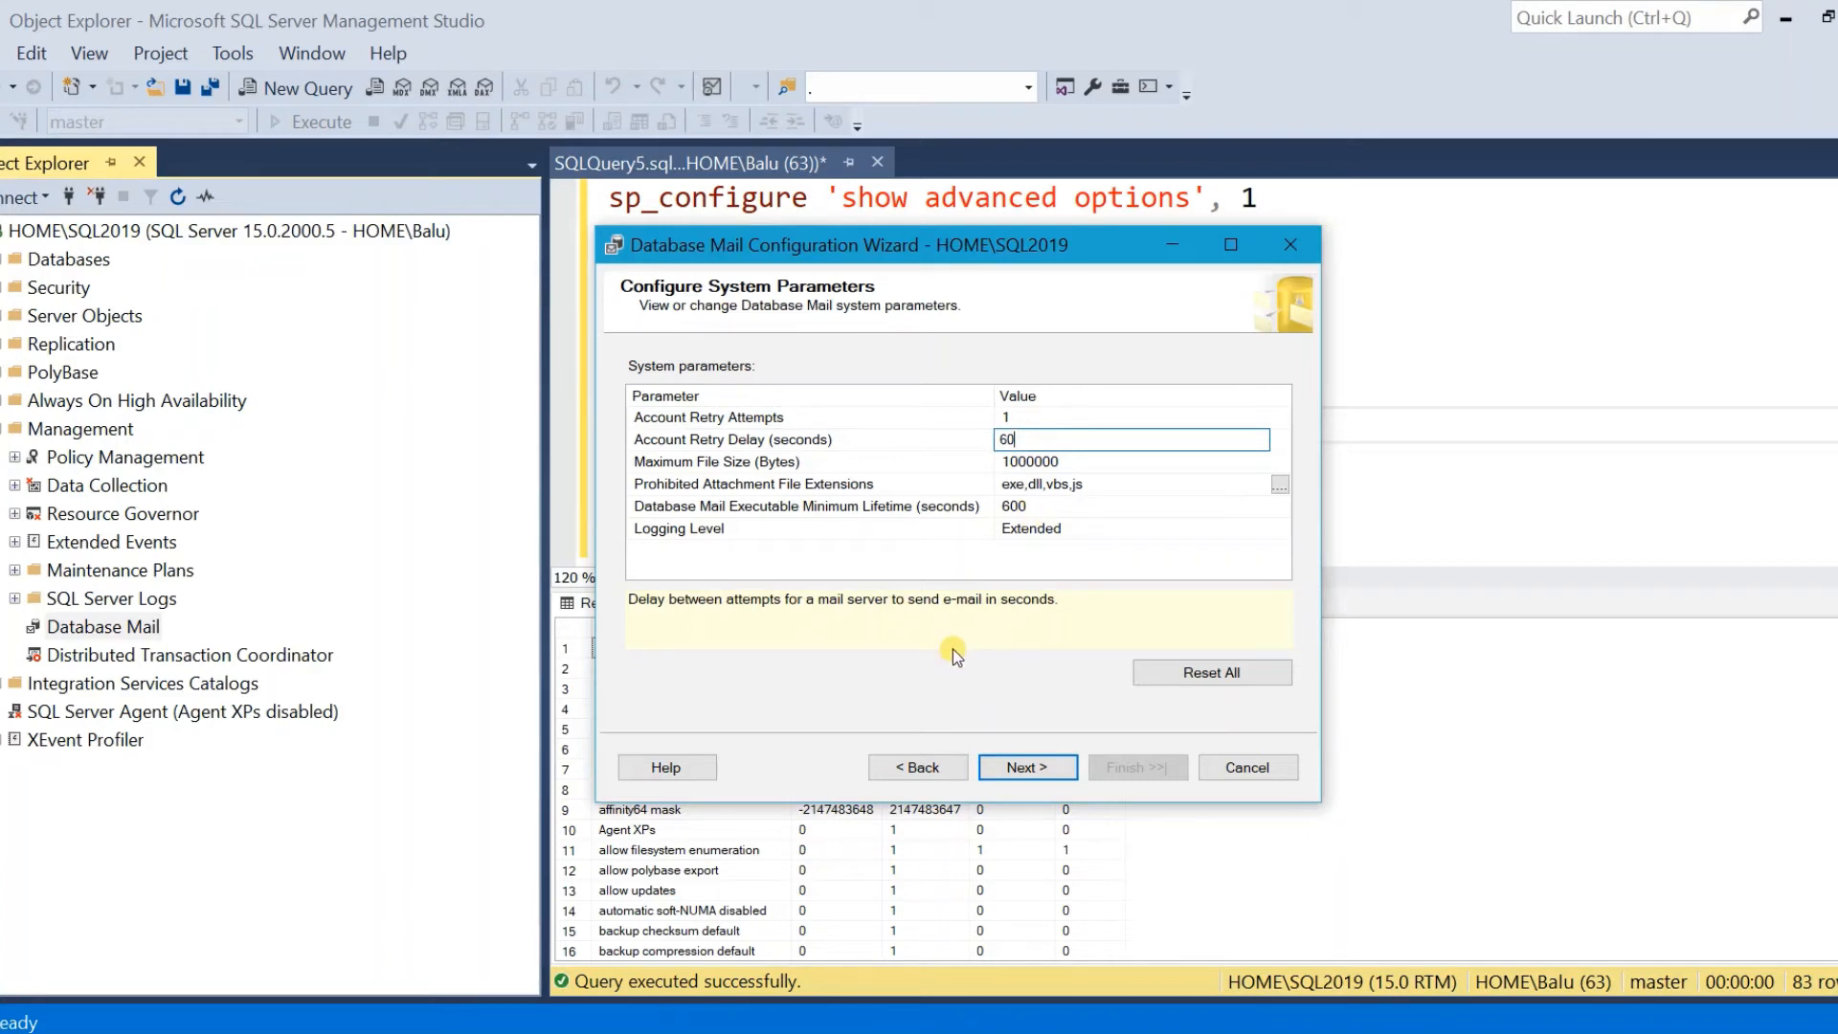
{"action": "left_click", "coordinate": [1041, 769]}
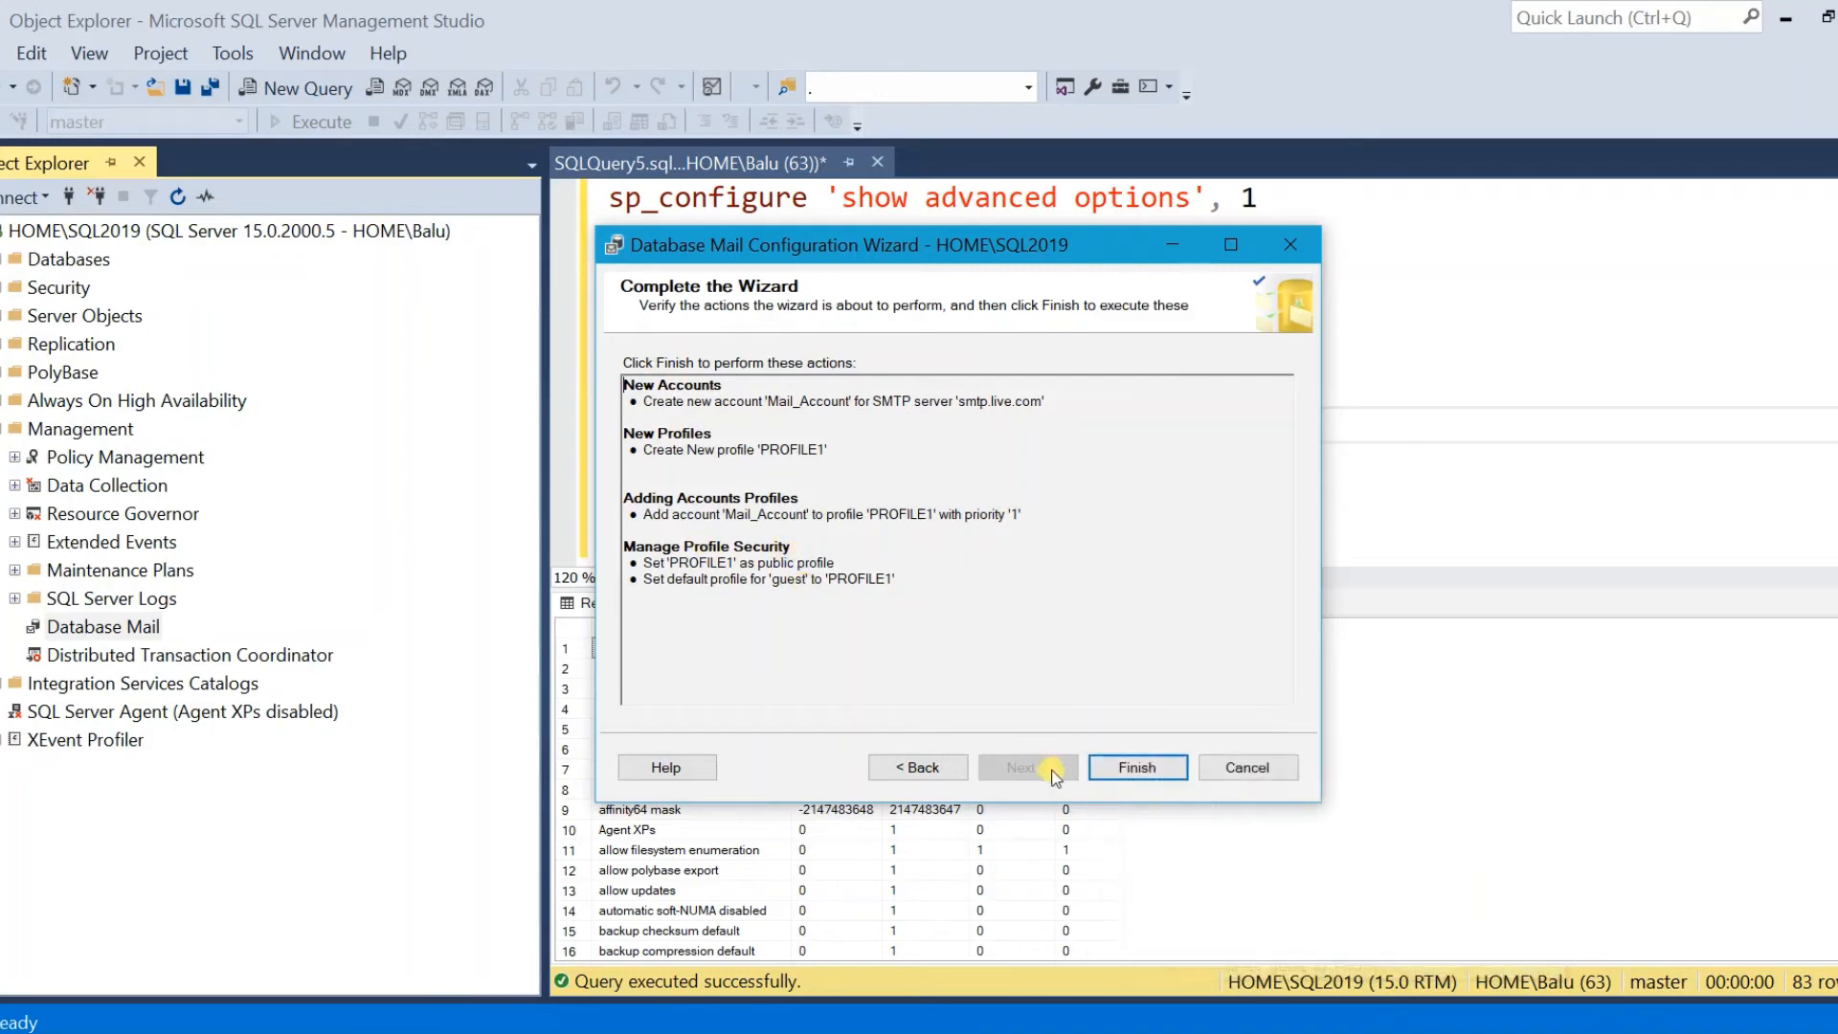
{"action": "left_click", "coordinate": [1138, 768]}
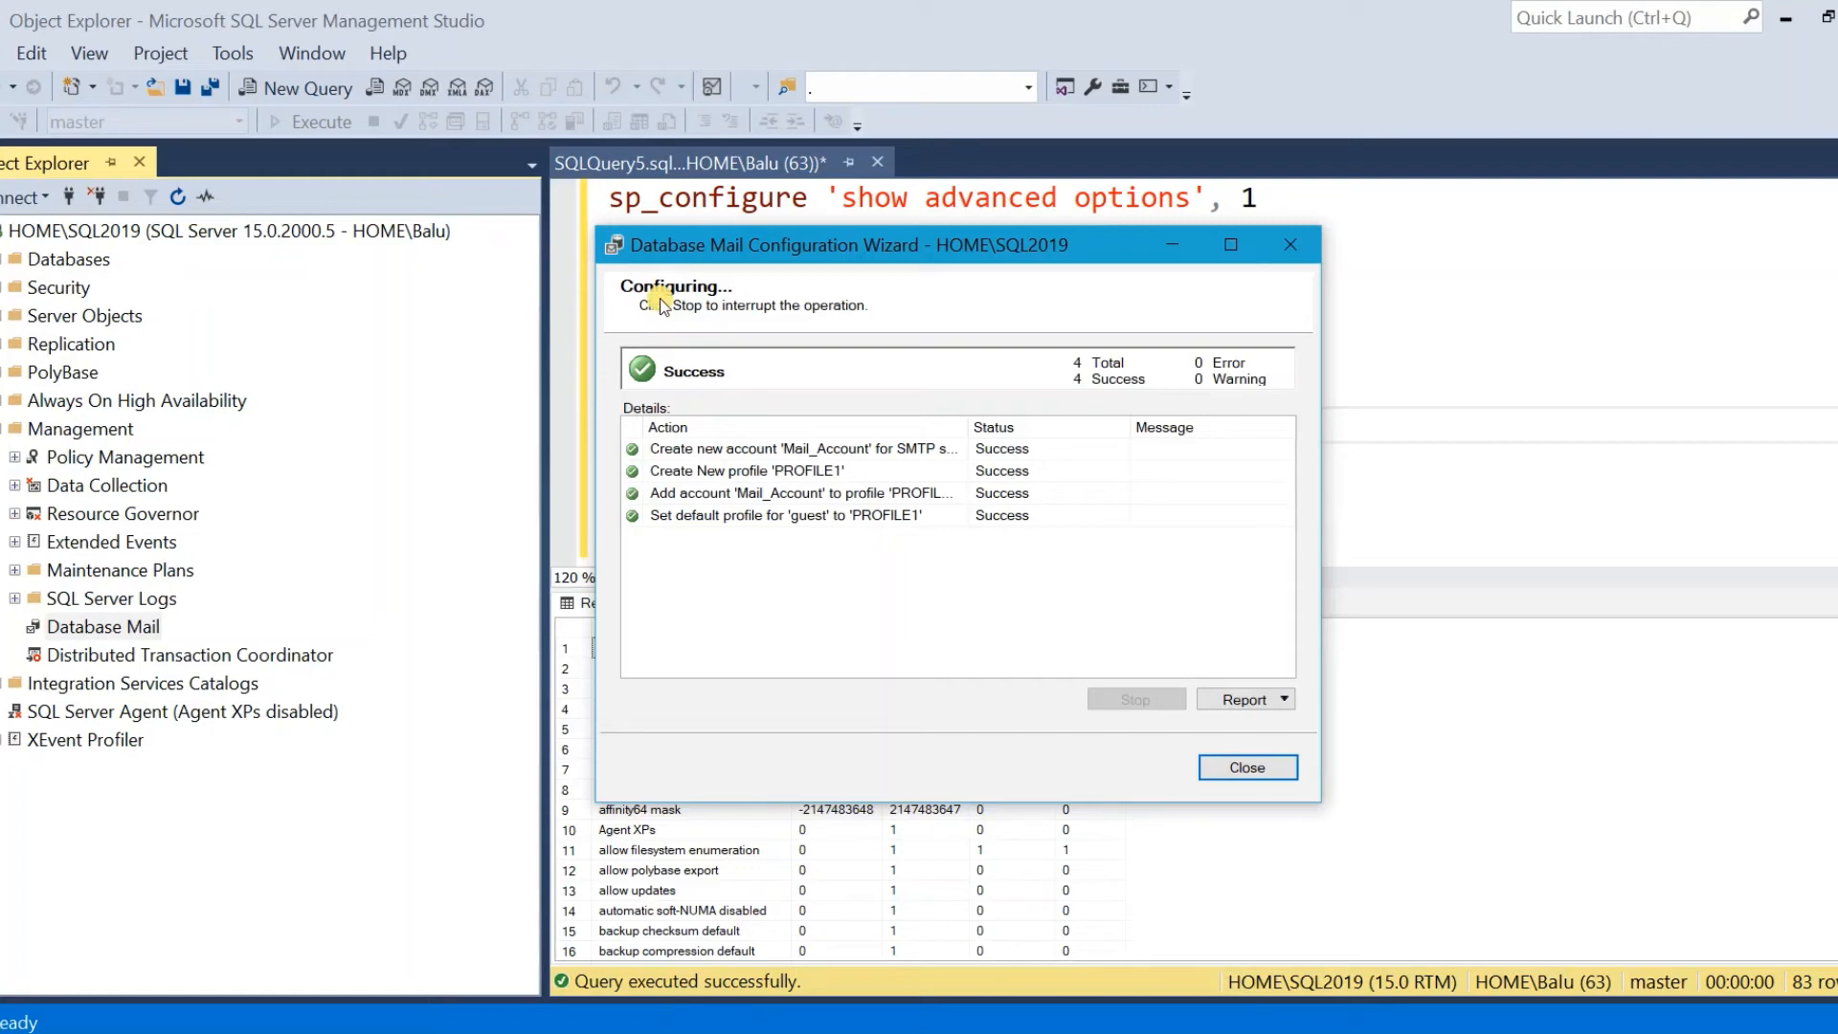
{"action": "left_click", "coordinate": [1252, 768]}
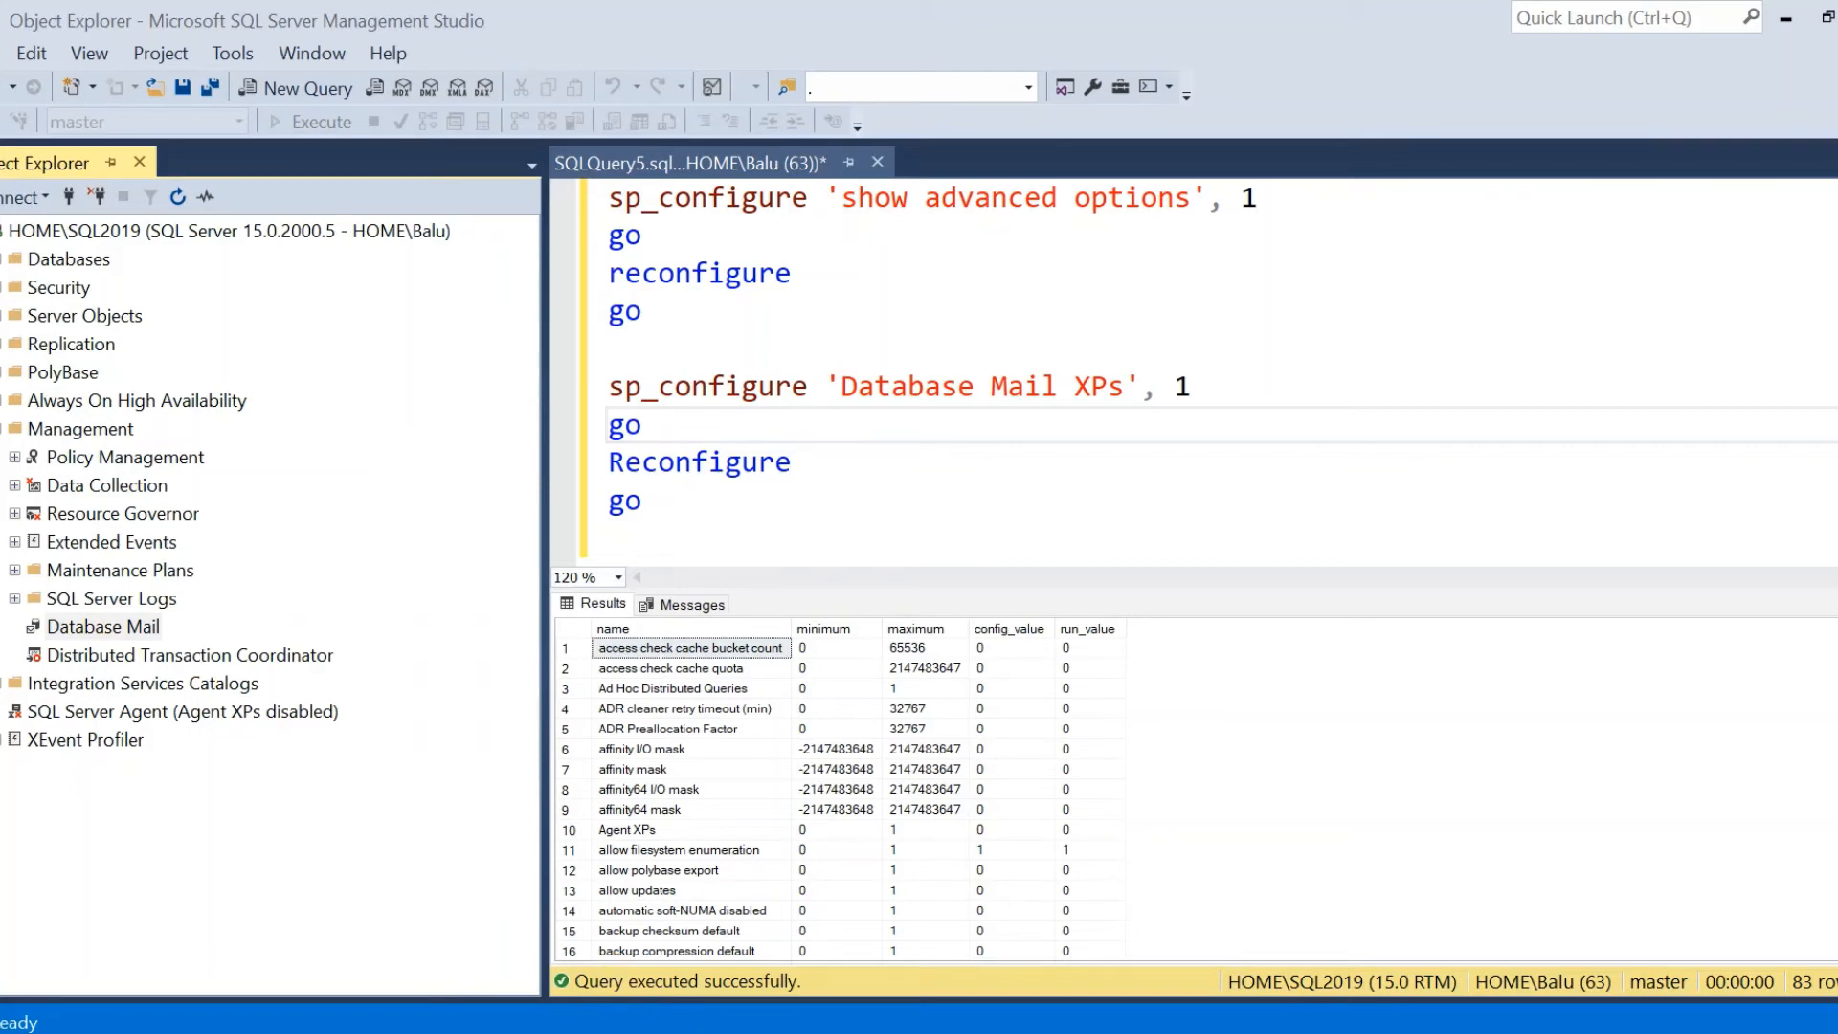
Send a Database Mail test e-mail from PROFILE1 to the recipient's address with the subject "Test email - Demo1"
{"action": "left_click", "coordinate": [143, 632]}
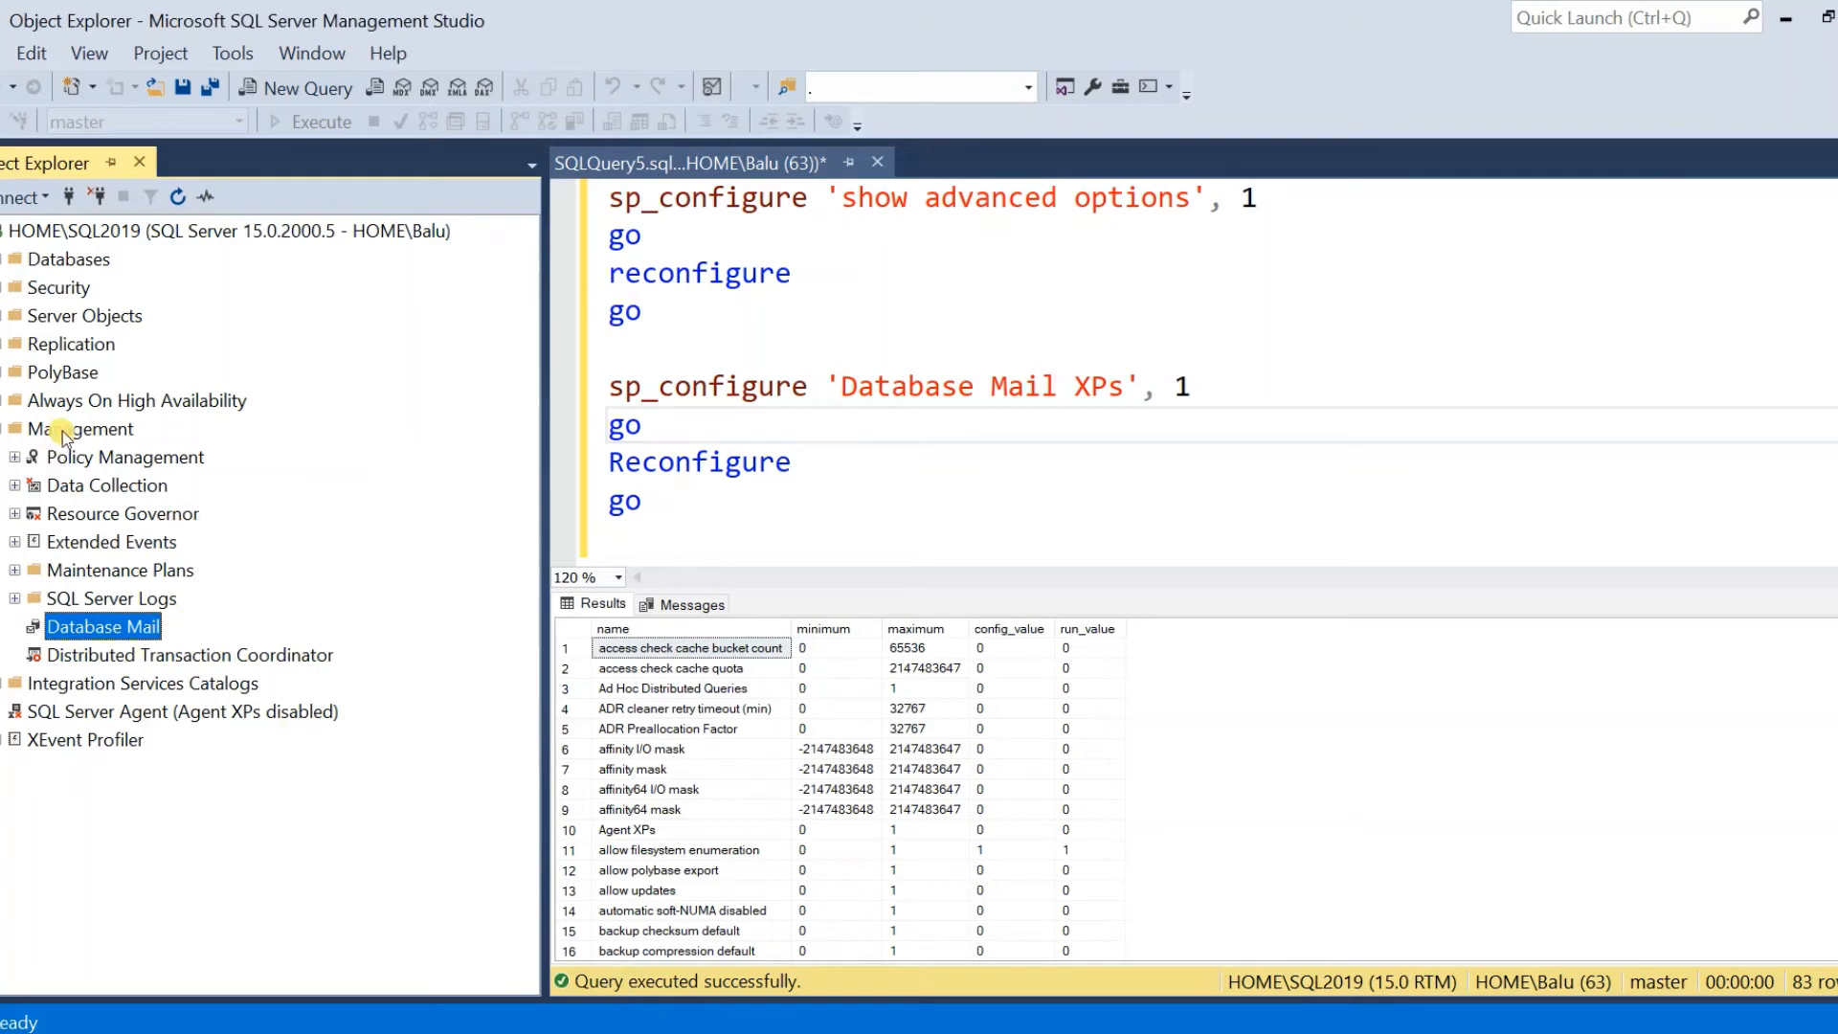
{"action": "right_click", "coordinate": [148, 634]}
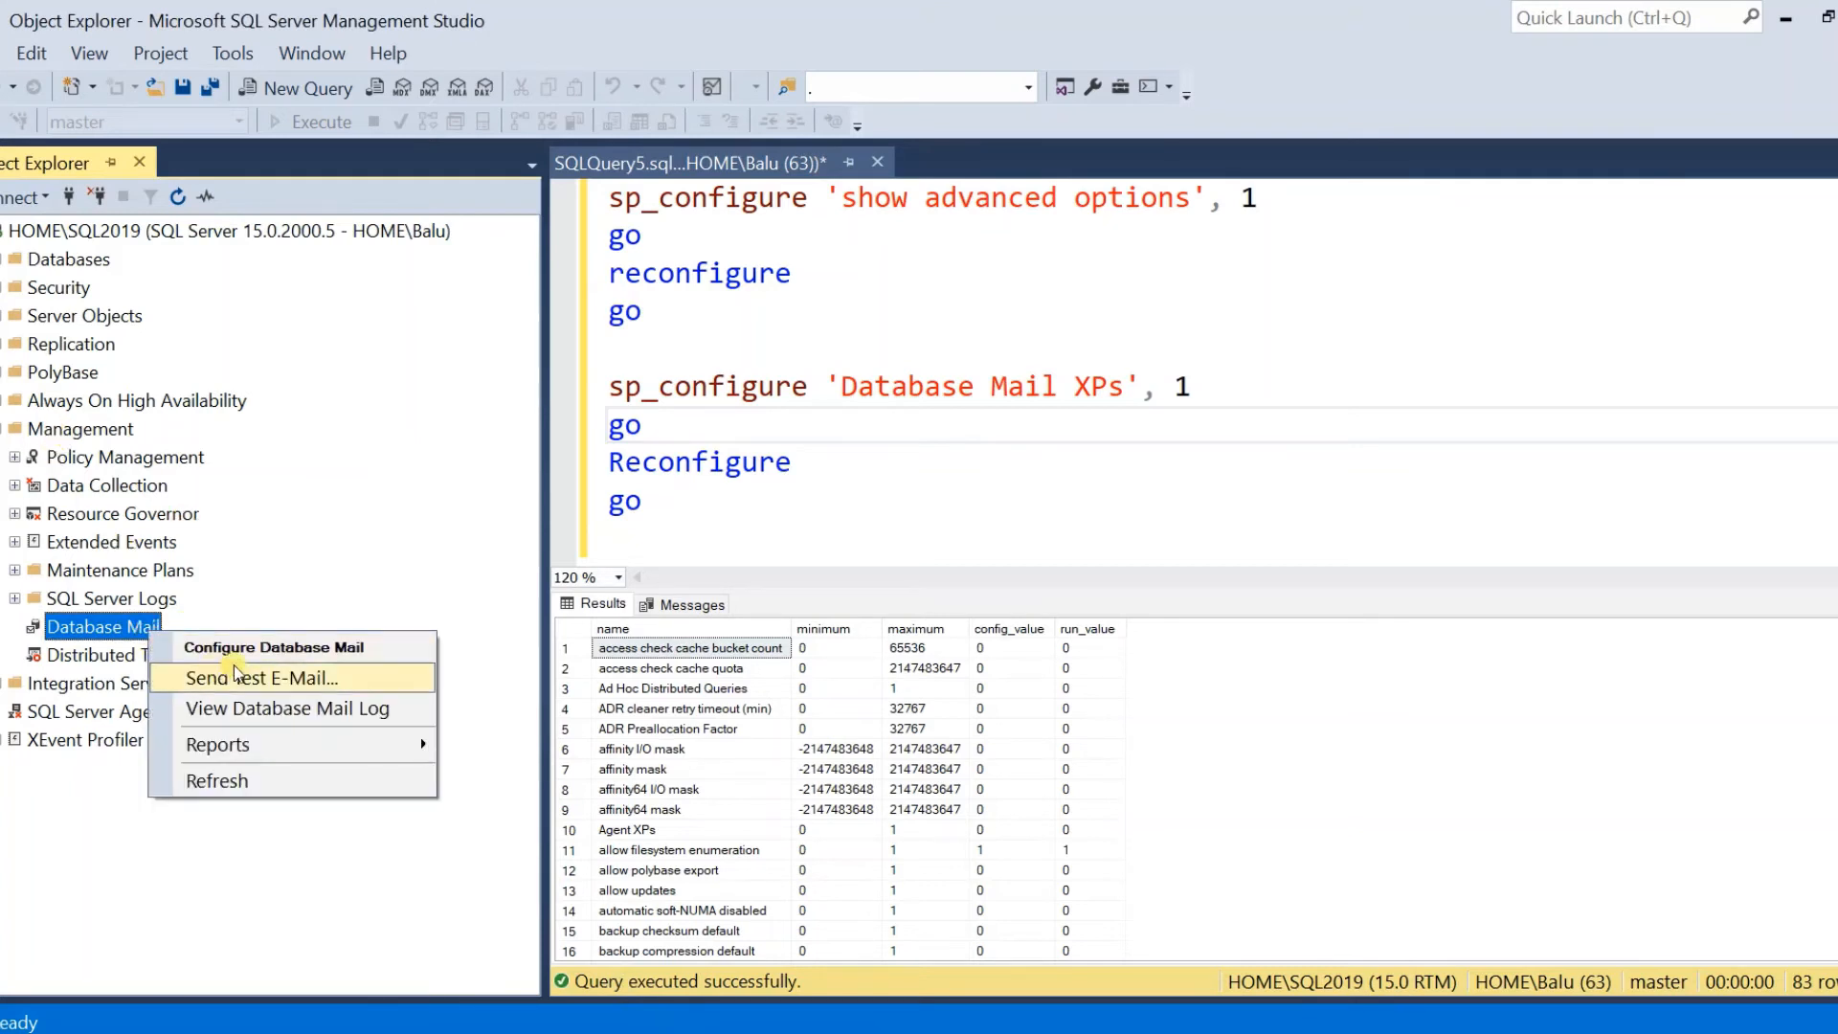
{"action": "left_click", "coordinate": [383, 678]}
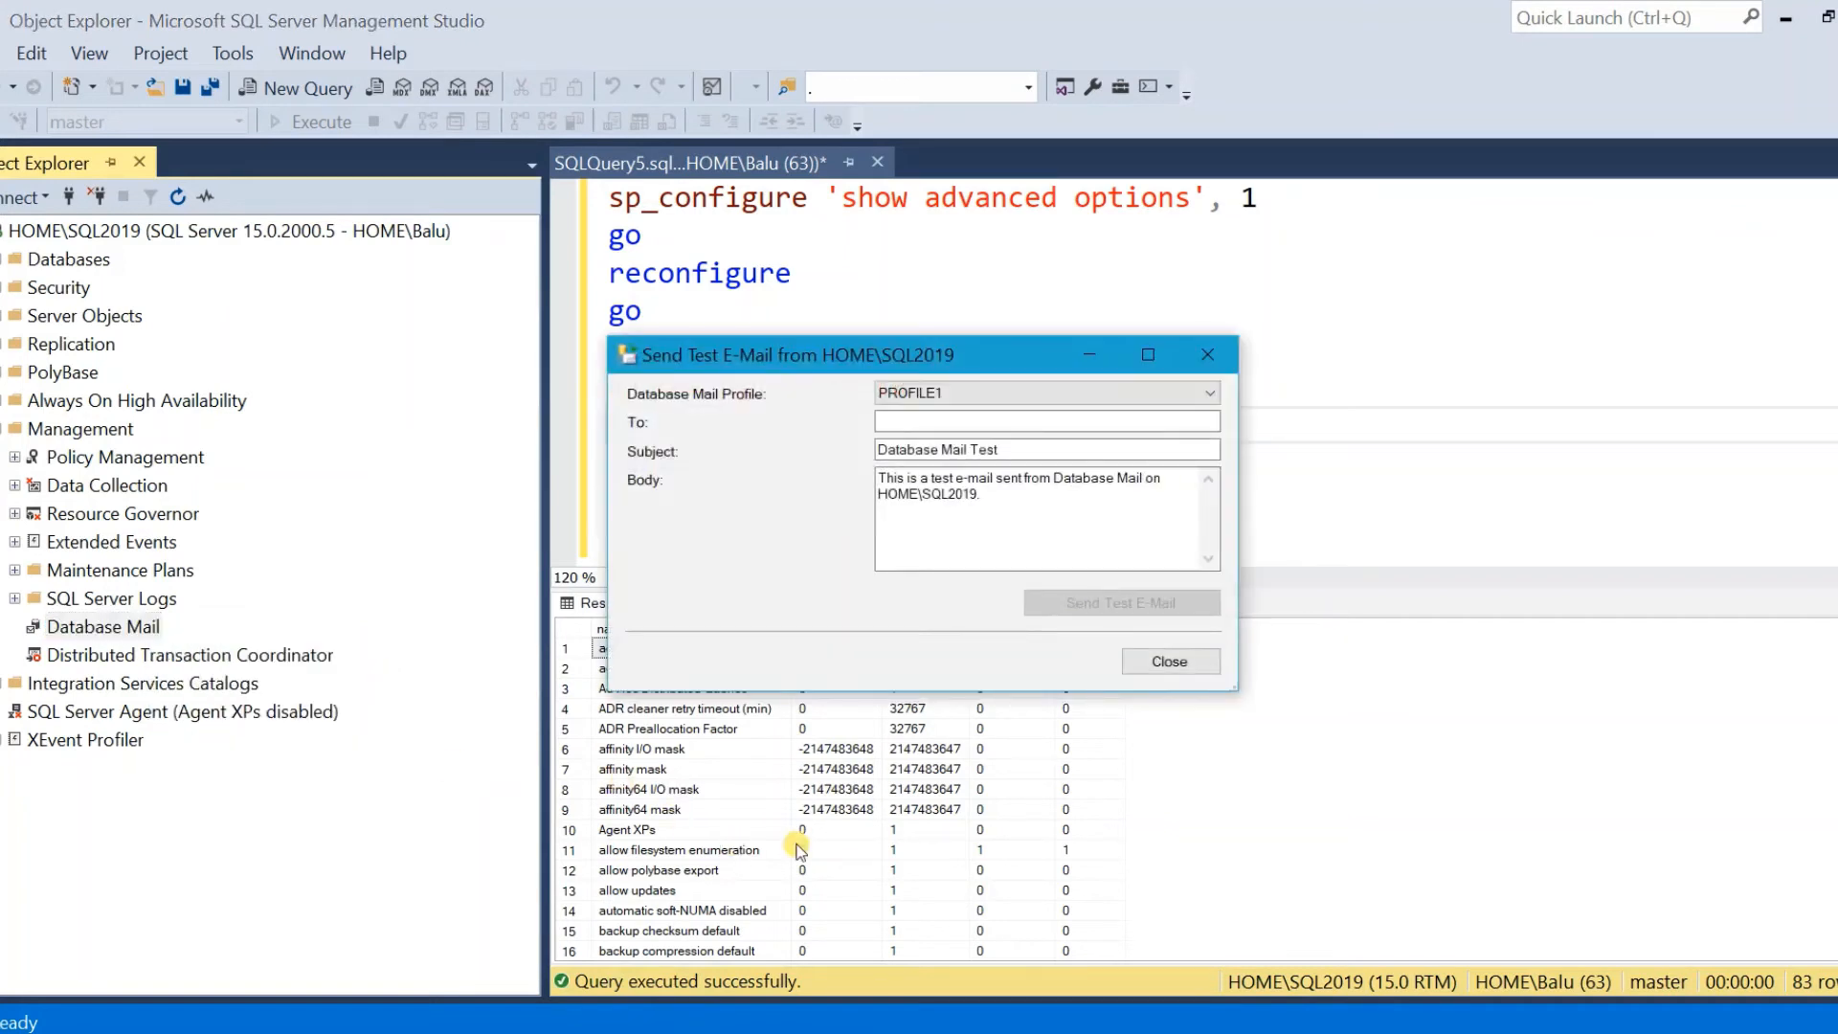
{"action": "left_click", "coordinate": [921, 423]}
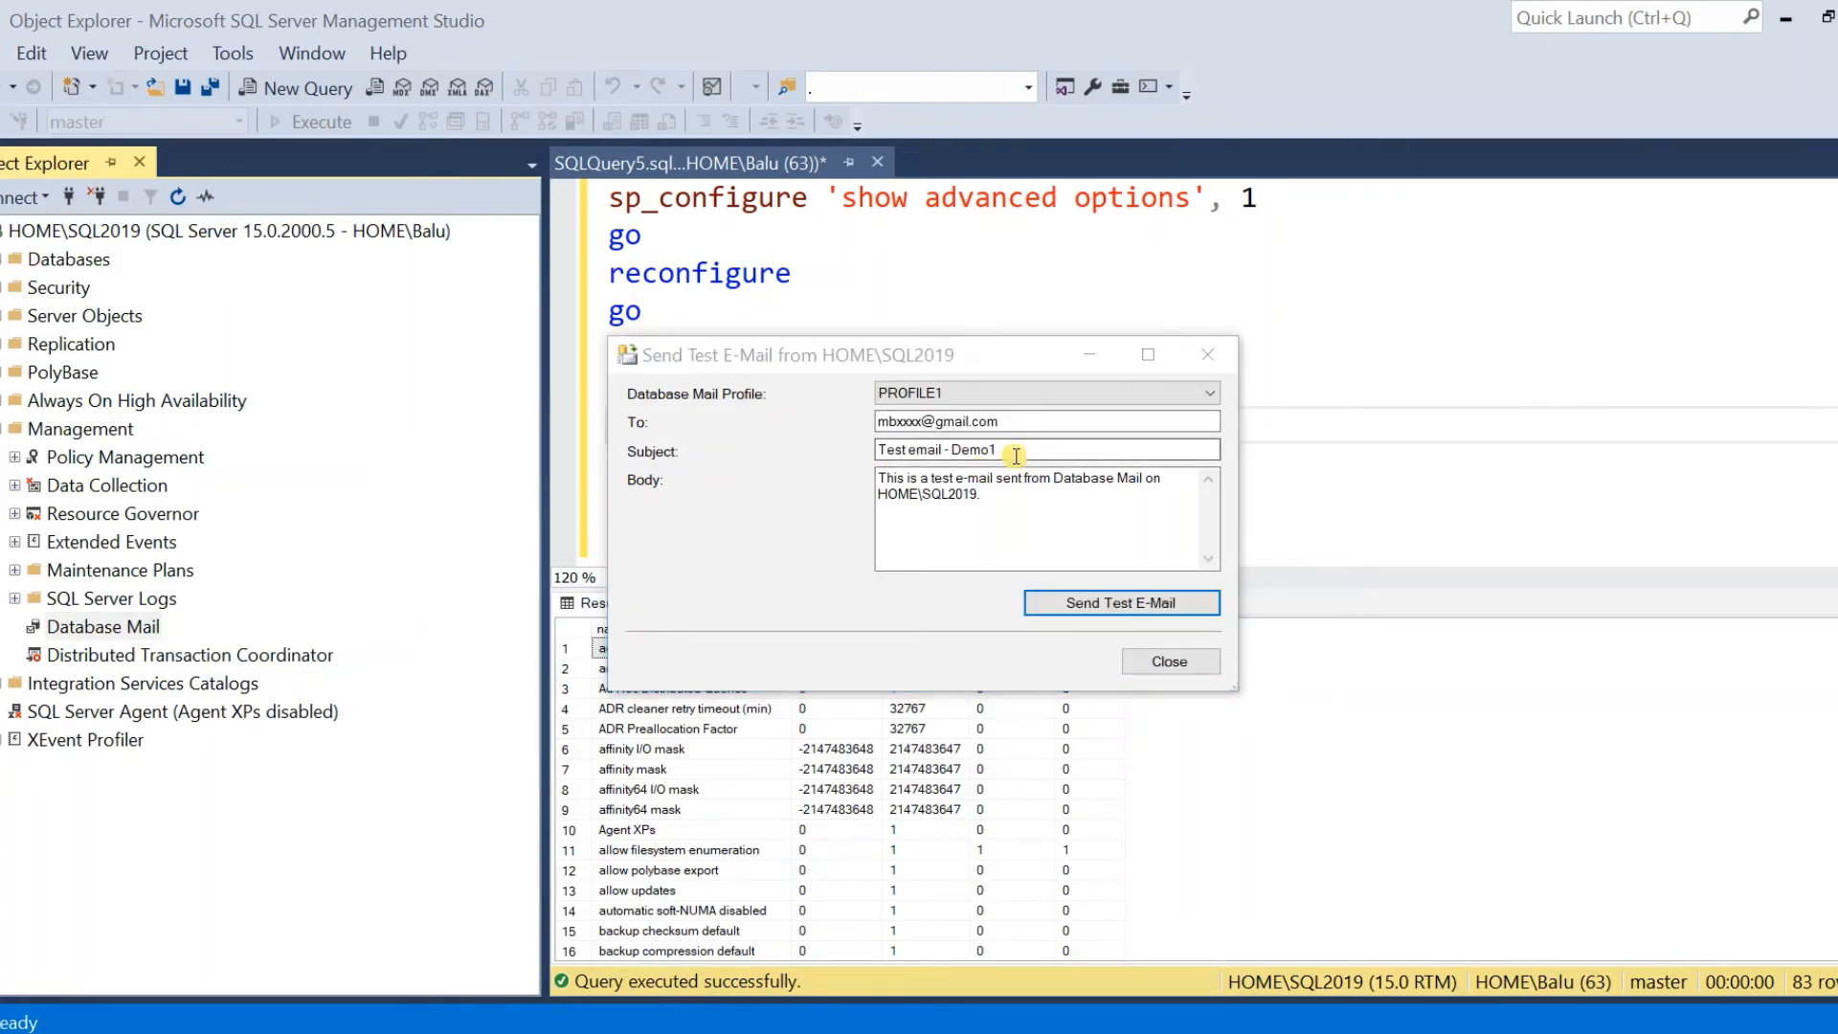
{"action": "left_click", "coordinate": [1015, 456]}
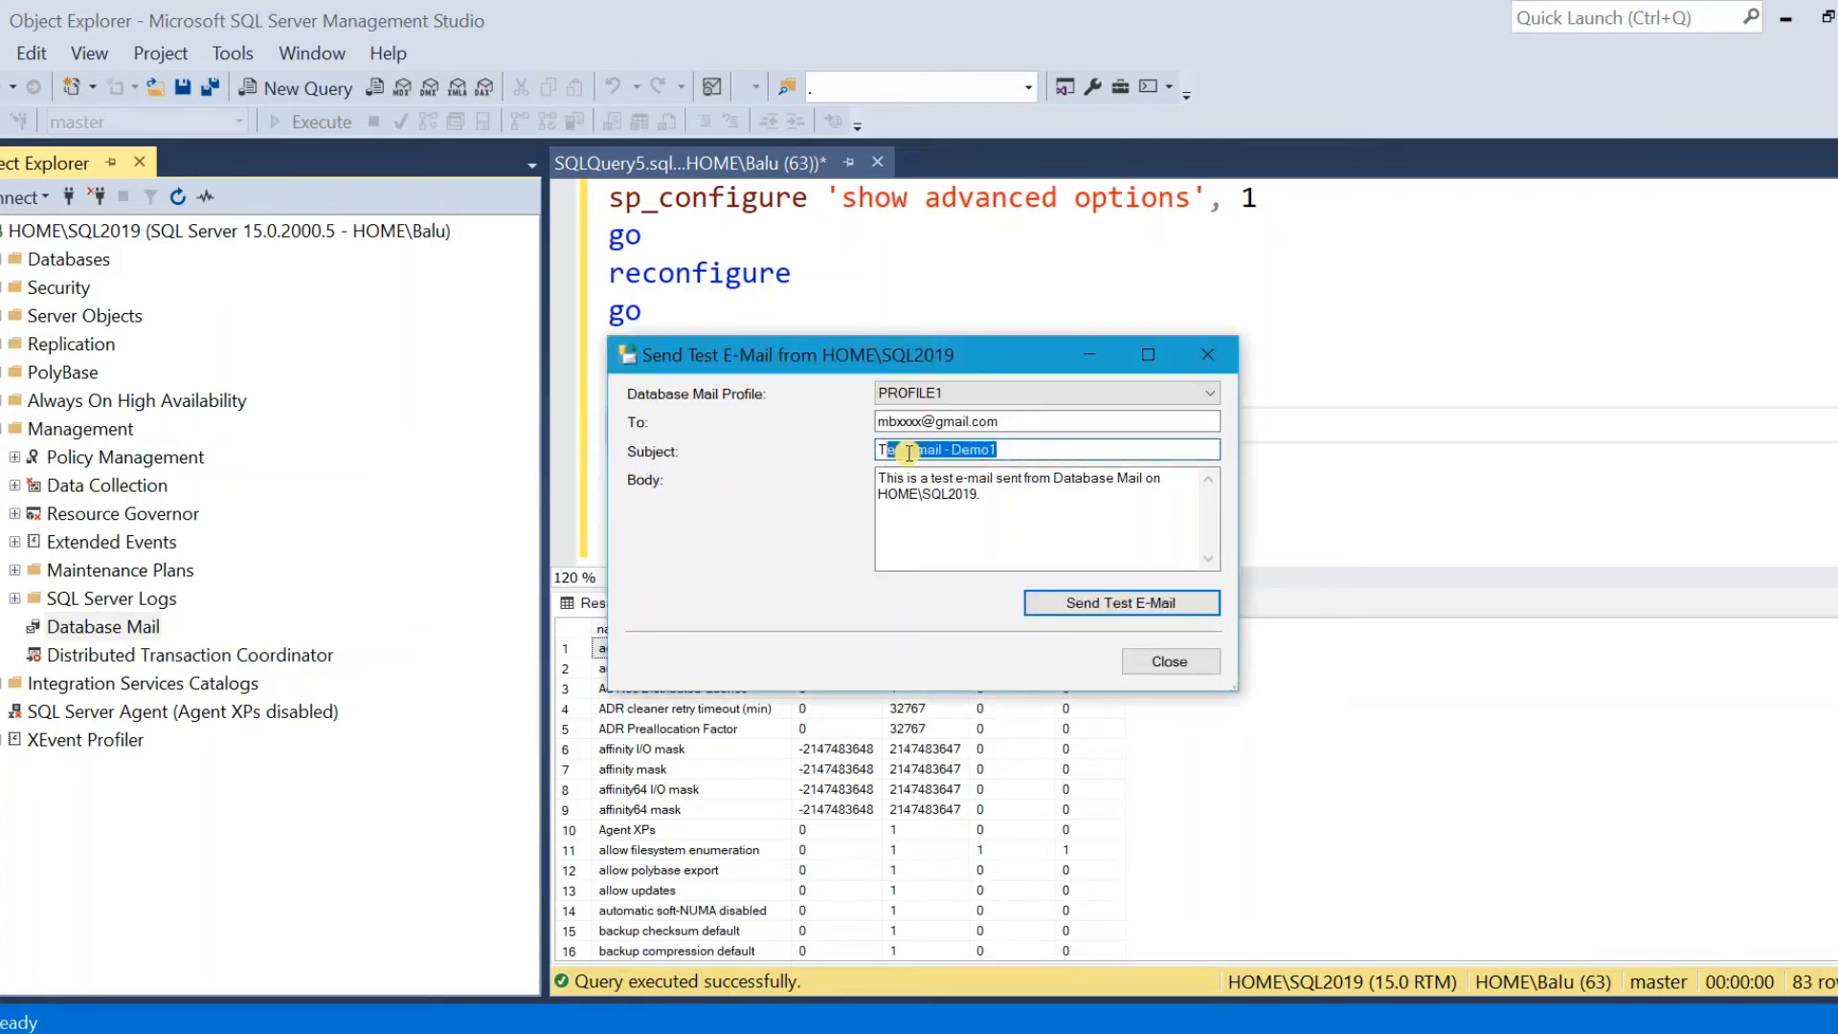
{"action": "left_click", "coordinate": [989, 527]}
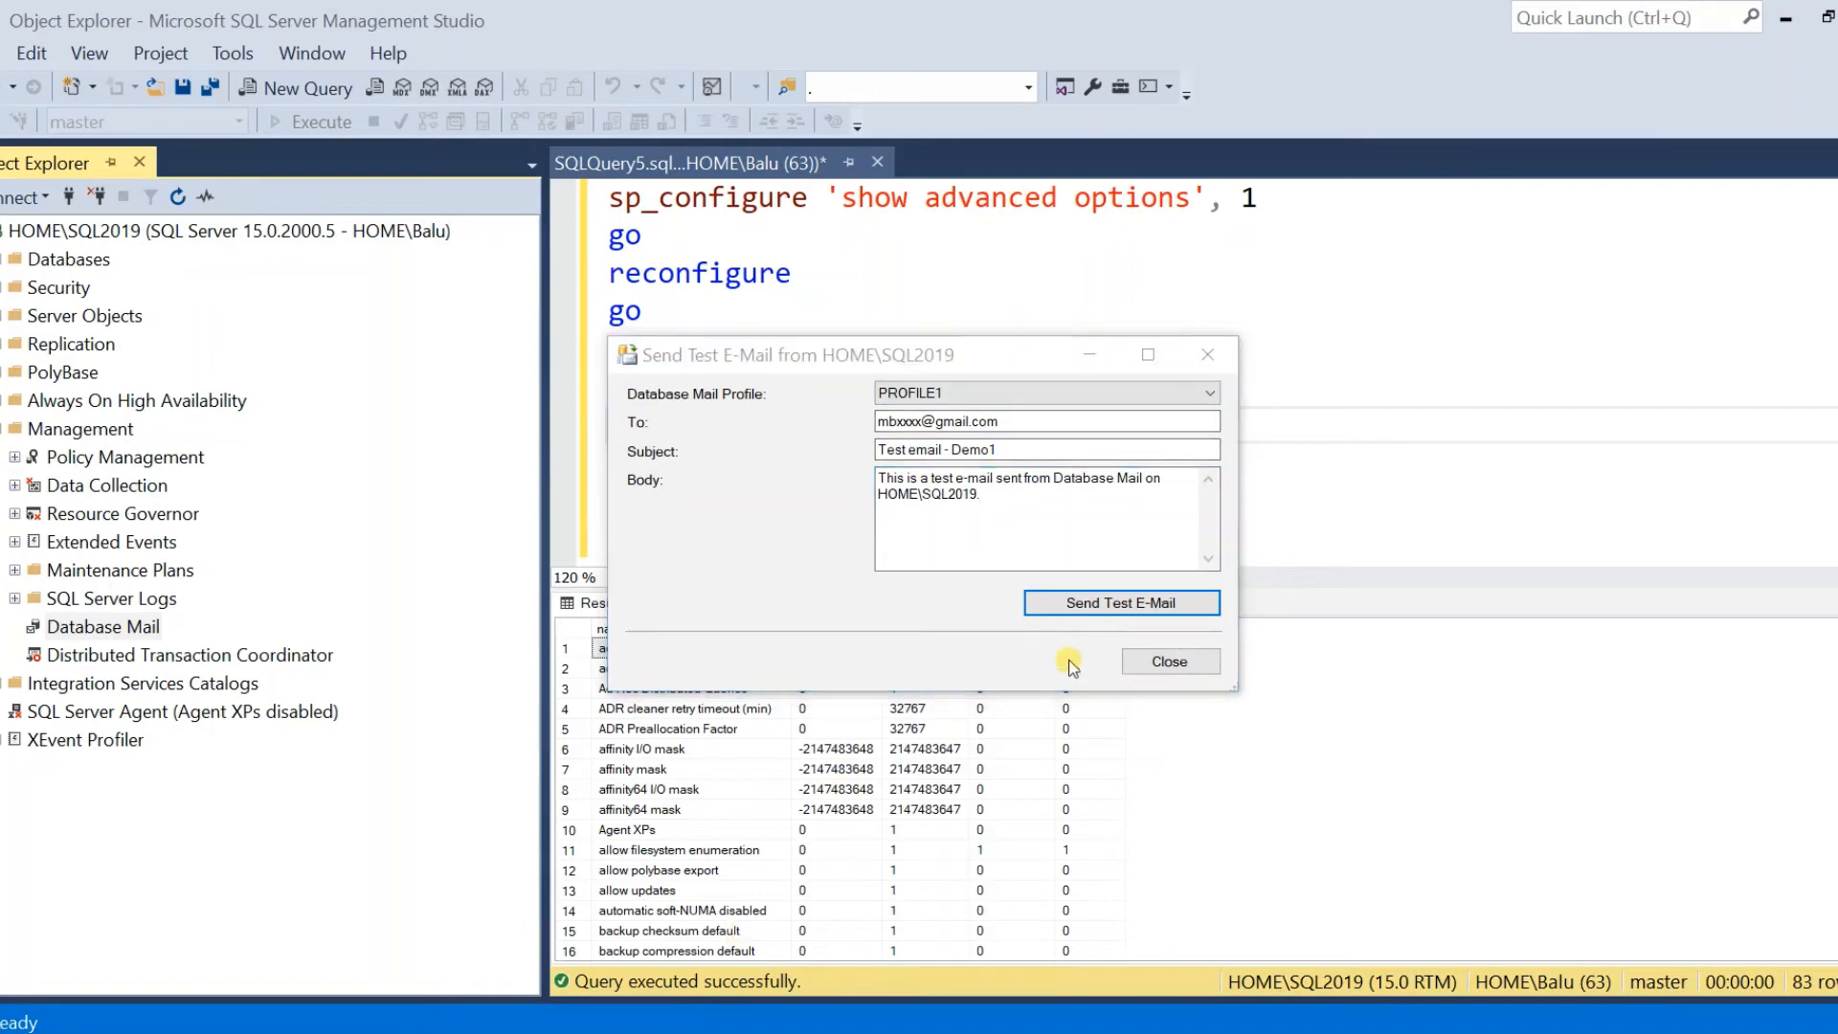
{"action": "left_click", "coordinate": [1098, 613]}
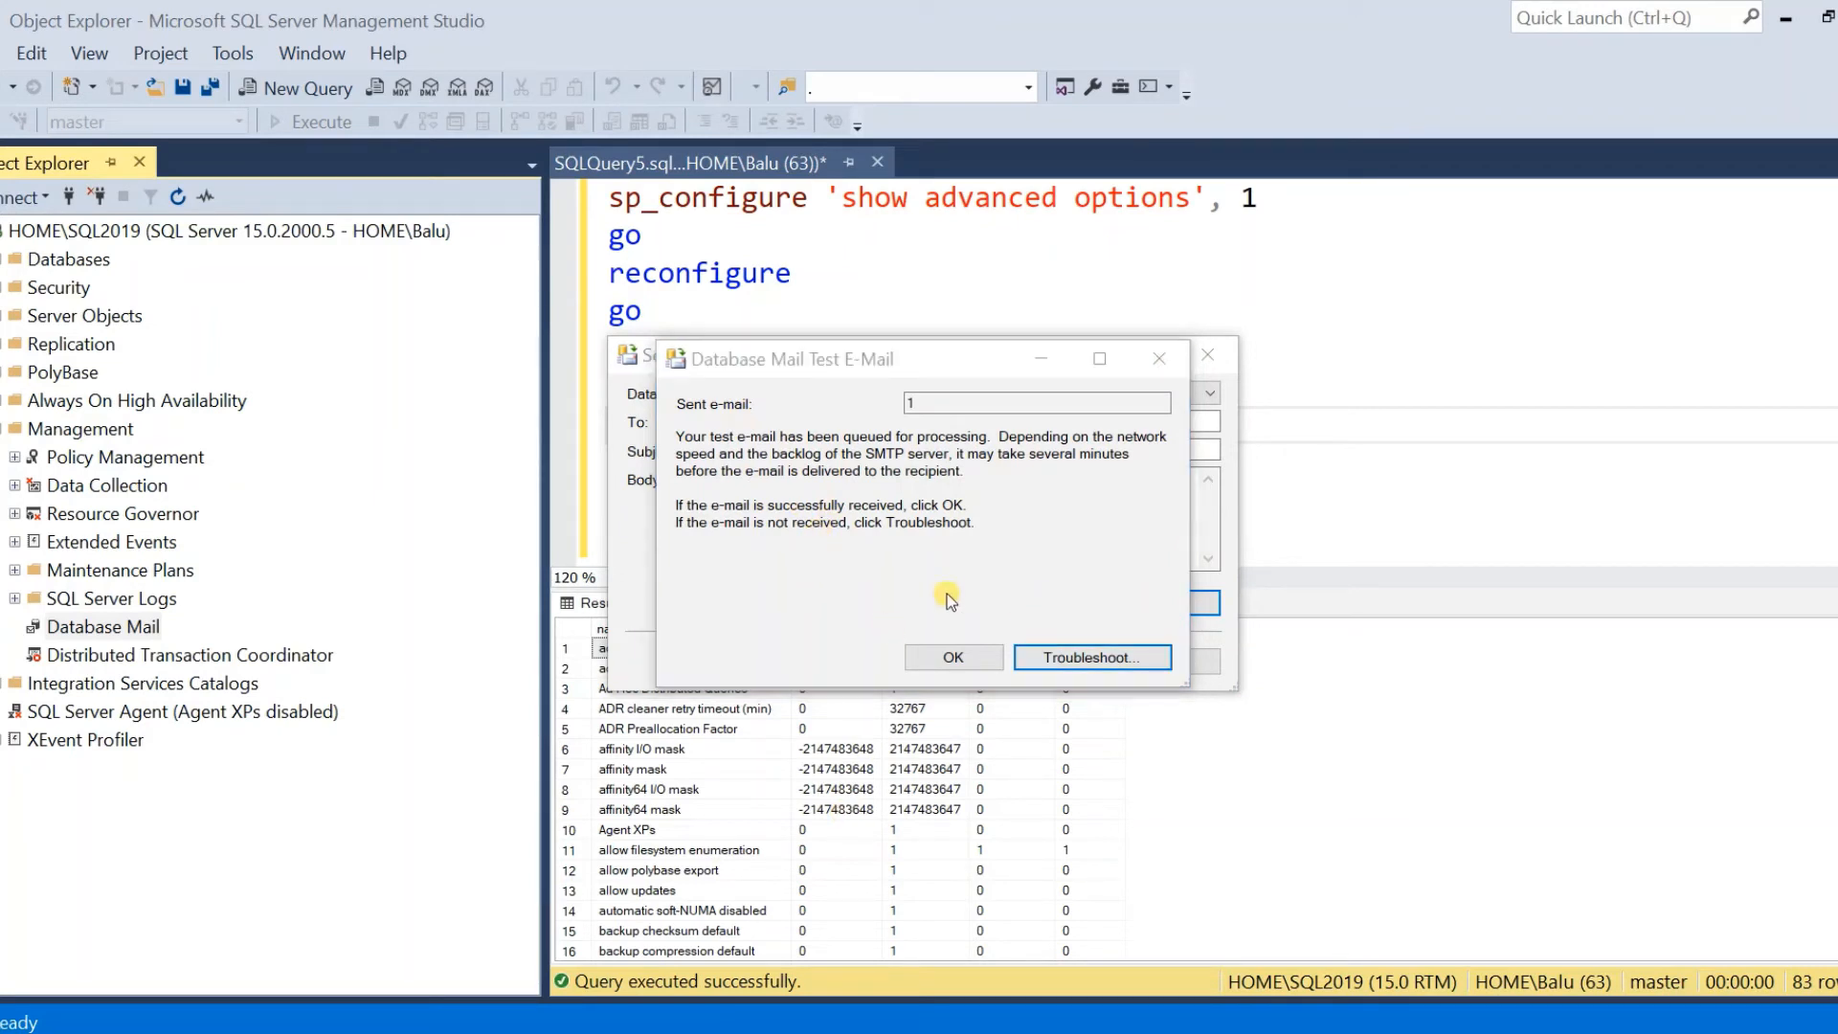
{"action": "left_click", "coordinate": [945, 658]}
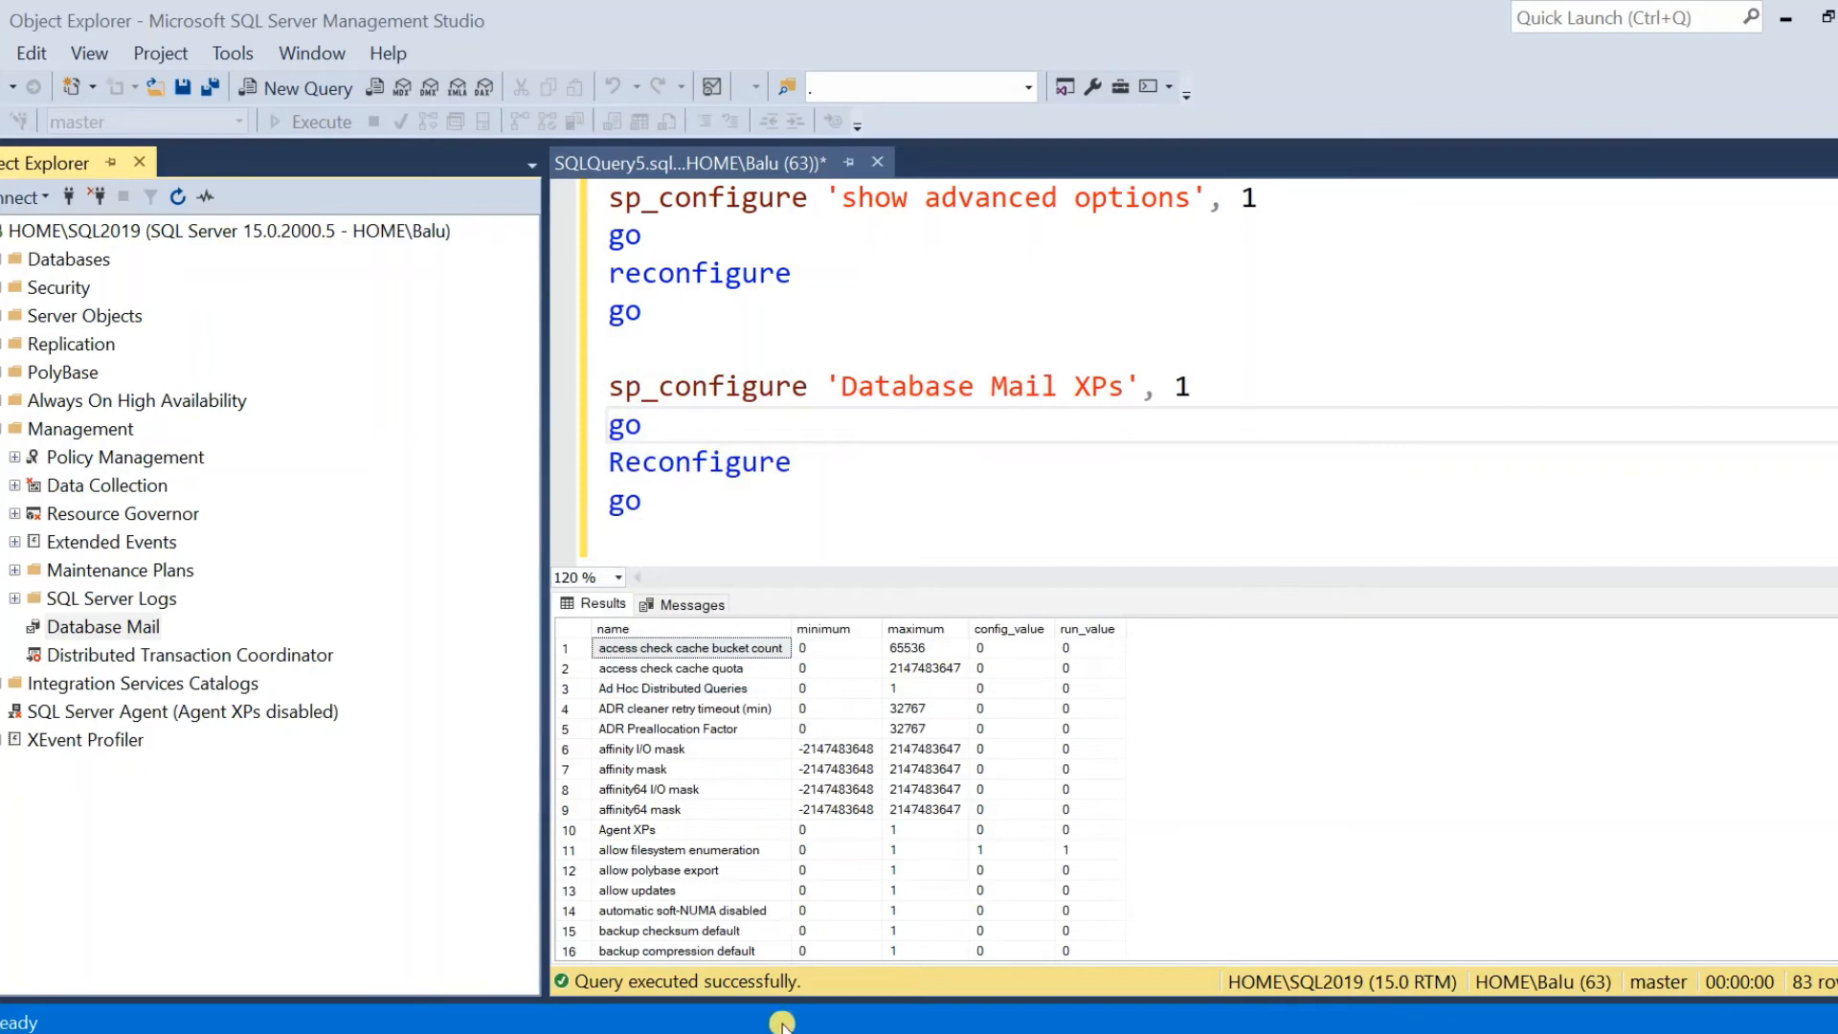
Switch to Gmail in the browser and read the received Database Mail test message, returning to SQL Server Management Studio
{"action": "left_click", "coordinate": [752, 952]}
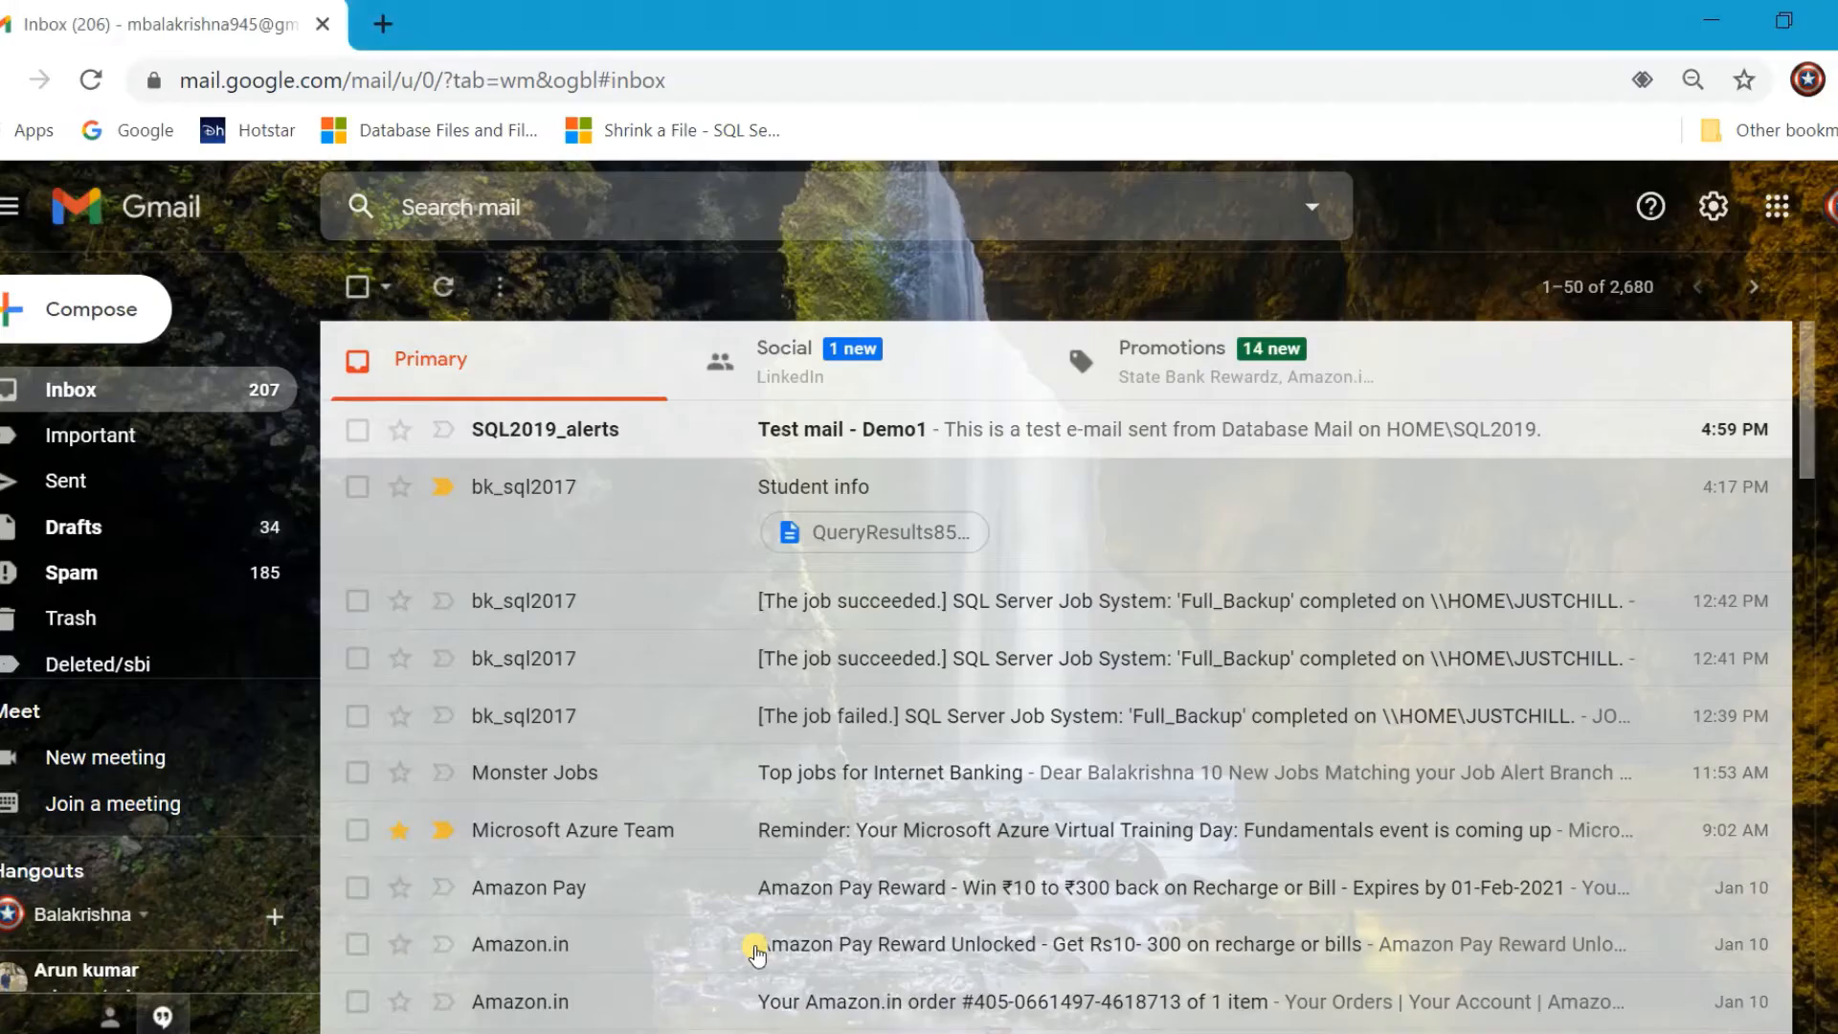
{"action": "left_click", "coordinate": [673, 438]}
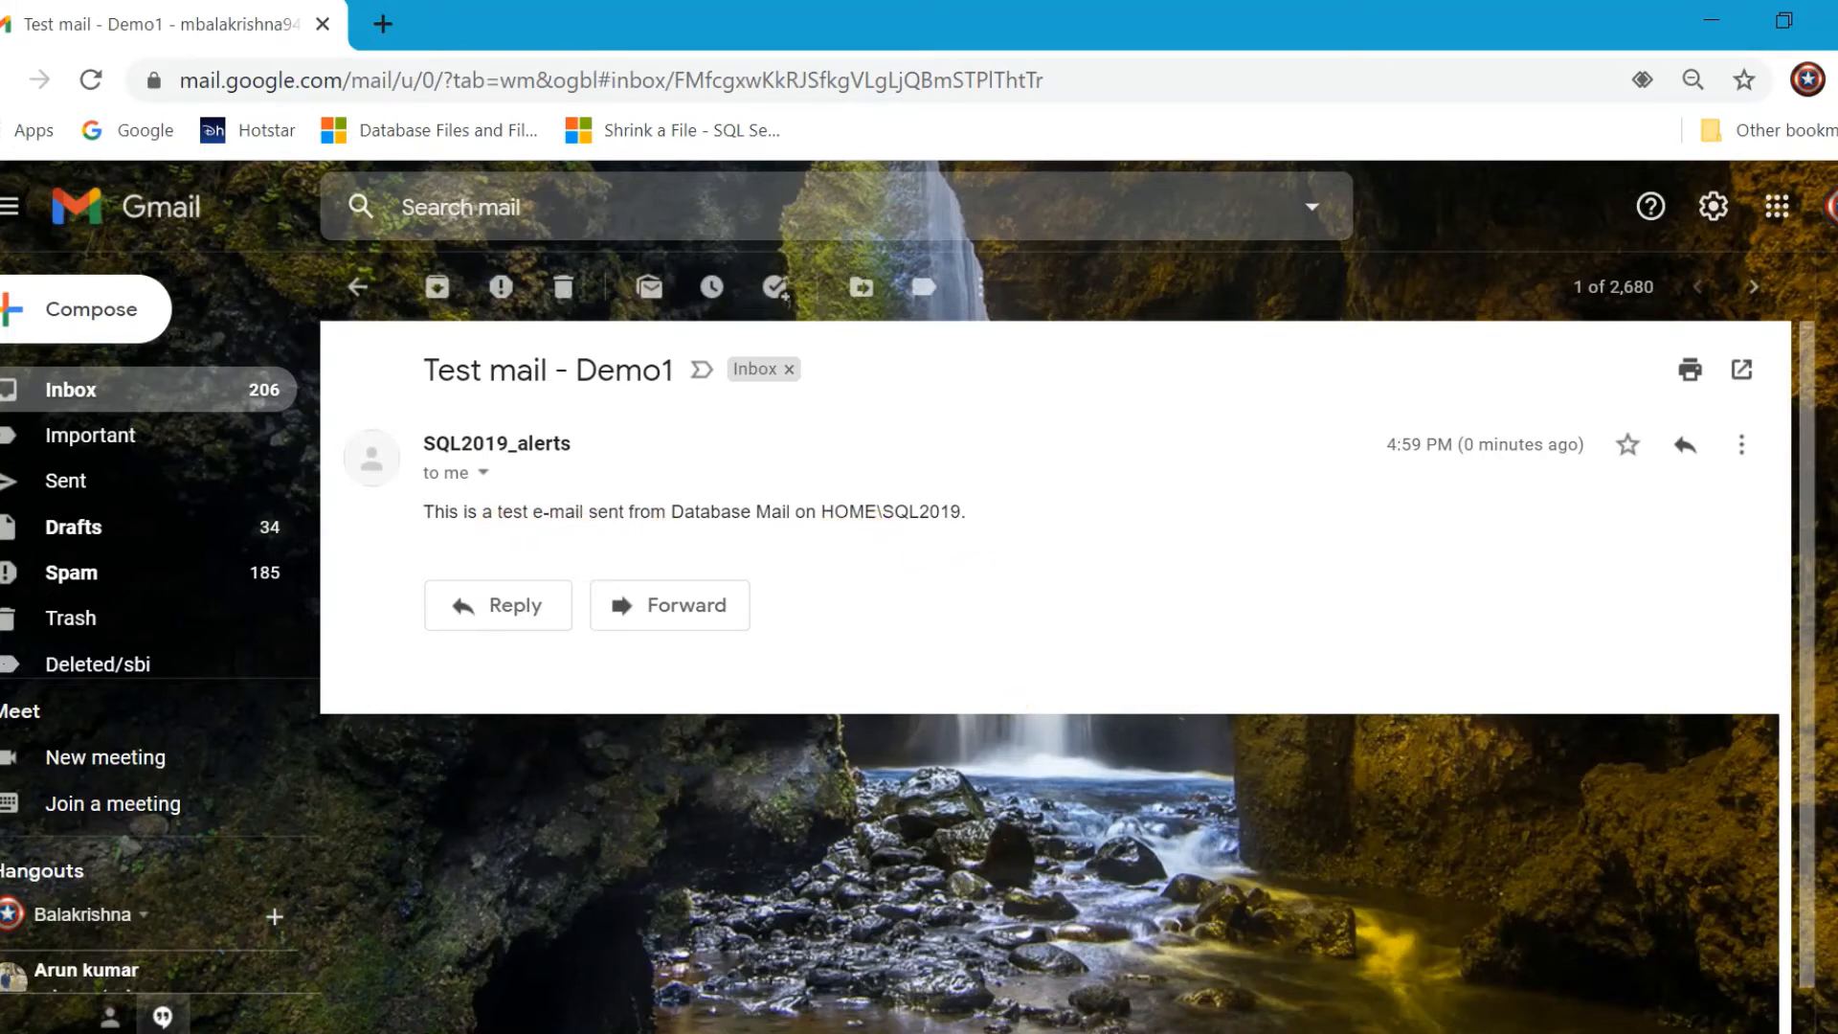
{"action": "left_click", "coordinate": [1028, 1030]}
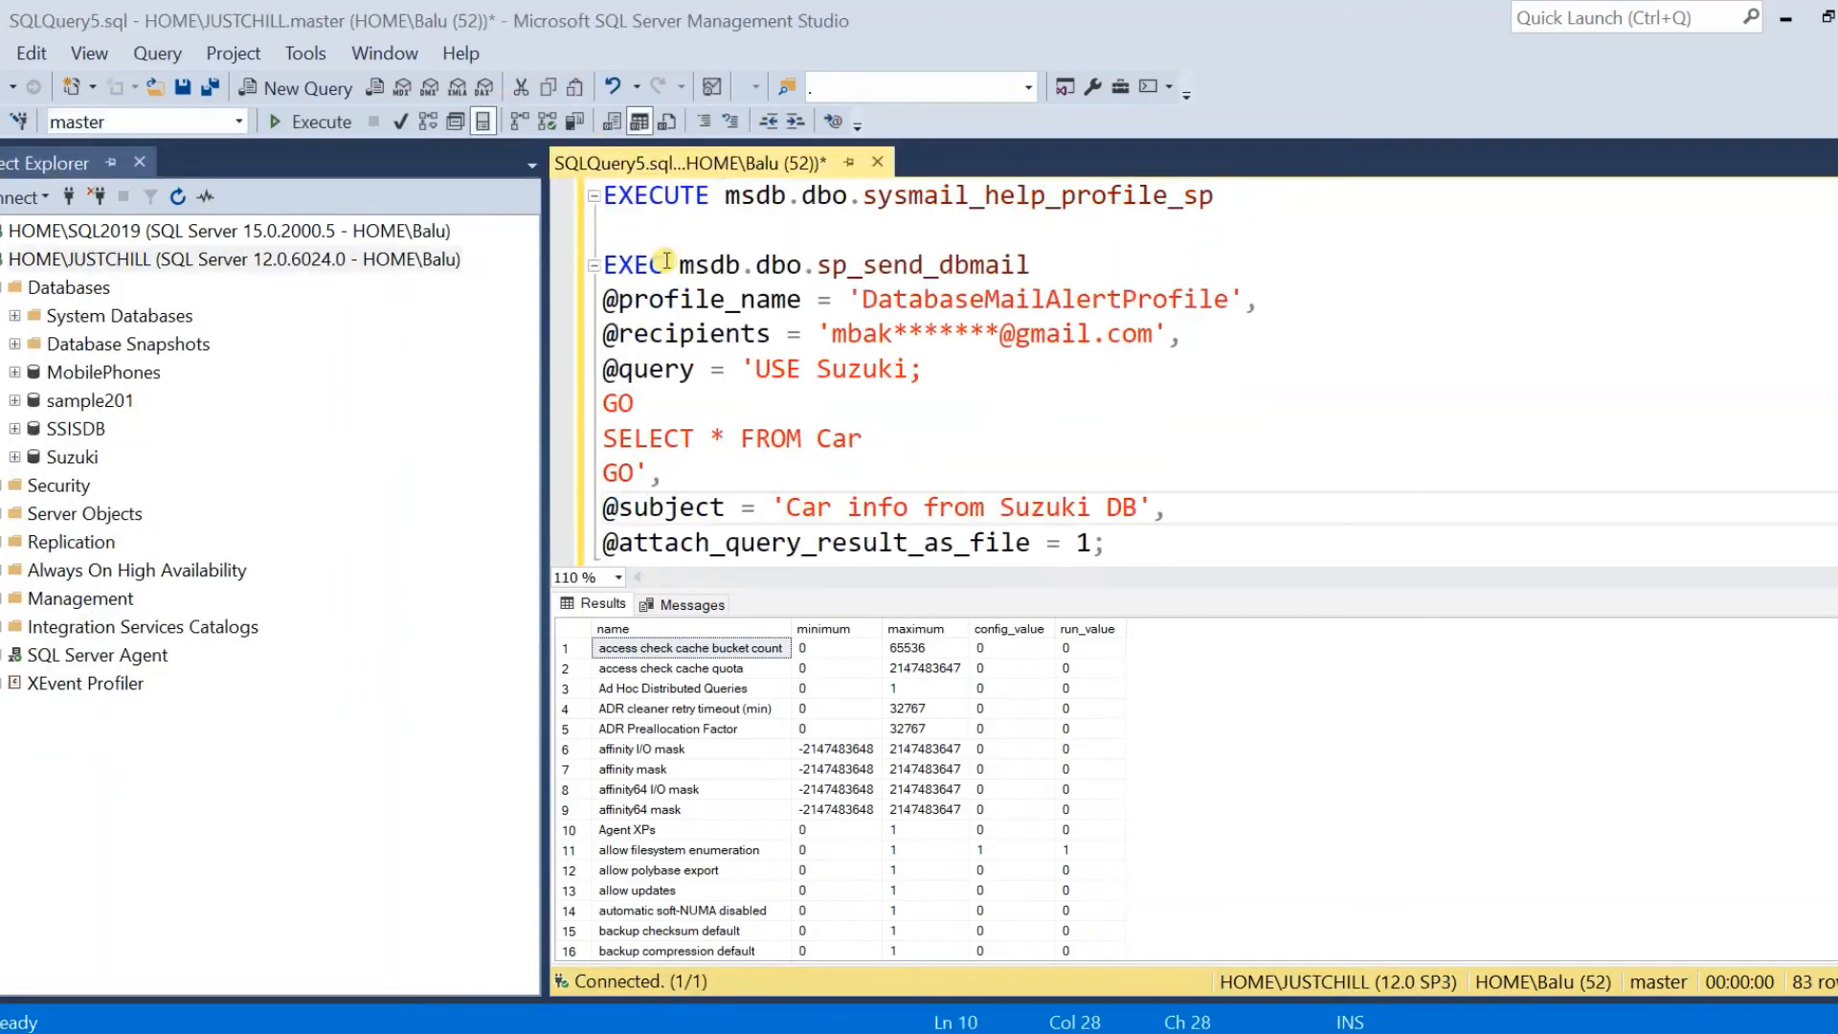
Run only the msdb.dbo.sysmail_help_profile_sp statement on HOME\JUSTCHILL and check the mail profile's name
{"action": "left_click", "coordinate": [737, 410]}
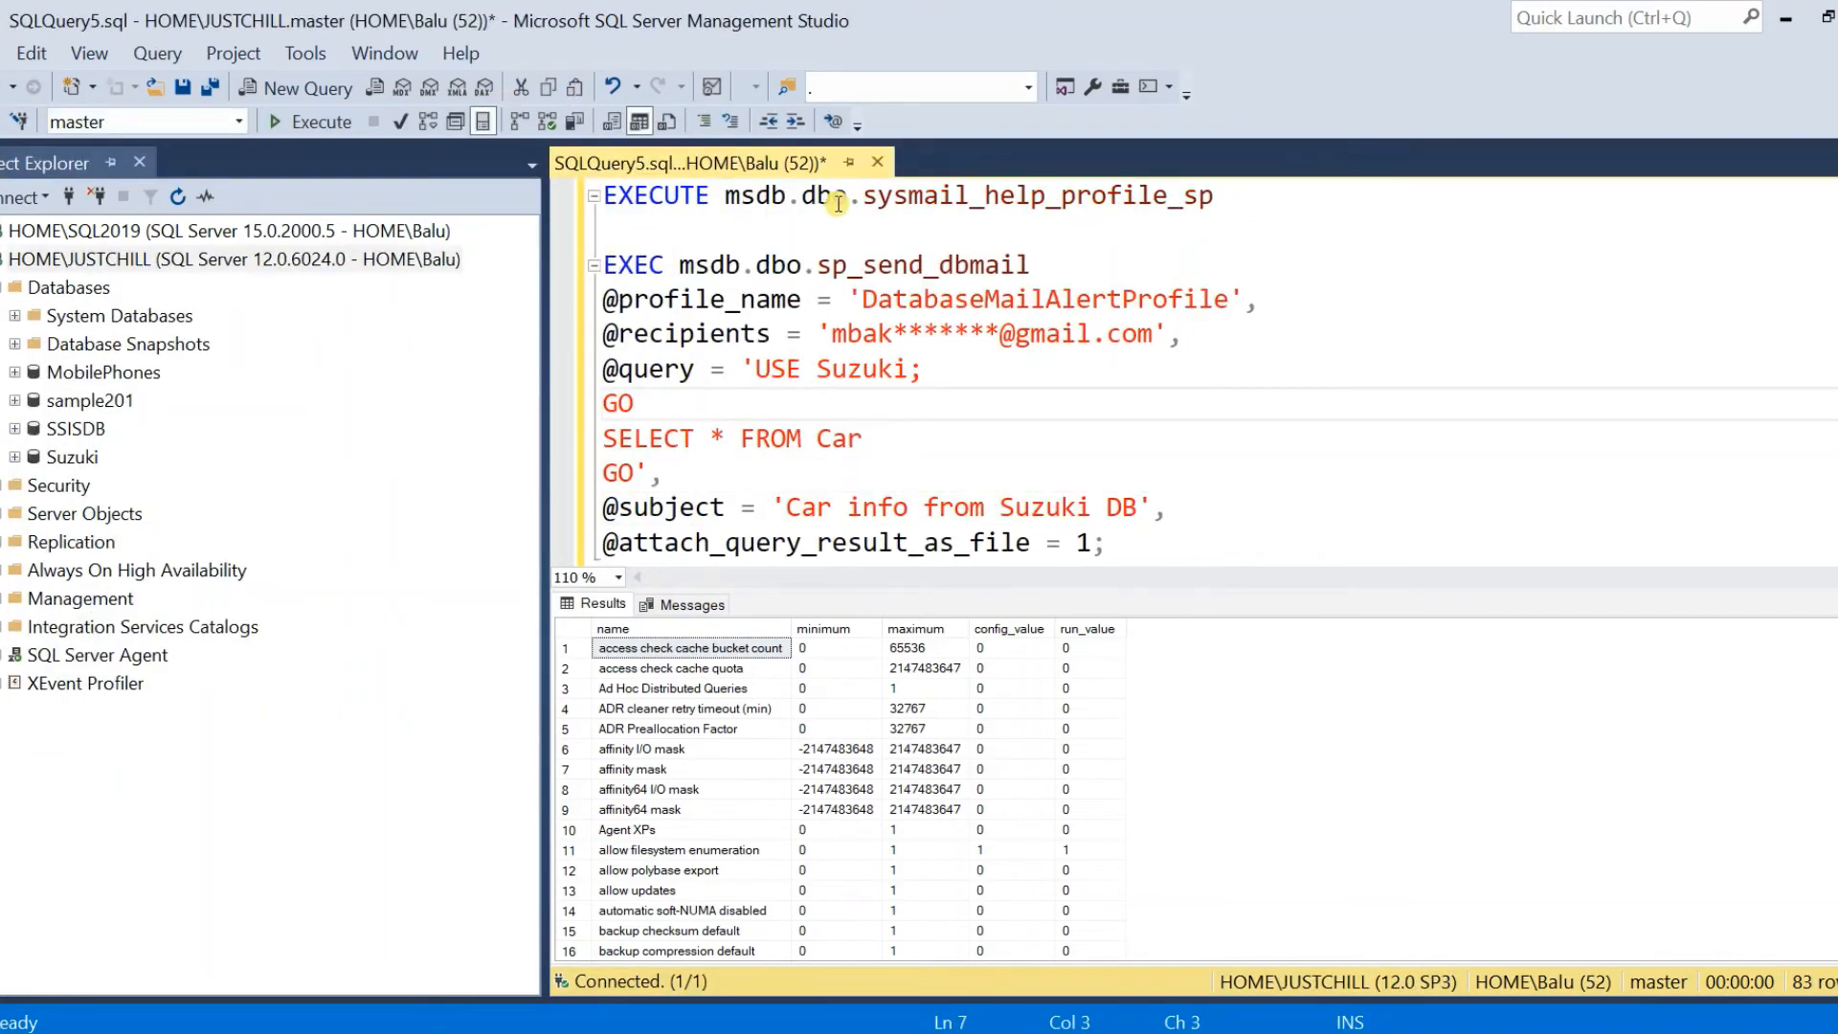
{"action": "left_click_drag", "start_coordinate": [1215, 195], "coordinate": [593, 198]}
{"action": "left_click", "coordinate": [322, 121]}
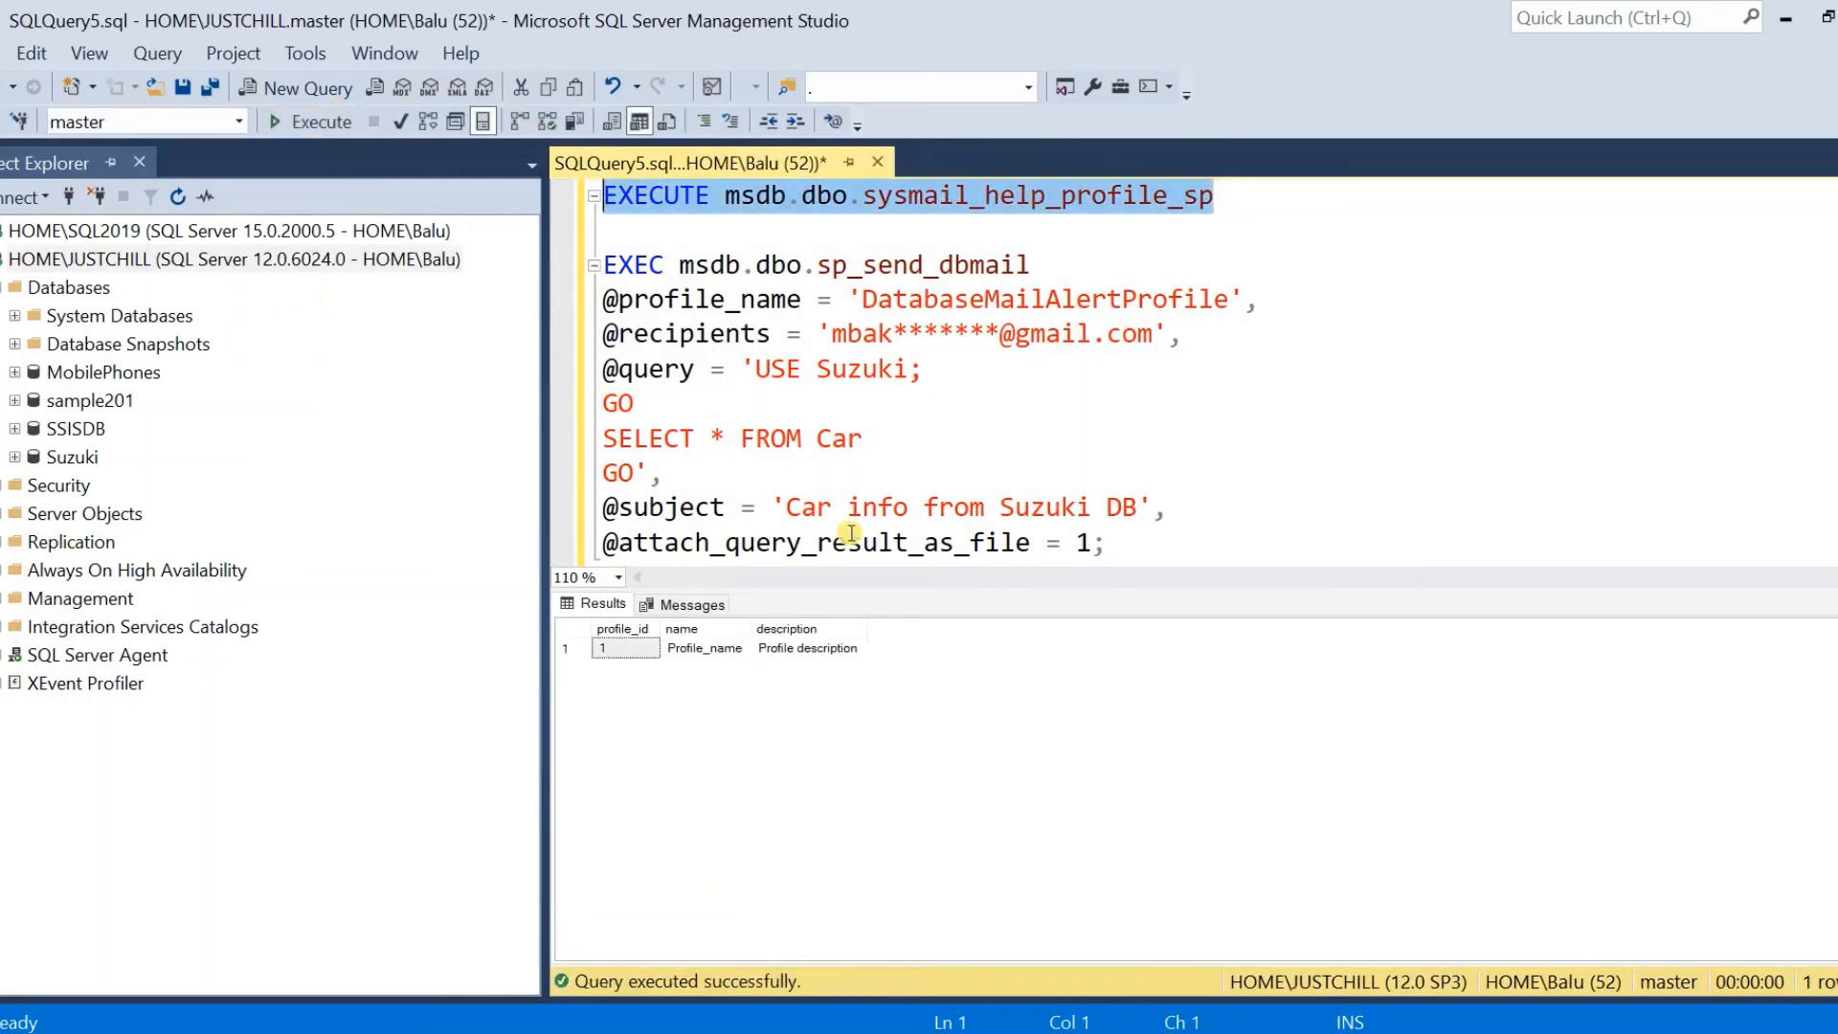
{"action": "left_click", "coordinate": [709, 652]}
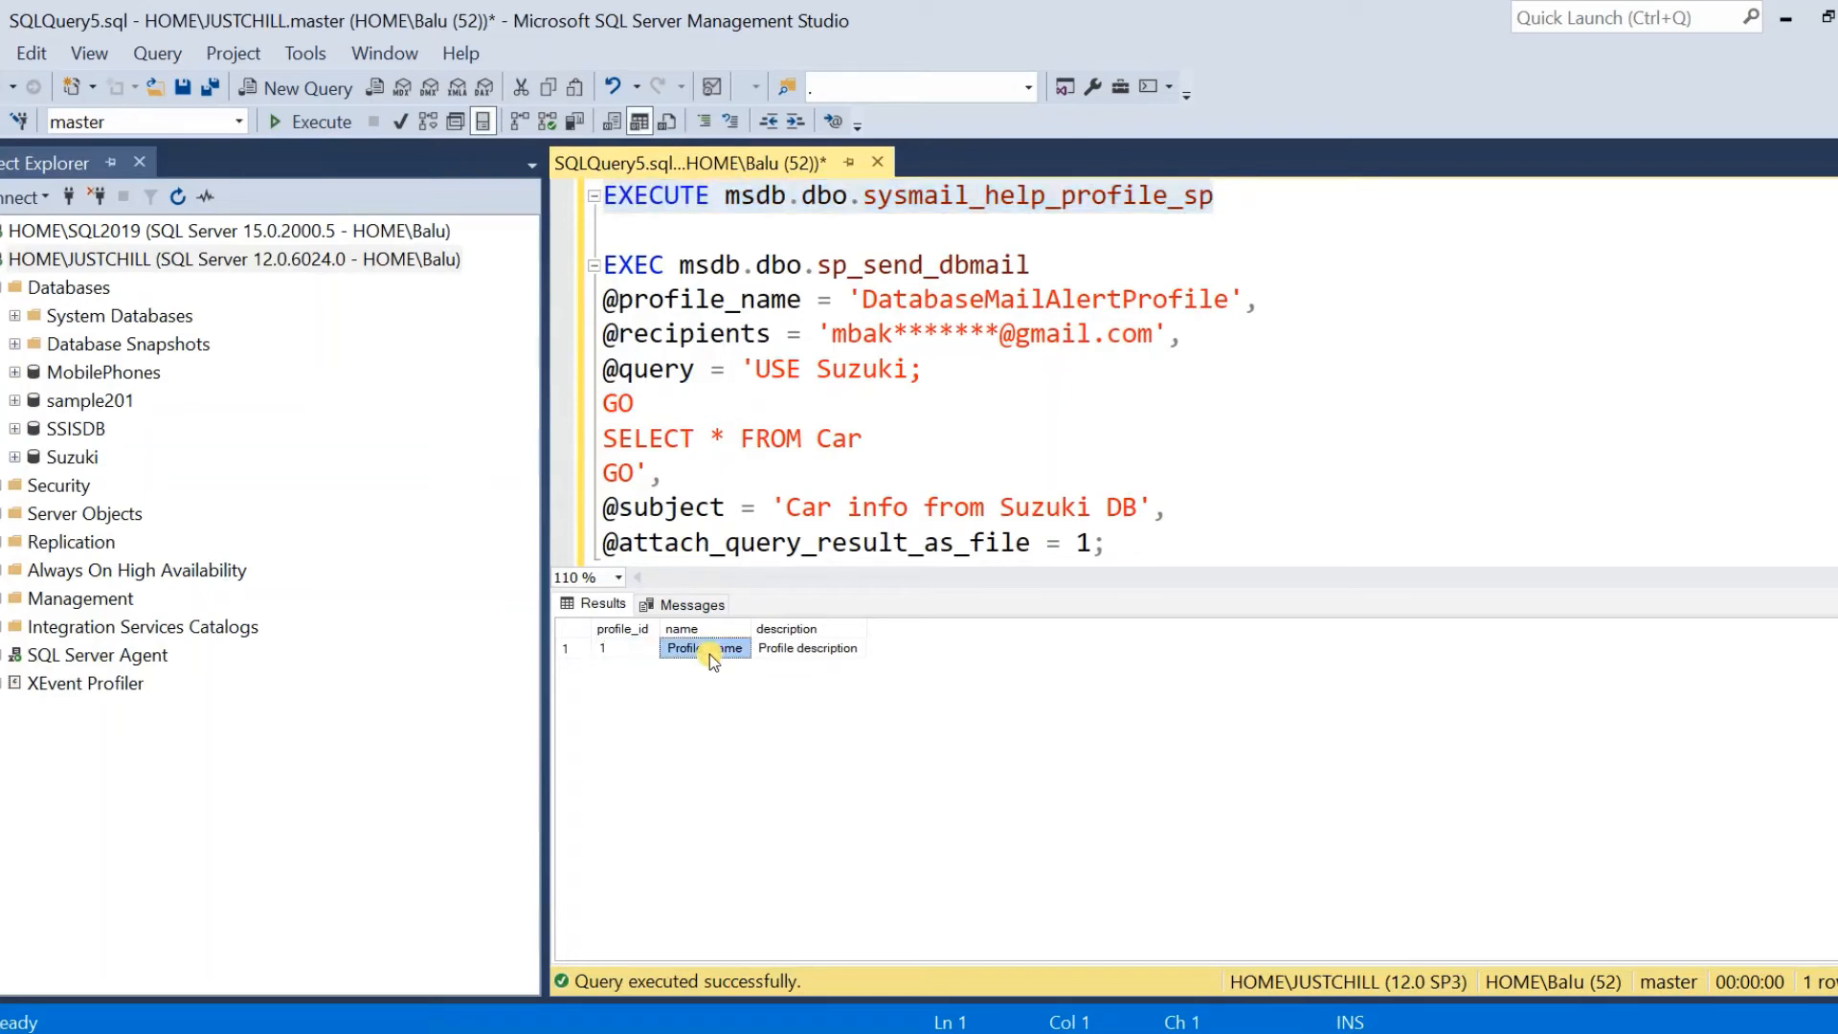
Check the profile choices for sending a test e-mail through HOME\JUSTCHILL's Database Mail, leaving without sending one
{"action": "left_click", "coordinate": [2, 600]}
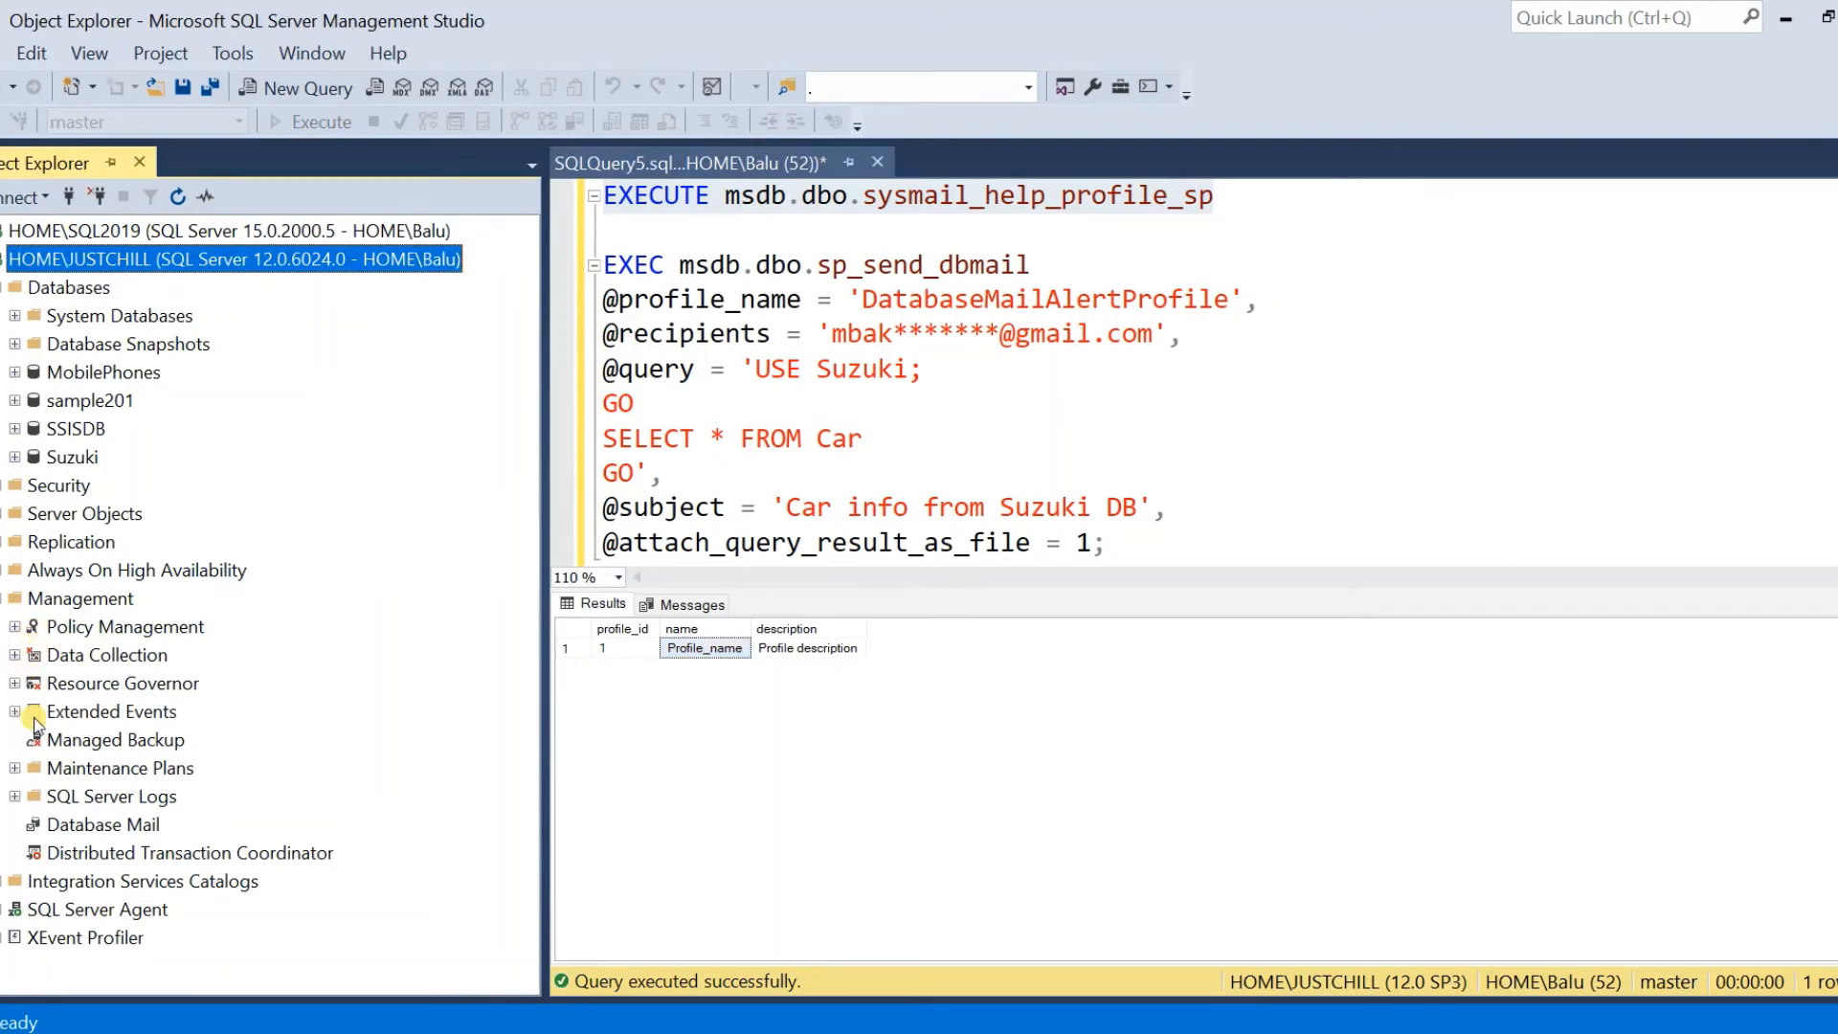
{"action": "left_click", "coordinate": [89, 829]}
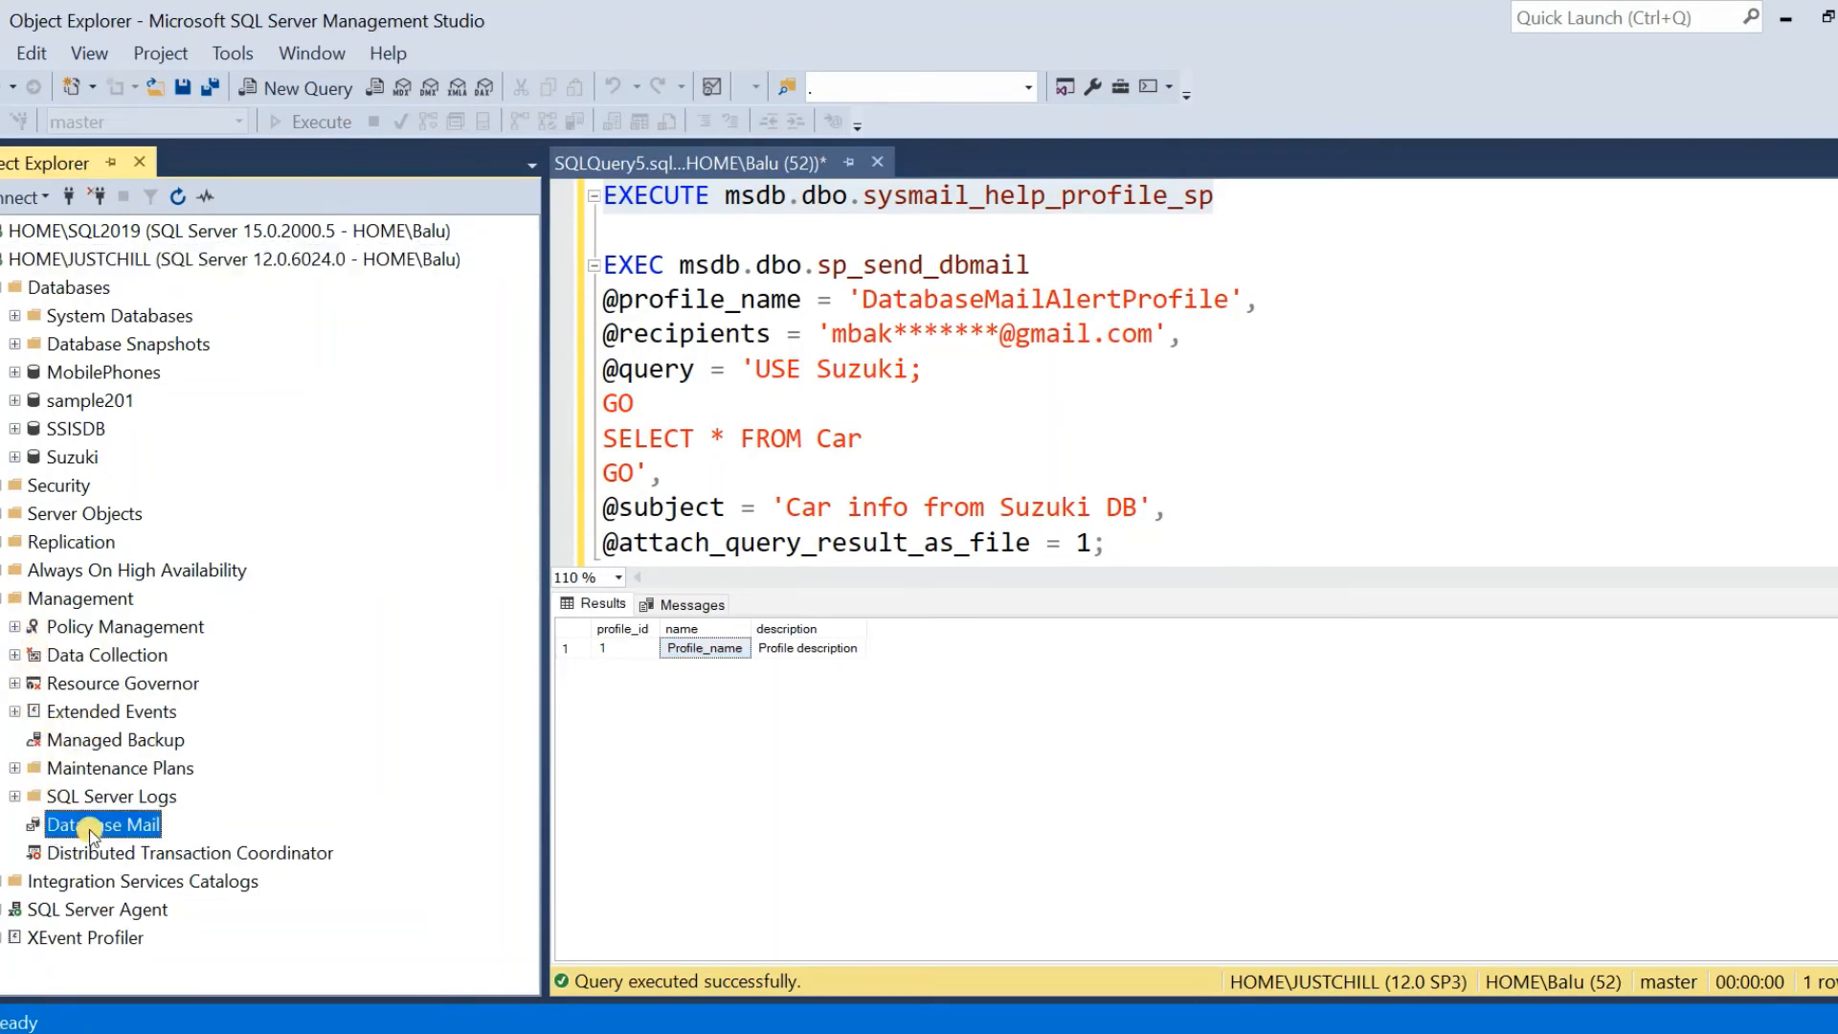
{"action": "double_click", "coordinate": [89, 829]}
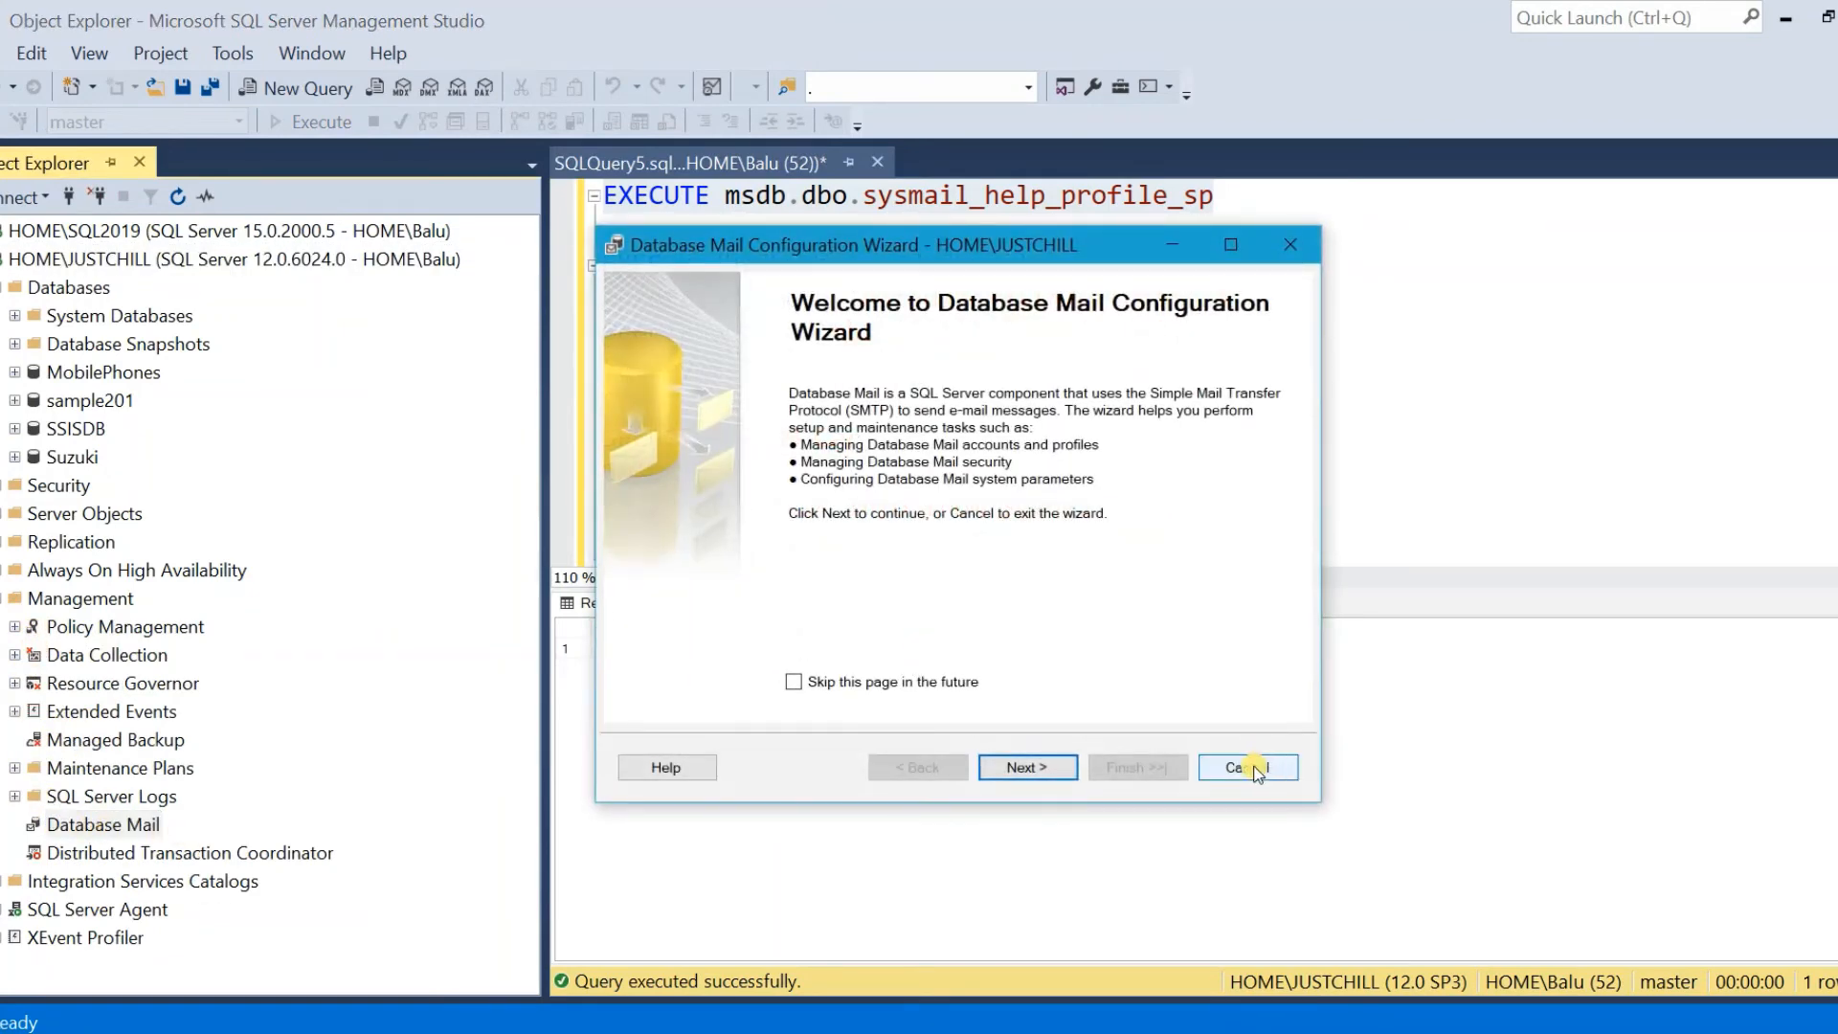
{"action": "right_click", "coordinate": [105, 833]}
{"action": "left_click", "coordinate": [172, 878]}
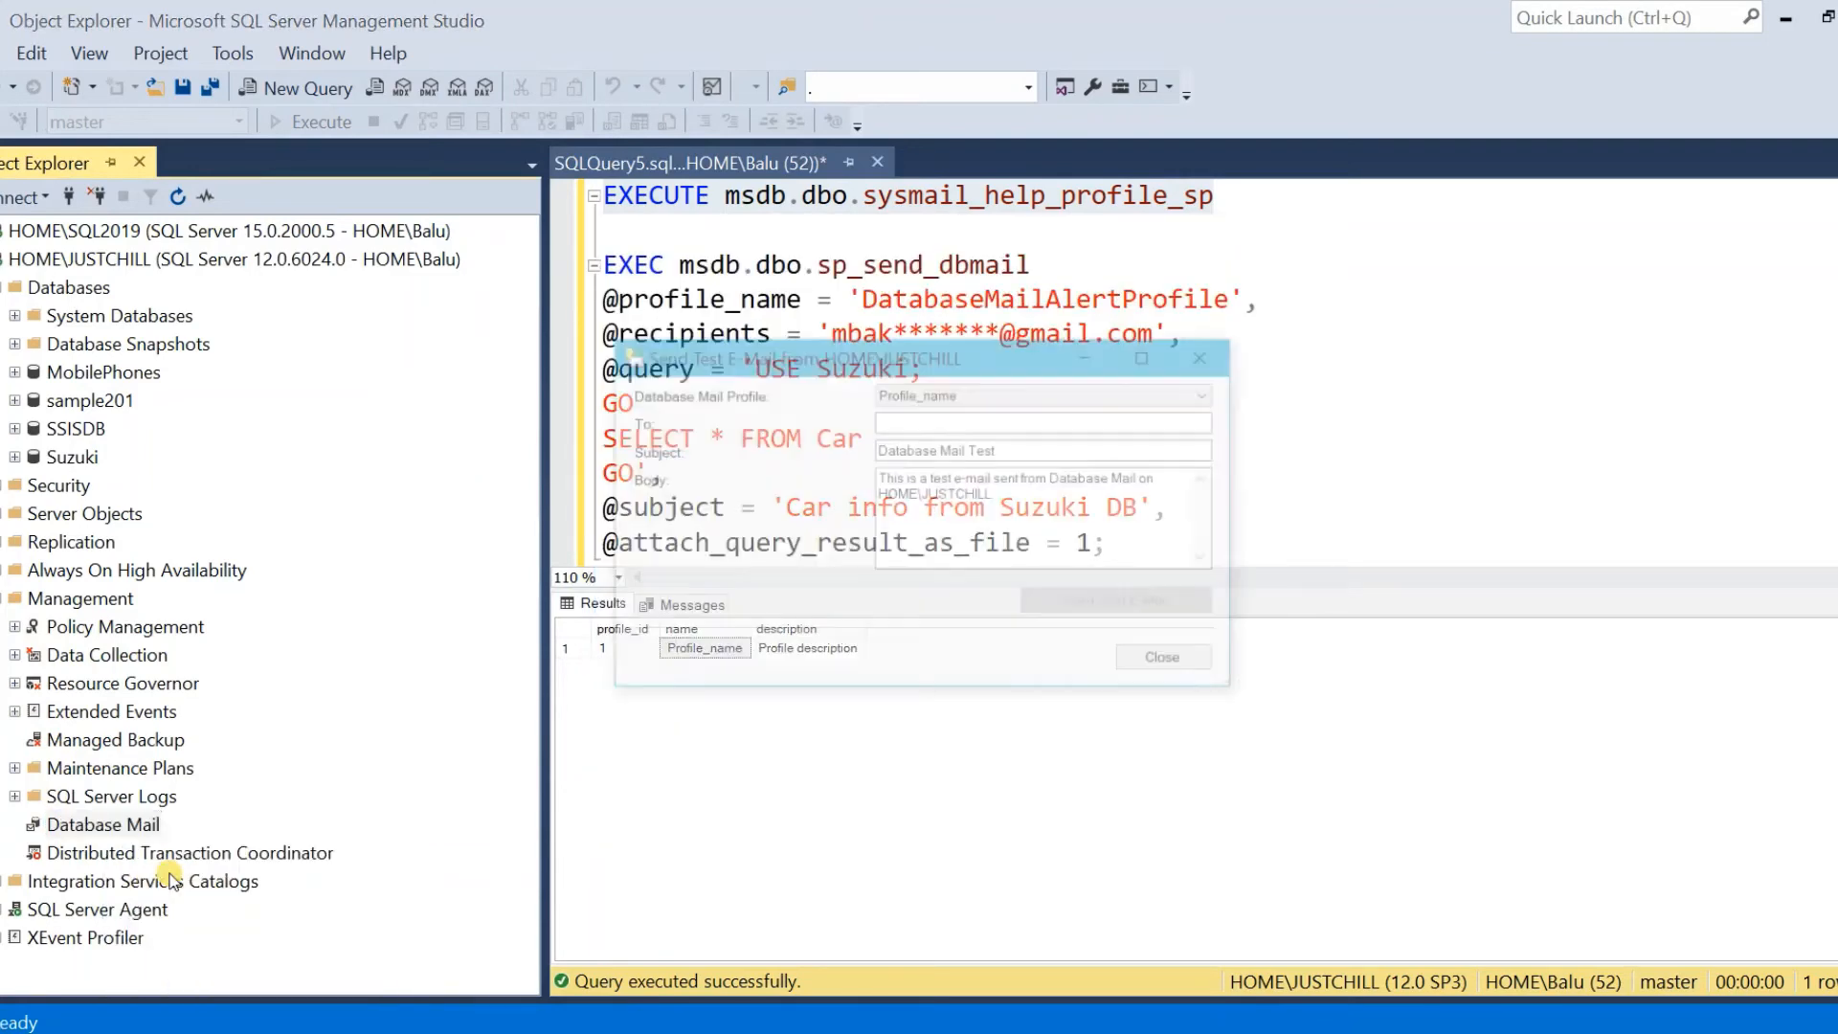
{"action": "left_click", "coordinate": [948, 398]}
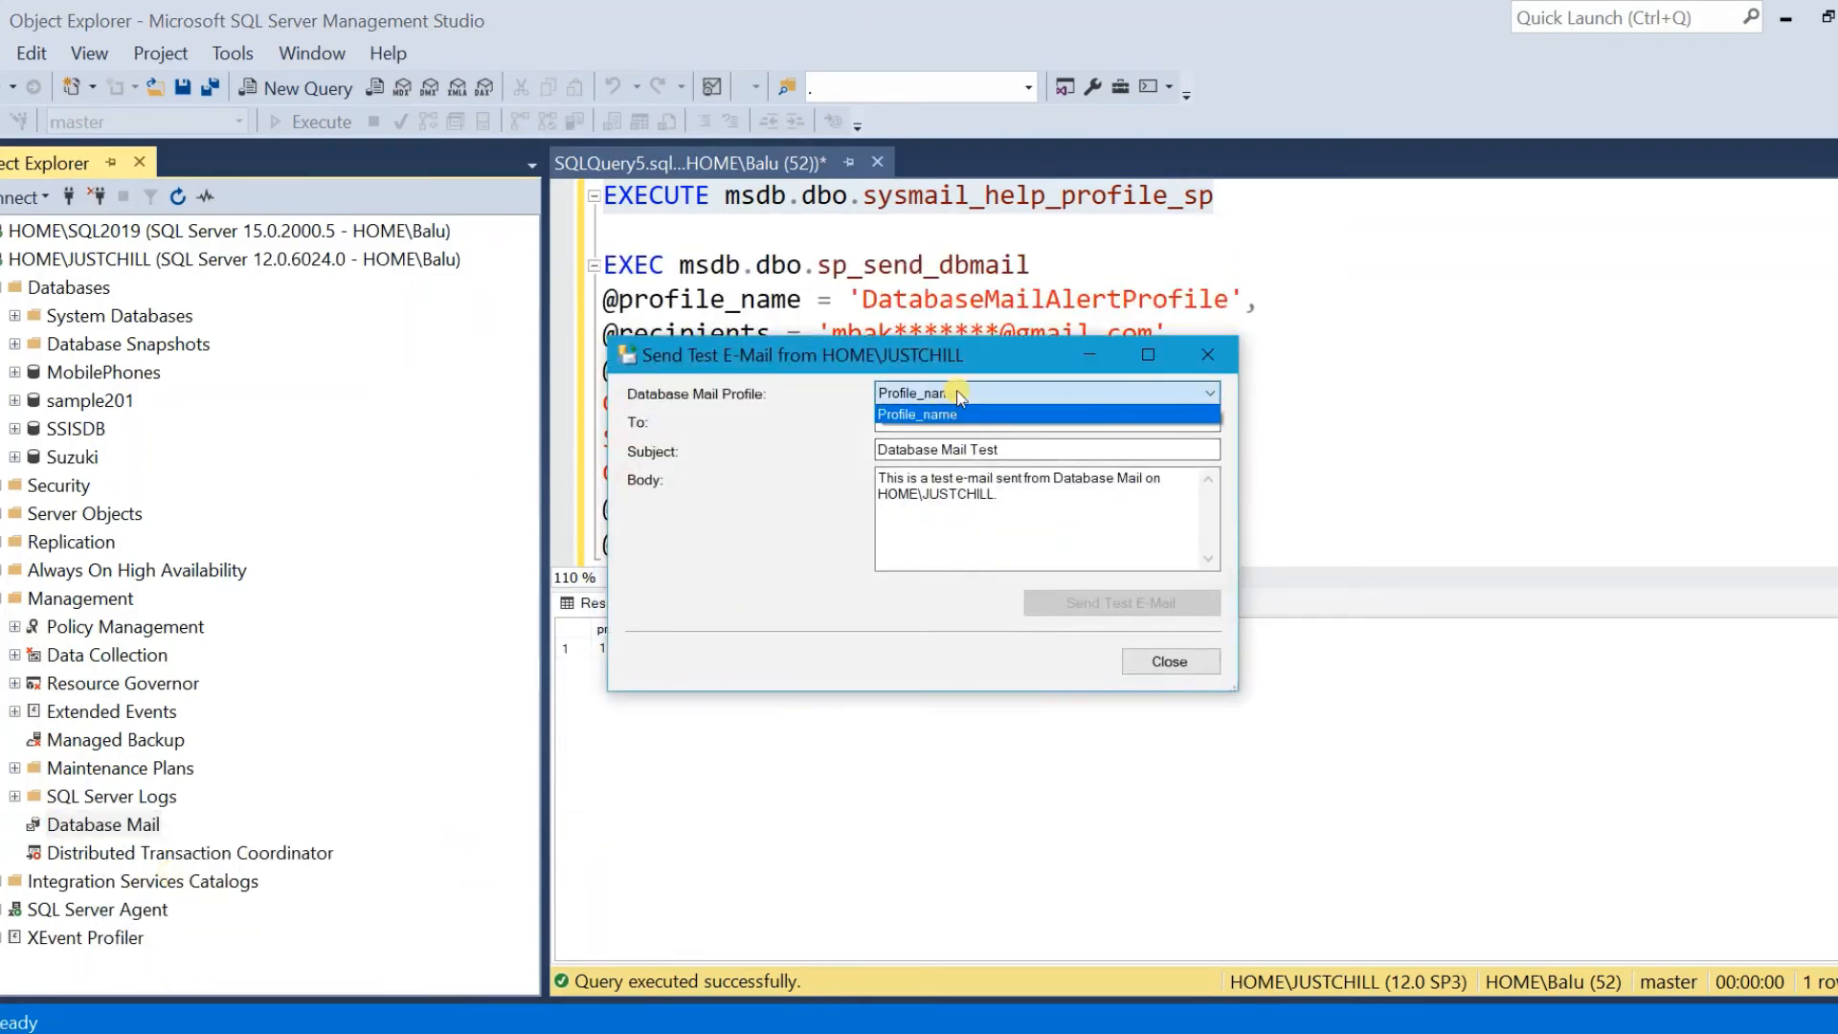
{"action": "left_click", "coordinate": [948, 409]}
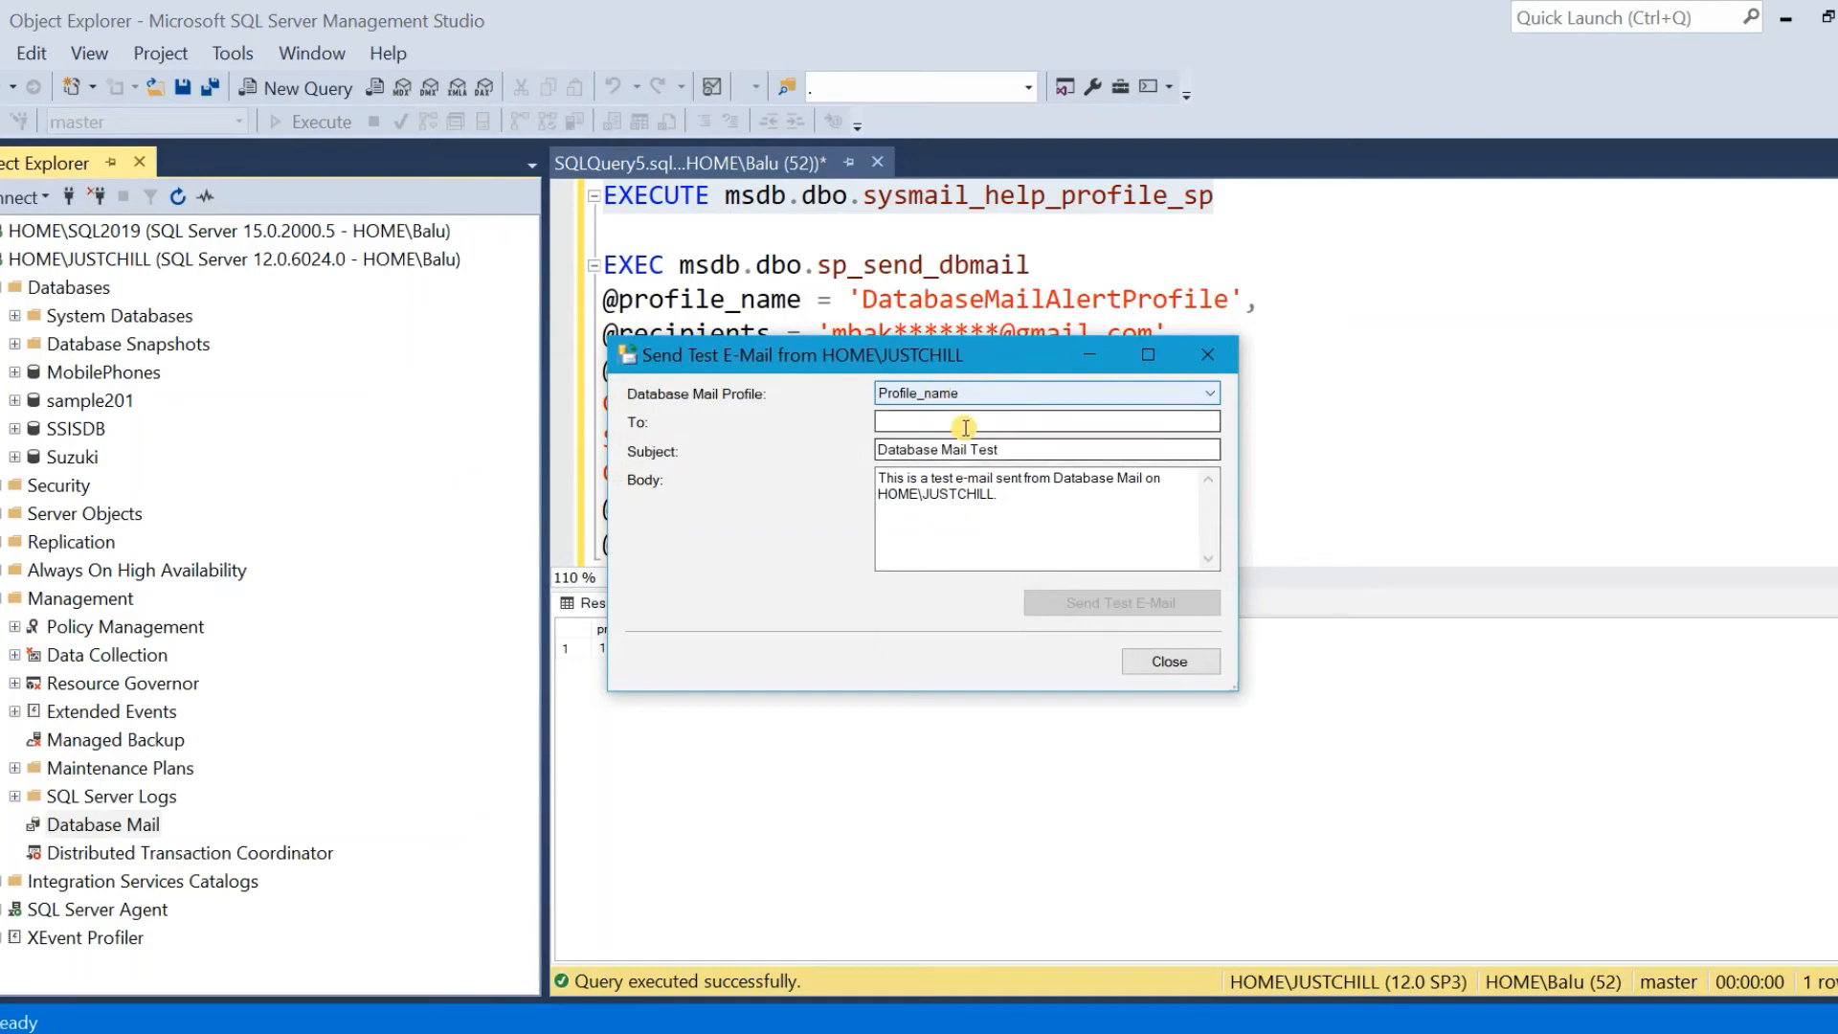
{"action": "left_click", "coordinate": [1173, 662]}
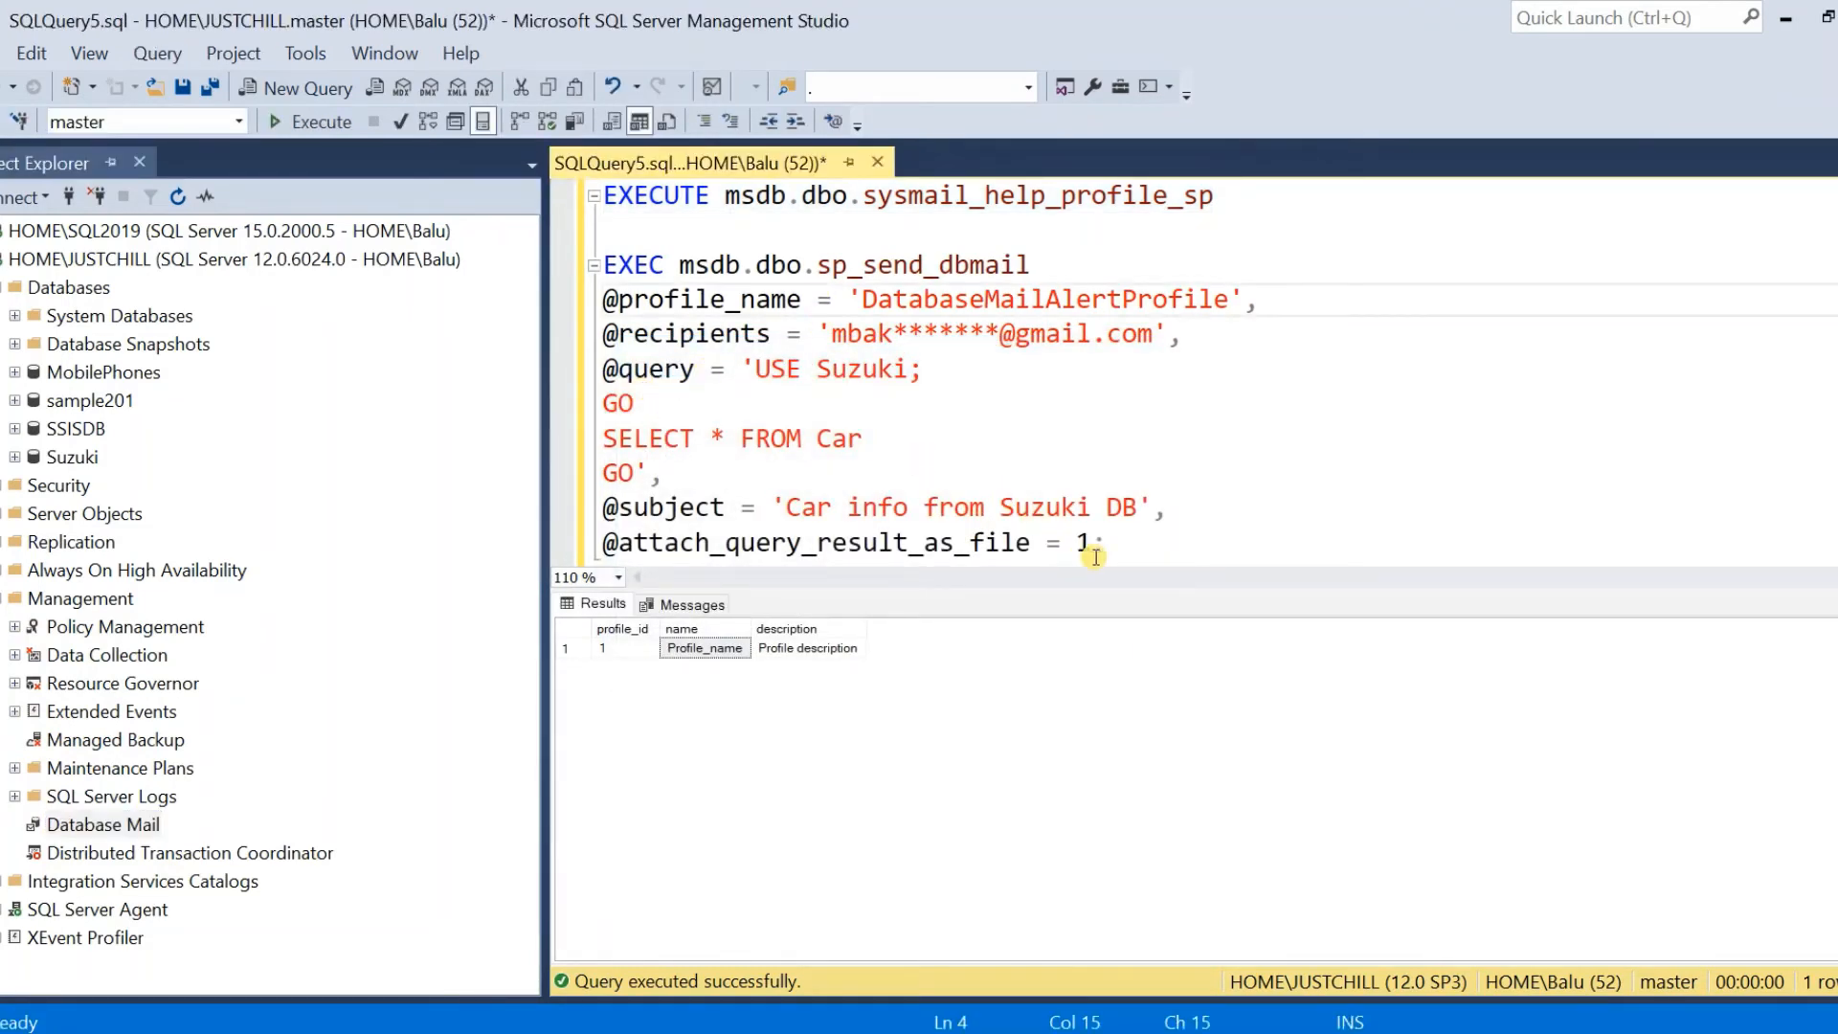
Examine the sp_send_dbmail statement, especially its query parameter that selects the Car table from the Suzuki database
{"action": "left_click_drag", "start_coordinate": [1111, 556], "coordinate": [564, 255]}
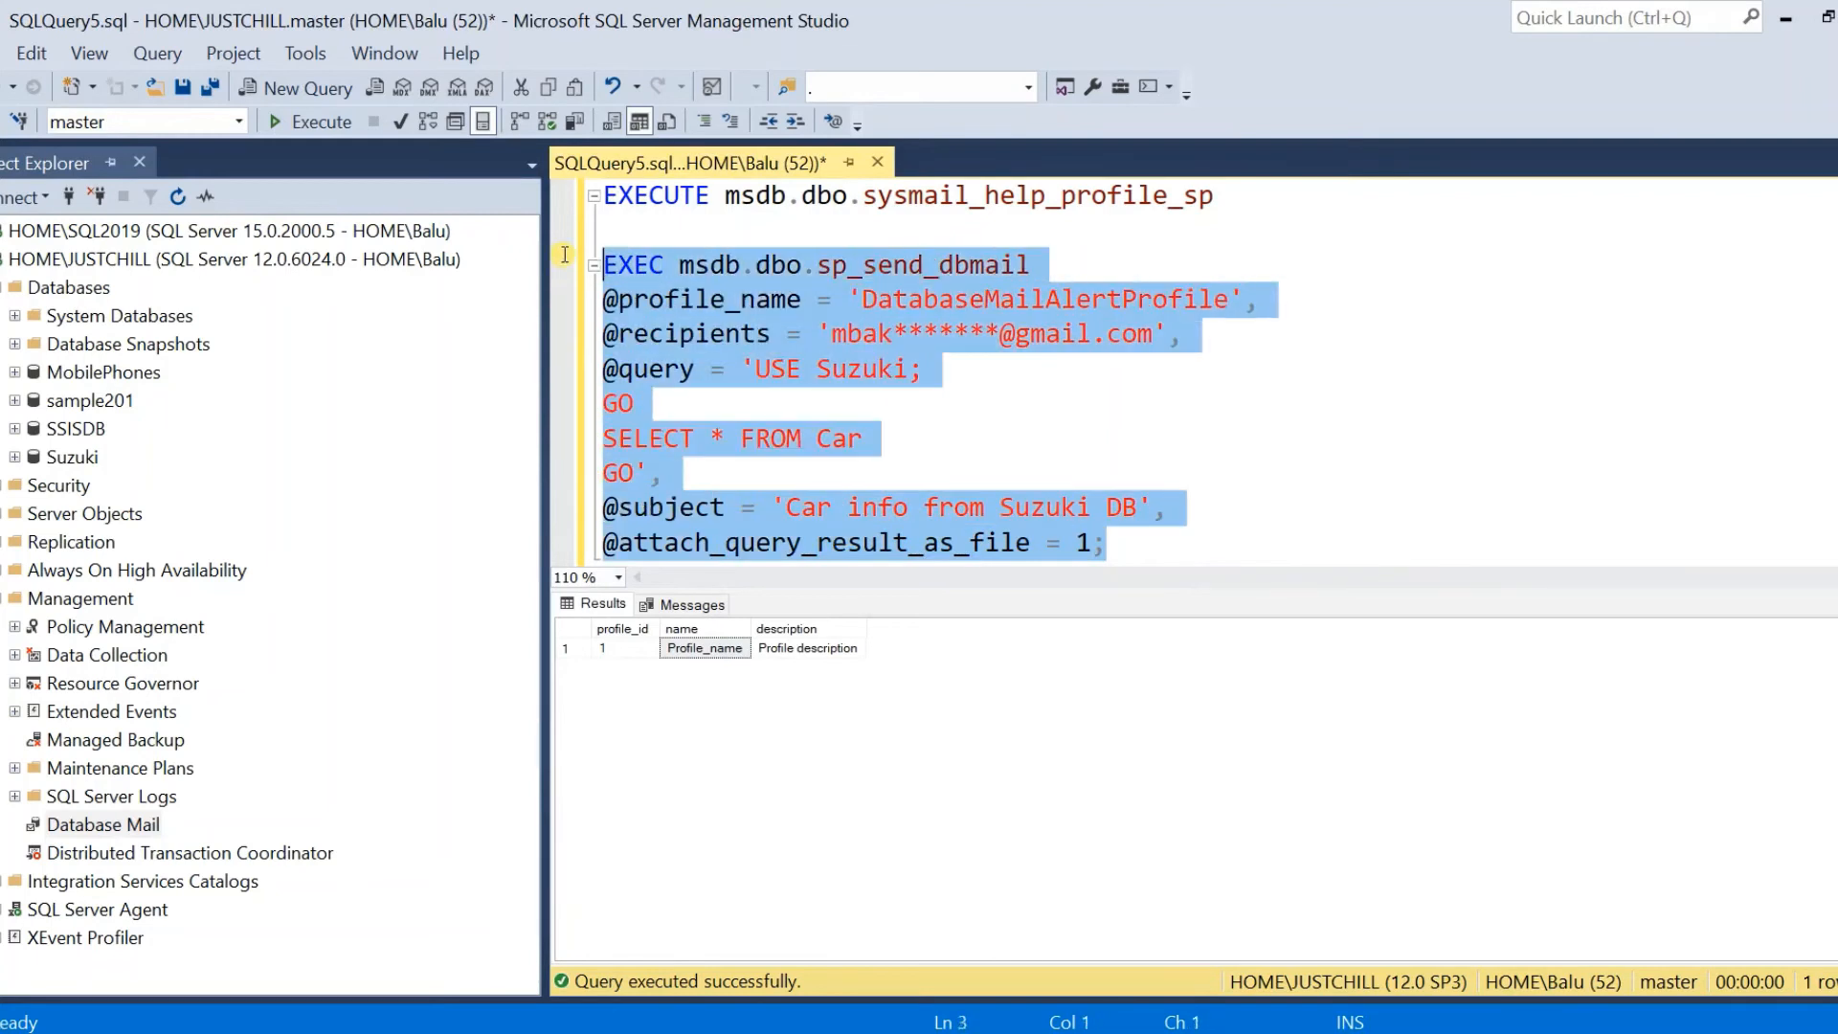
{"action": "left_click", "coordinate": [788, 475]}
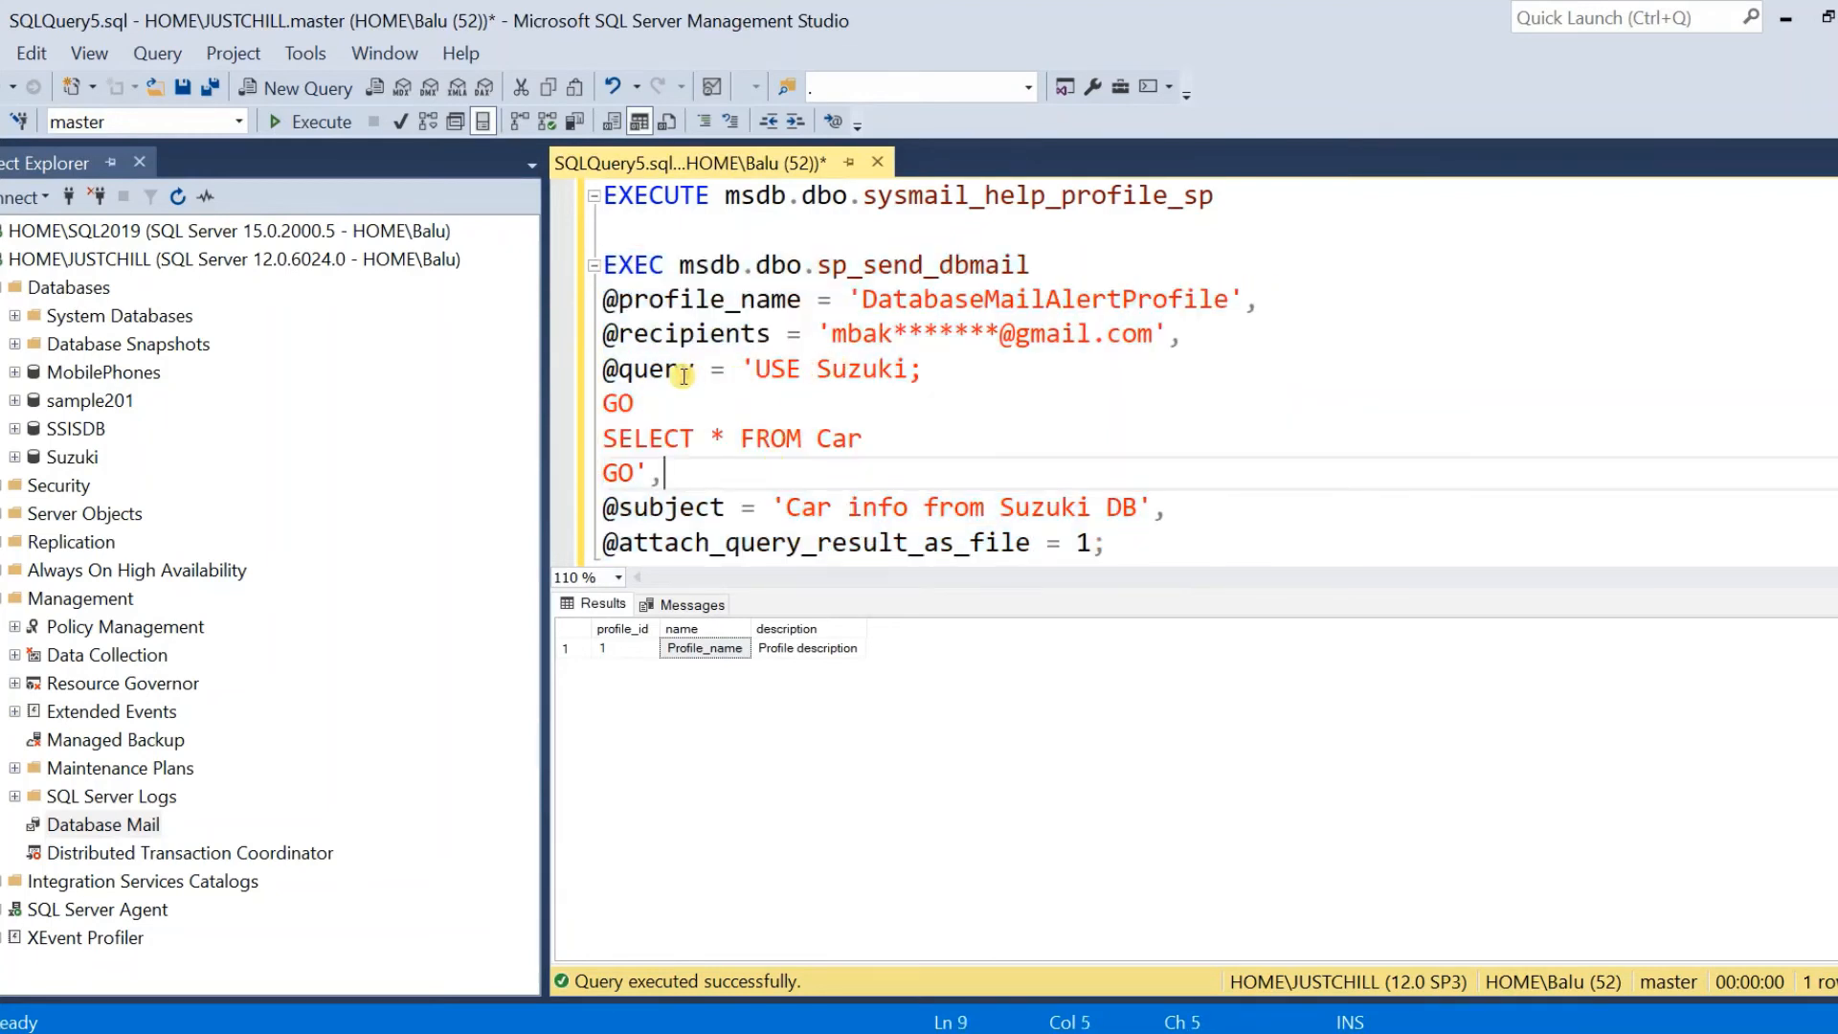
{"action": "left_click_drag", "start_coordinate": [619, 372], "coordinate": [696, 372]}
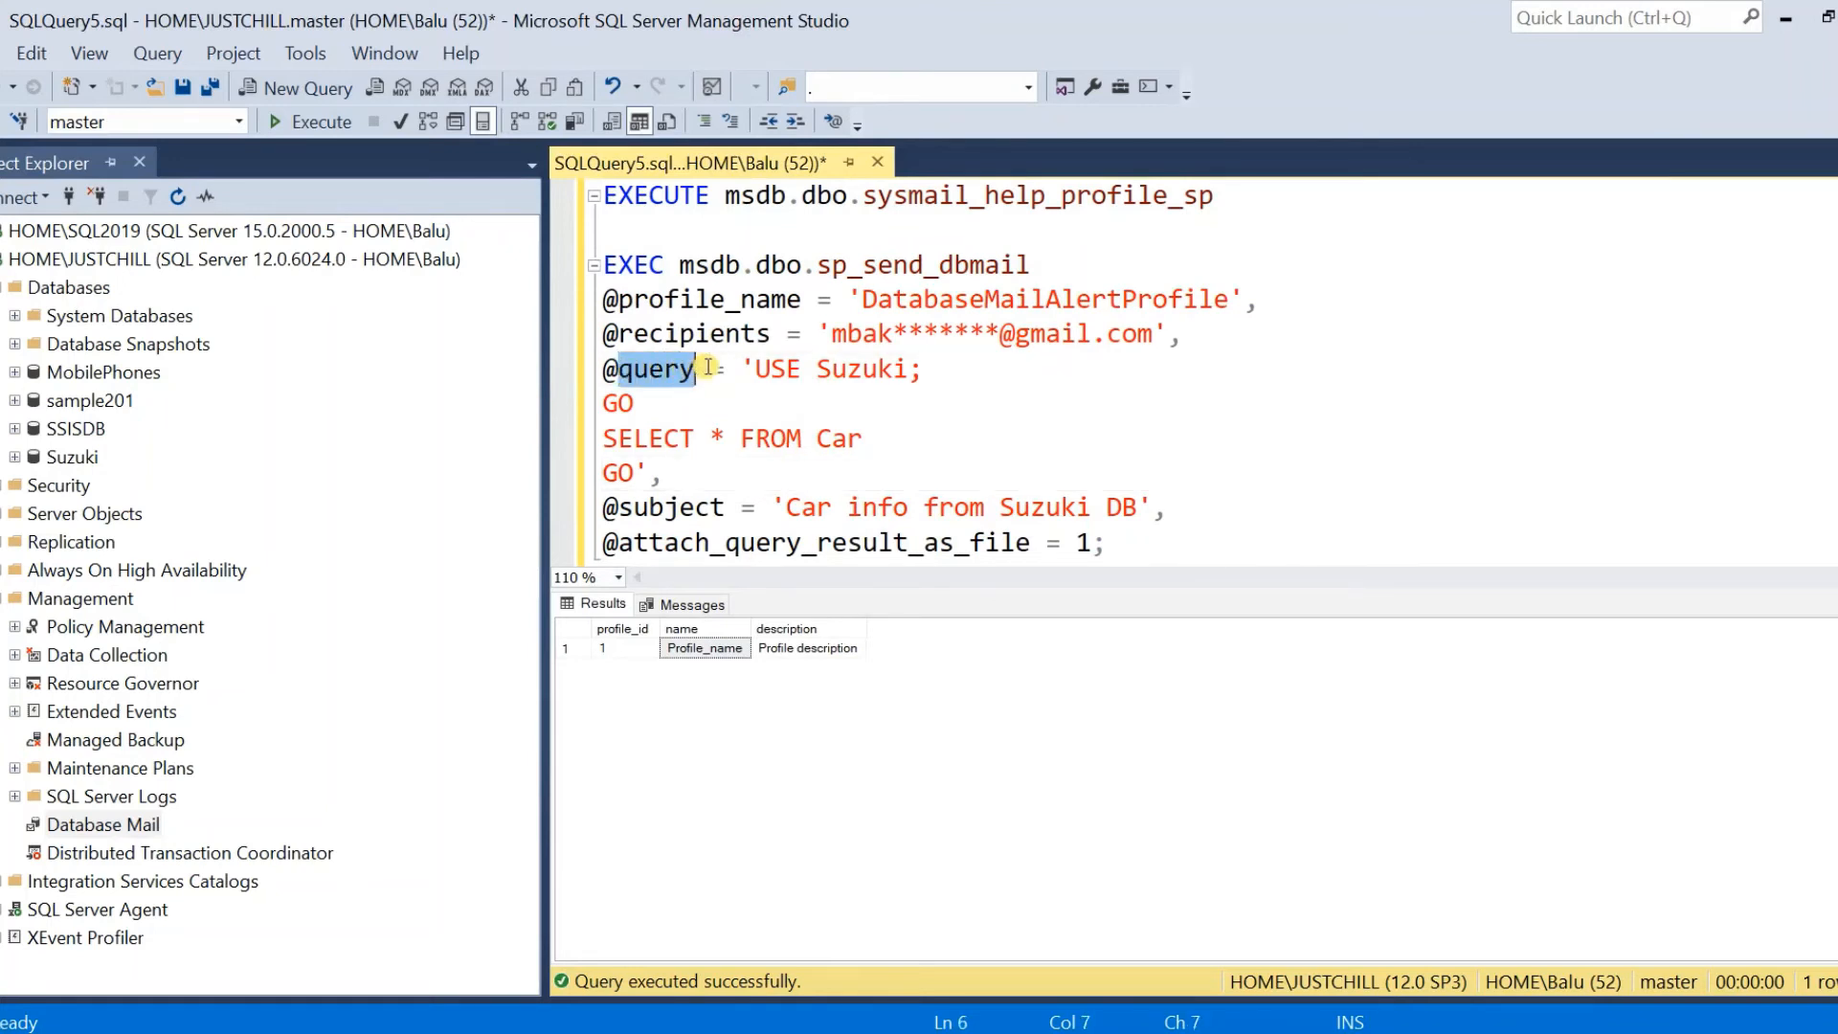
{"action": "double_click", "coordinate": [866, 375]}
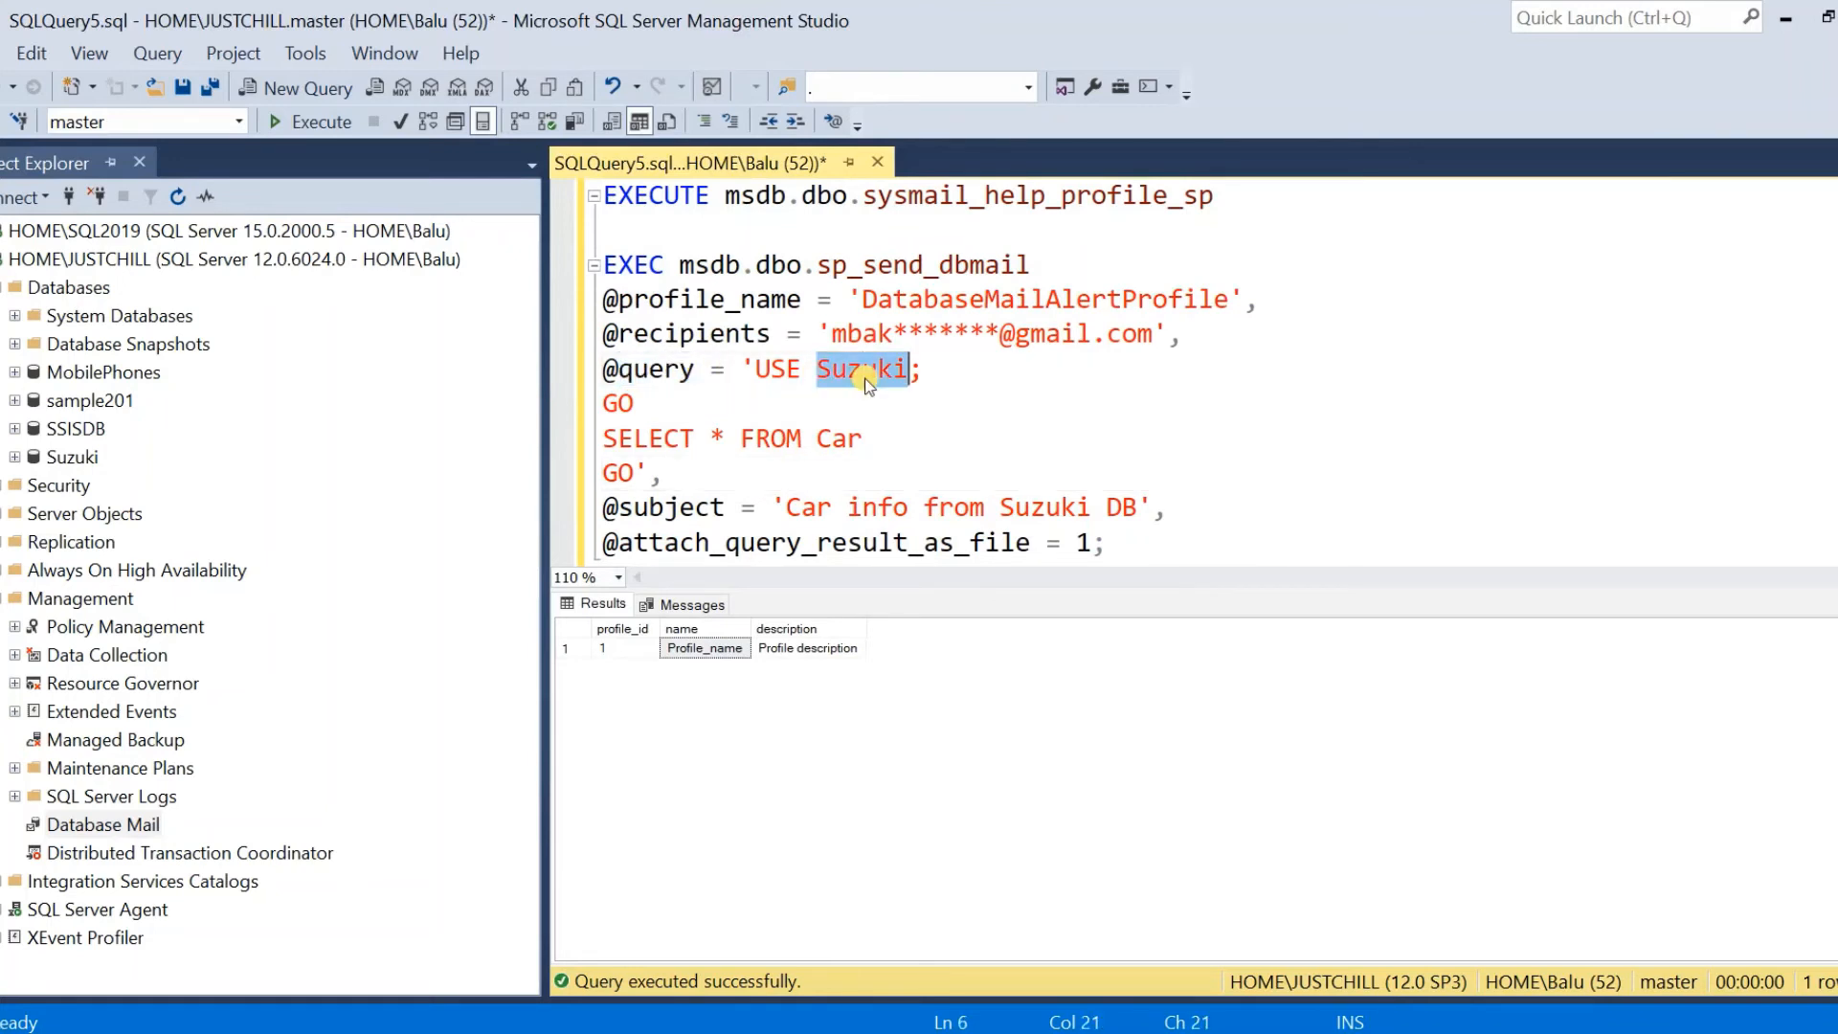
{"action": "left_click", "coordinate": [86, 463]}
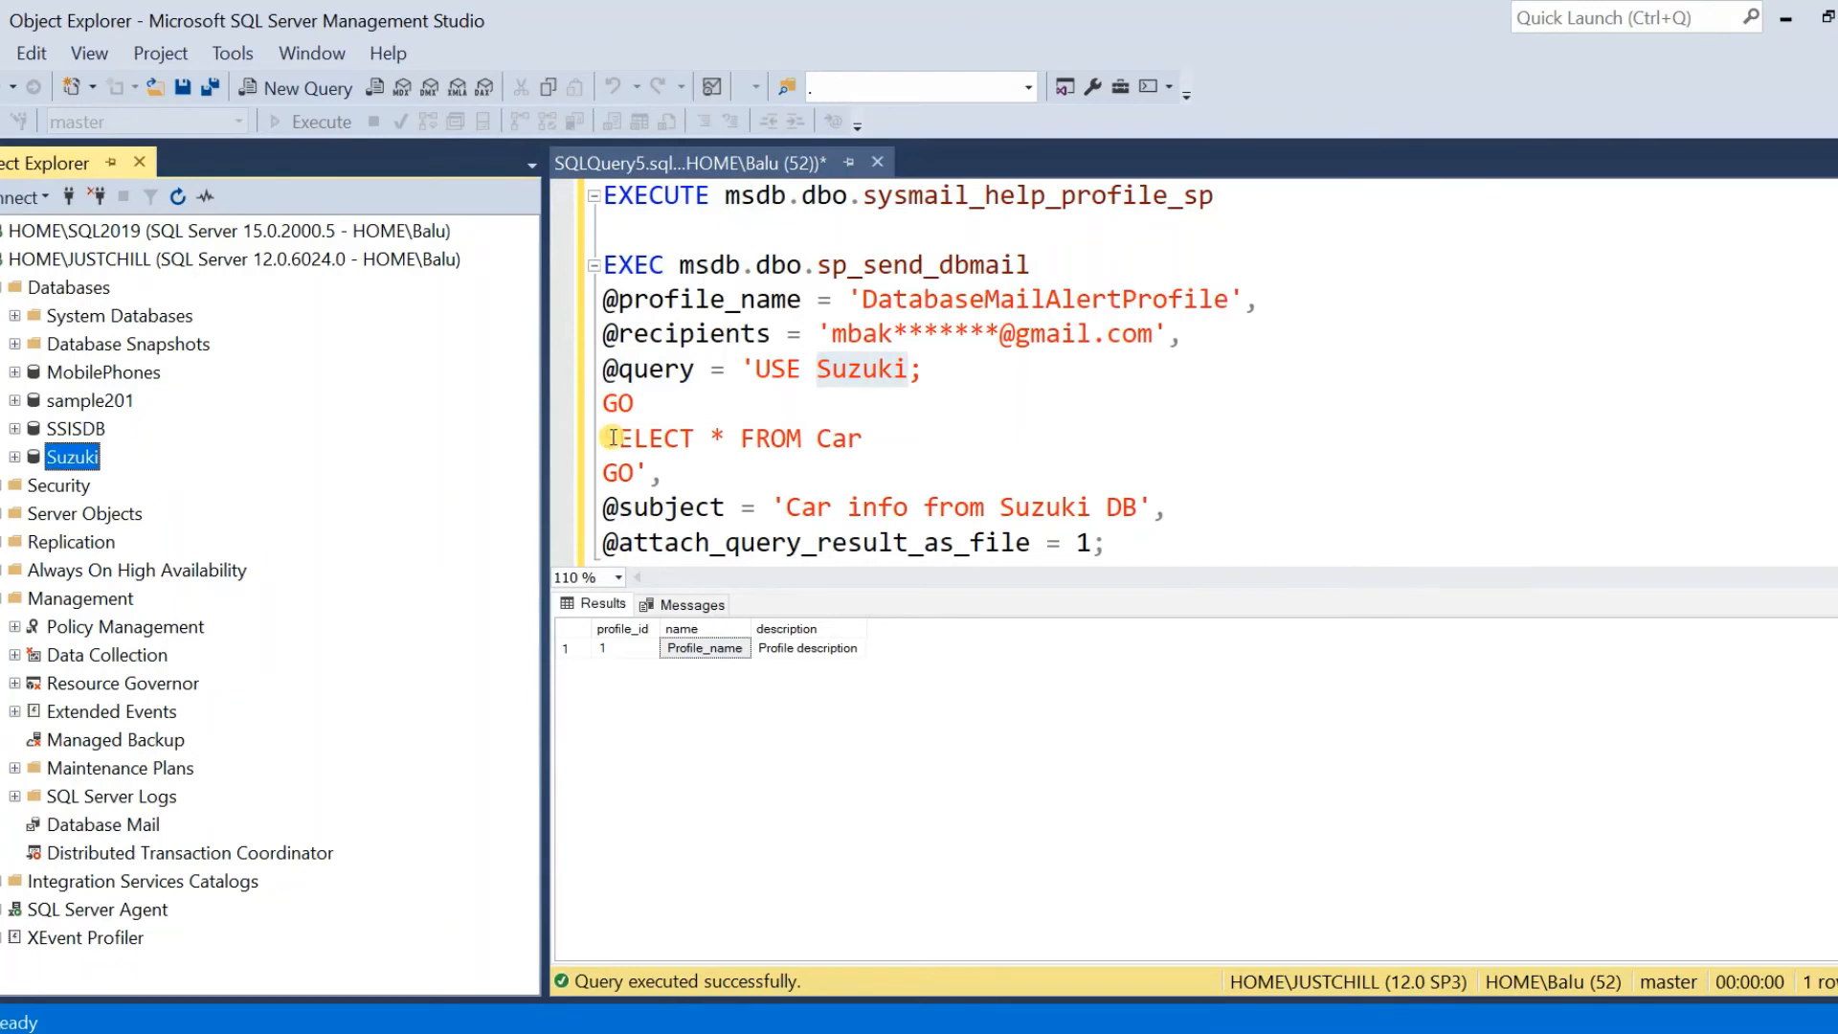
{"action": "left_click_drag", "start_coordinate": [614, 438], "coordinate": [861, 446]}
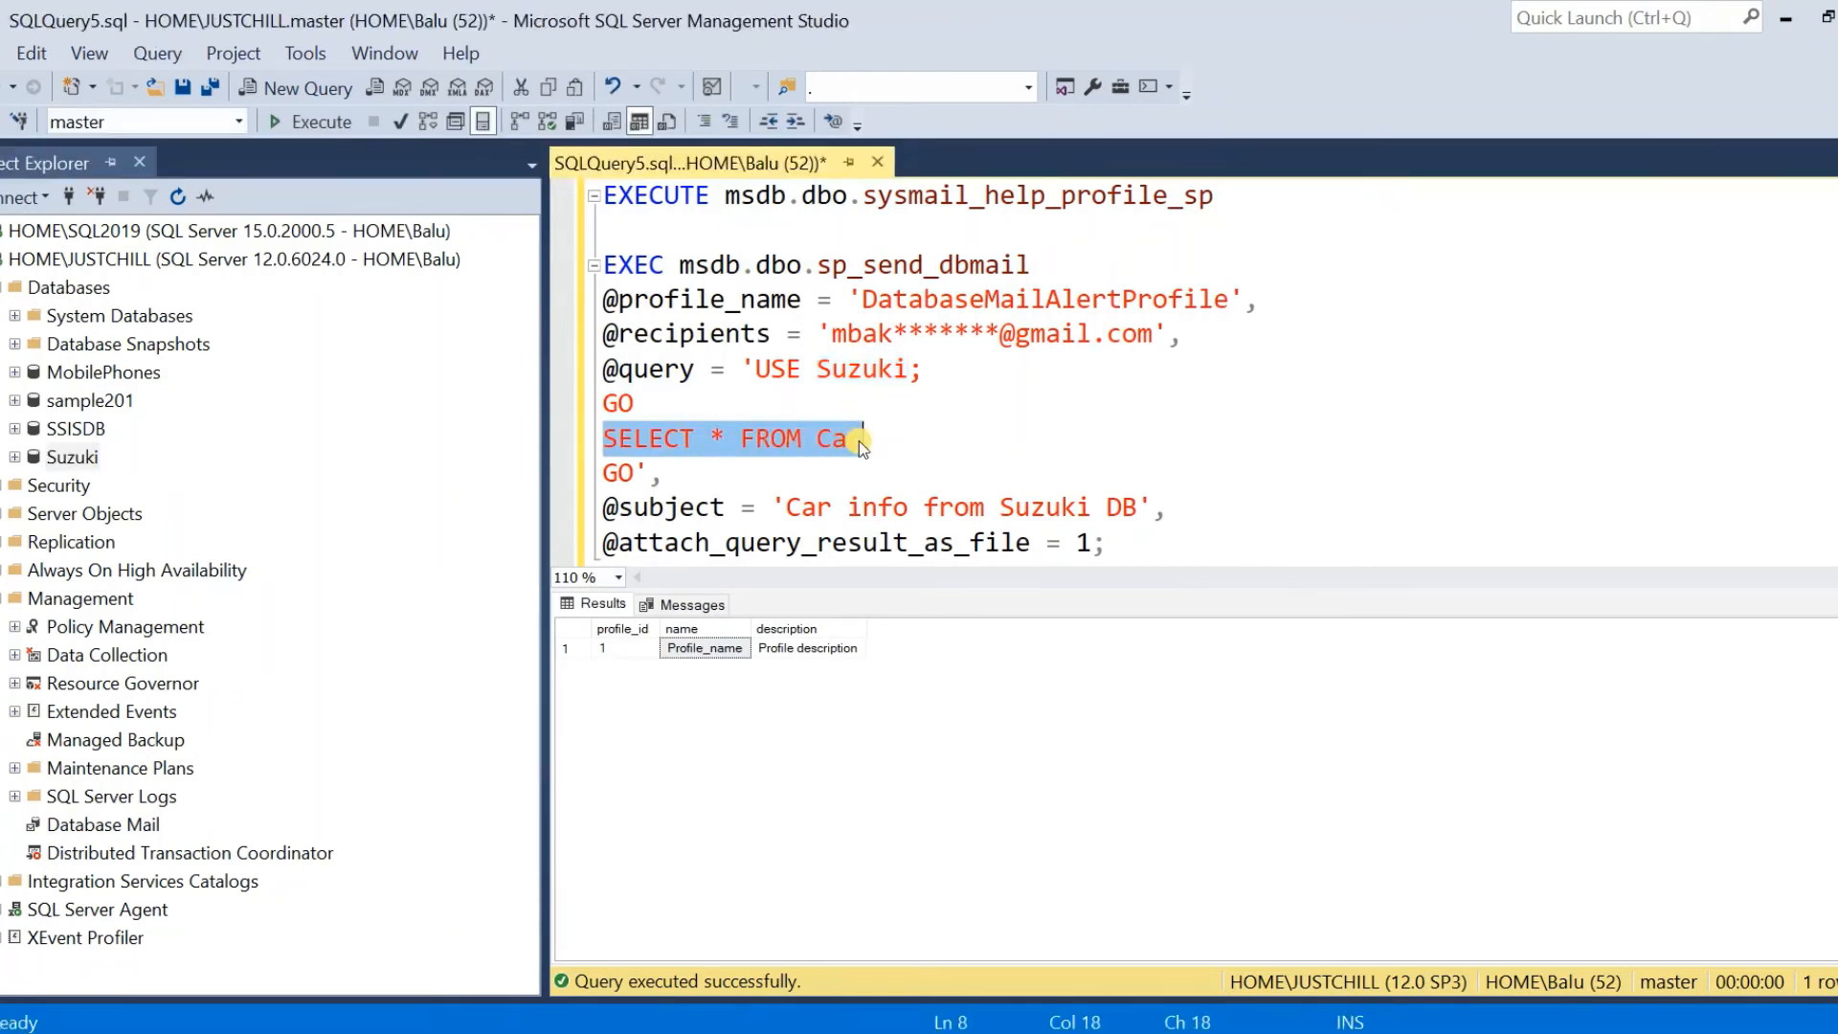
{"action": "double_click", "coordinate": [815, 446]}
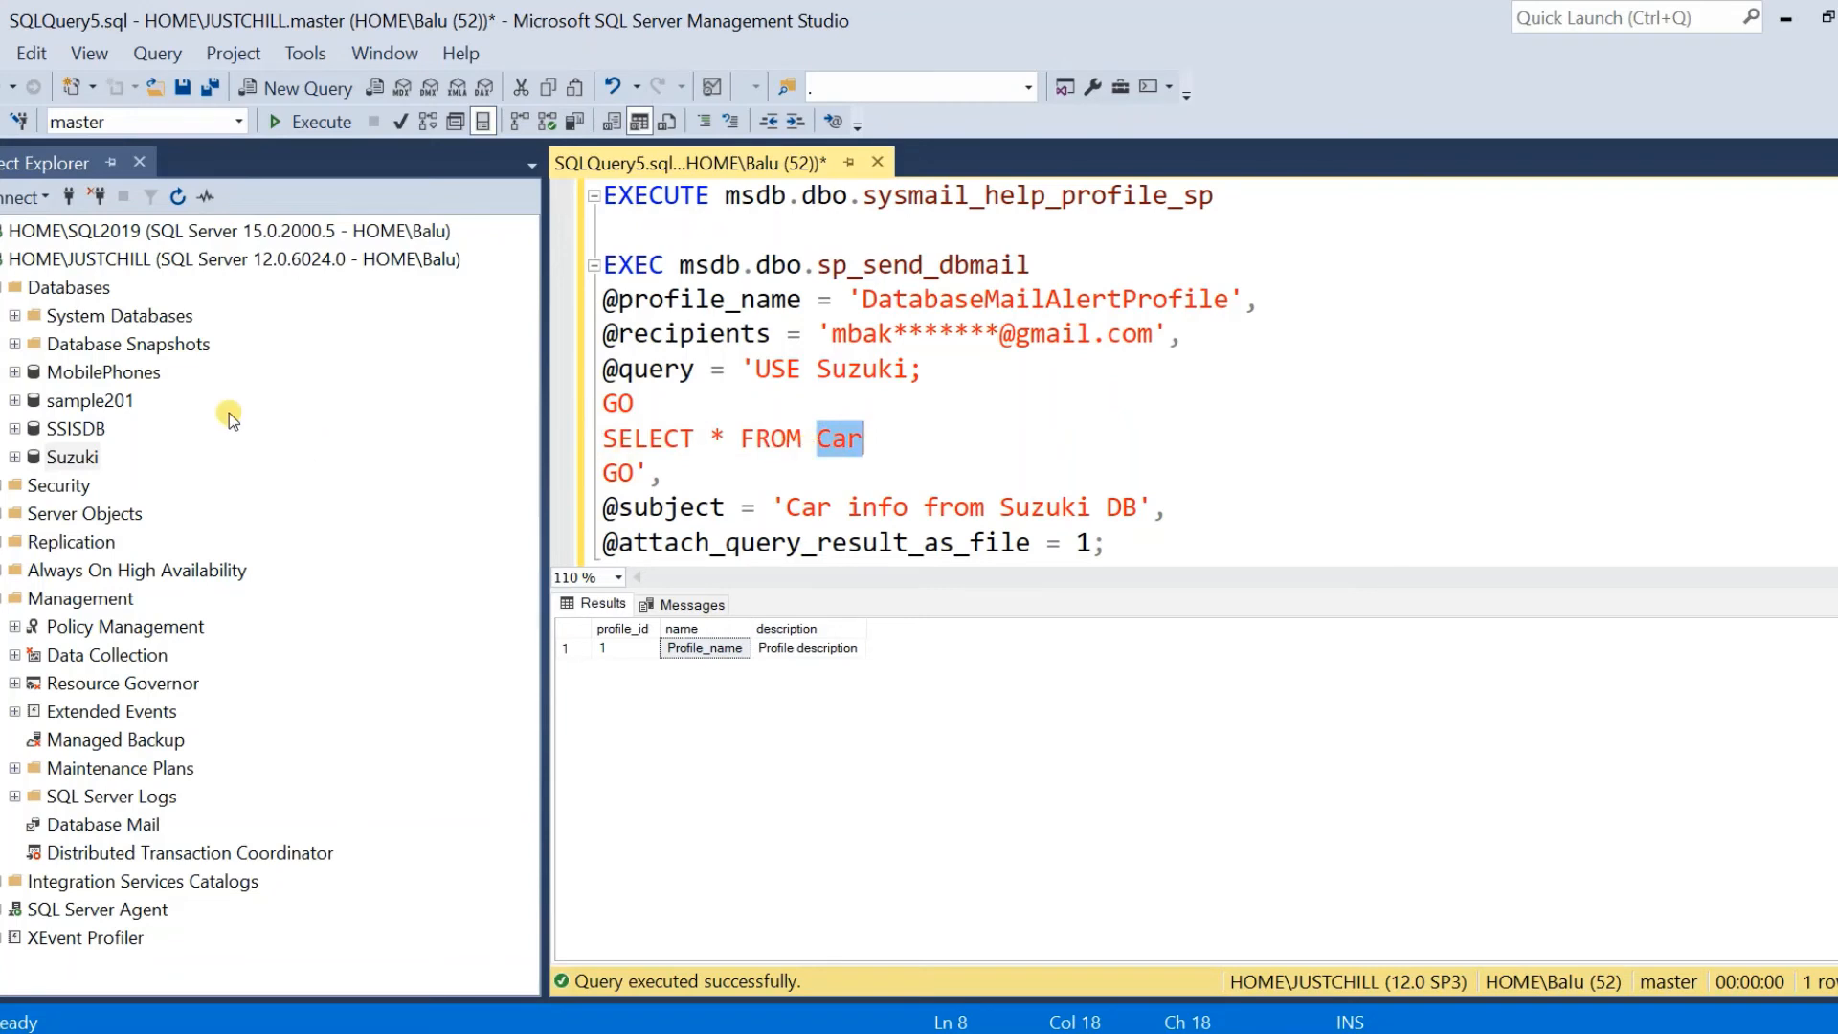
Locate the dbo.Car table among the tables of the Suzuki database on HOME\JUSTCHILL
{"action": "left_click", "coordinate": [14, 457]}
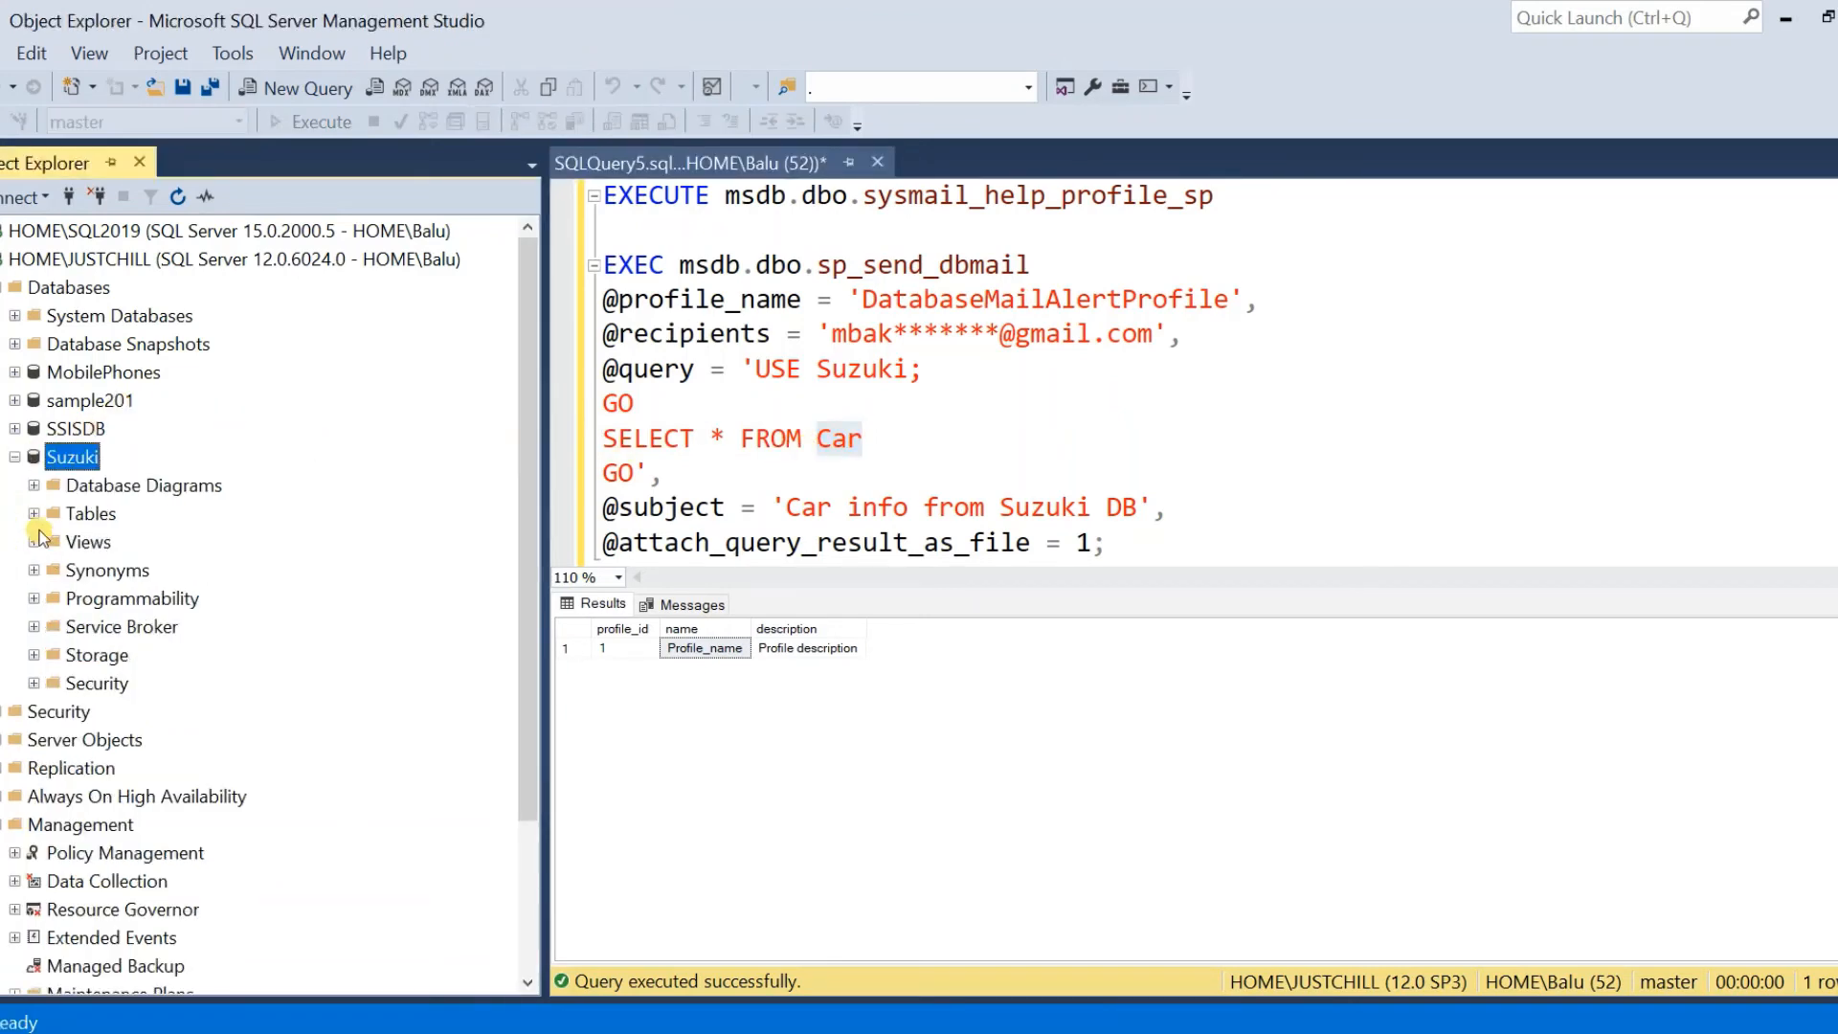
{"action": "left_click", "coordinate": [33, 513]}
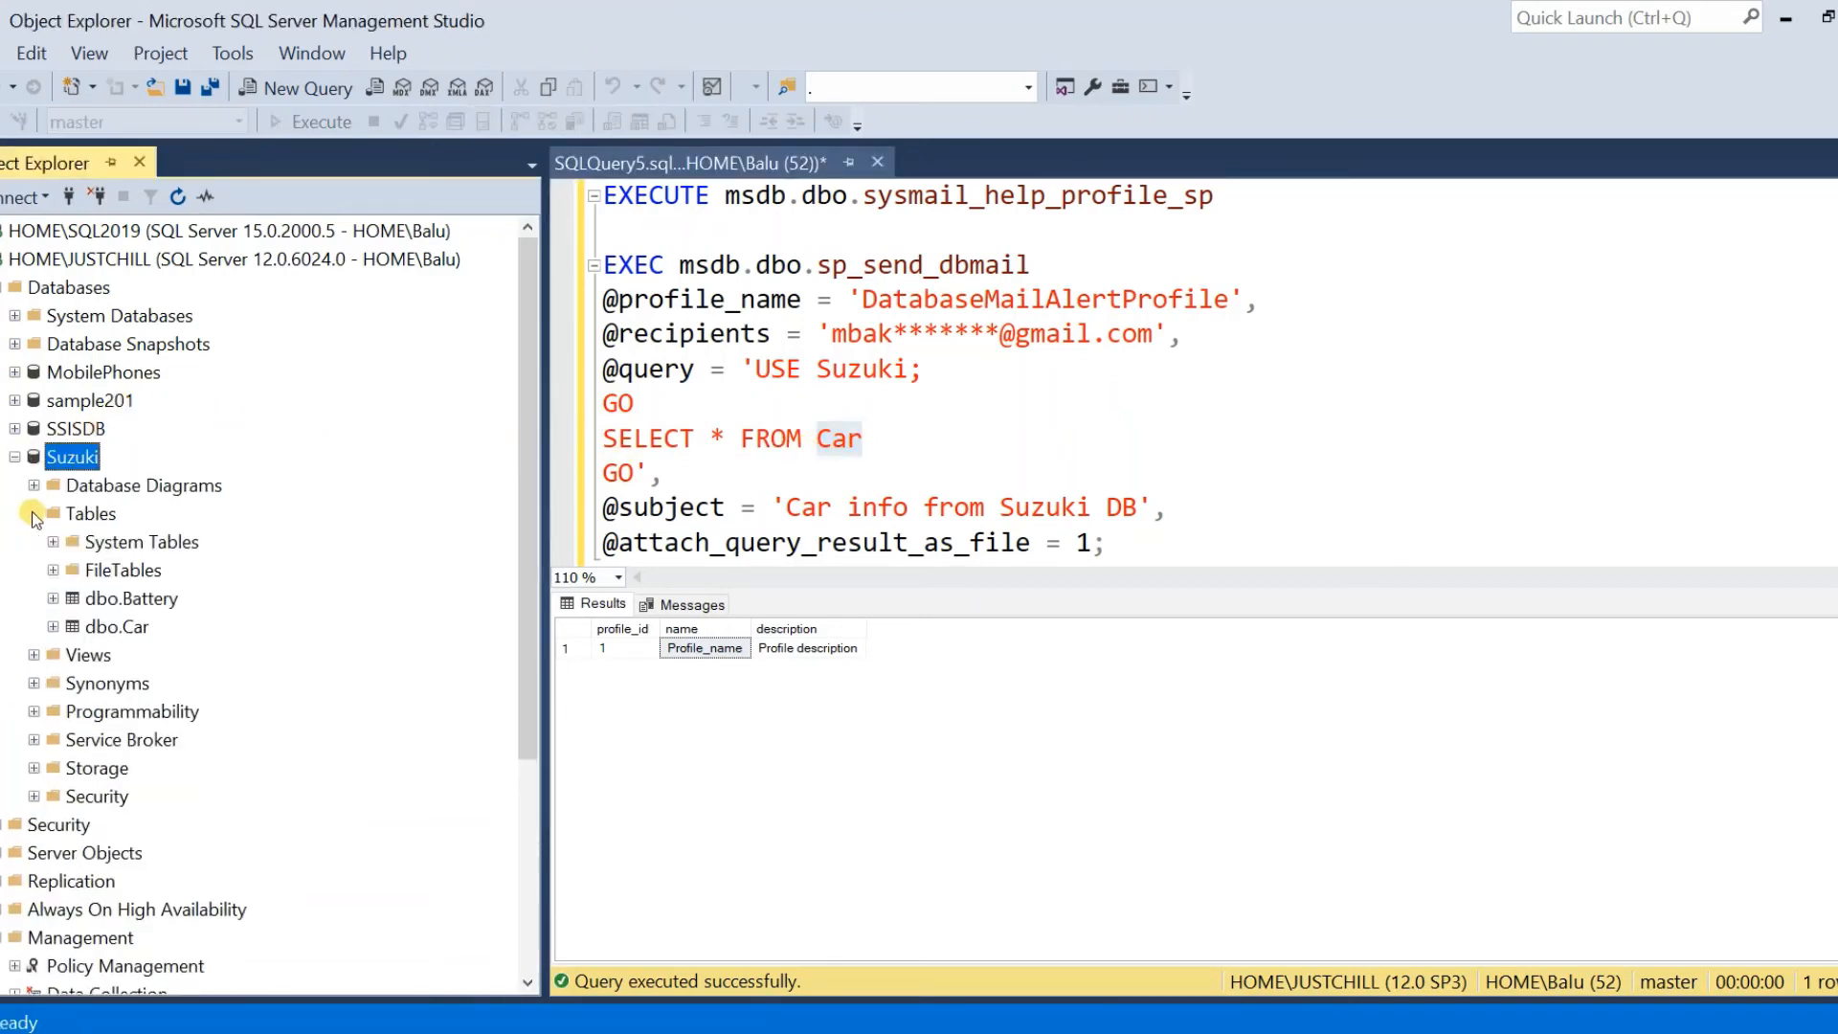
{"action": "left_click", "coordinate": [127, 629]}
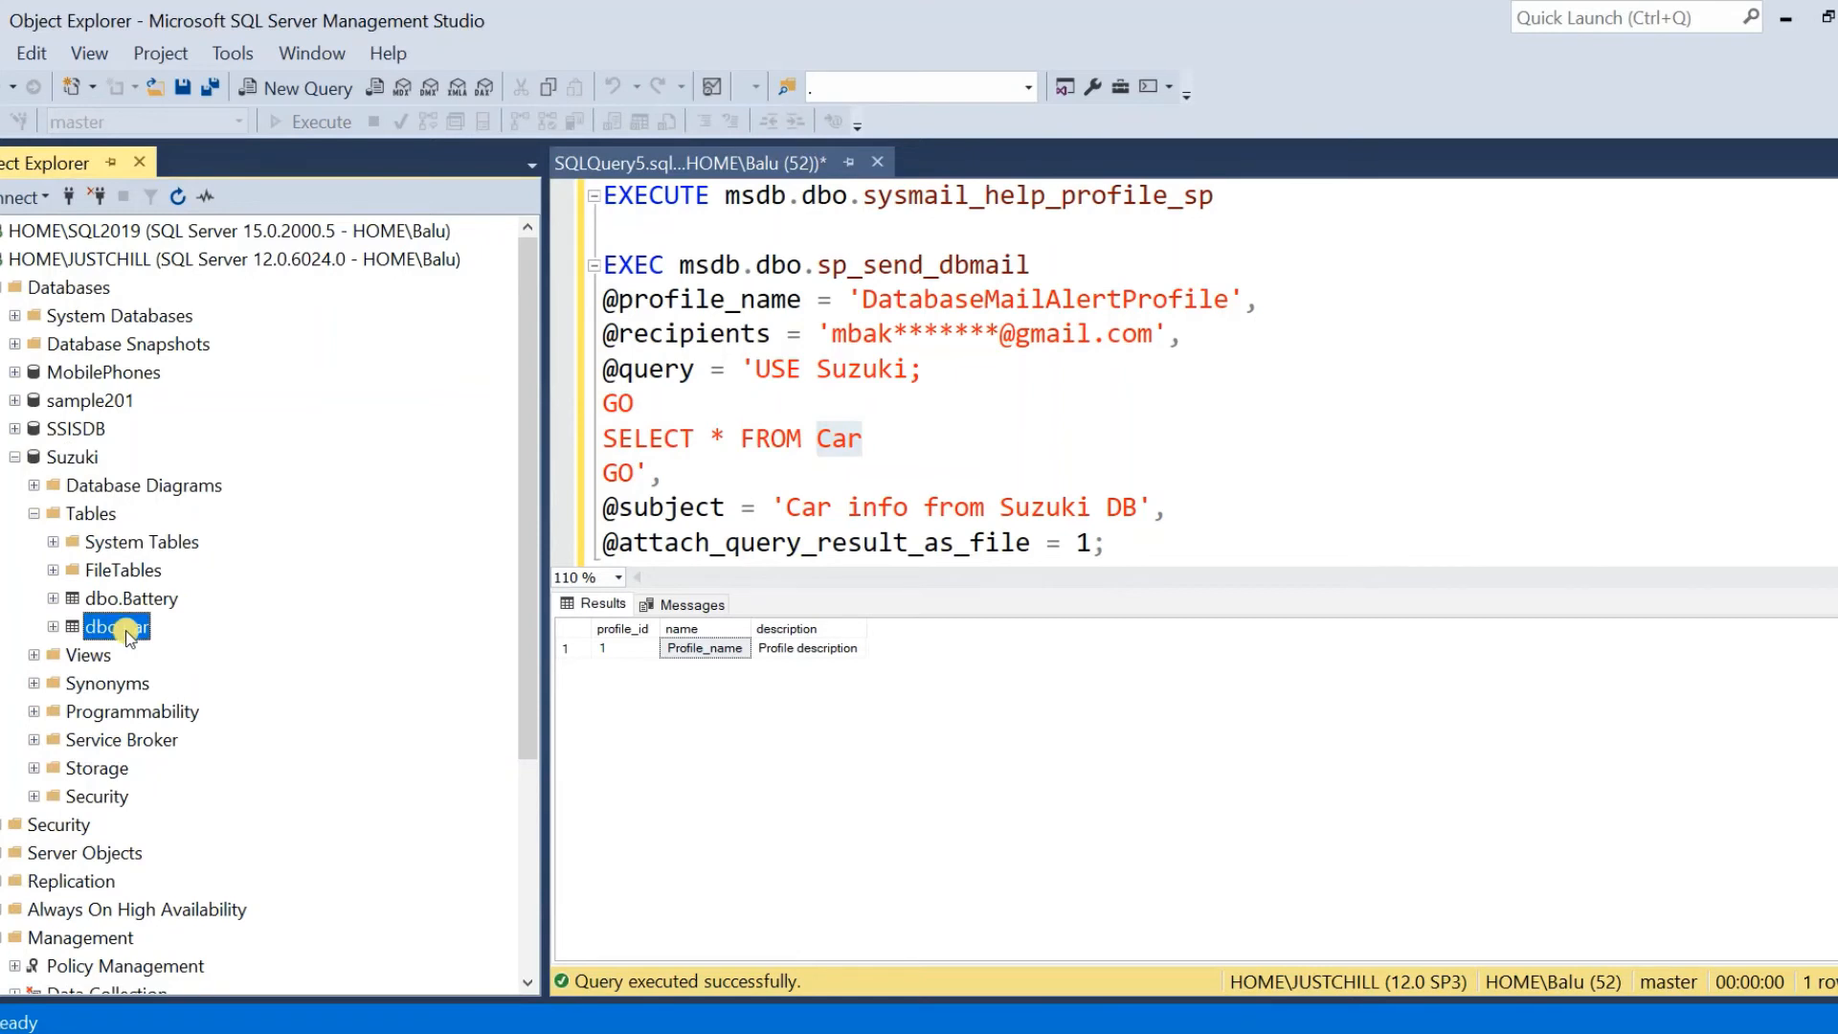
Try running only the line select * car, entered above the sp_send_dbmail statement, with Suzuki as the current database
{"action": "left_click", "coordinate": [663, 231]}
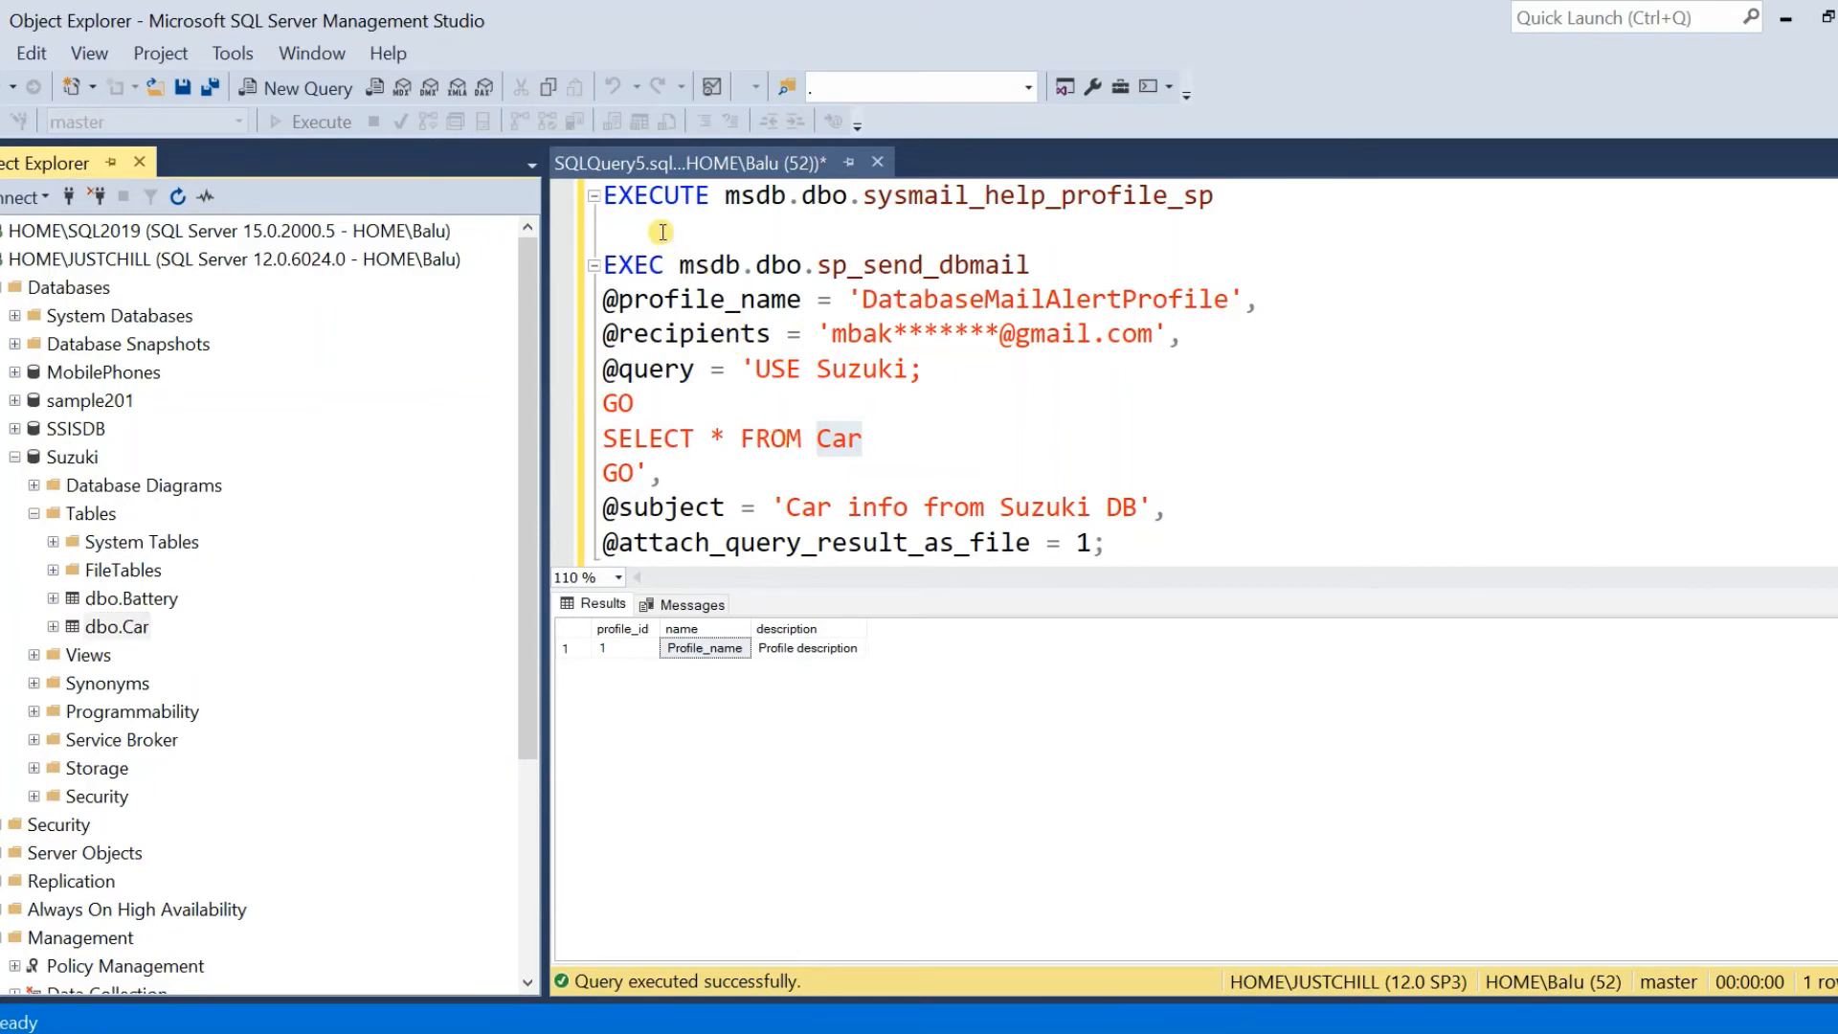
{"action": "type", "text": "select"}
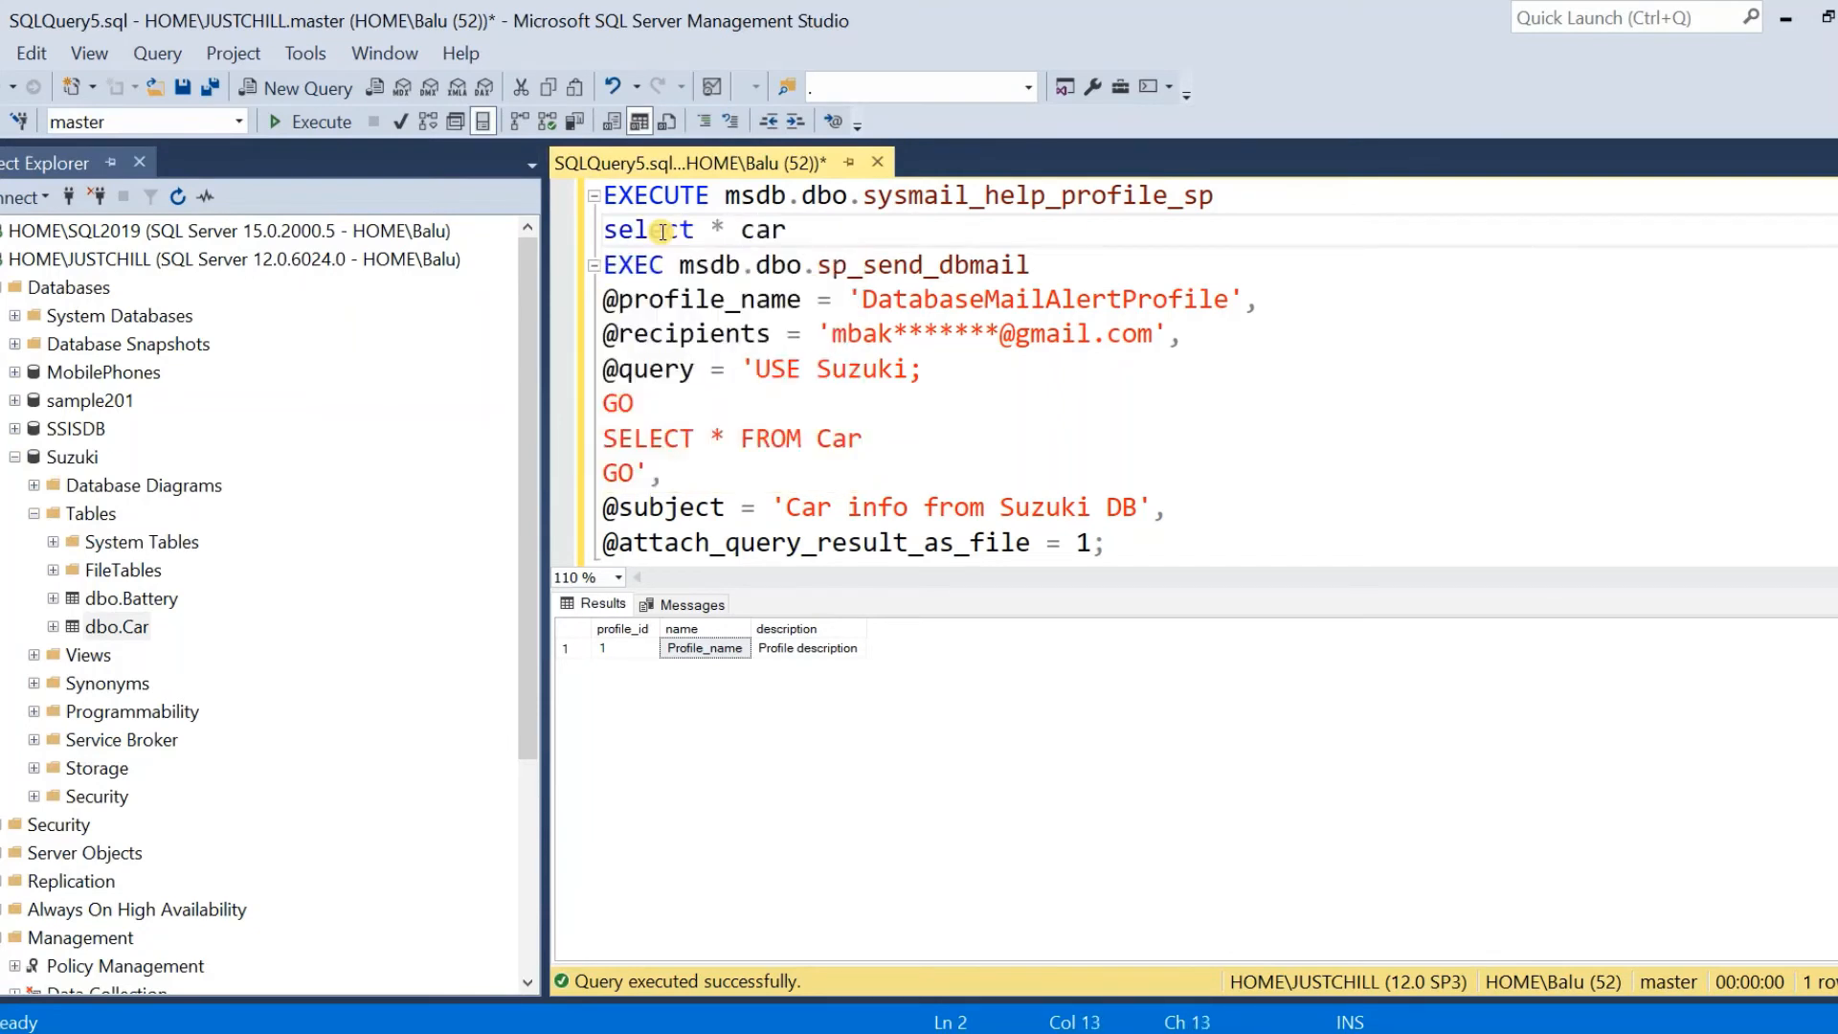
{"action": "type", "text": " * car"}
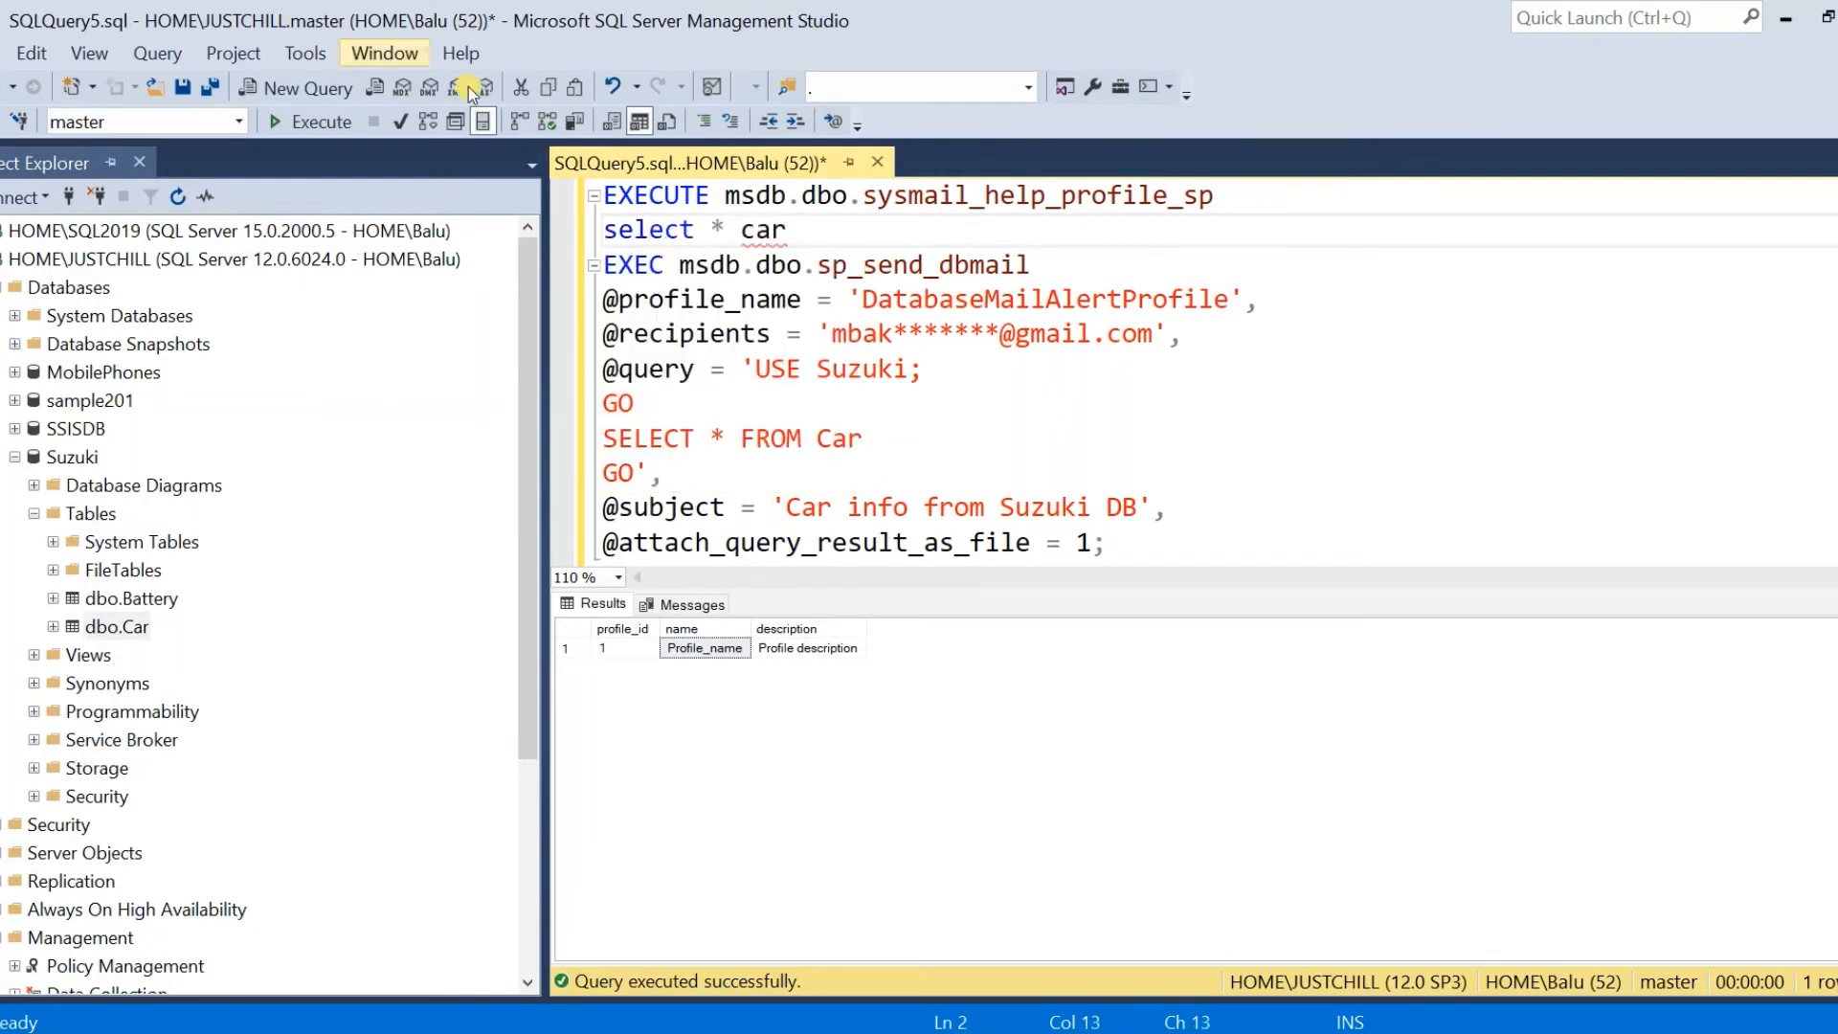
{"action": "left_click", "coordinate": [238, 121]}
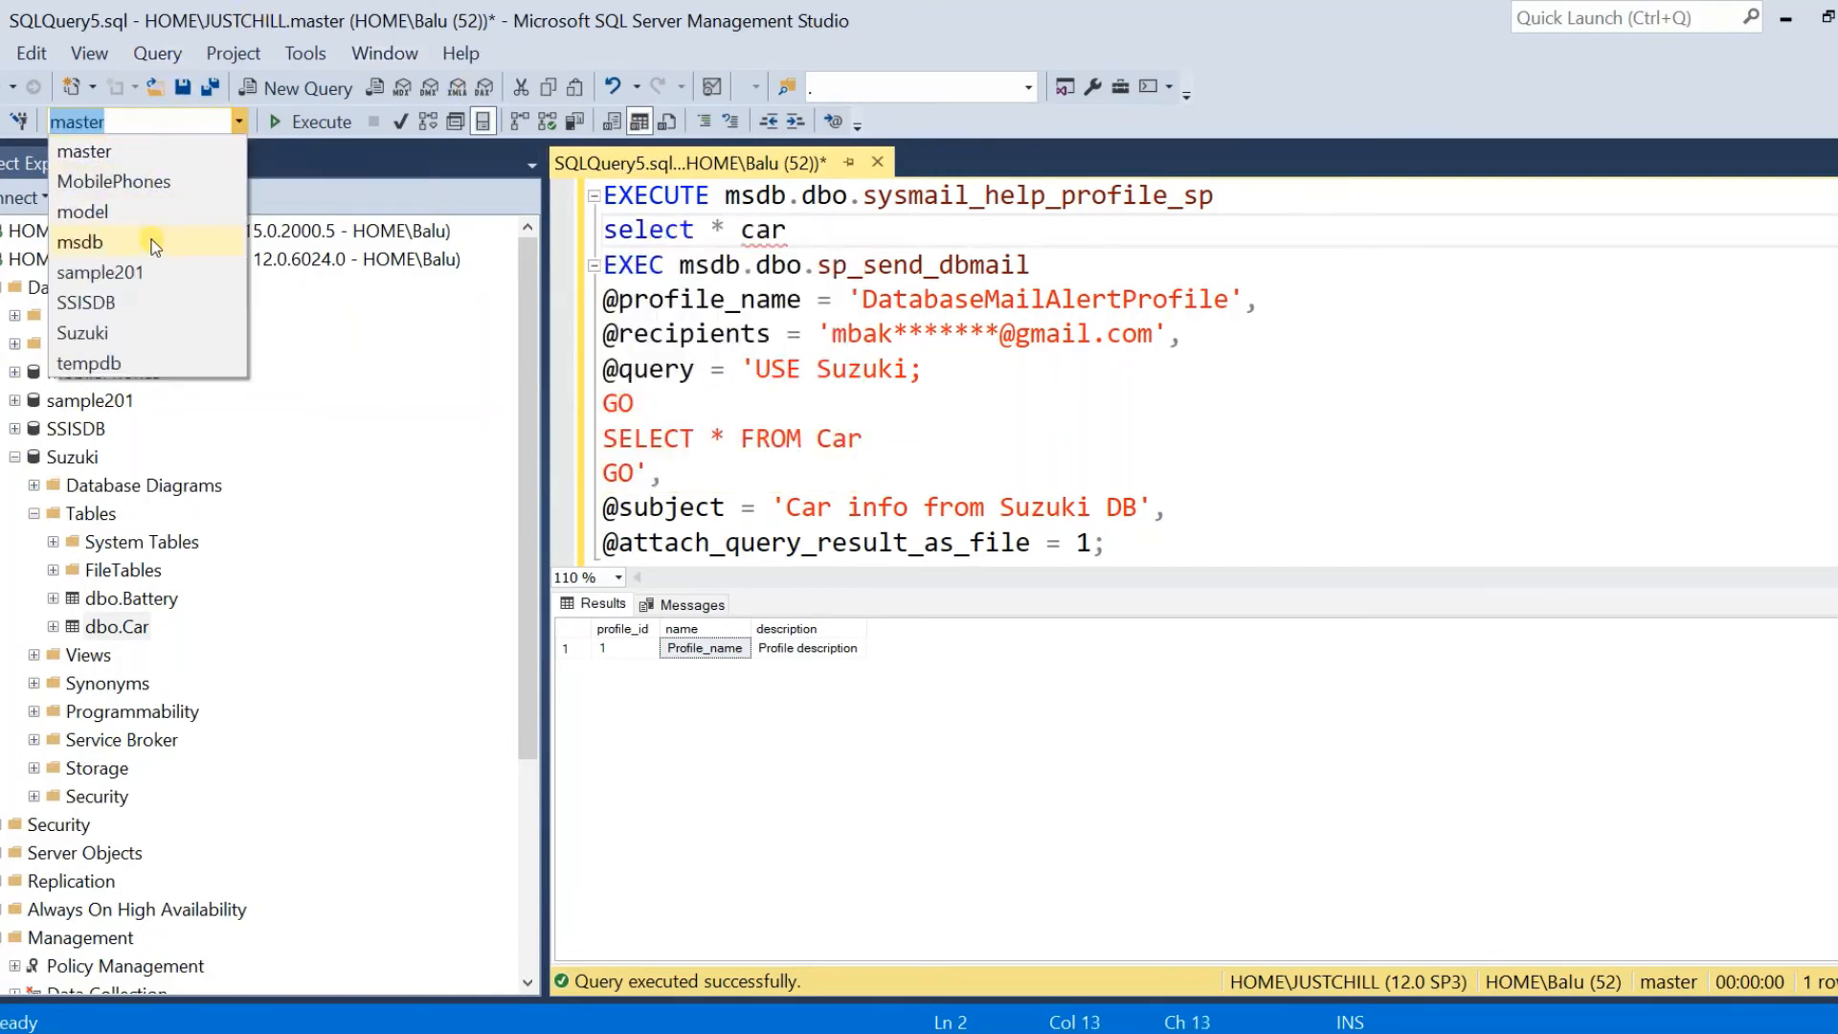
{"action": "left_click", "coordinate": [132, 337]}
{"action": "left_click_drag", "start_coordinate": [787, 230], "coordinate": [578, 228]}
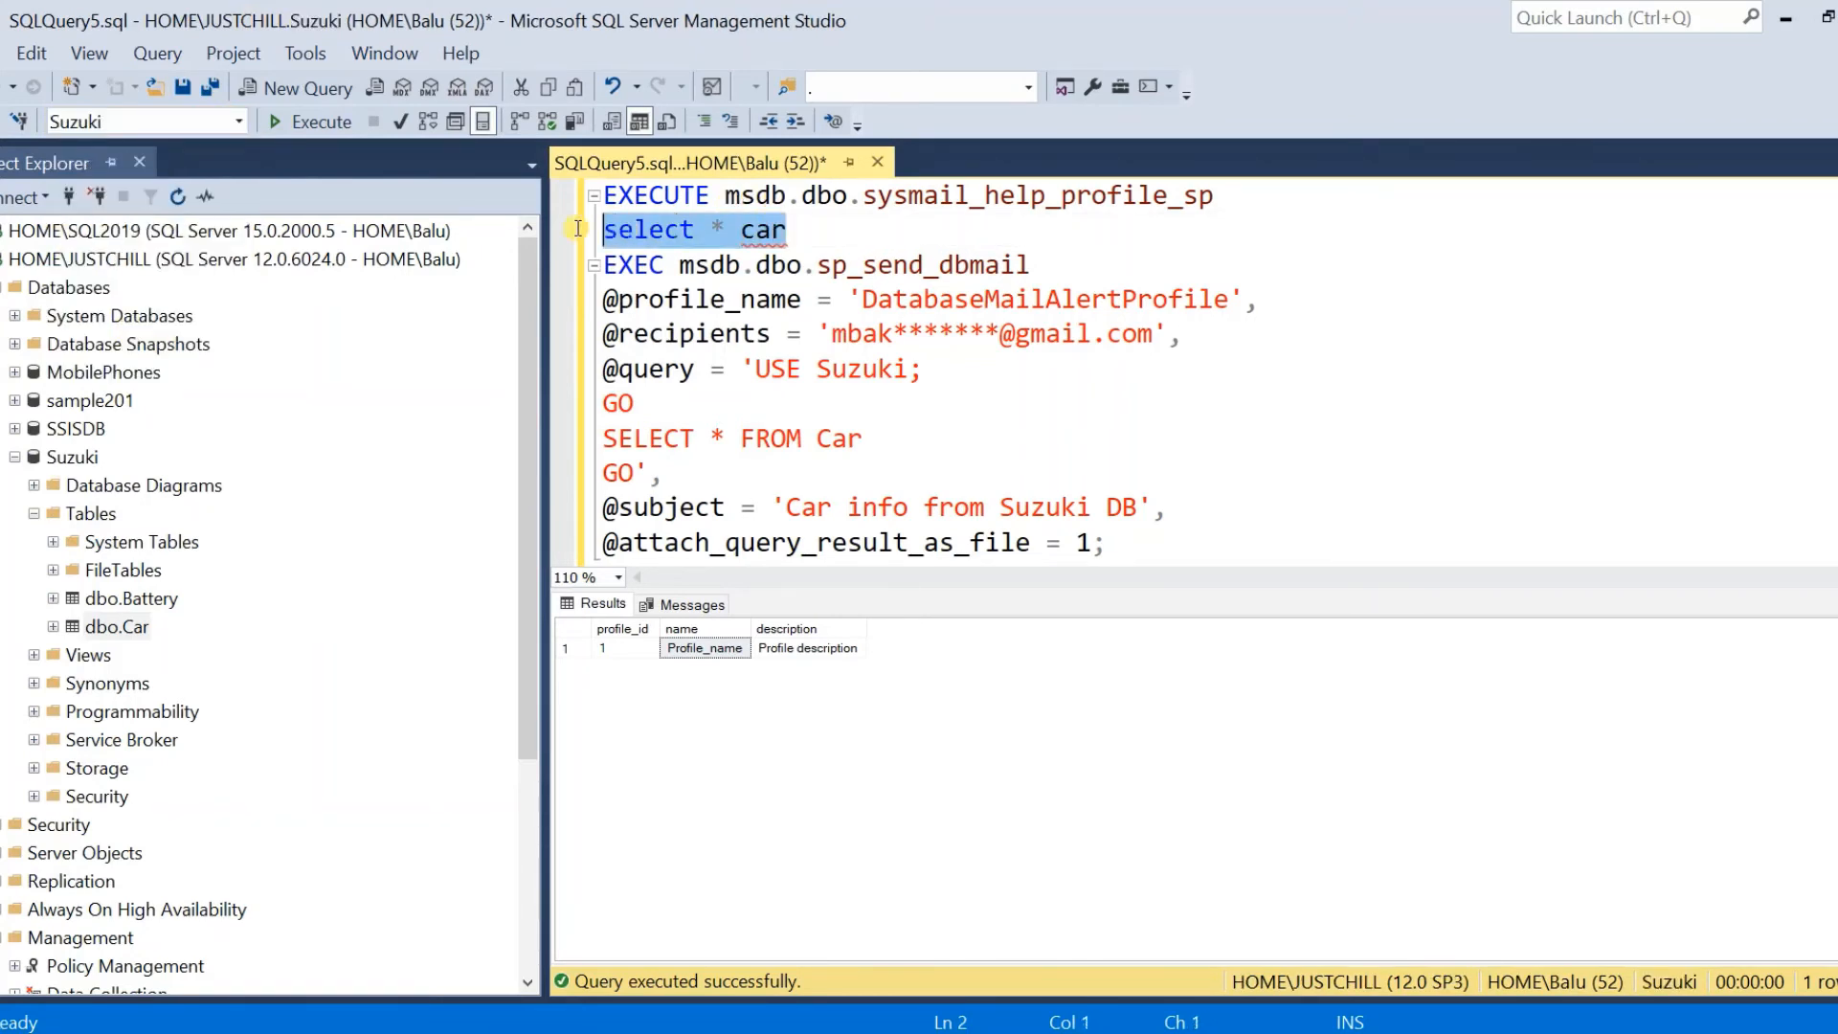
{"action": "left_click", "coordinate": [316, 122]}
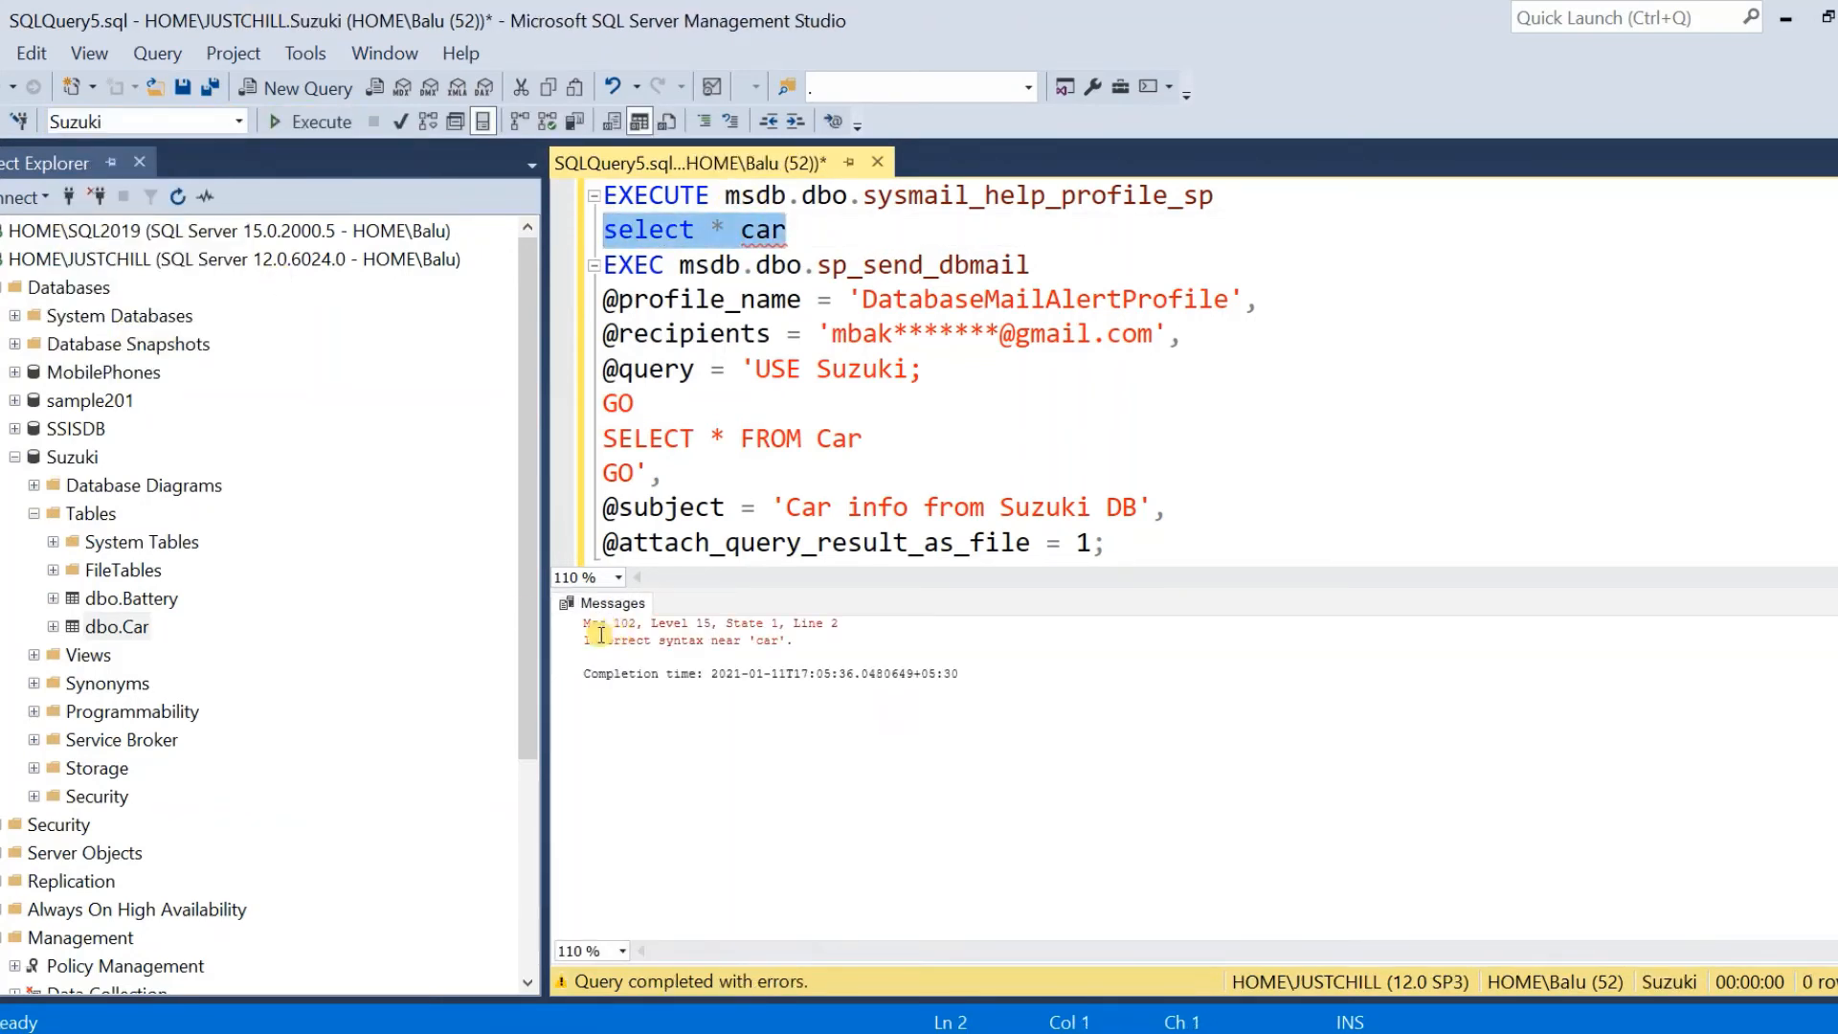
Correct the Car query to select * from car and run only that line
{"action": "left_click", "coordinate": [733, 231]}
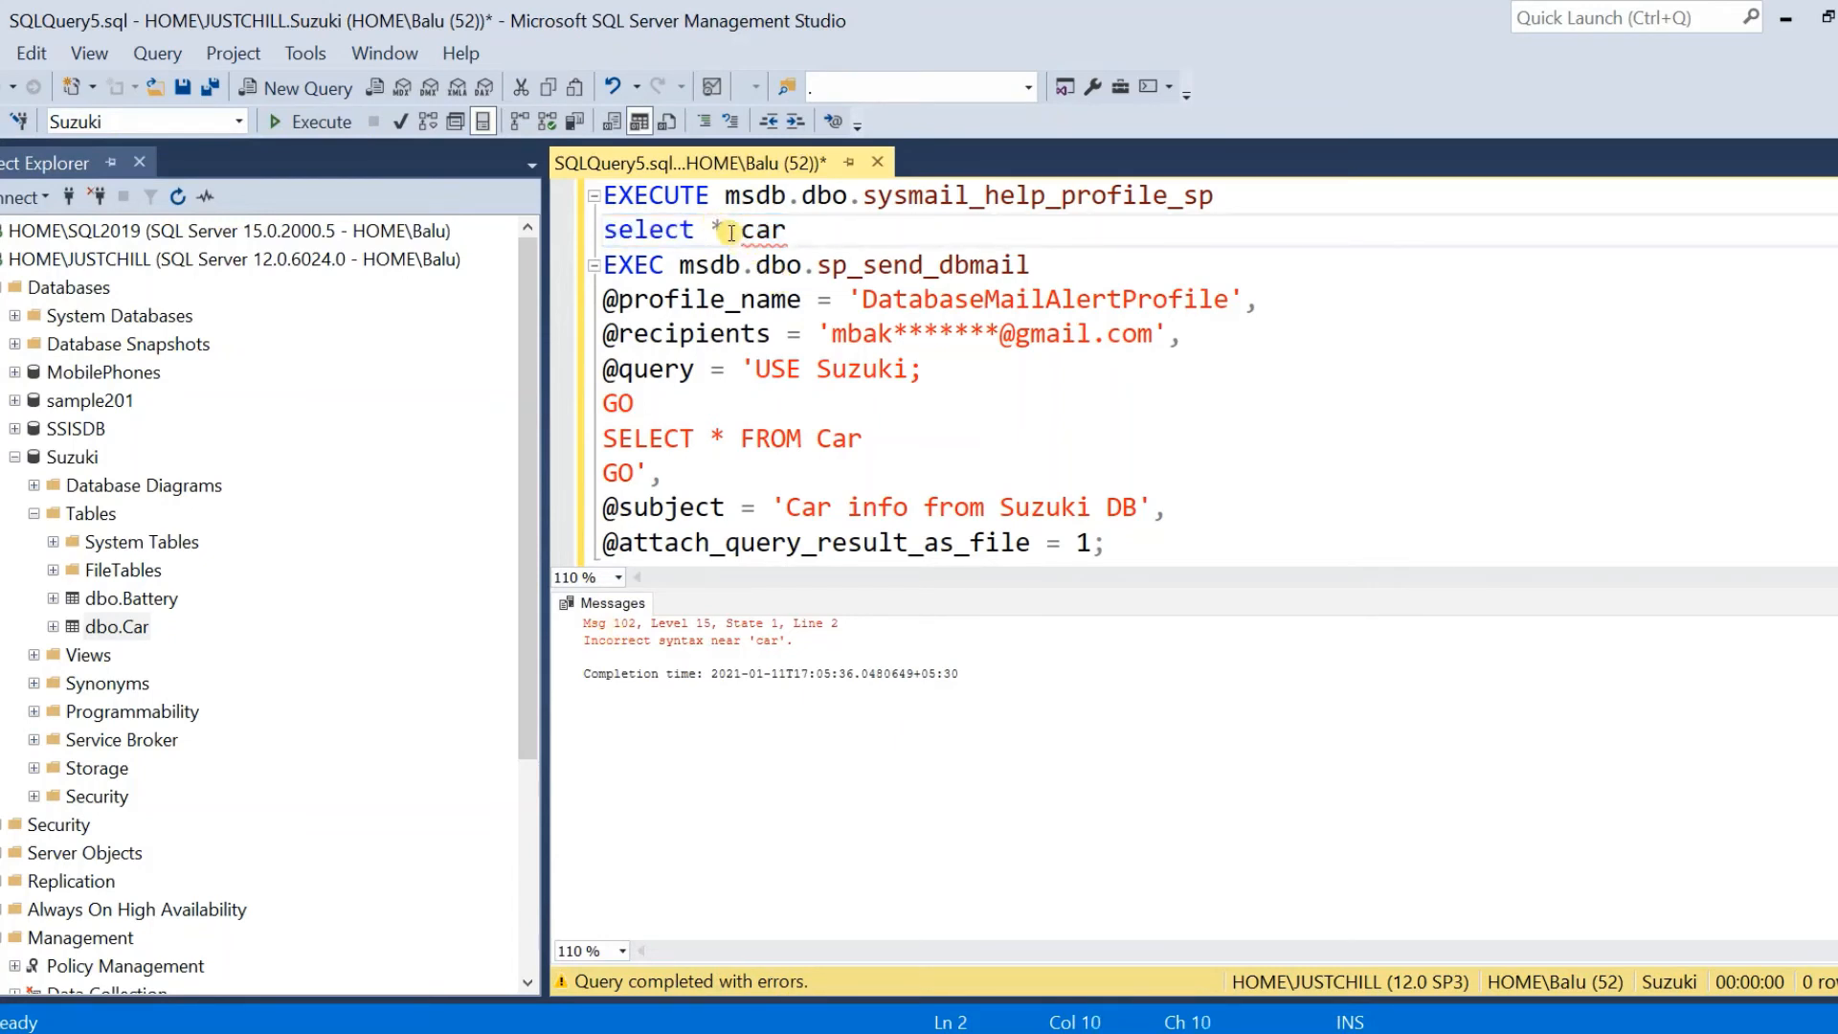
{"action": "type", "text": "from"}
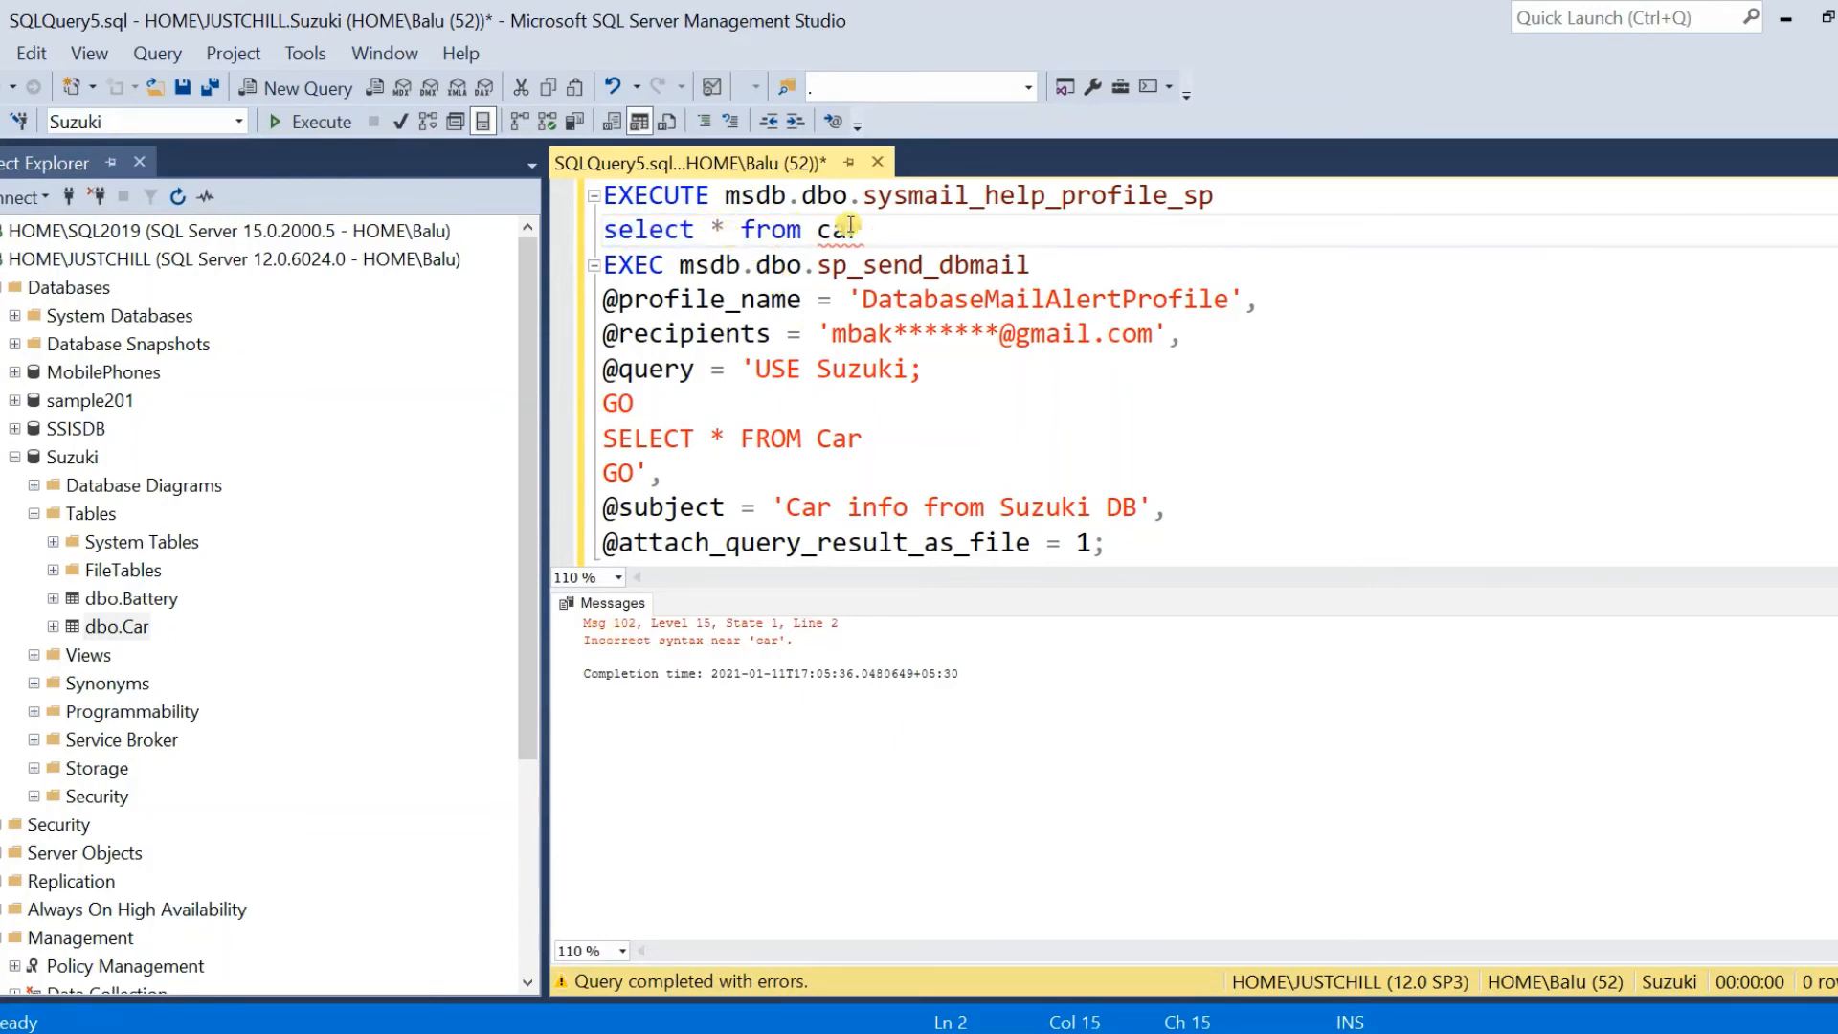
{"action": "left_click_drag", "start_coordinate": [862, 232], "coordinate": [603, 232]}
{"action": "left_click", "coordinate": [294, 127]}
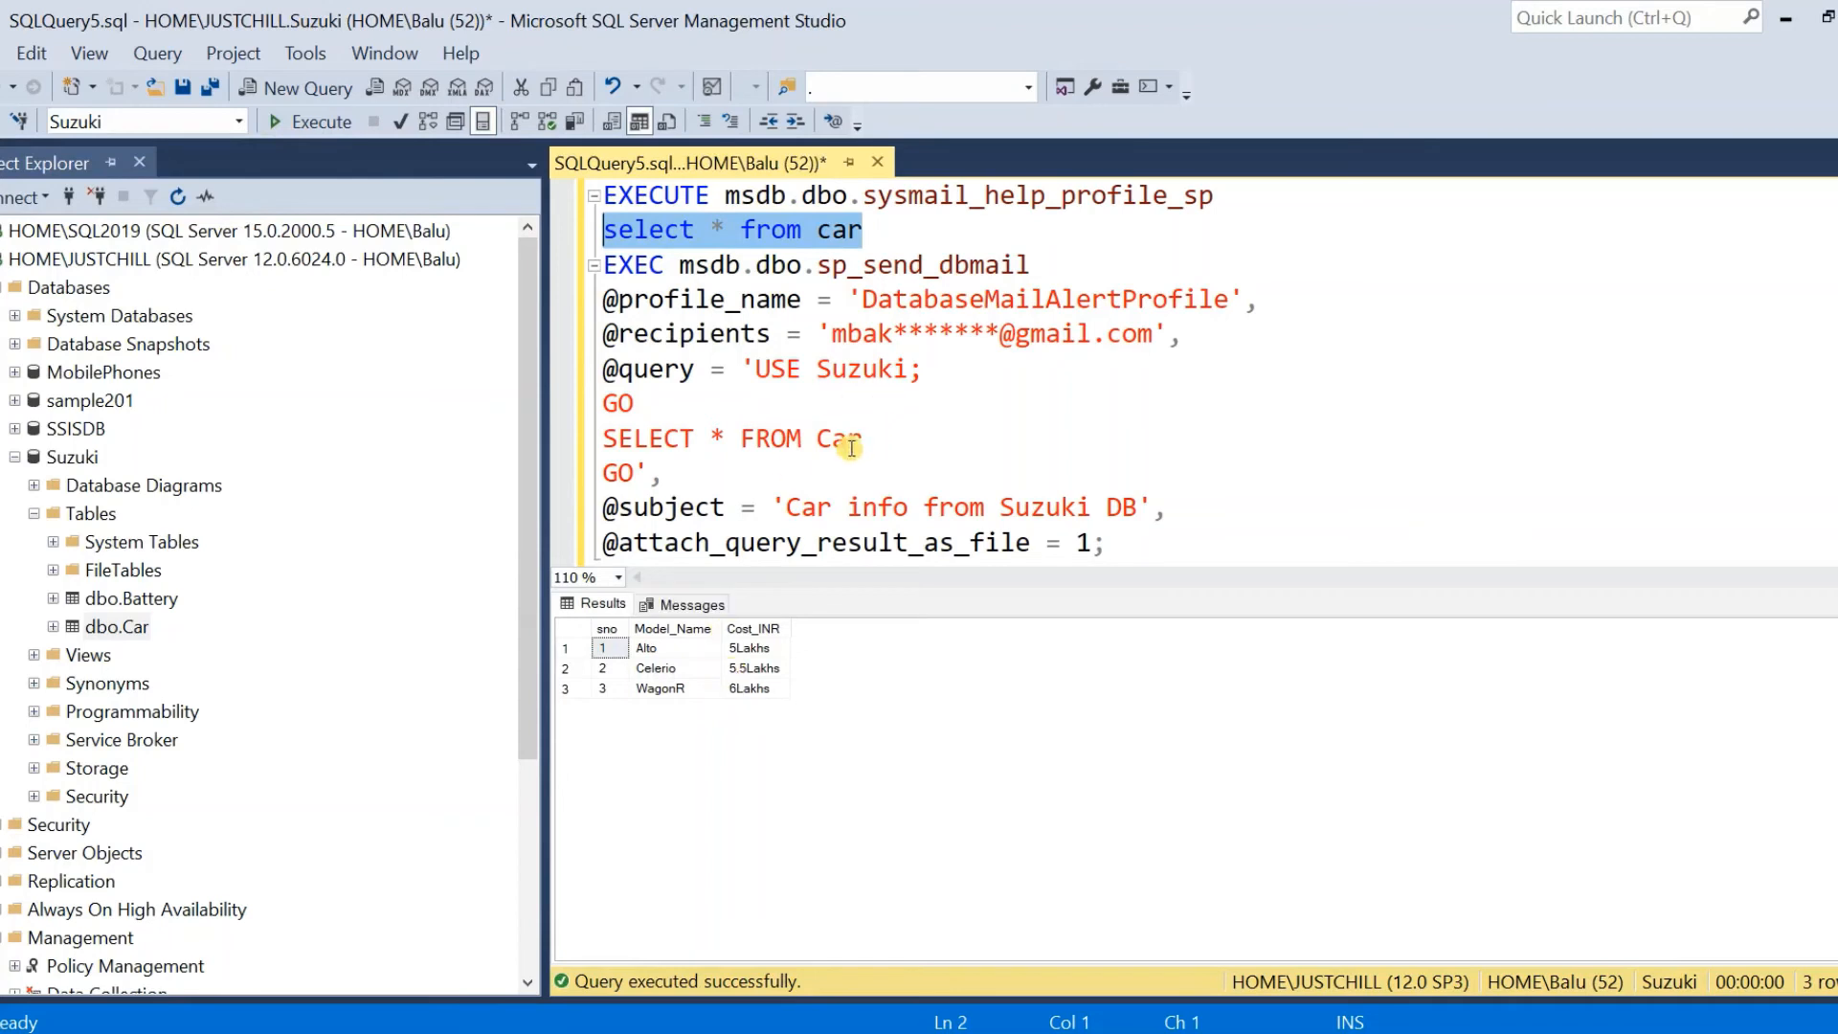
Try to run only the sp_send_dbmail statement with the DatabaseMailAlertProfile profile name
{"action": "left_click", "coordinate": [811, 462]}
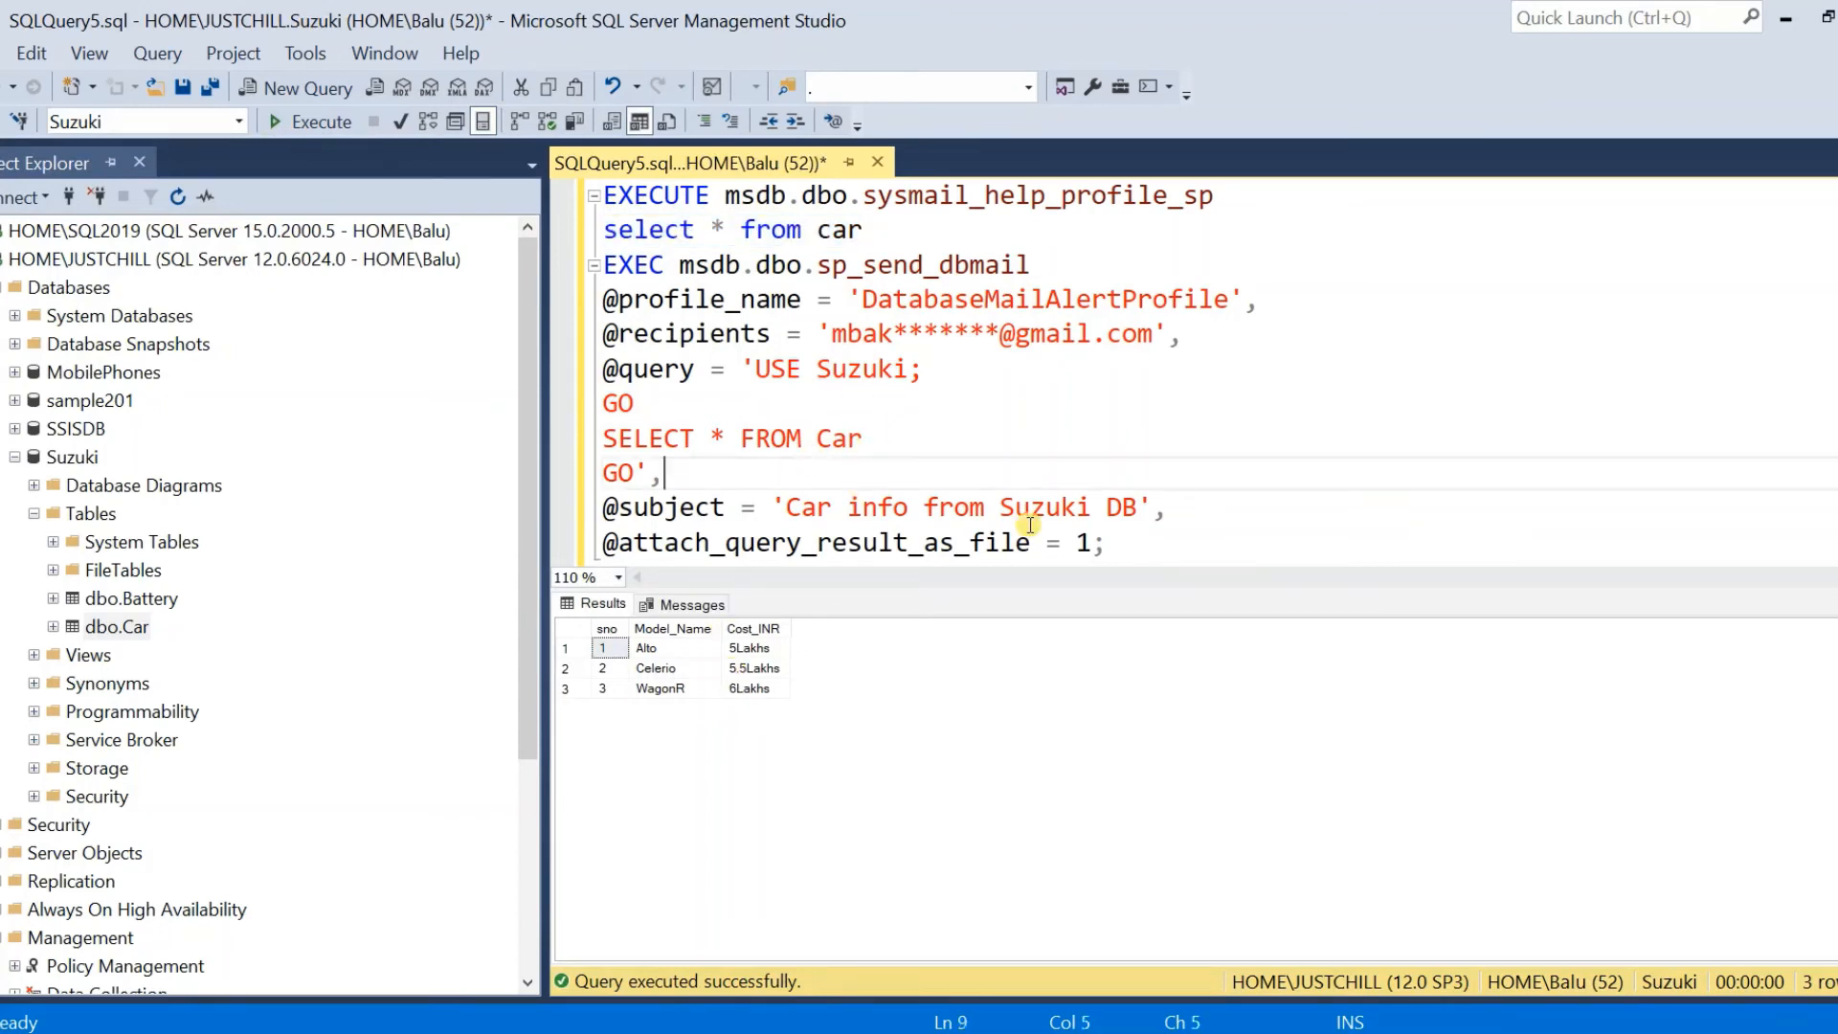
{"action": "left_click", "coordinate": [1116, 544]}
{"action": "left_click_drag", "start_coordinate": [1116, 544], "coordinate": [591, 265]}
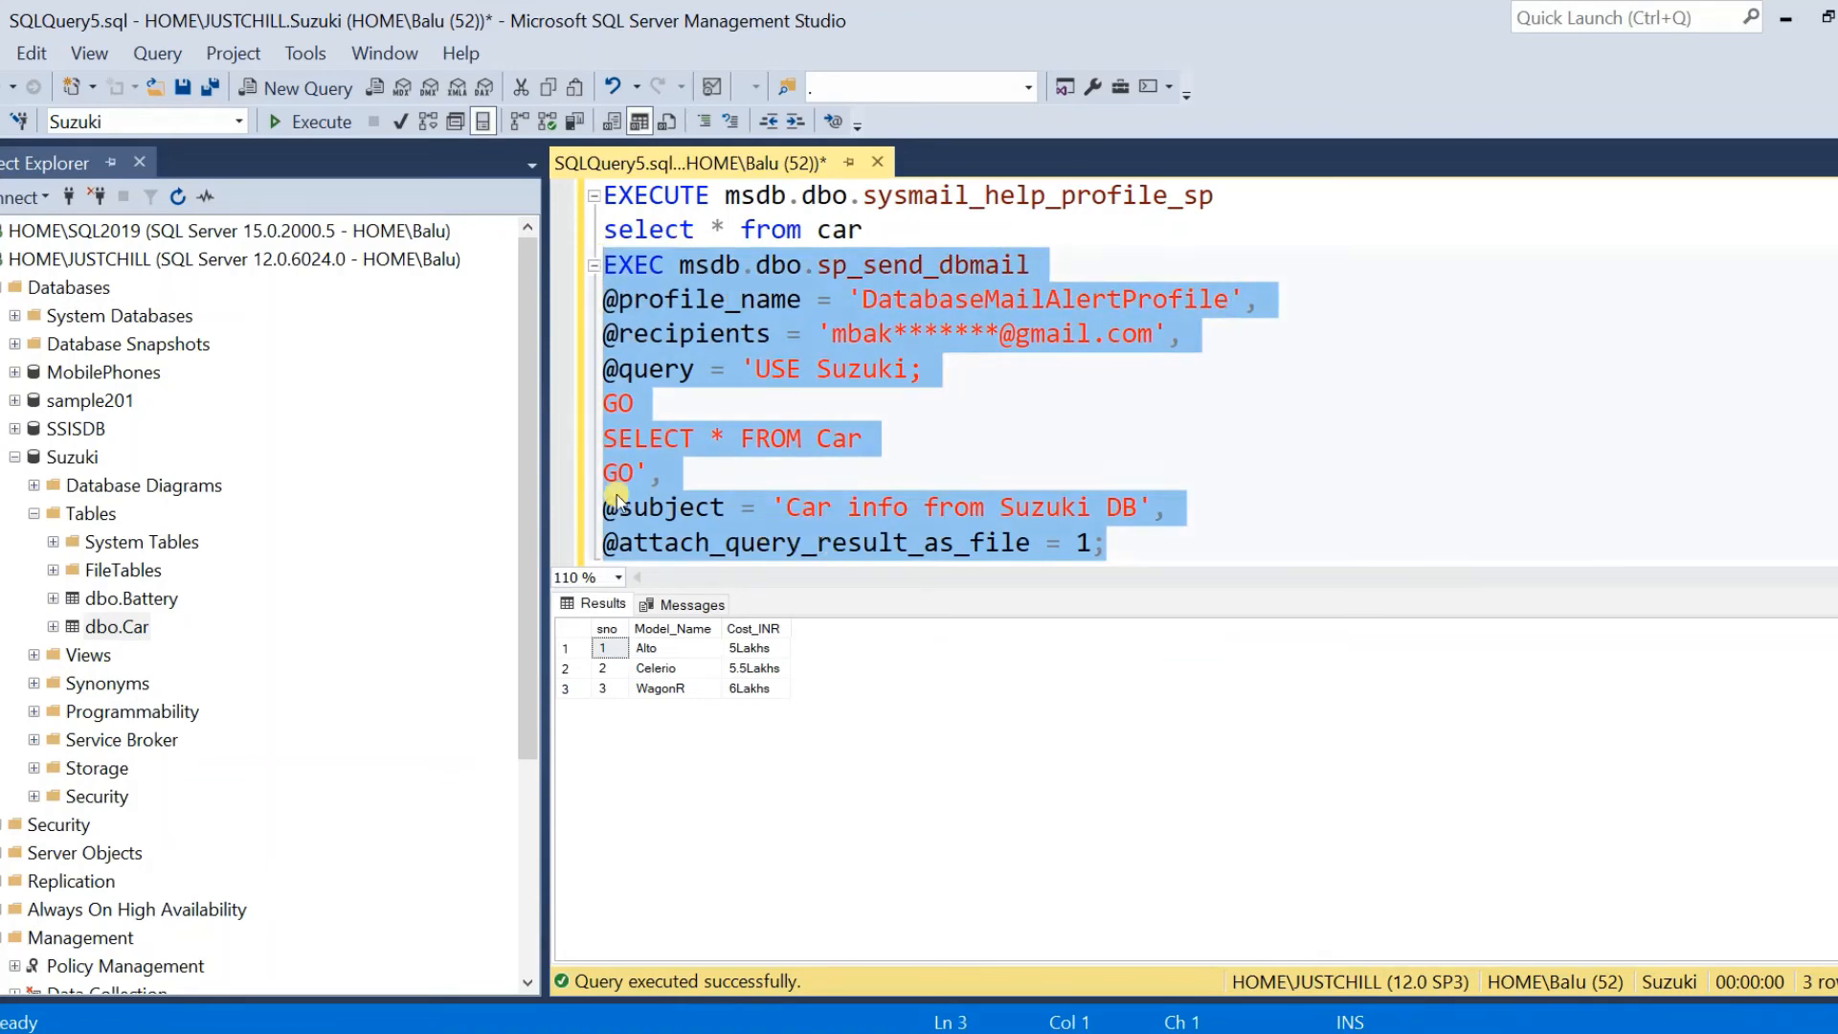
{"action": "left_click", "coordinate": [319, 120]}
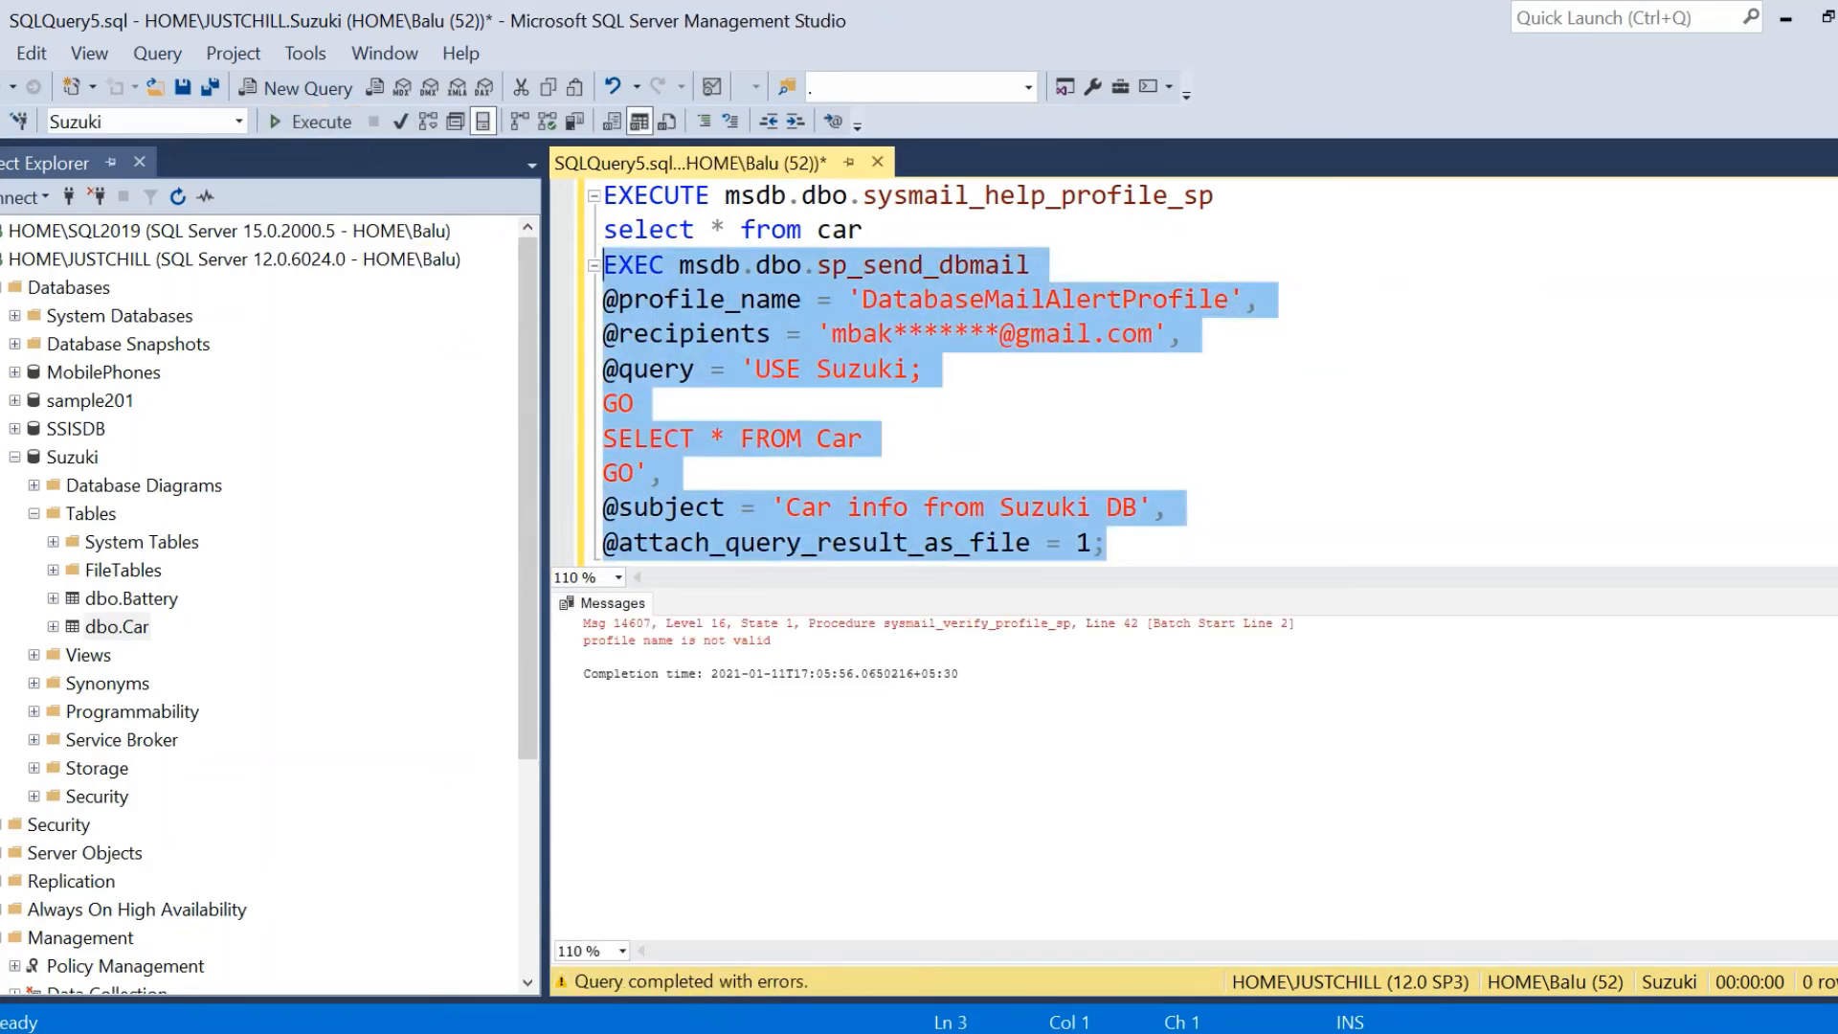
Run only the msdb.dbo.sysmail_help_profile_sp statement and copy the mail profile's name from its results
{"action": "left_click", "coordinate": [969, 333]}
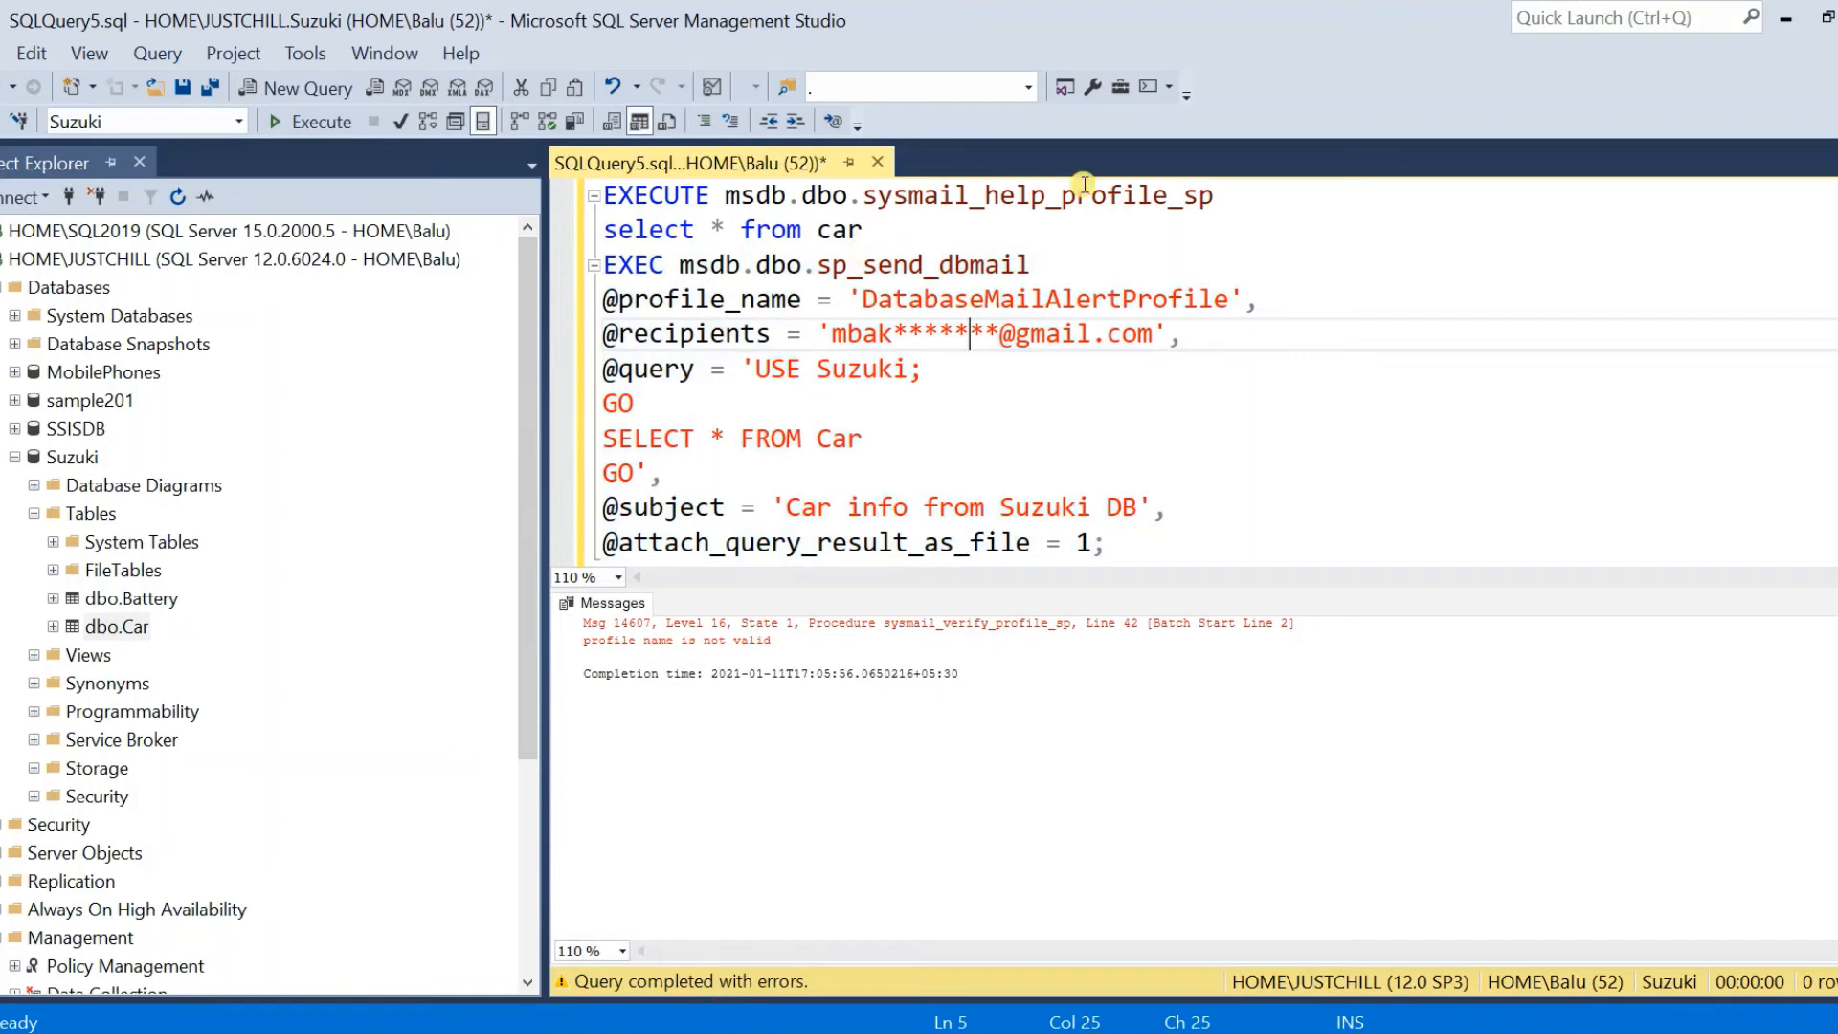
{"action": "left_click_drag", "start_coordinate": [1213, 195], "coordinate": [583, 191]}
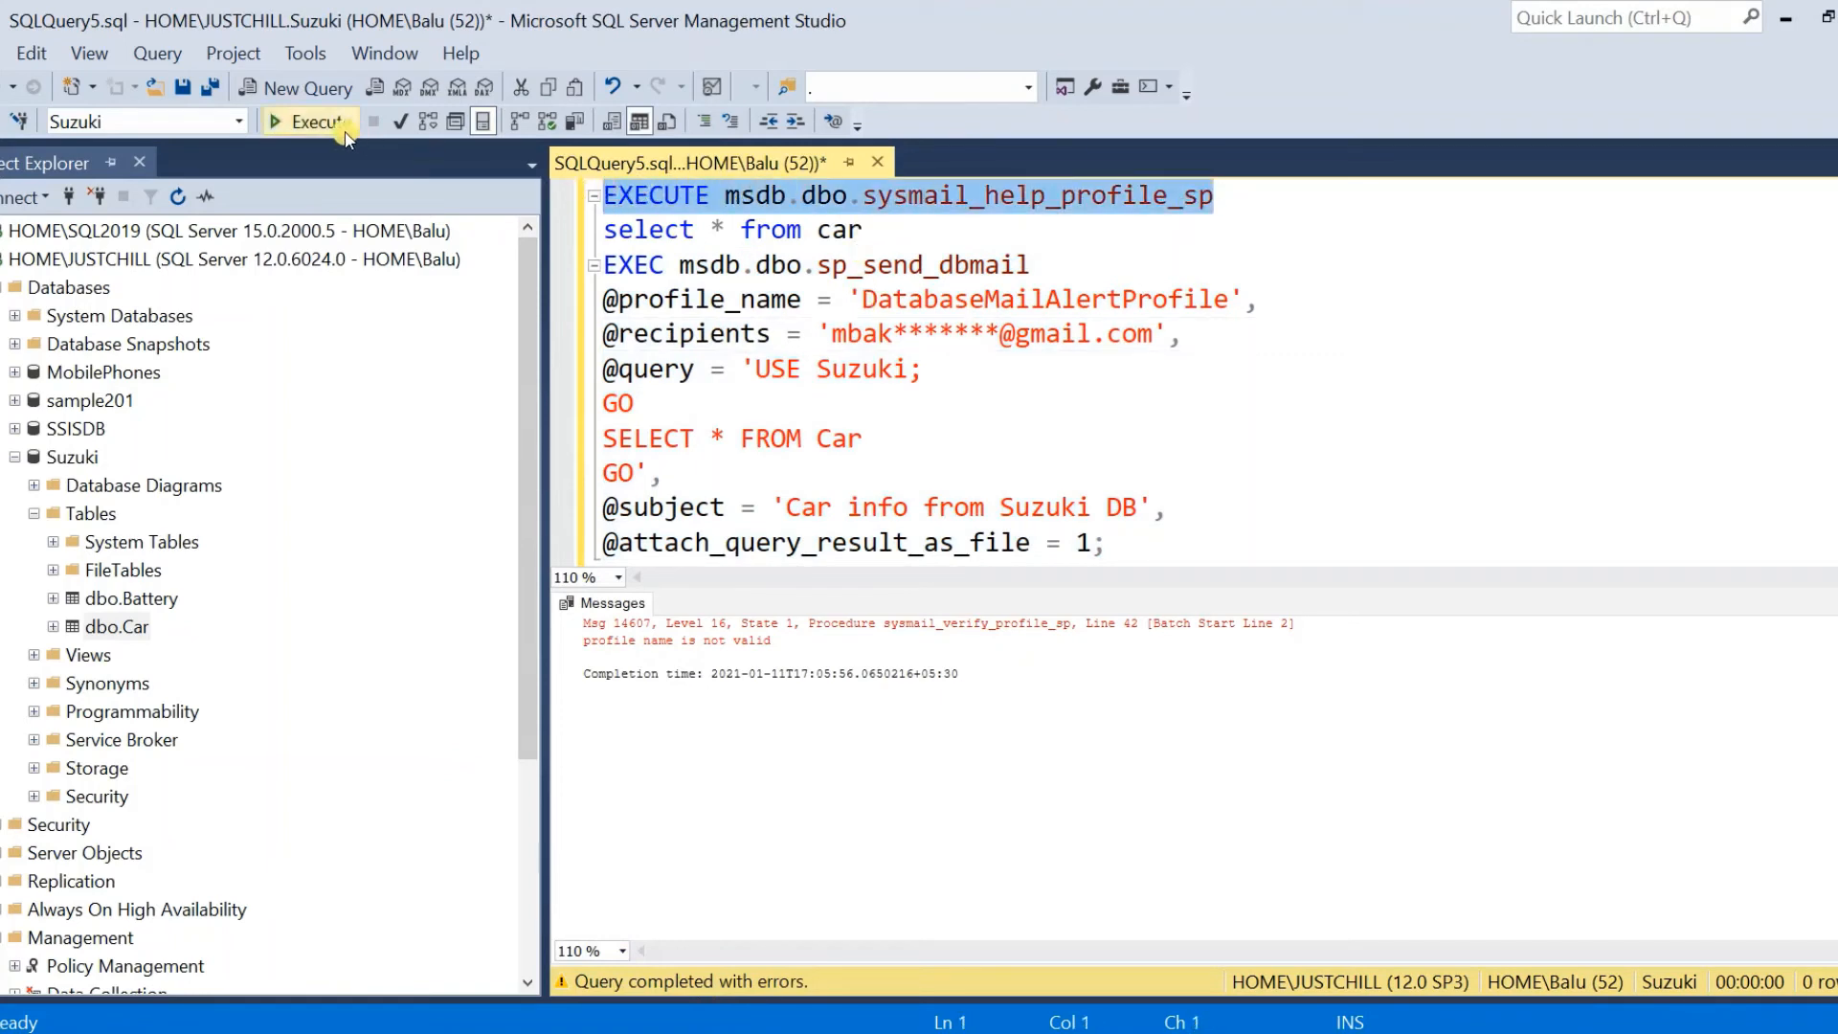
{"action": "left_click", "coordinate": [319, 121]}
{"action": "left_click", "coordinate": [723, 649]}
{"action": "right_click", "coordinate": [724, 652]}
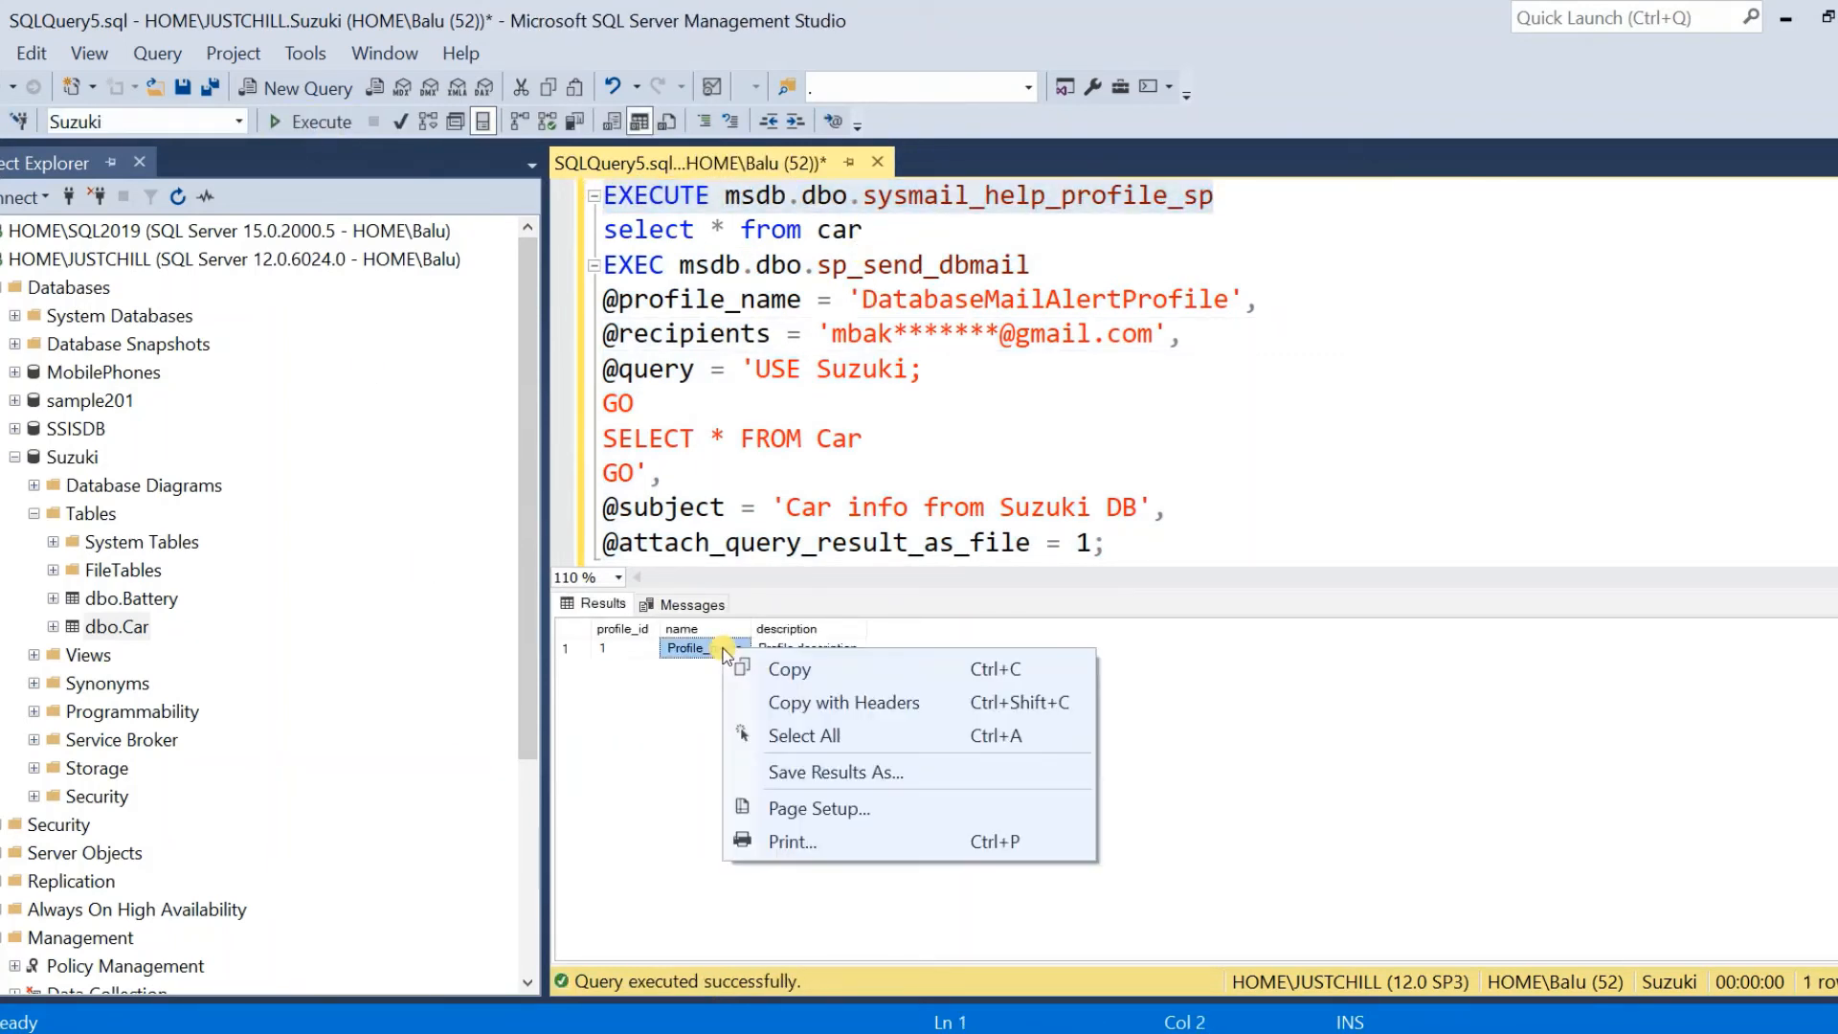
{"action": "left_click", "coordinate": [789, 669]}
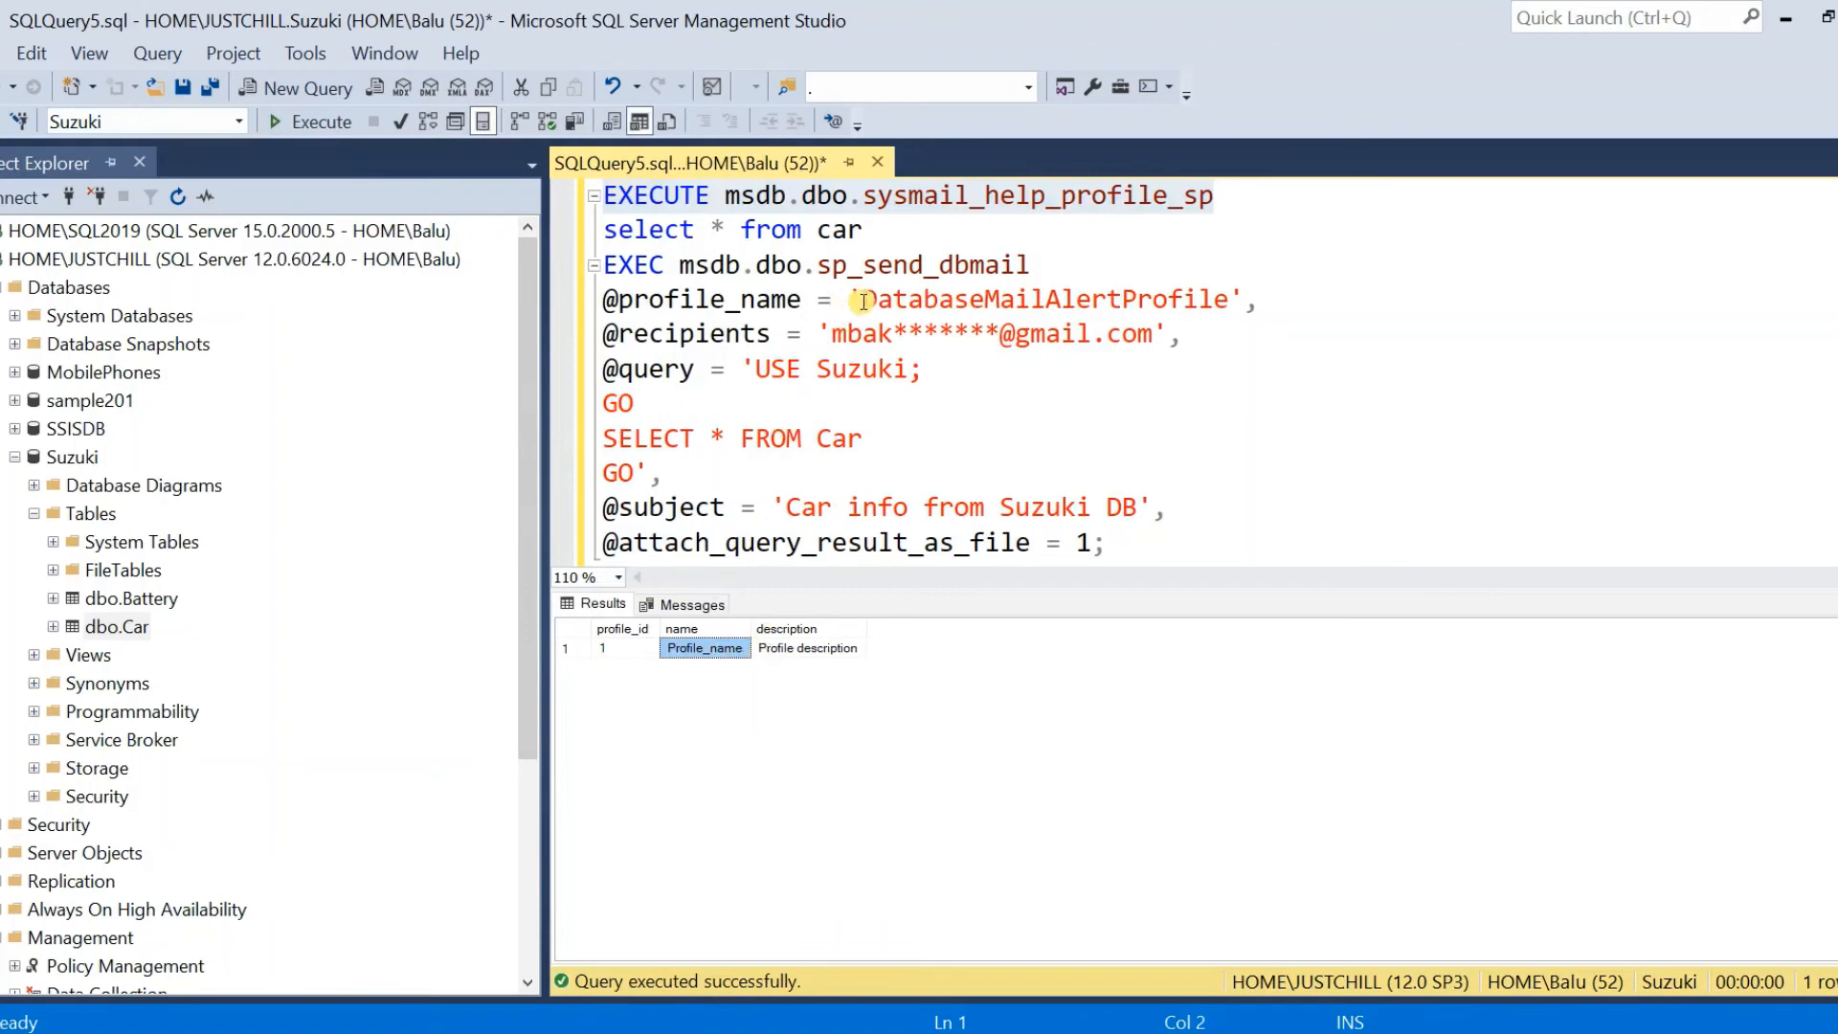
{"action": "left_click_drag", "start_coordinate": [863, 301], "coordinate": [1226, 305]}
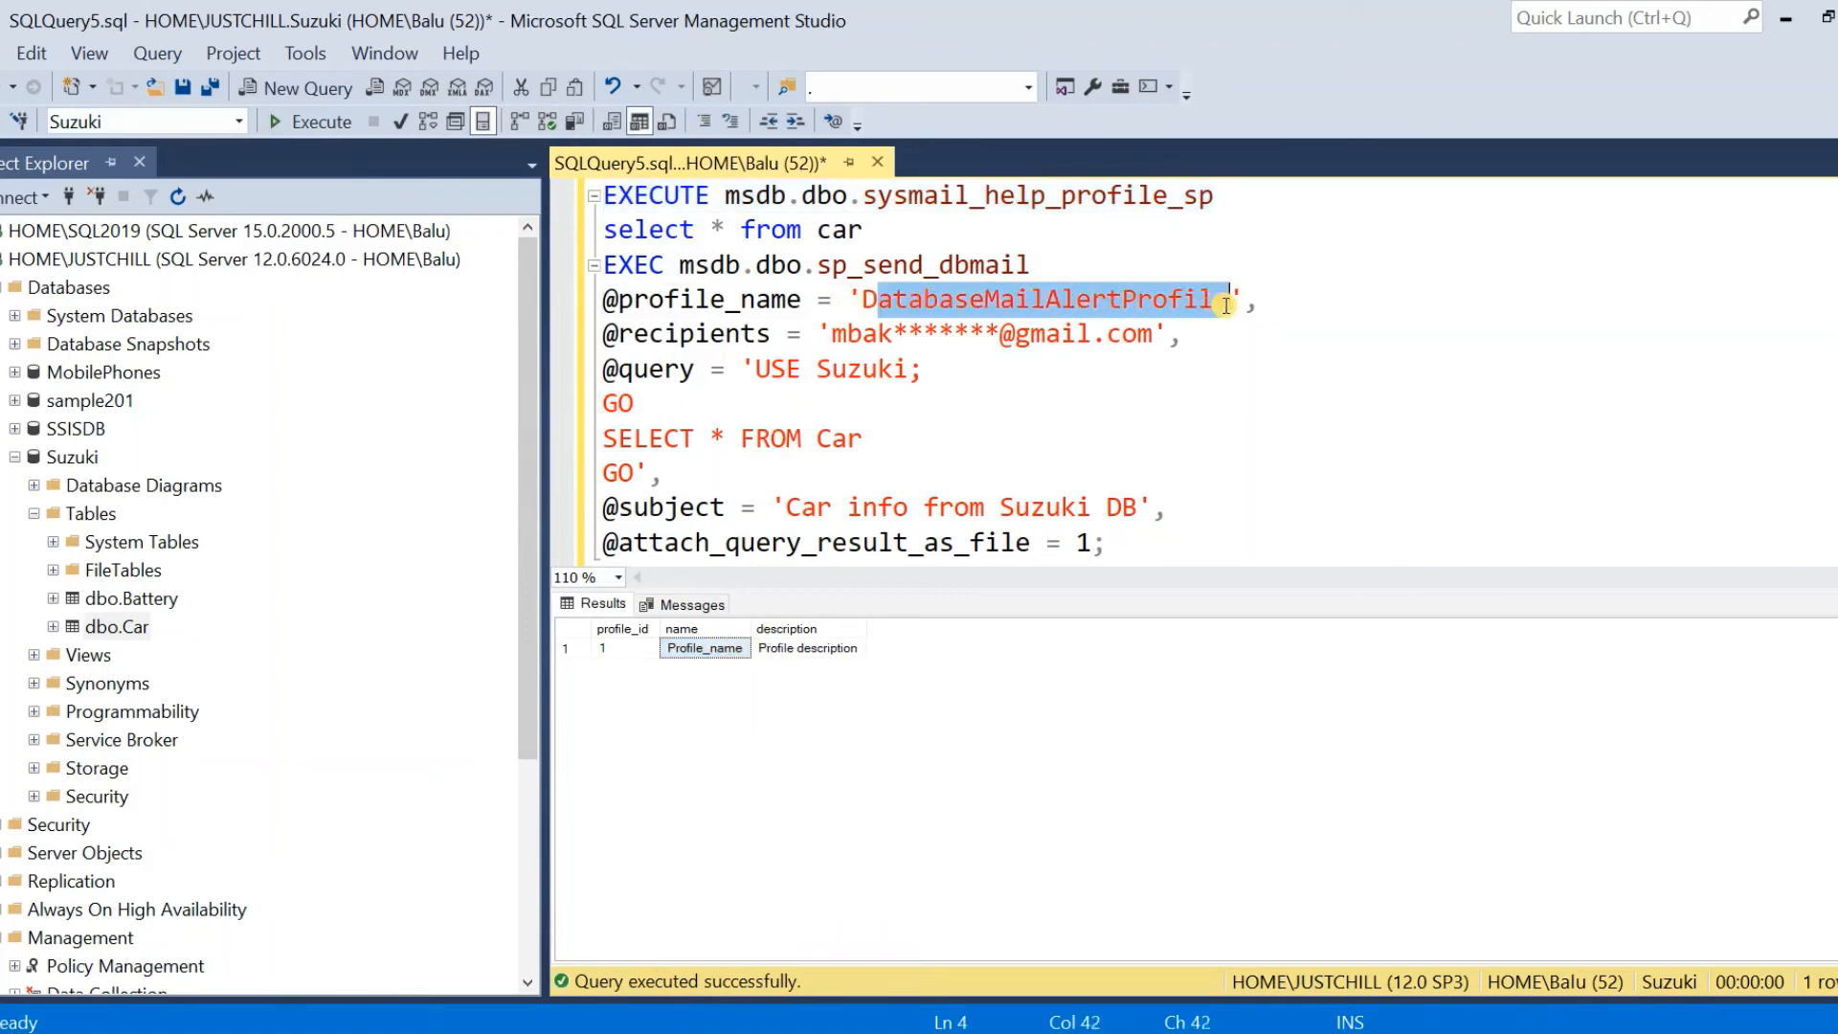
{"action": "key", "text": "BackSpace"}
{"action": "key", "text": "ctrl+v"}
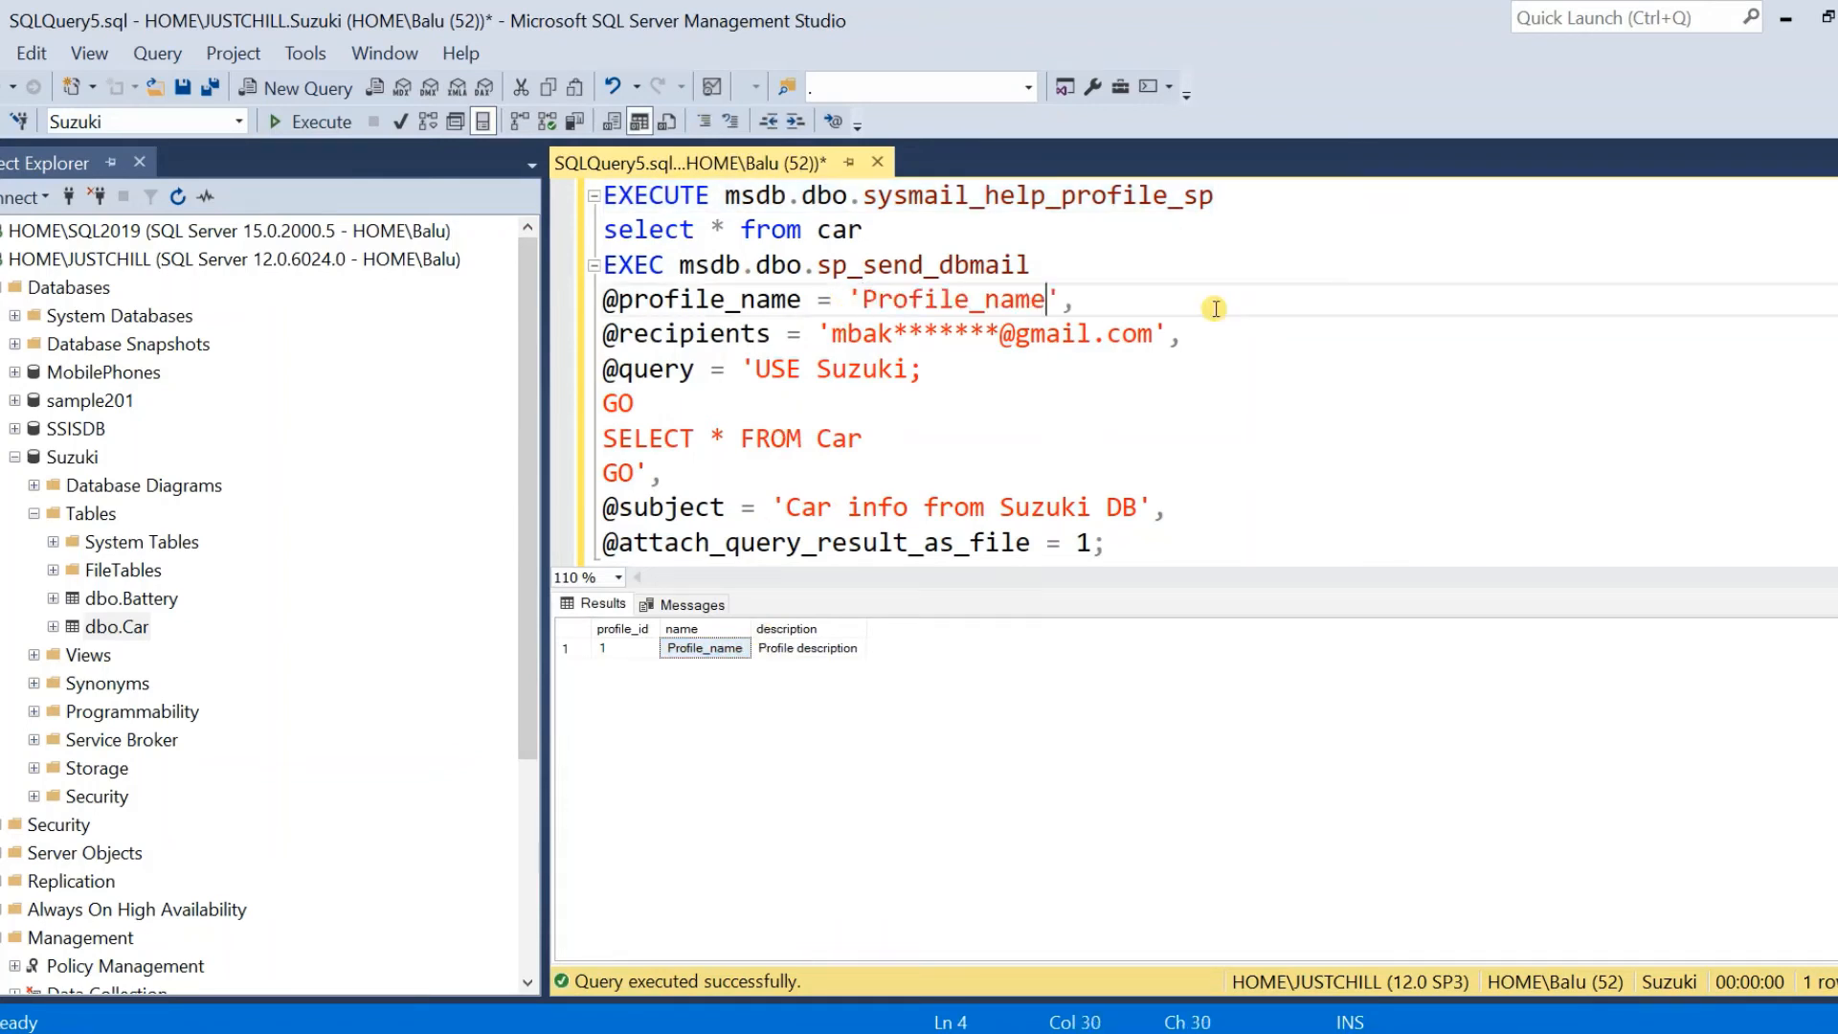
{"action": "left_click", "coordinate": [1112, 545]}
{"action": "left_click_drag", "start_coordinate": [1112, 545], "coordinate": [603, 266]}
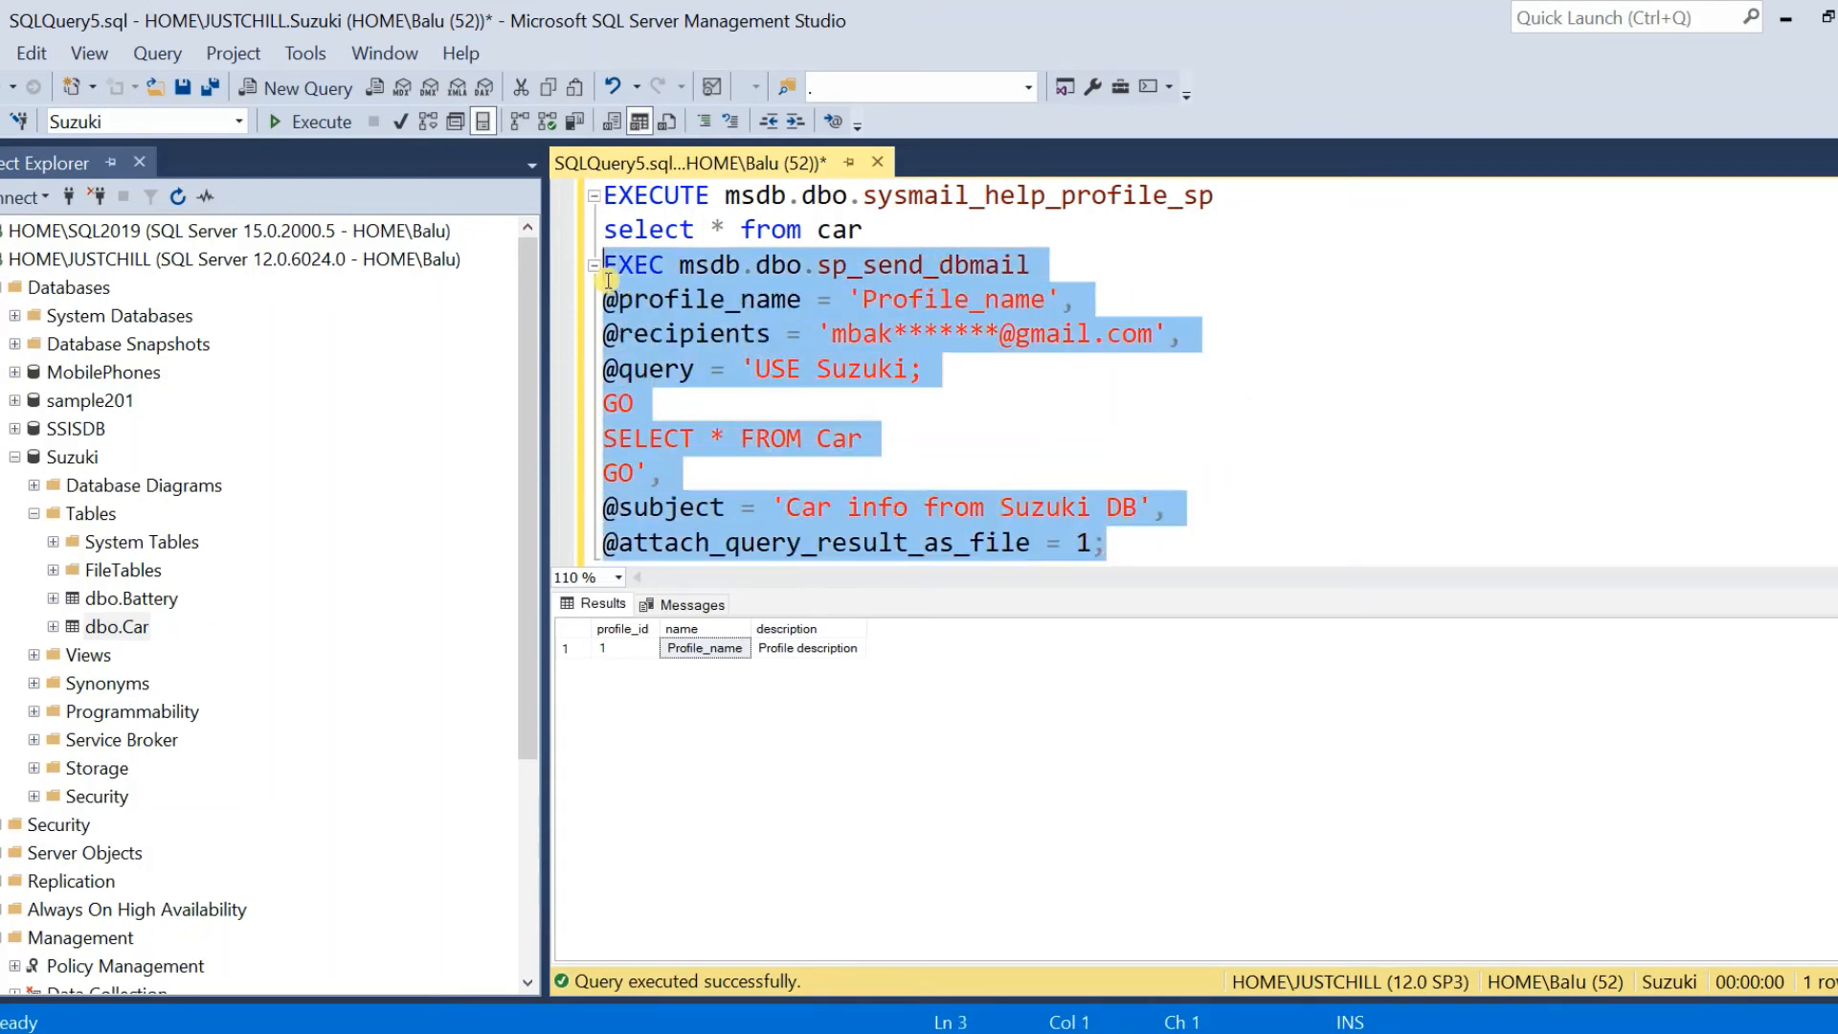
{"action": "left_click", "coordinate": [316, 123]}
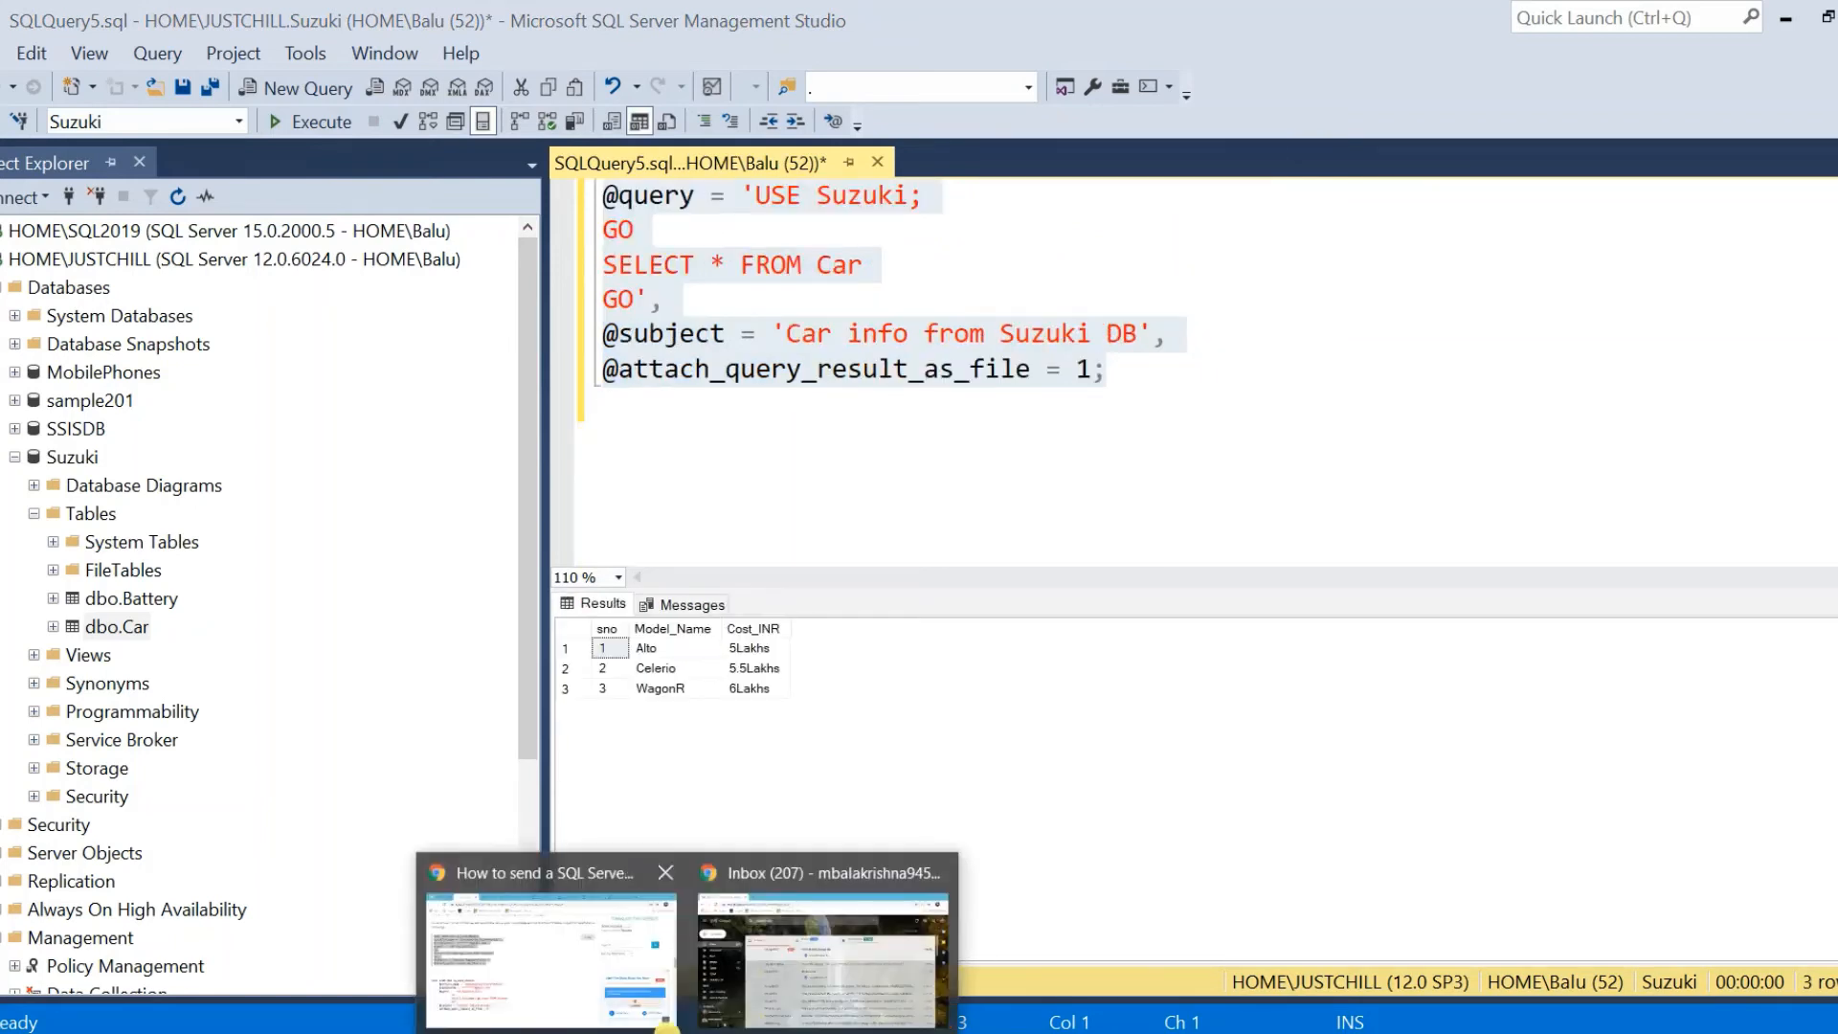
Switch to the Gmail inbox, open the "Car info from Suzuki DB" e-mail and view its attached query results file
{"action": "left_click", "coordinate": [634, 866]}
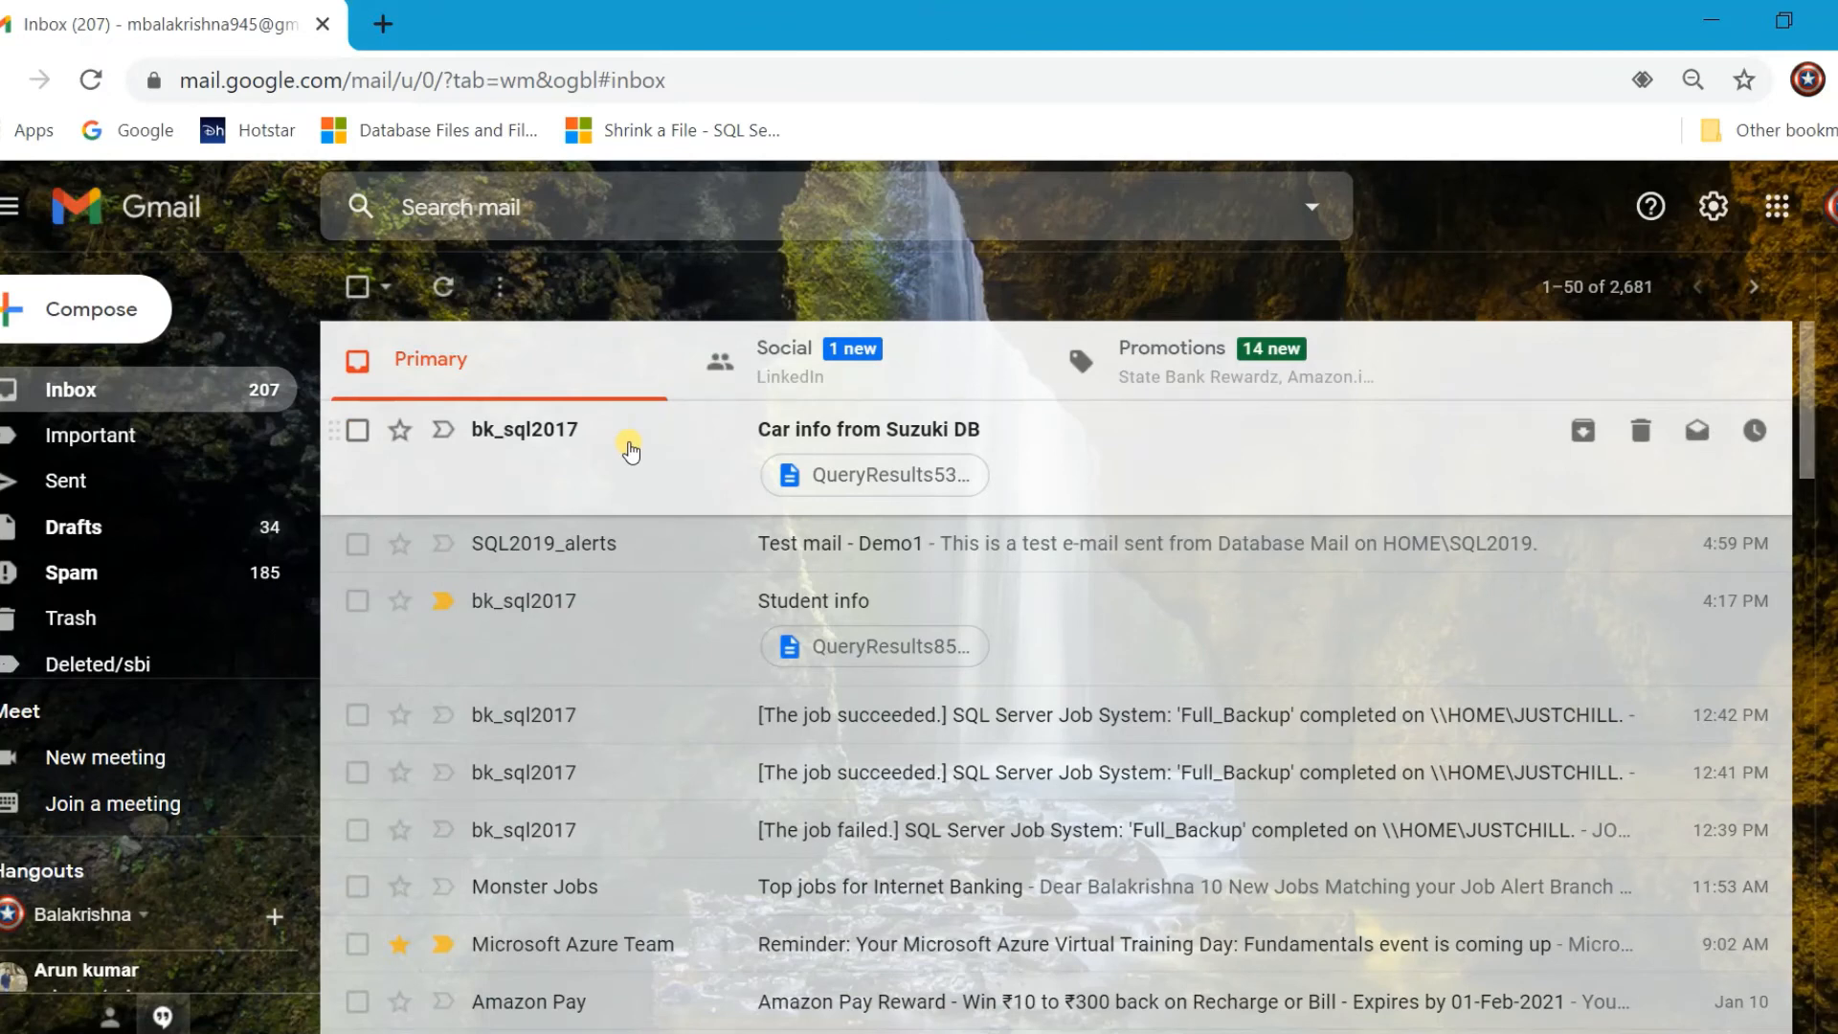
{"action": "left_click", "coordinate": [629, 450]}
{"action": "scroll", "coordinate": [967, 675], "scroll_direction": "down", "scroll_amount": 1}
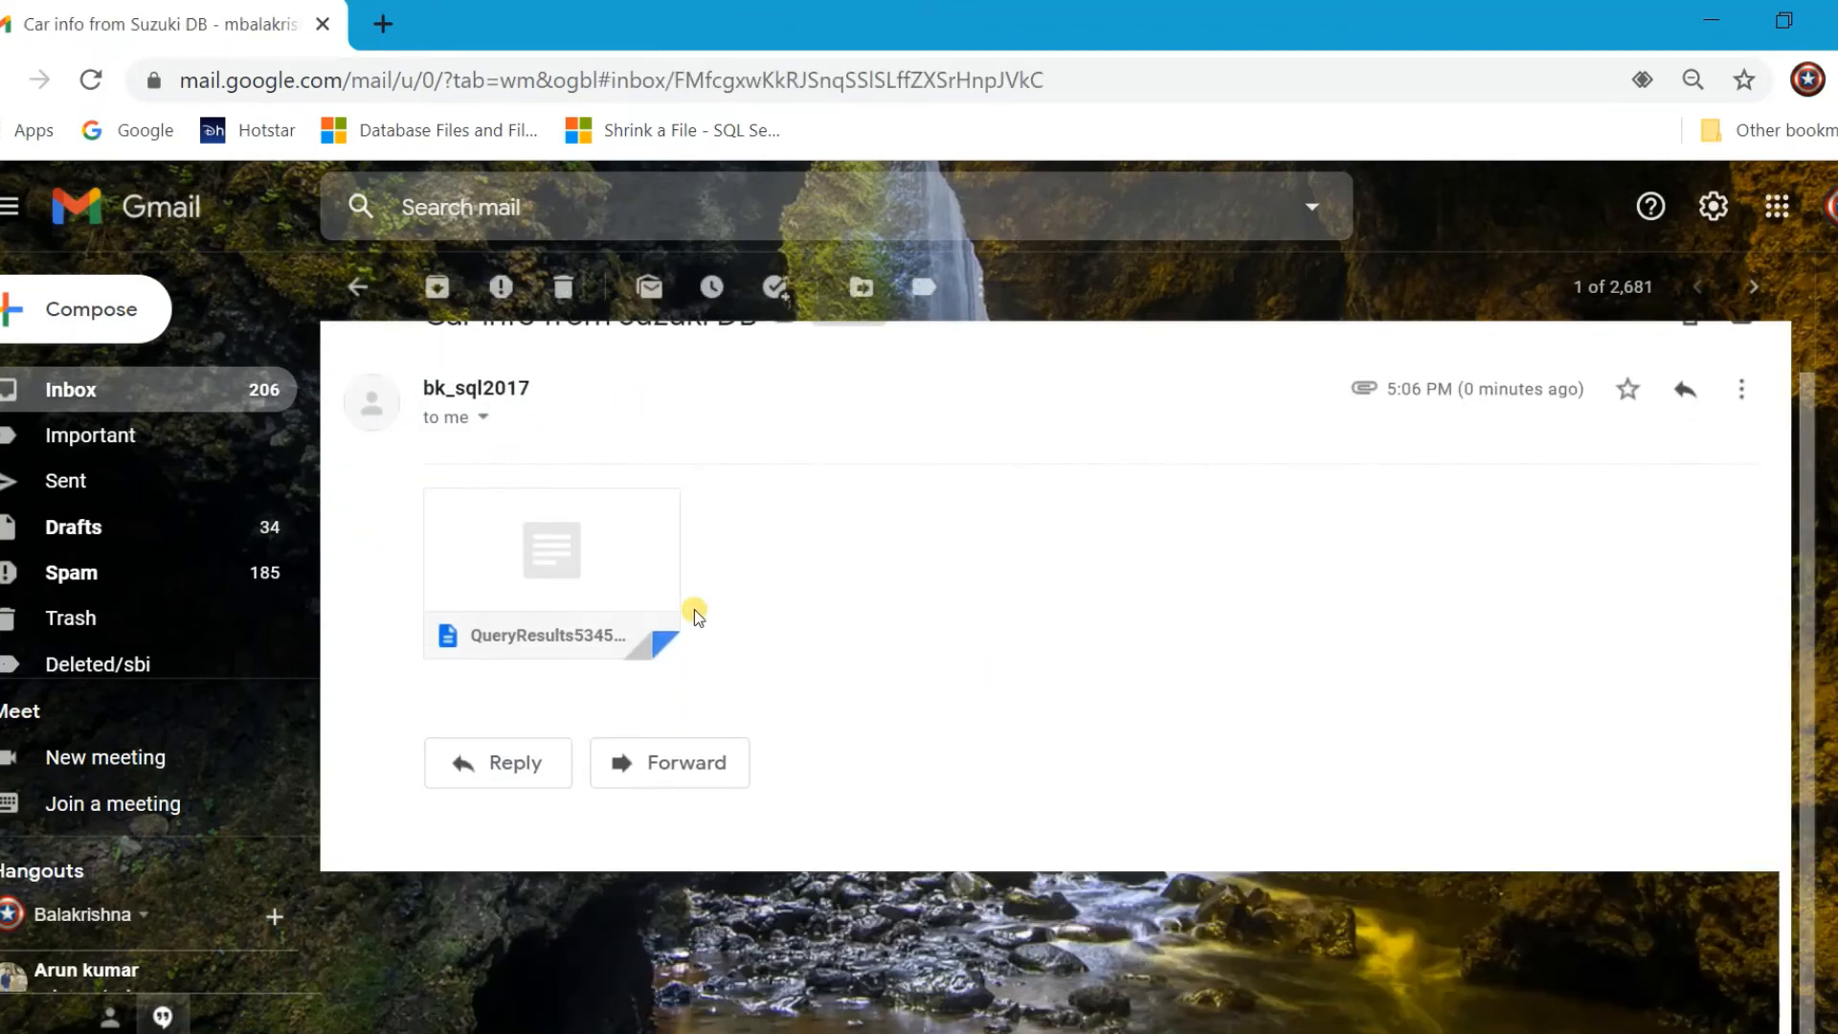
{"action": "left_click", "coordinate": [534, 551]}
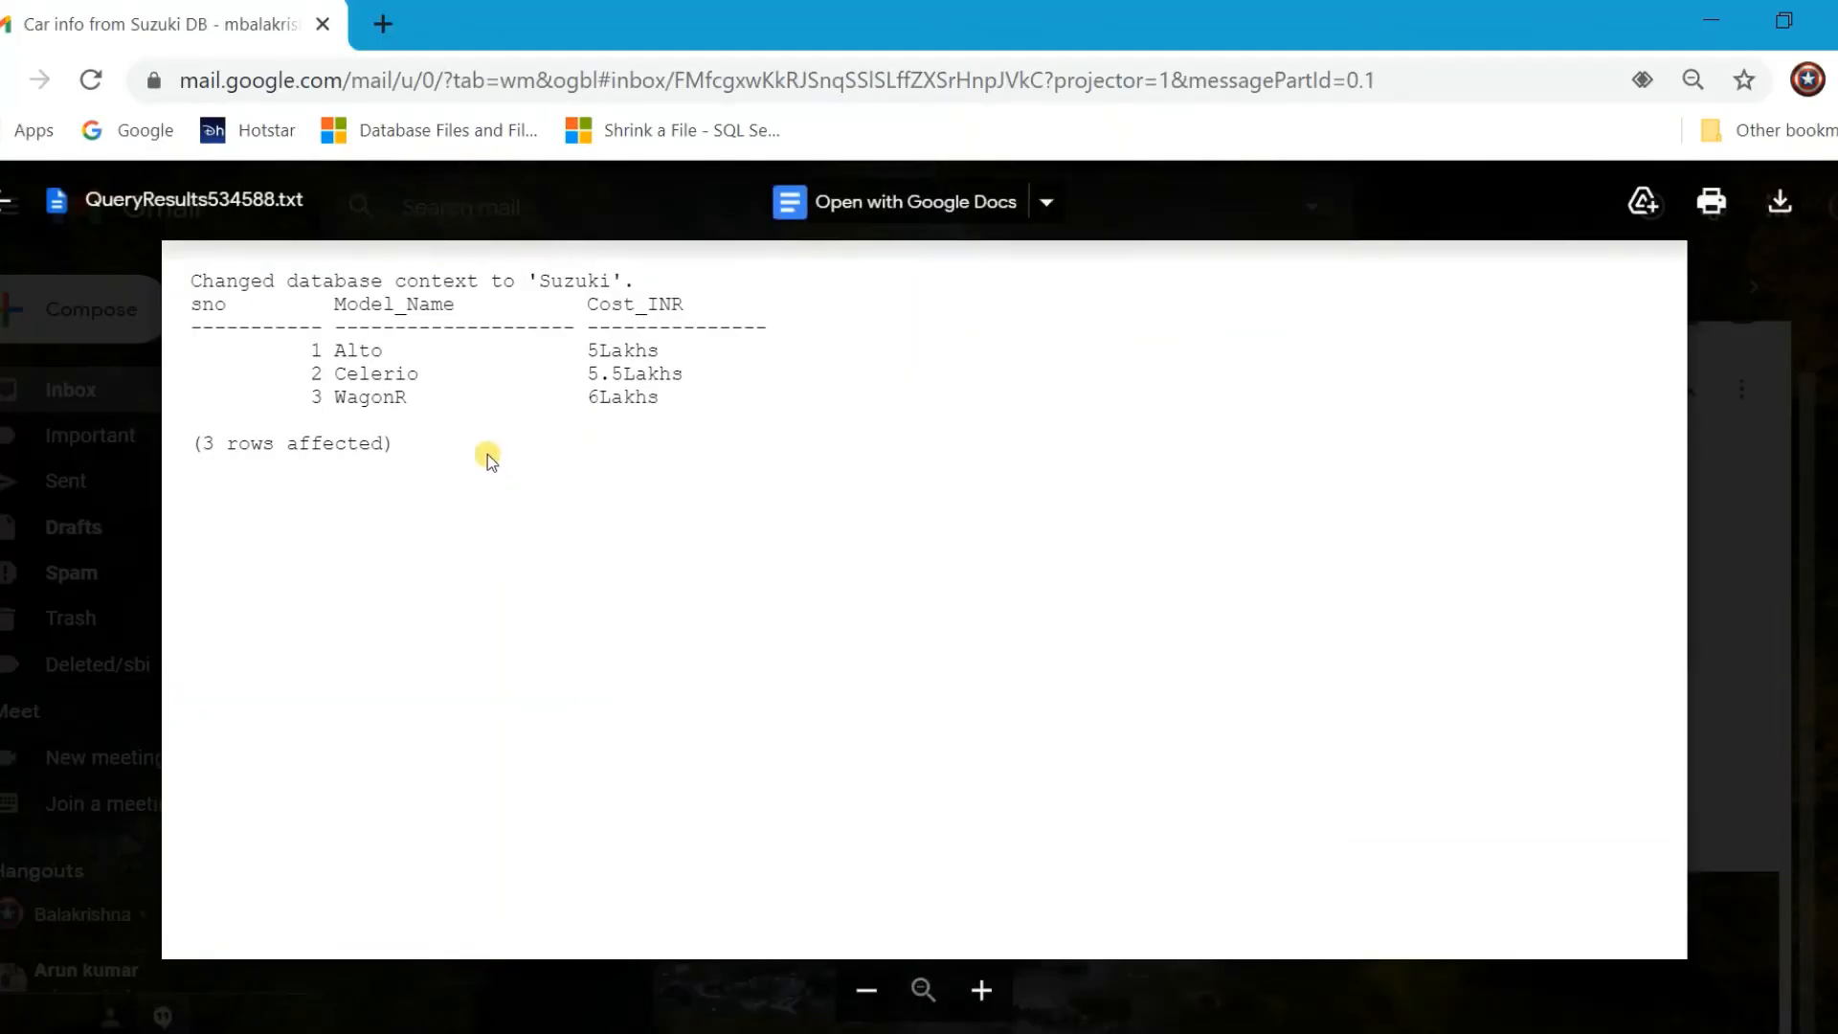
{"action": "left_click", "coordinate": [1825, 386]}
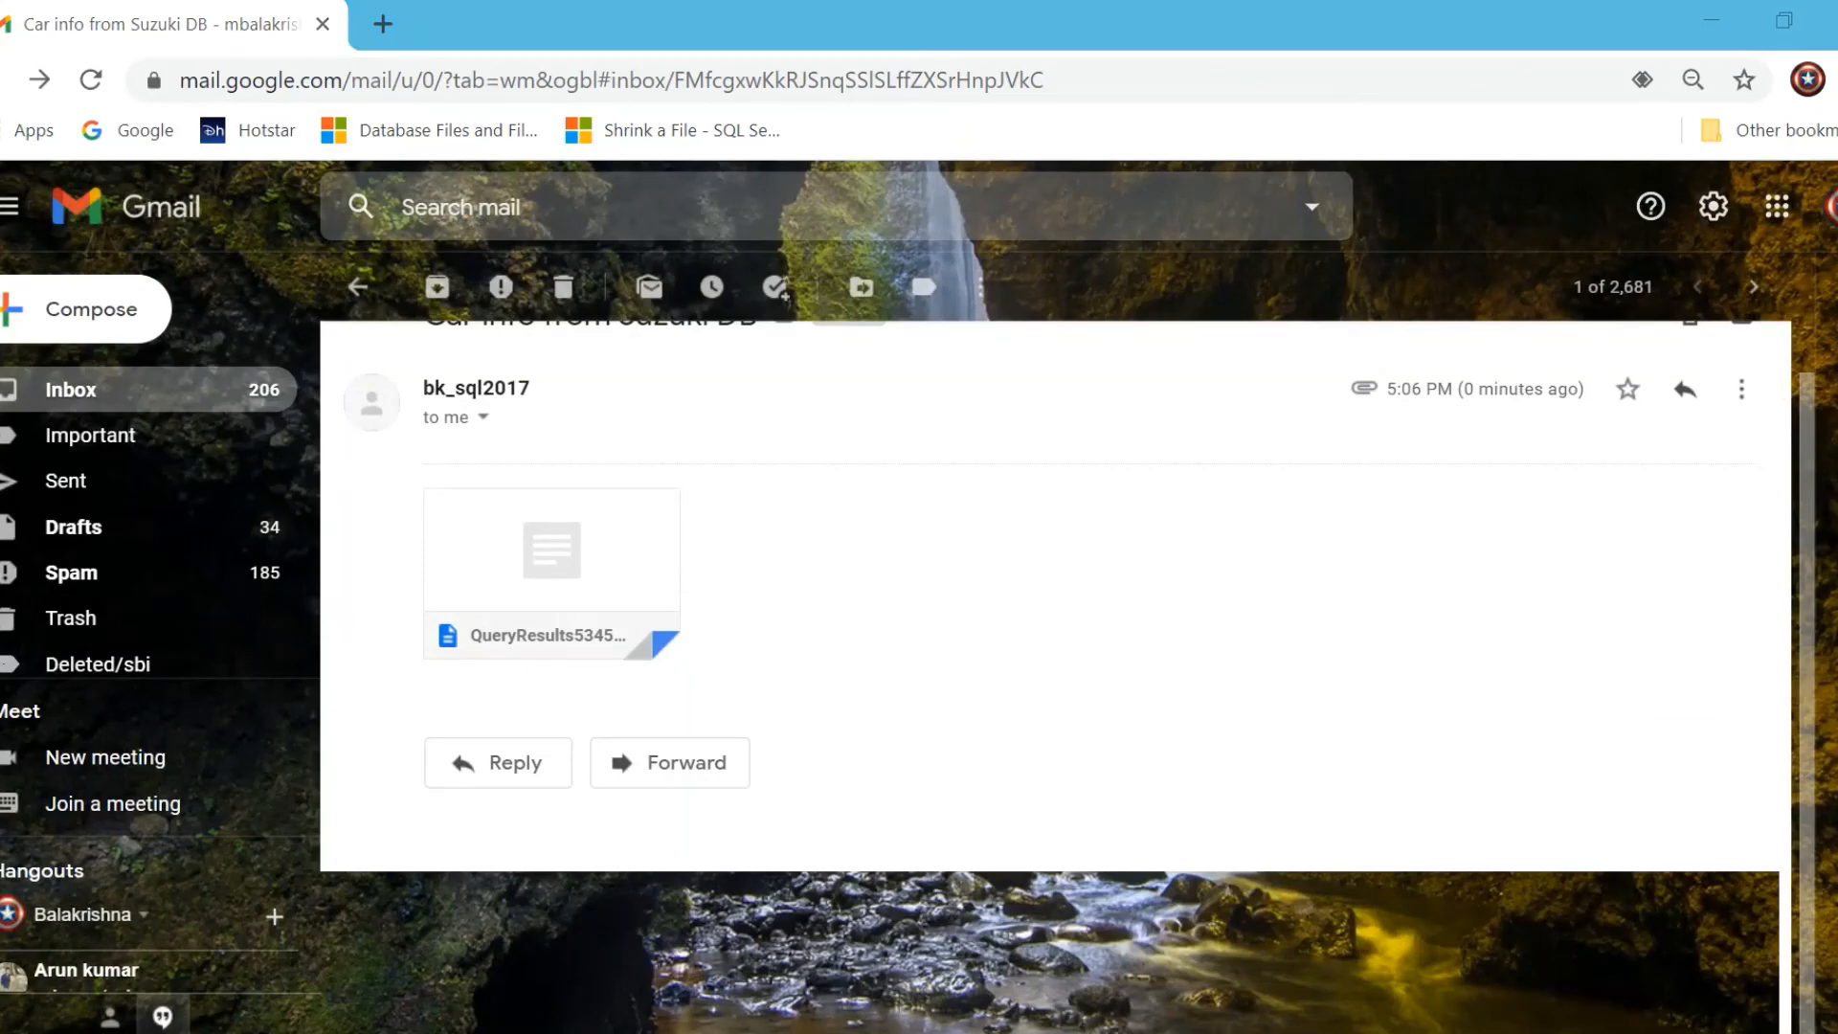
Switch back to SQL Server Management Studio and compare the e-mailed rows with the Car query results
{"action": "left_click", "coordinate": [1313, 938]}
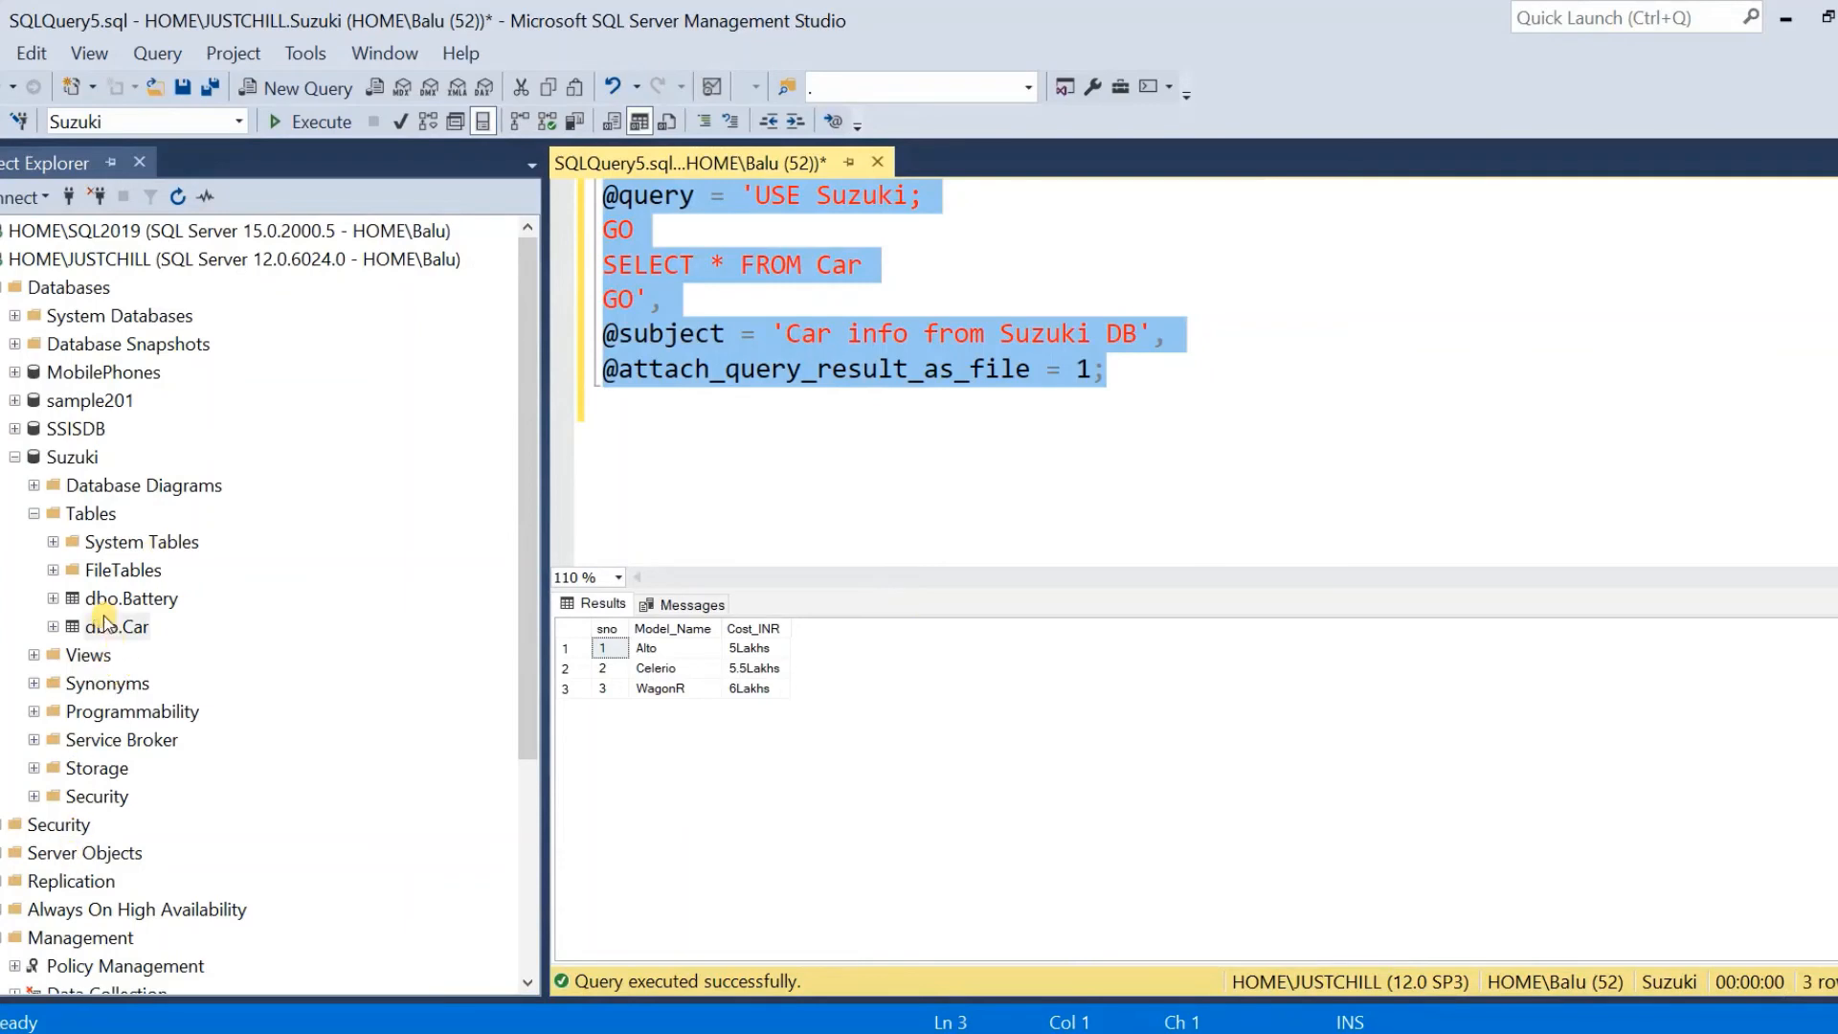
{"action": "left_click", "coordinate": [657, 689]}
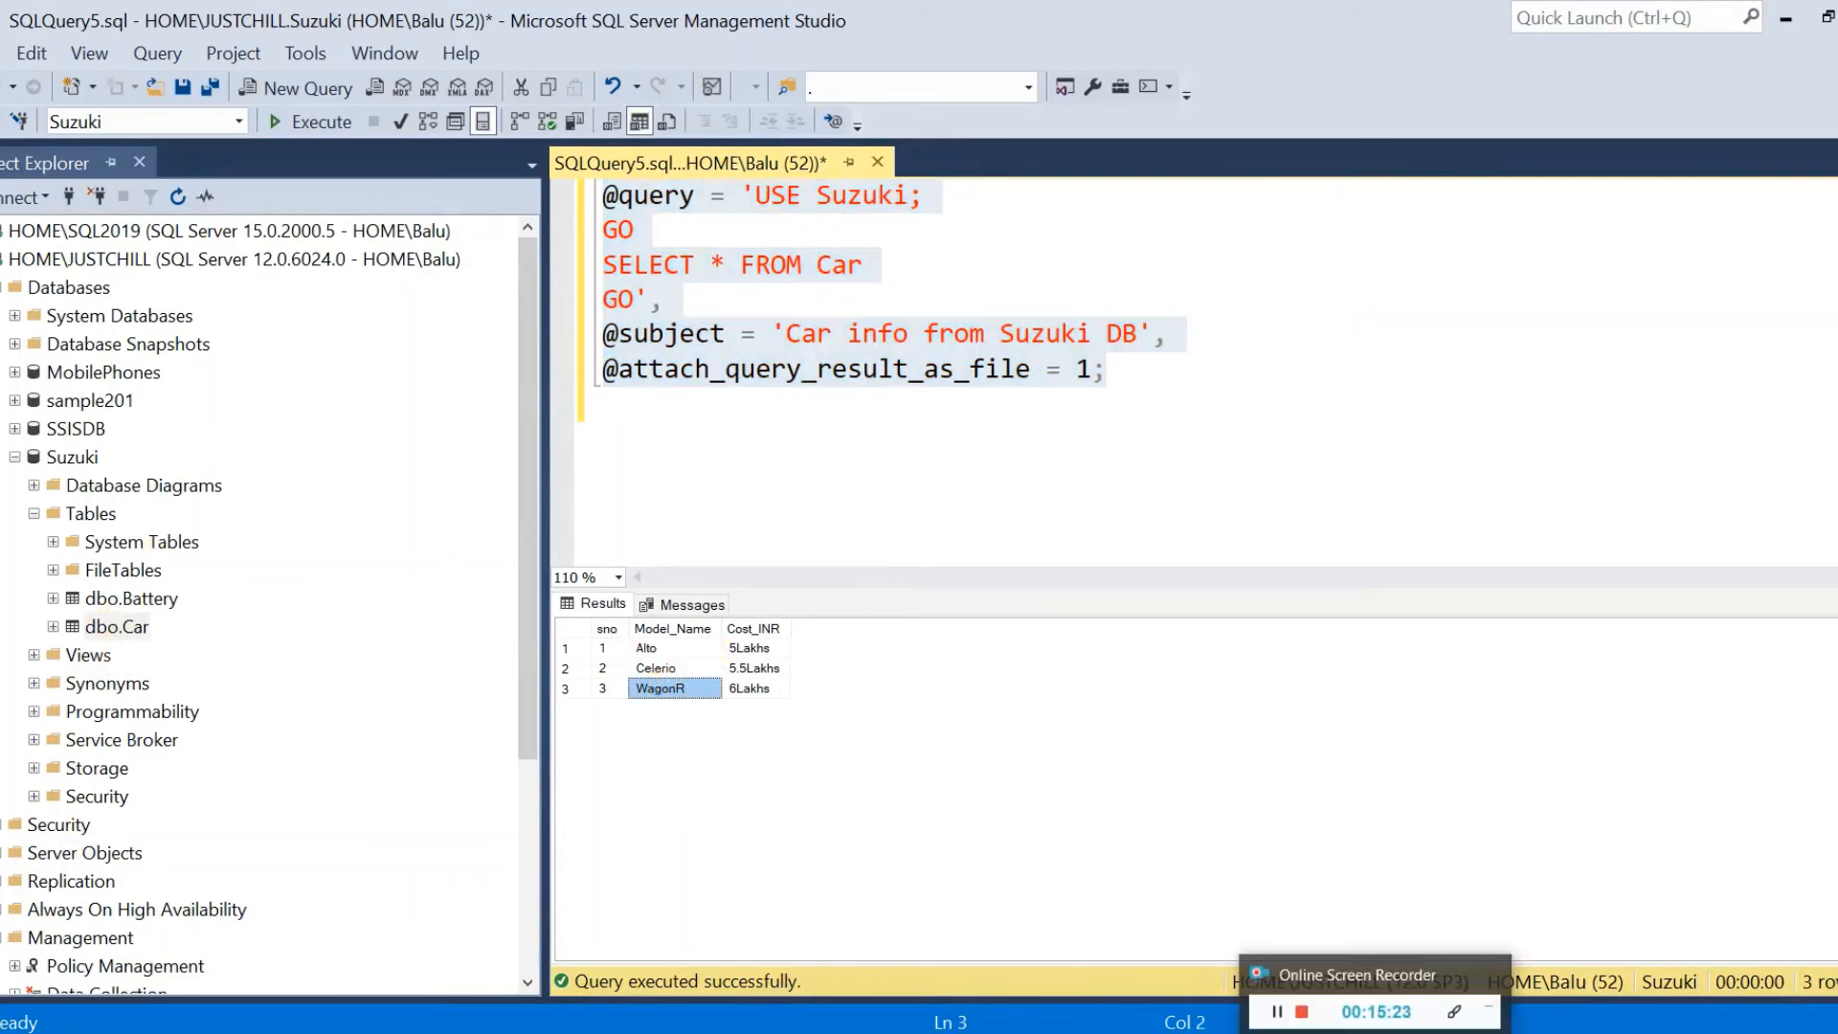
{"action": "left_click", "coordinate": [1376, 1003]}
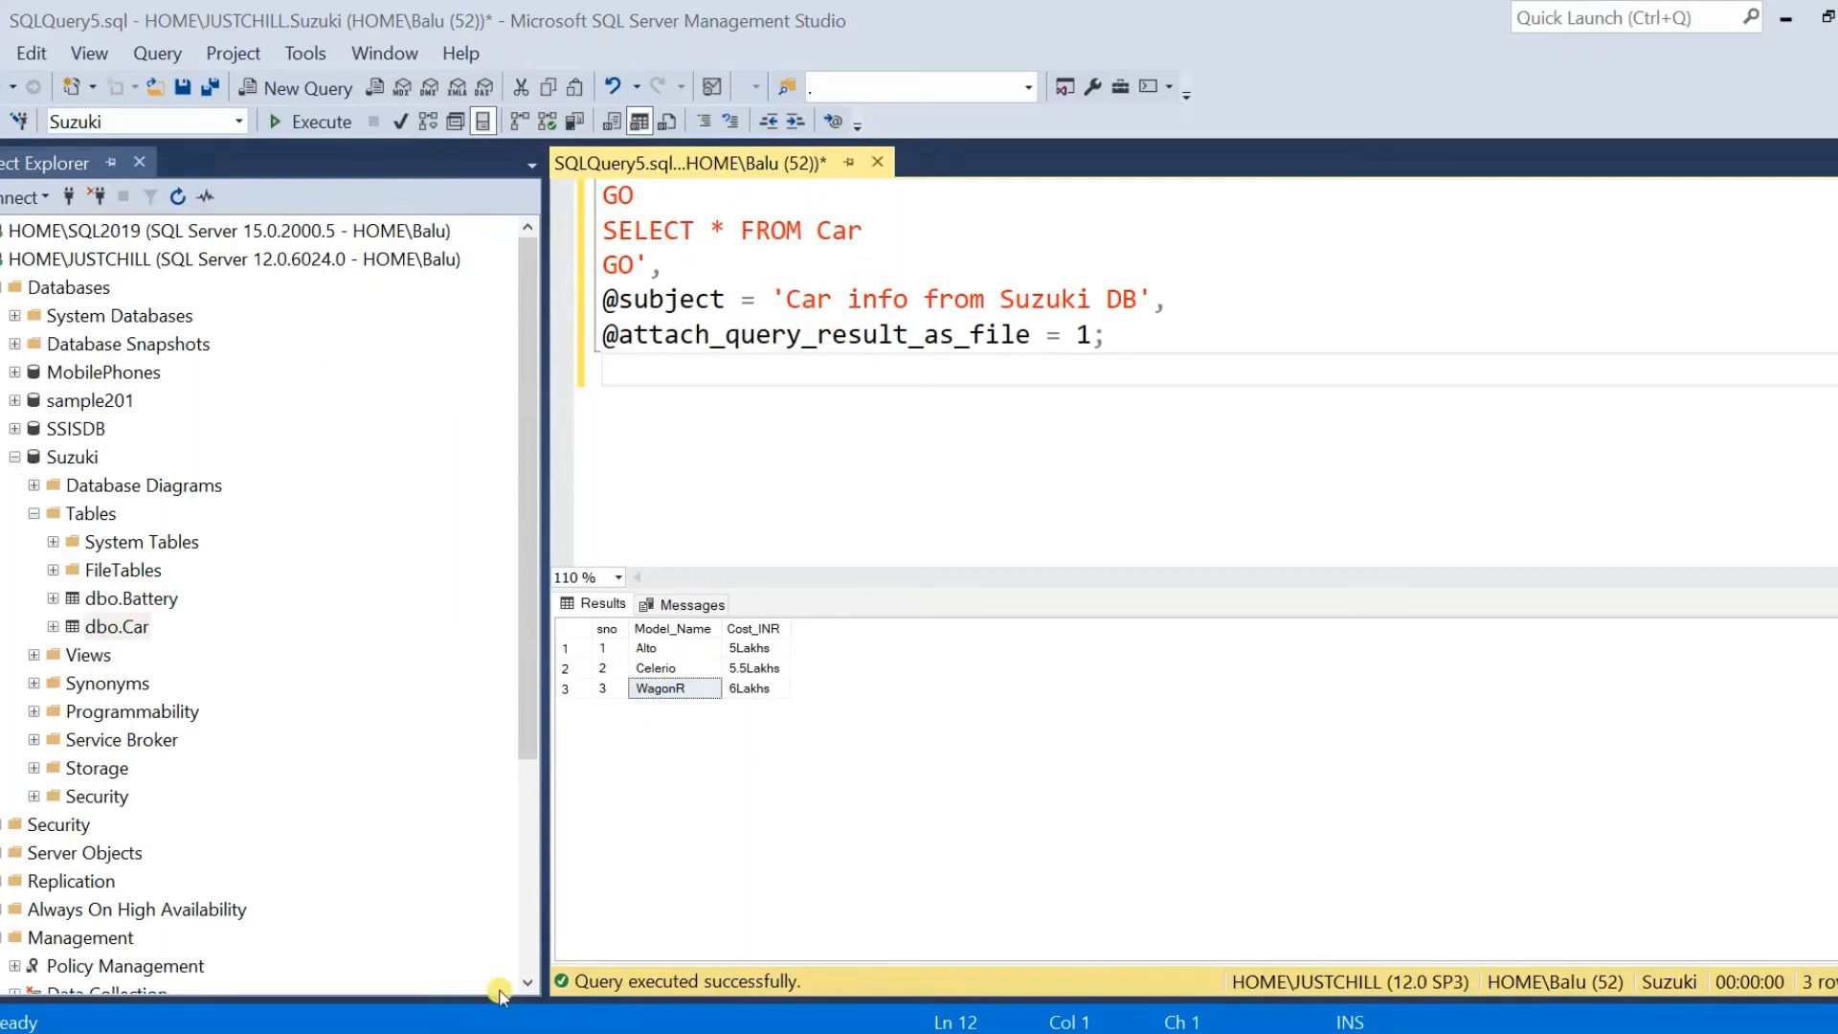
Collapse the Databases and Management nodes of HOME\JUSTCHILL and expand the Jobs folder under SQL Server Agent
{"action": "left_click", "coordinate": [14, 458]}
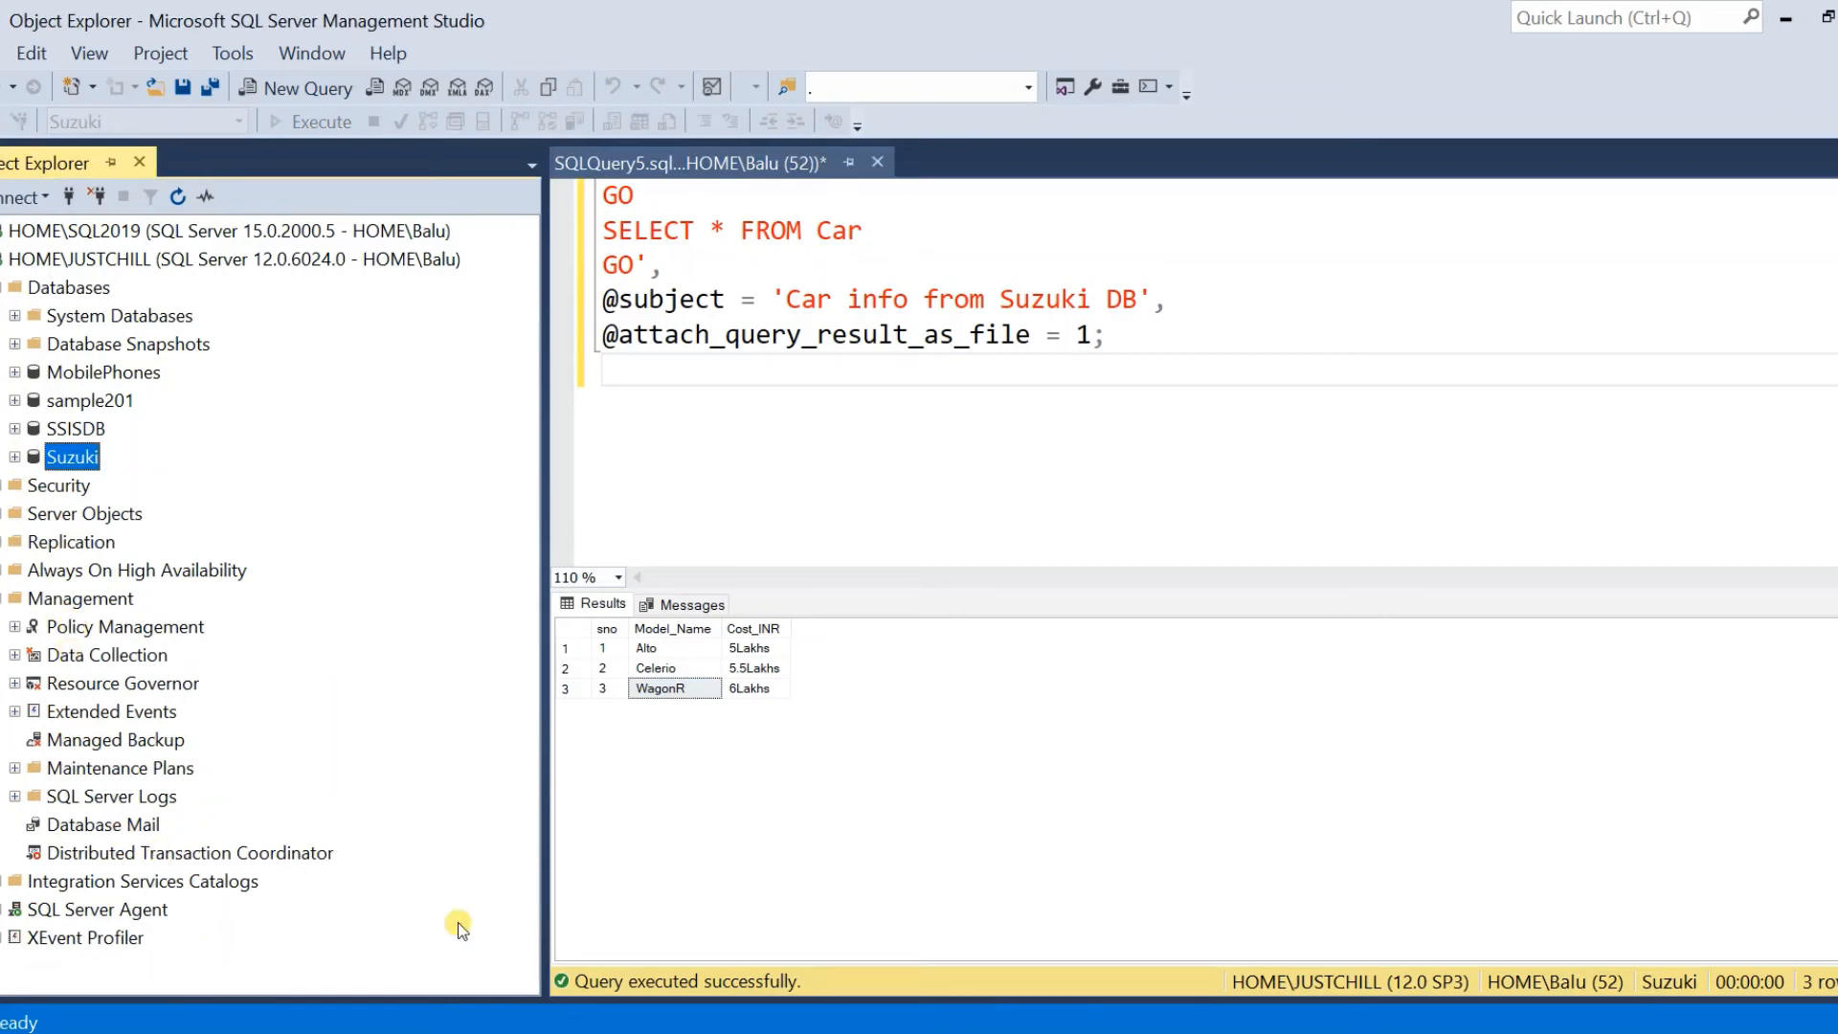
{"action": "key", "text": "alt+Tab"}
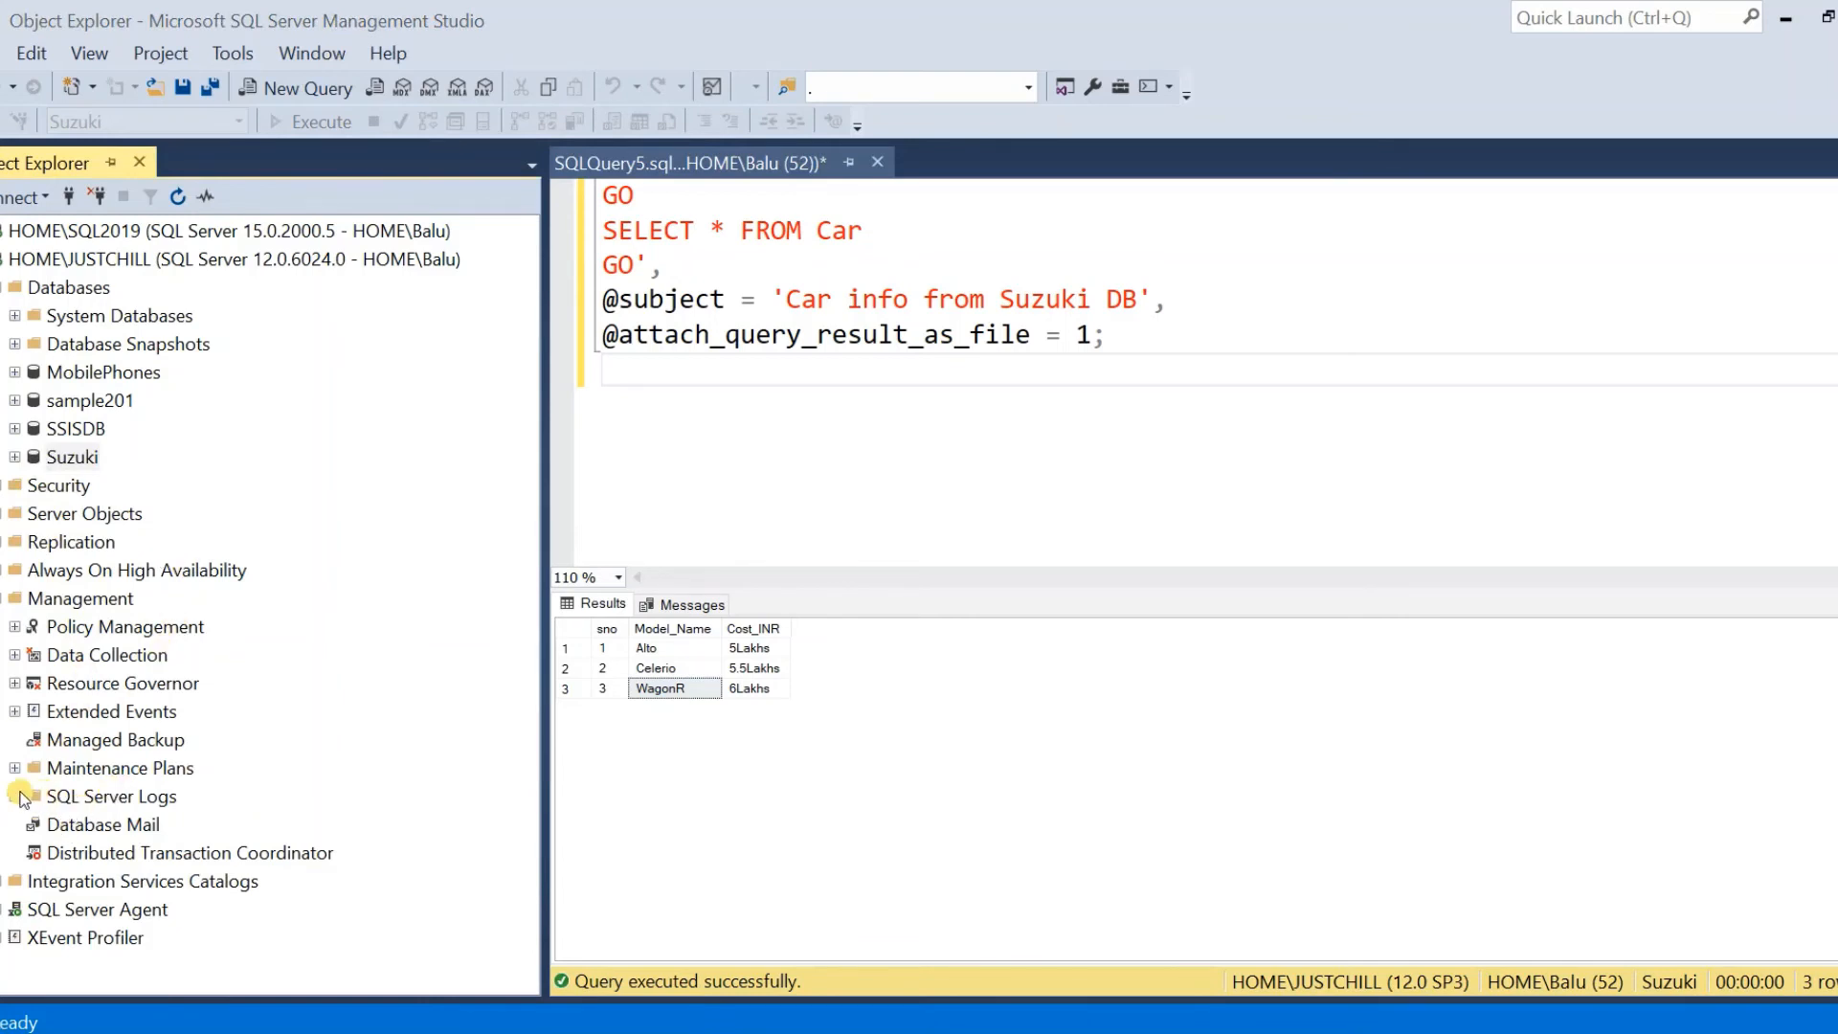
{"action": "left_click", "coordinate": [3, 259]}
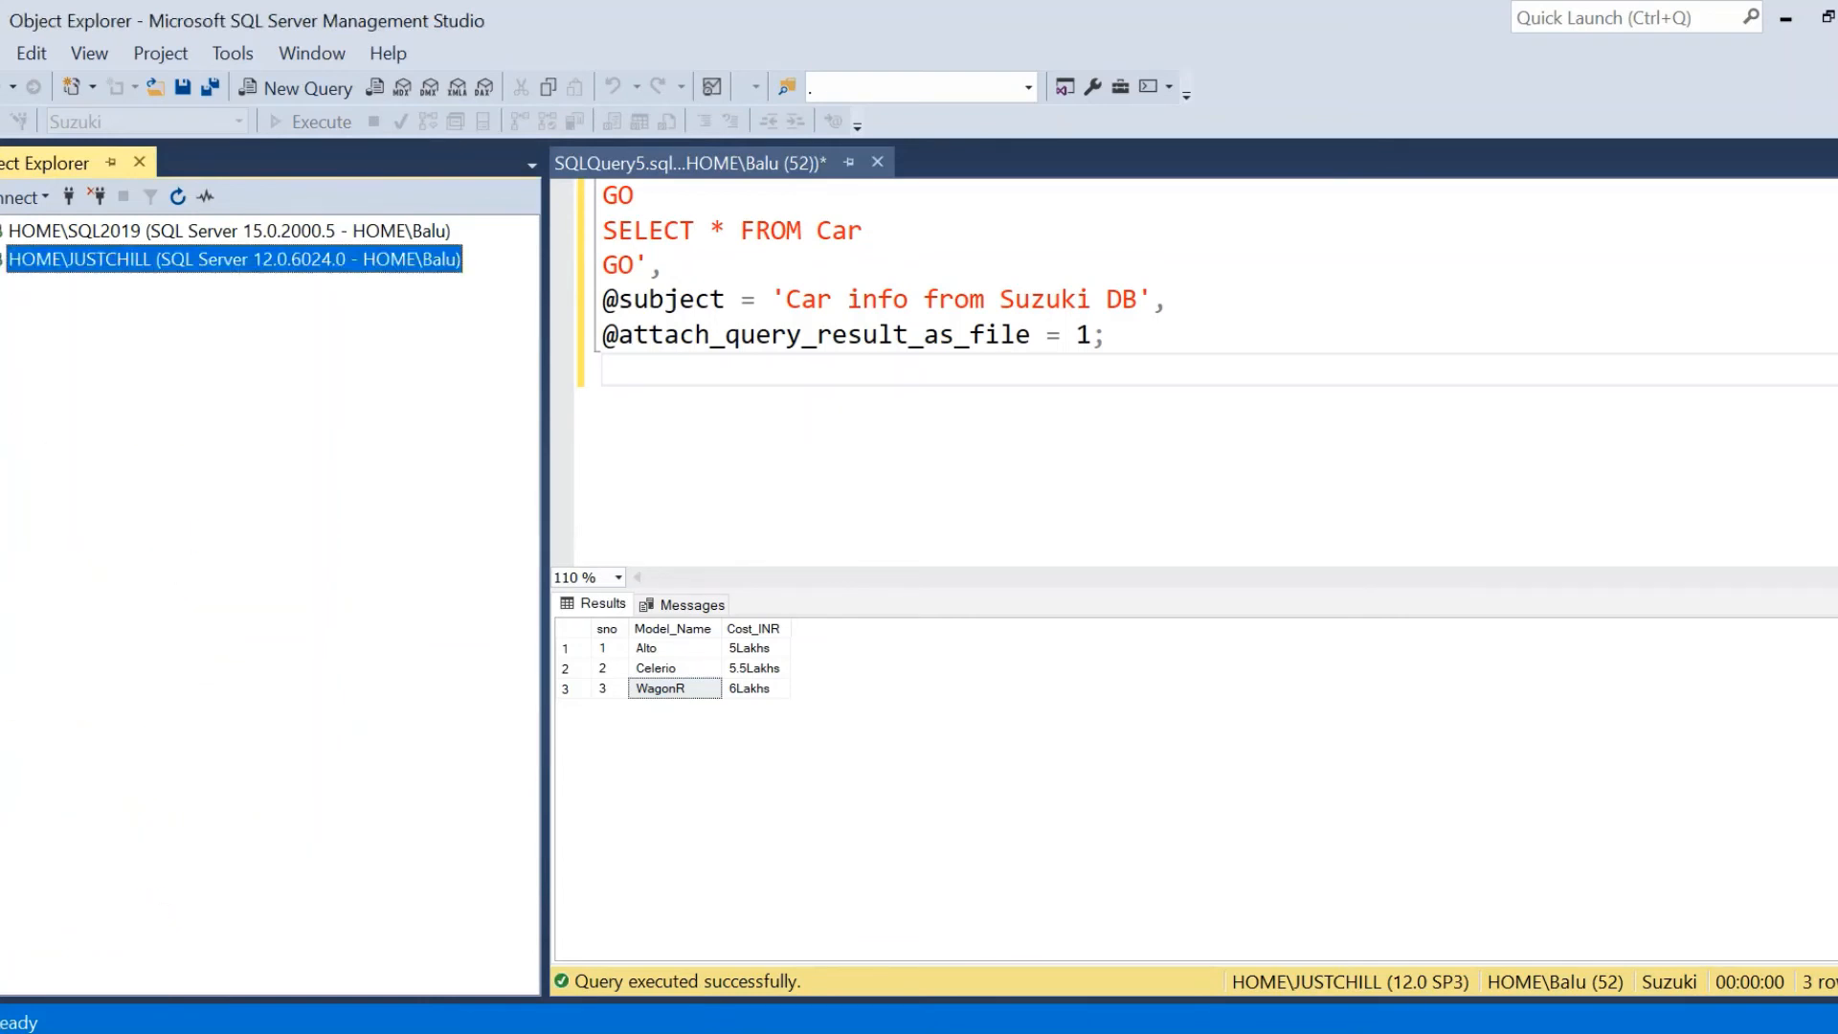
{"action": "left_click", "coordinate": [3, 287]}
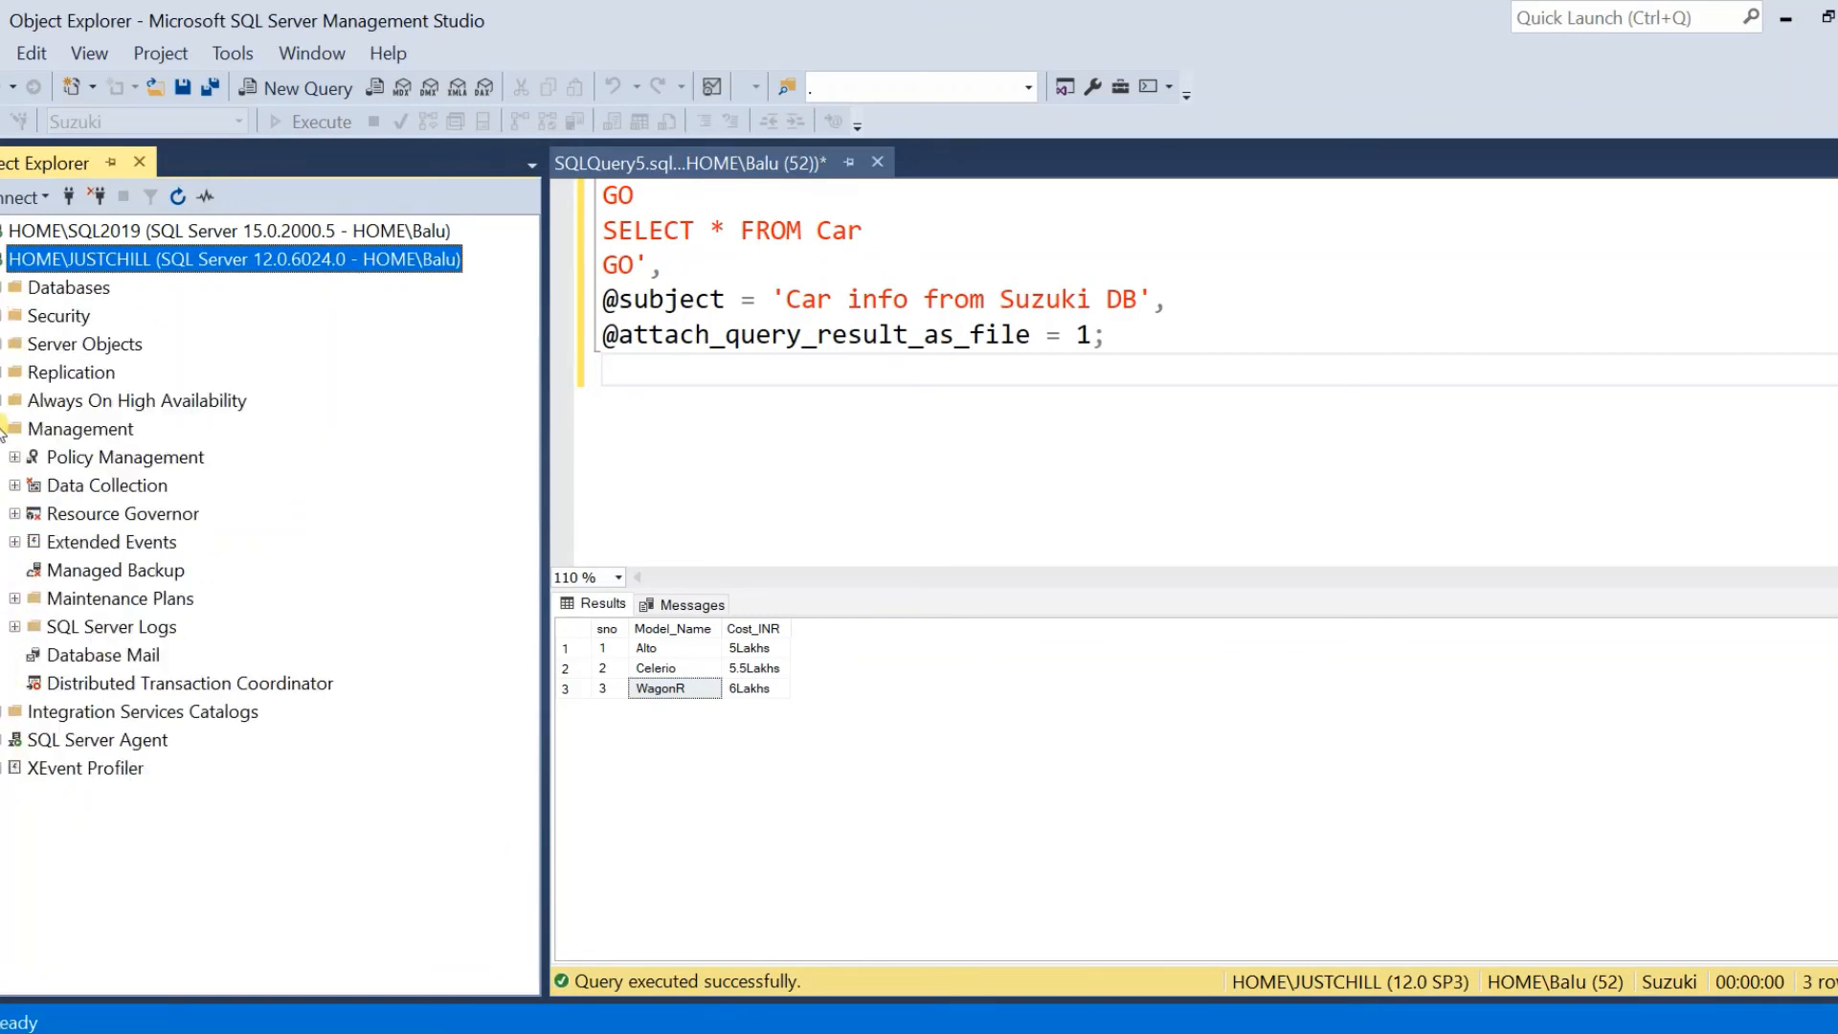
{"action": "left_click", "coordinate": [3, 429]}
{"action": "left_click", "coordinate": [3, 485]}
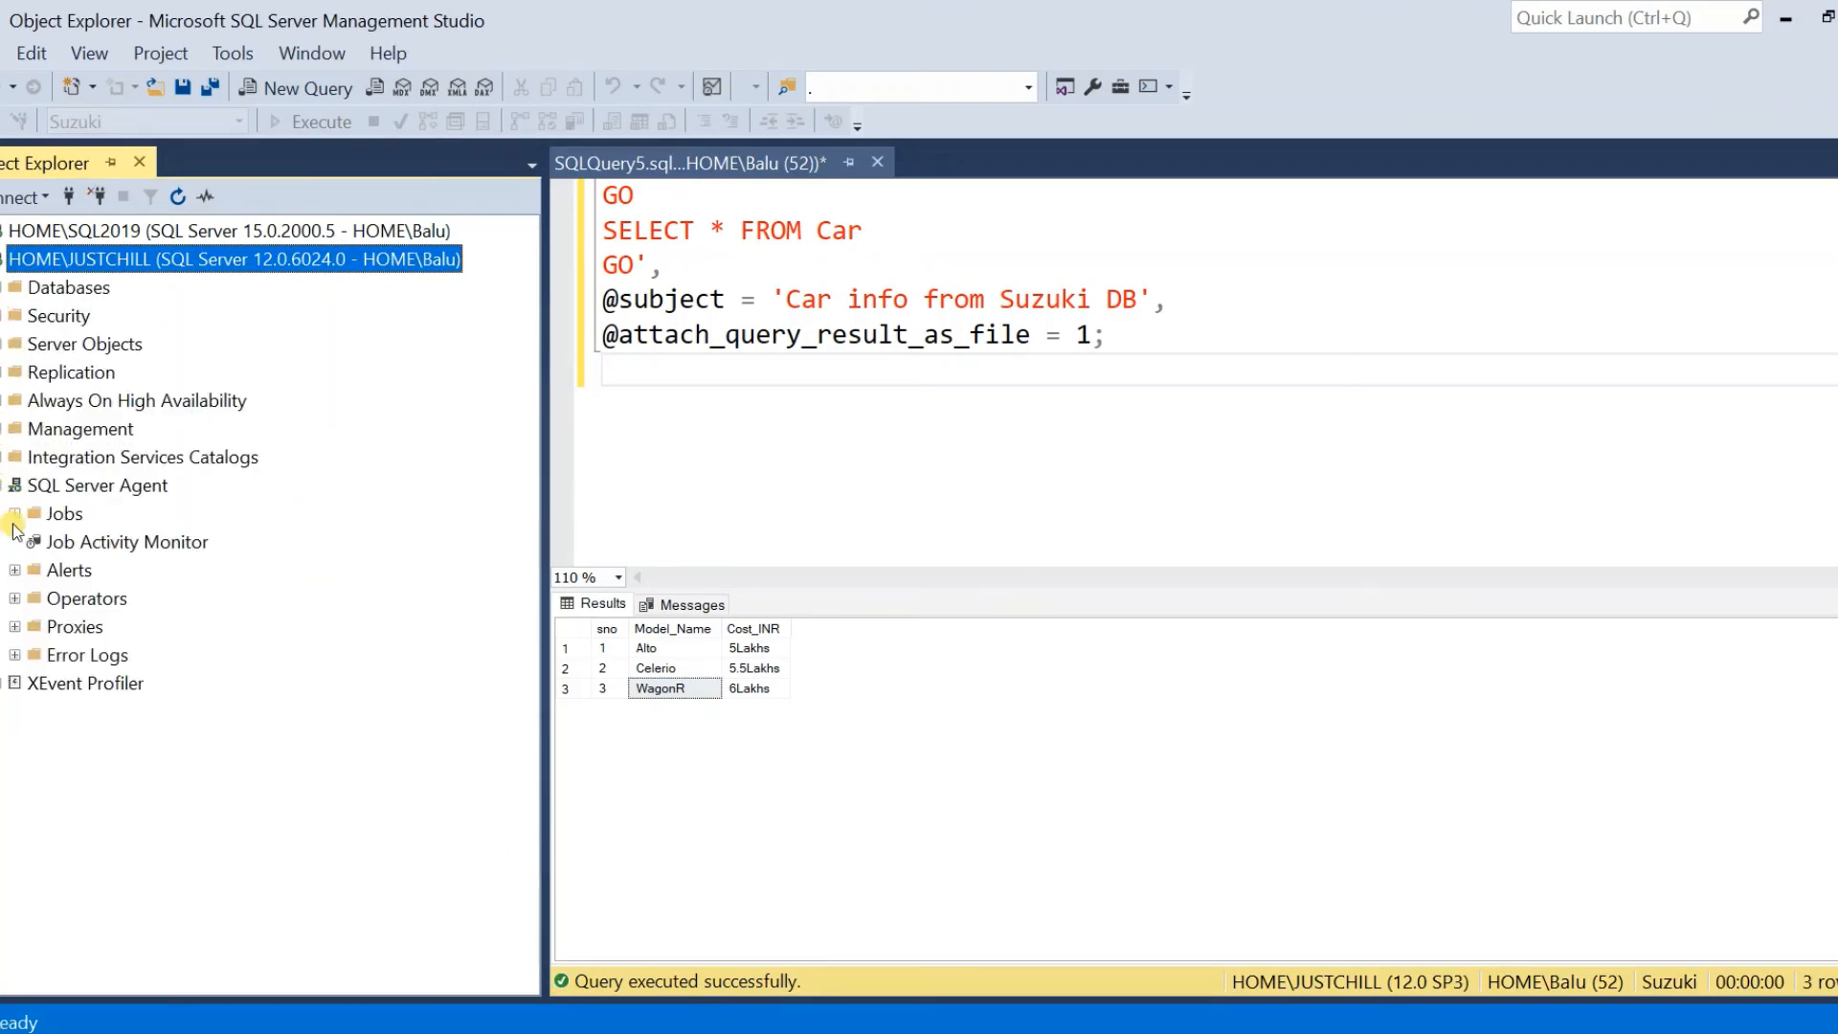
{"action": "left_click", "coordinate": [15, 513]}
Start the Full_Backup job on HOME\JUSTCHILL
{"action": "left_click", "coordinate": [112, 542]}
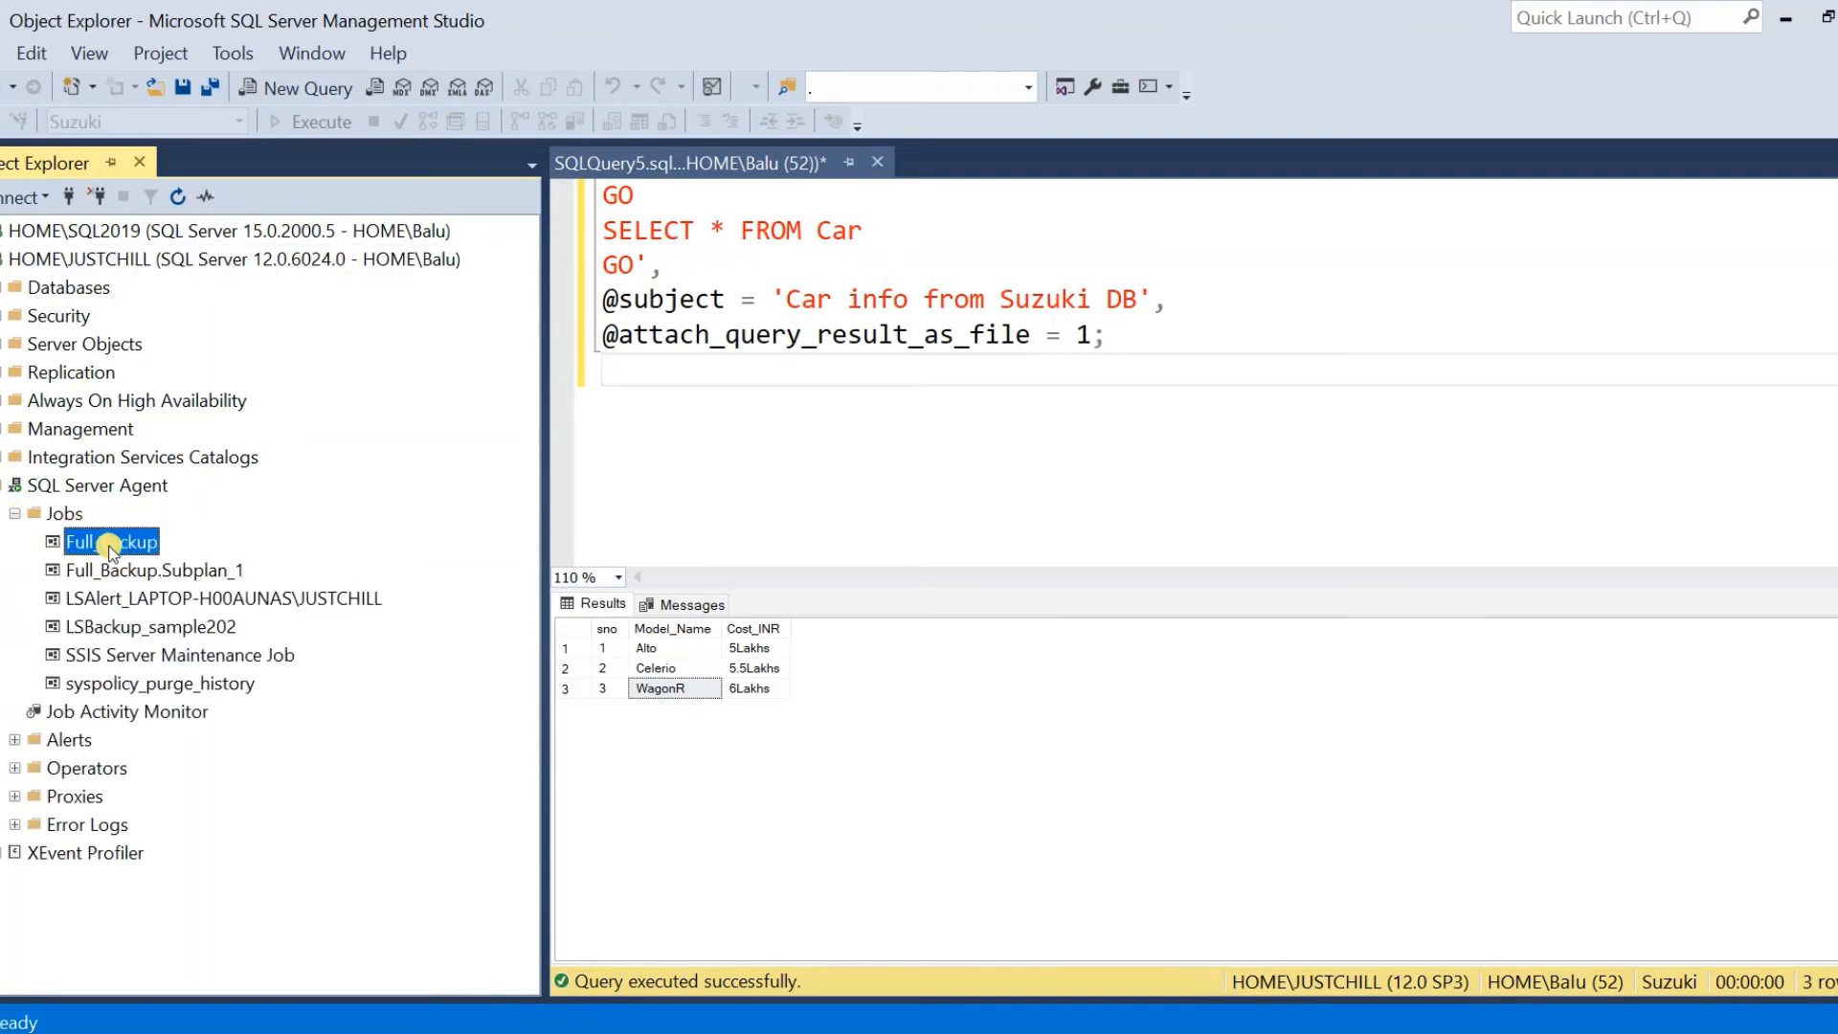
{"action": "right_click", "coordinate": [112, 543]}
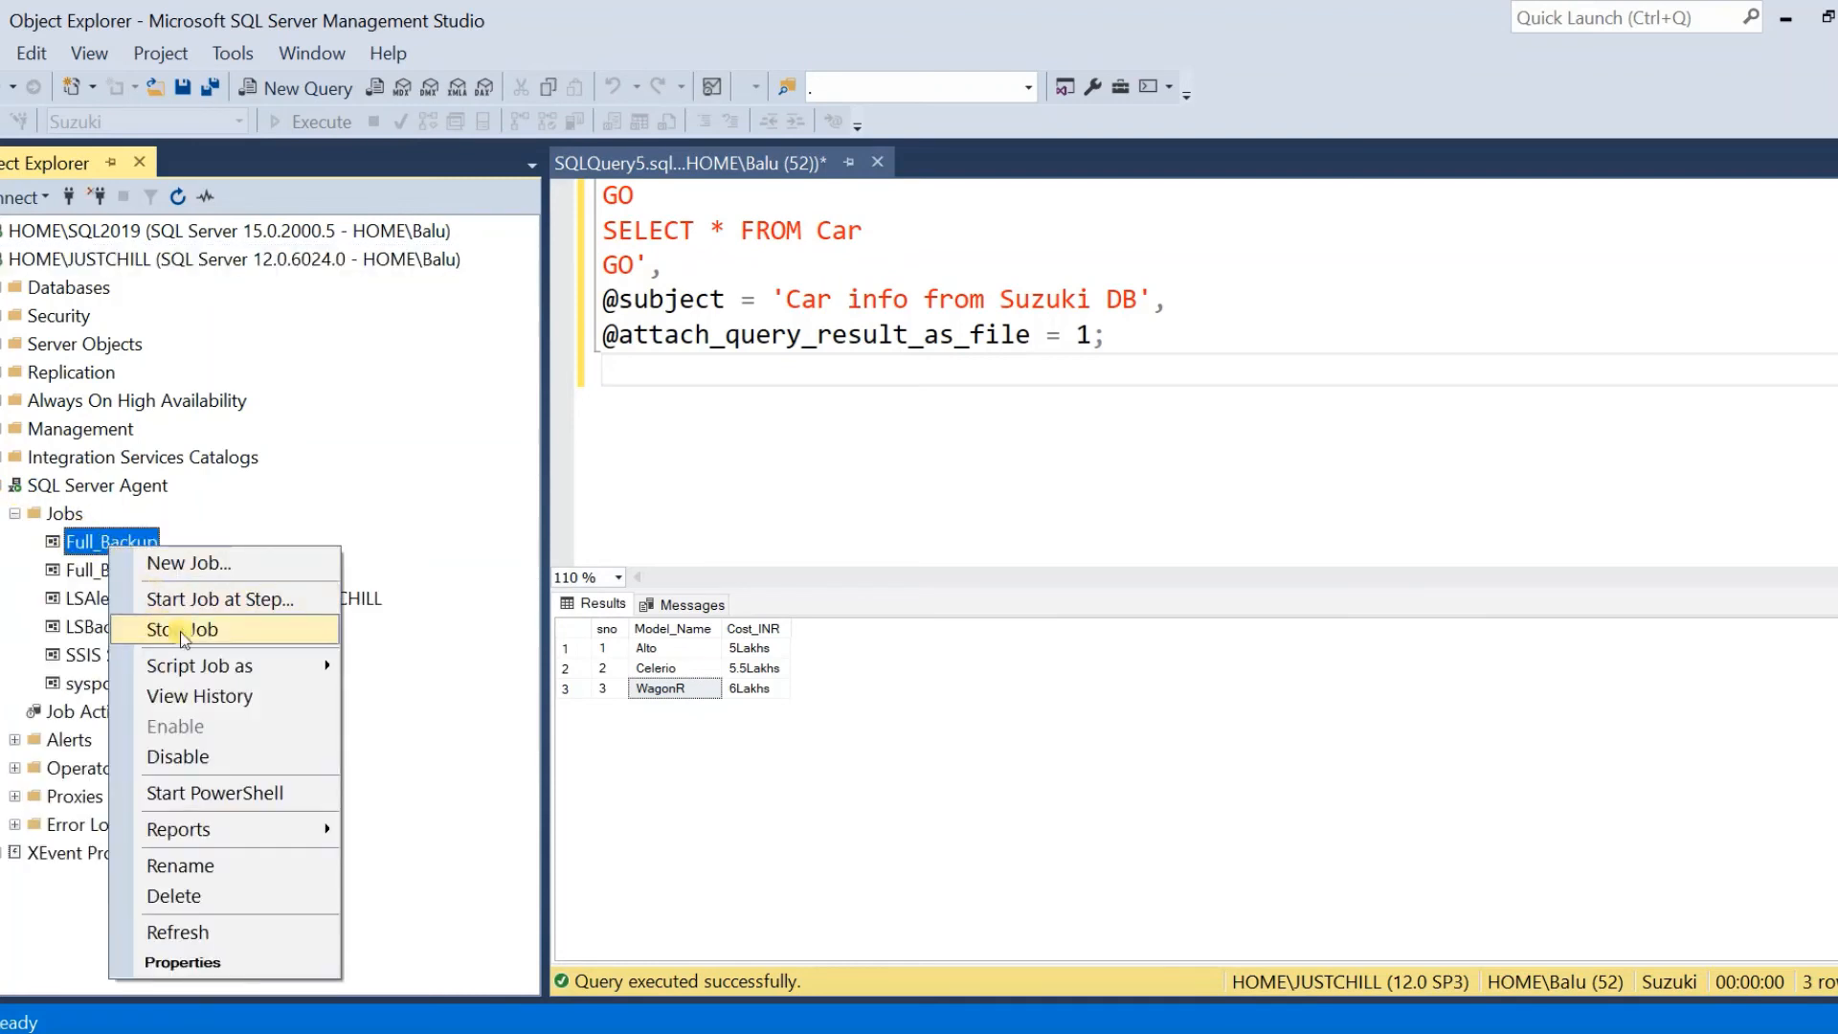
{"action": "left_click", "coordinate": [269, 602]}
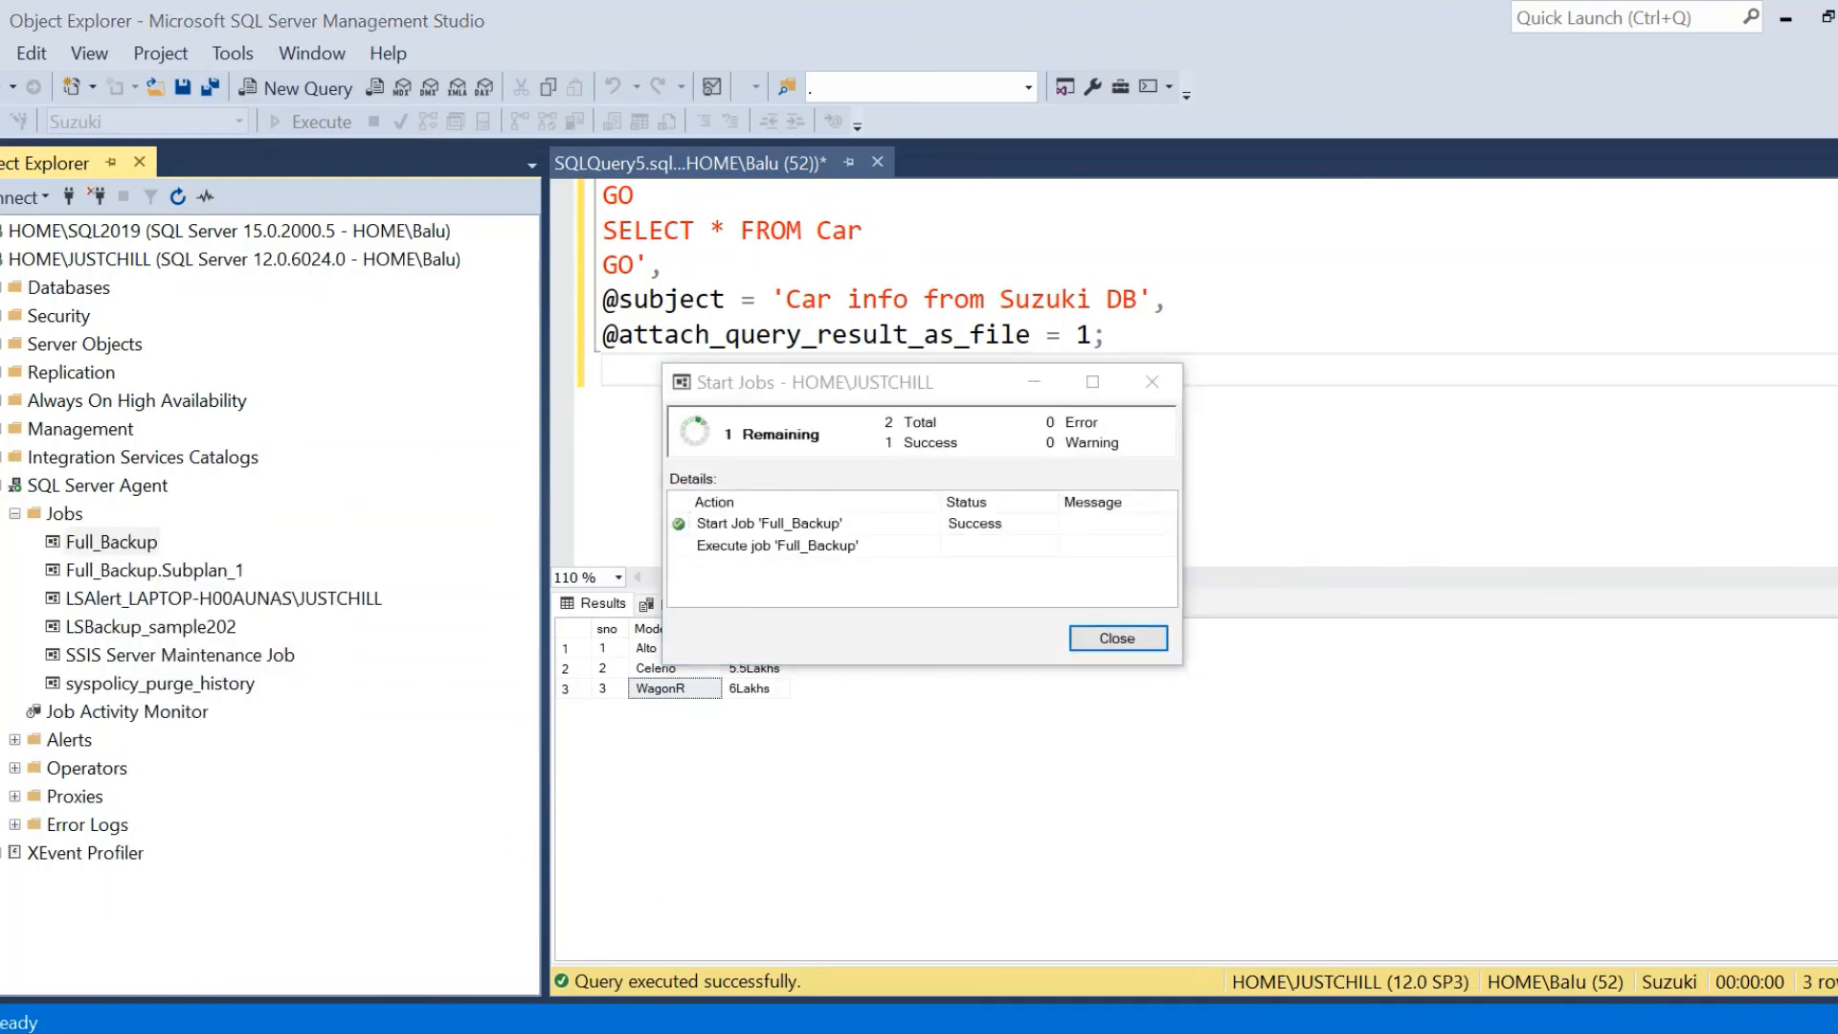
Close the Start Jobs progress dialog, switch to Gmail and refresh the inbox to check for the Full_Backup job notification
{"action": "left_click", "coordinate": [1118, 635]}
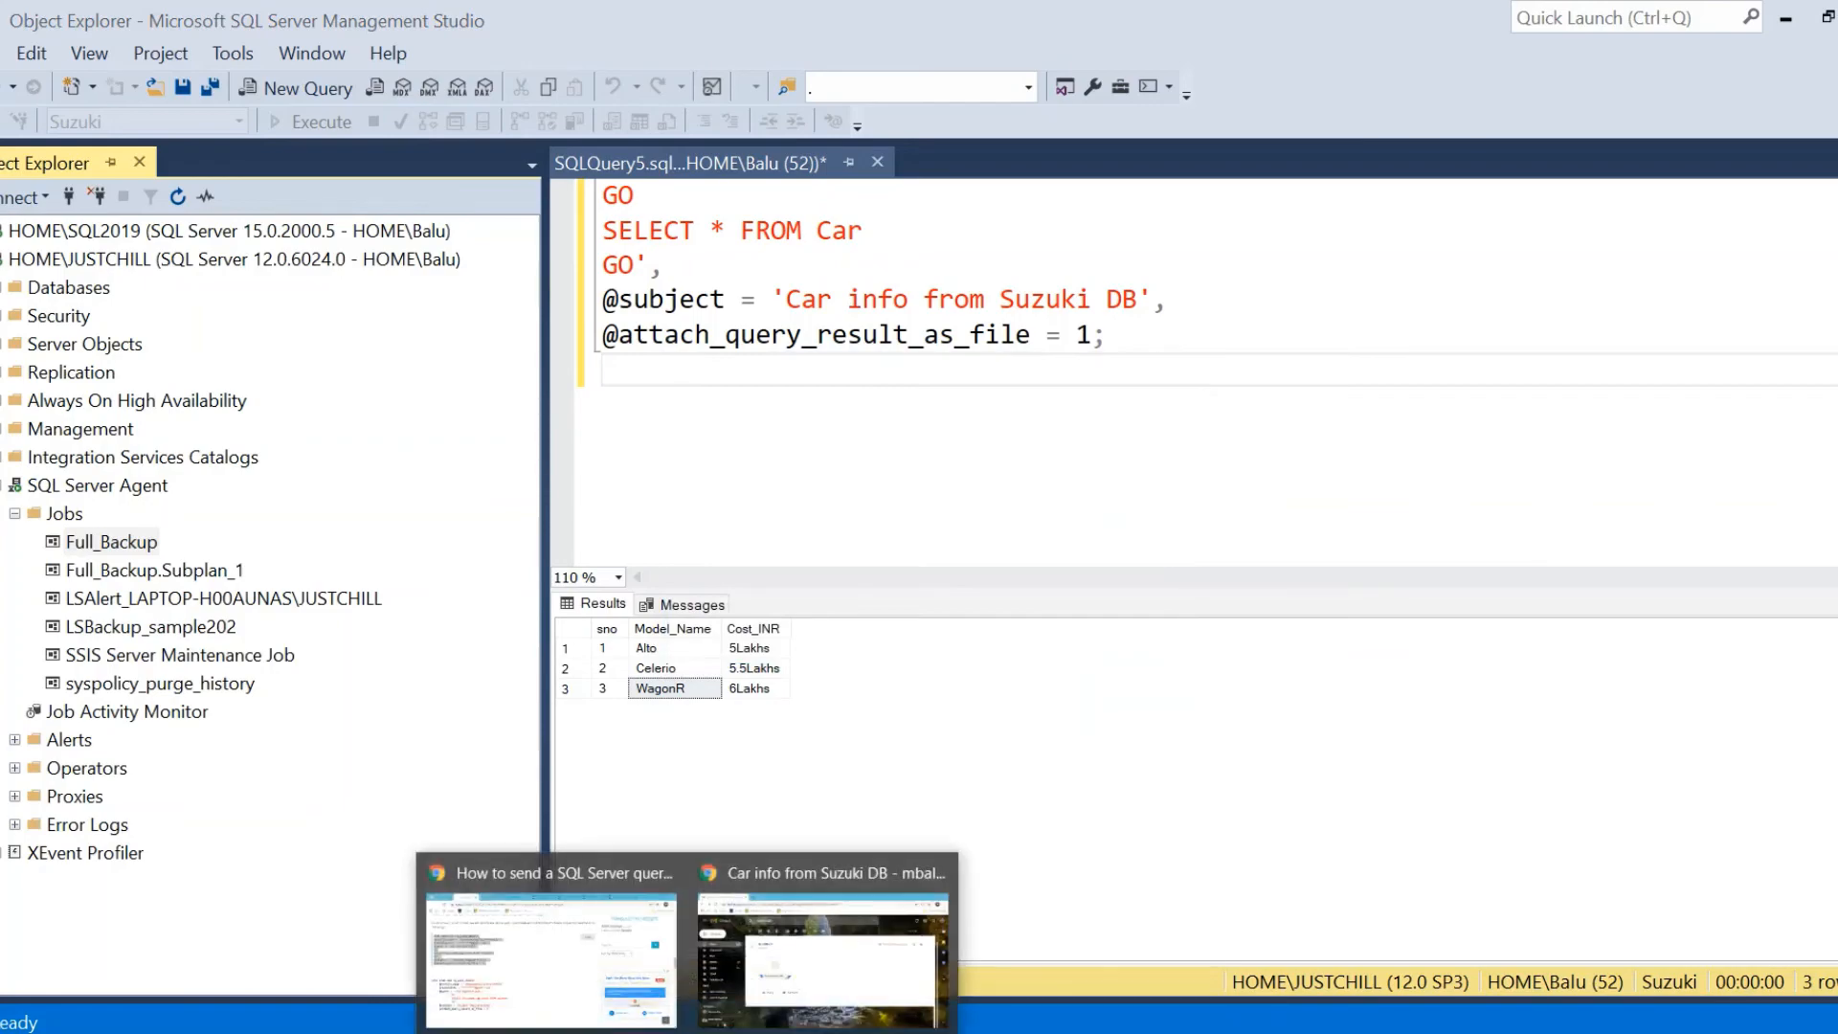
{"action": "left_click", "coordinate": [718, 969]}
{"action": "left_click", "coordinate": [354, 285]}
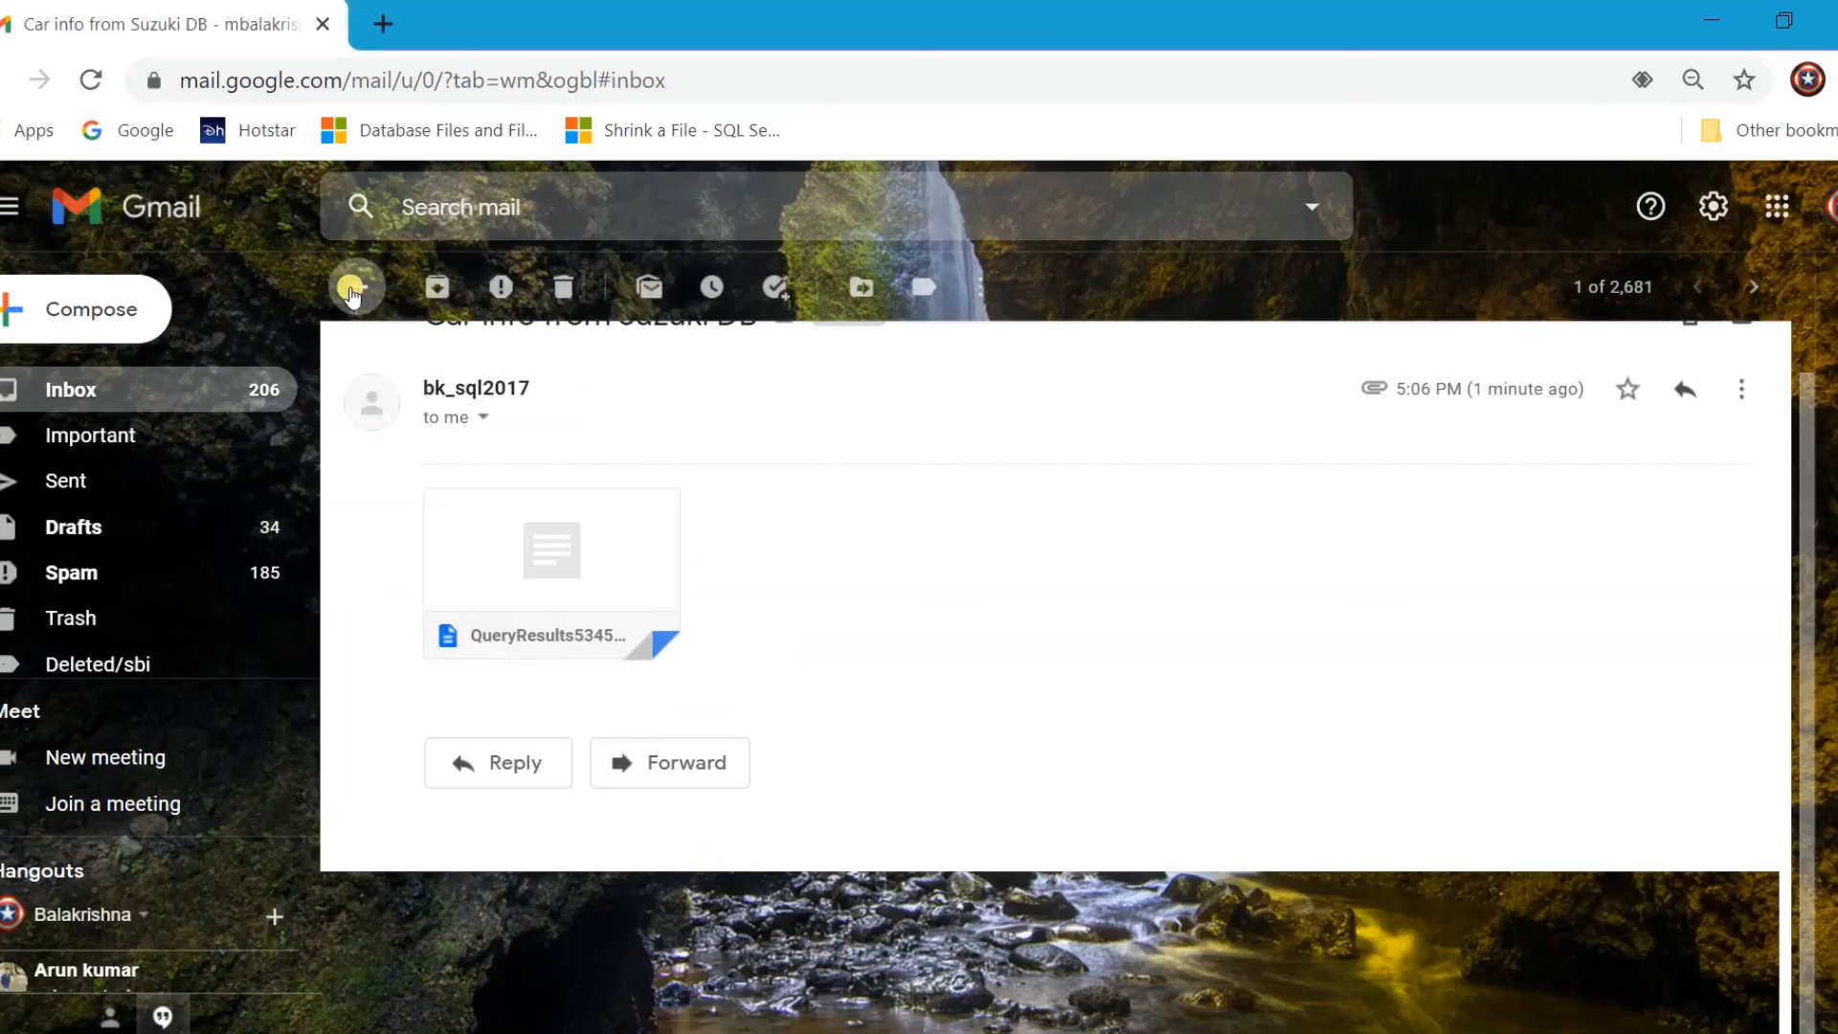
{"action": "left_click", "coordinate": [437, 289]}
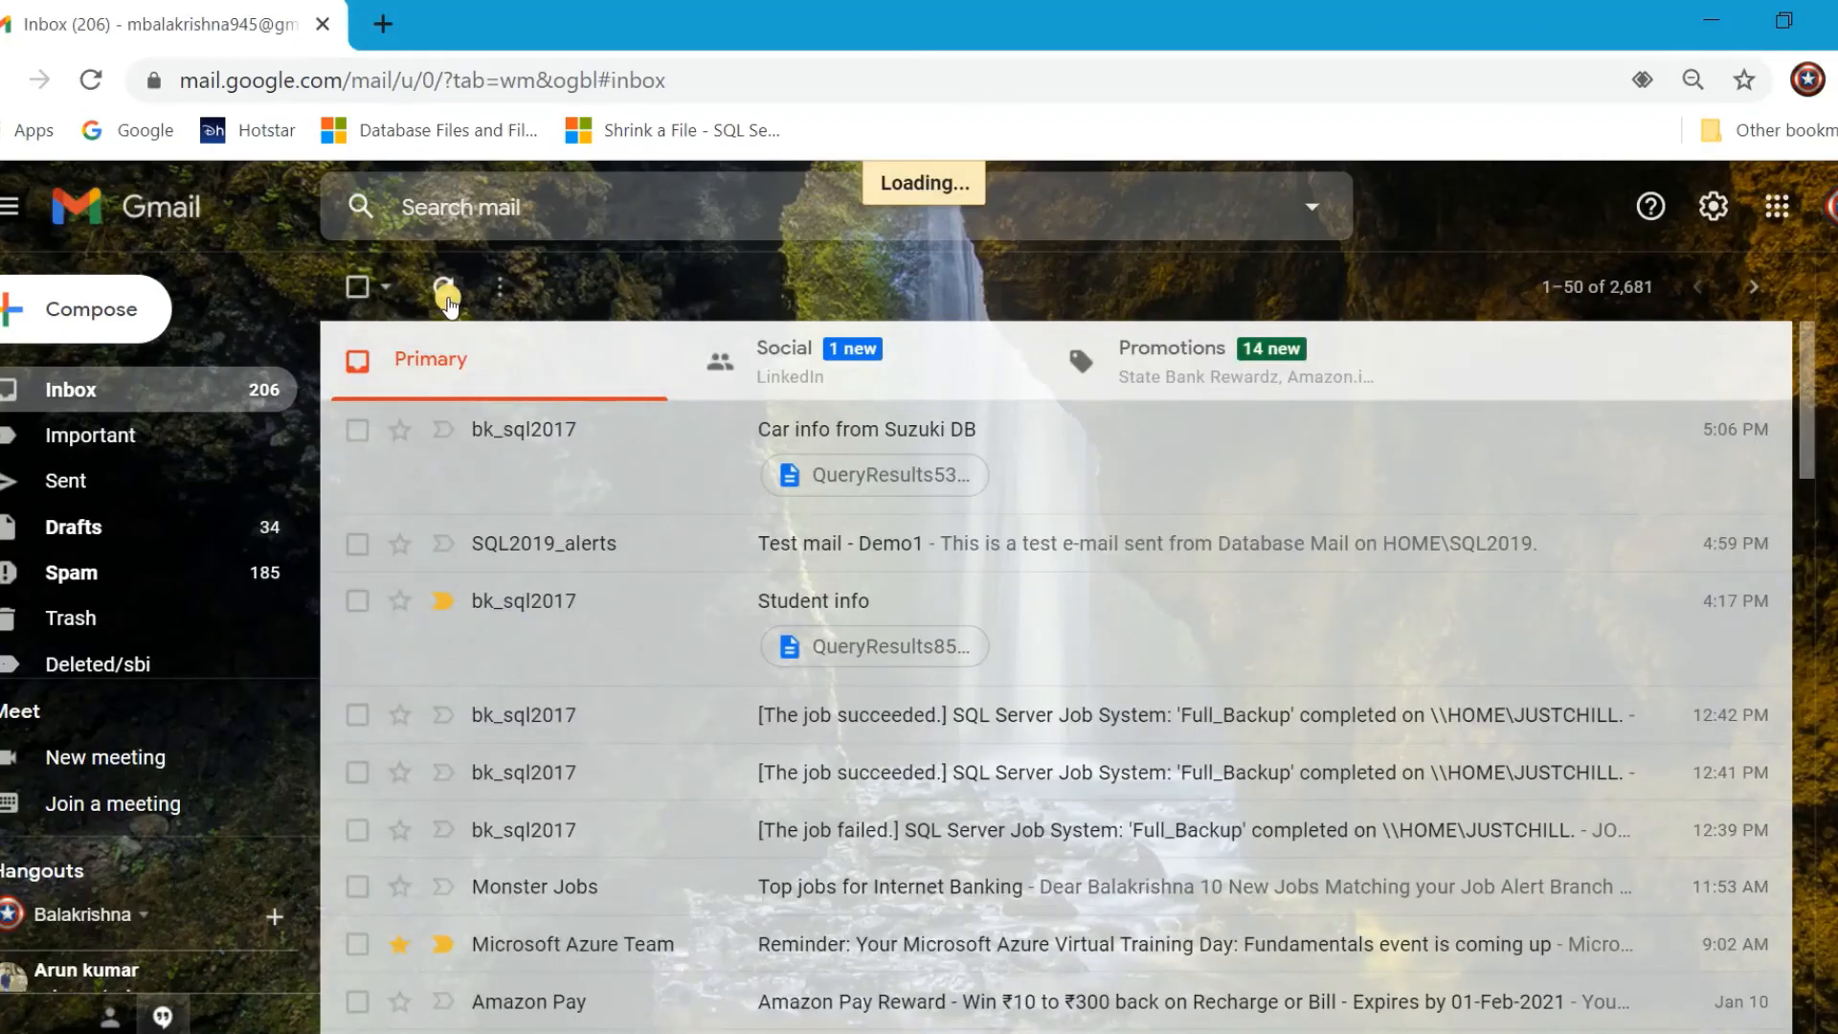
{"action": "left_click", "coordinate": [439, 287]}
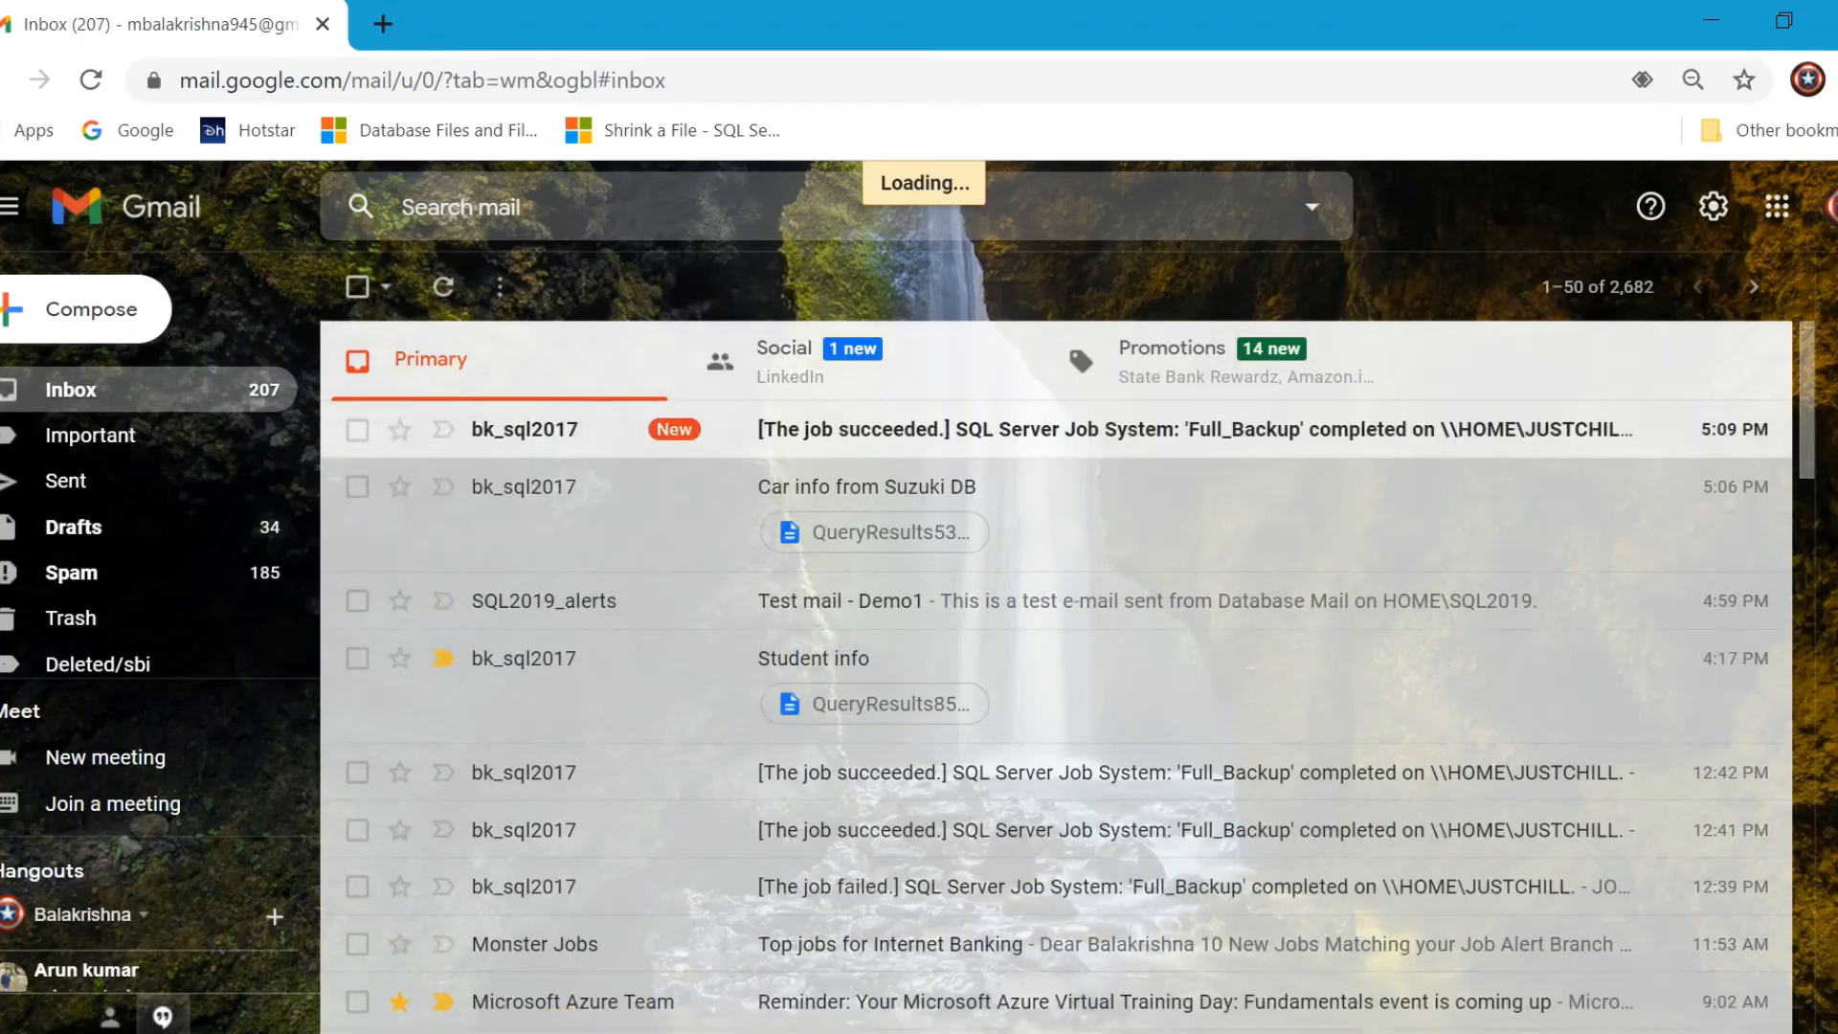
Open the newest Full_Backup job notification e-mail and examine its status details
{"action": "left_click", "coordinate": [828, 444]}
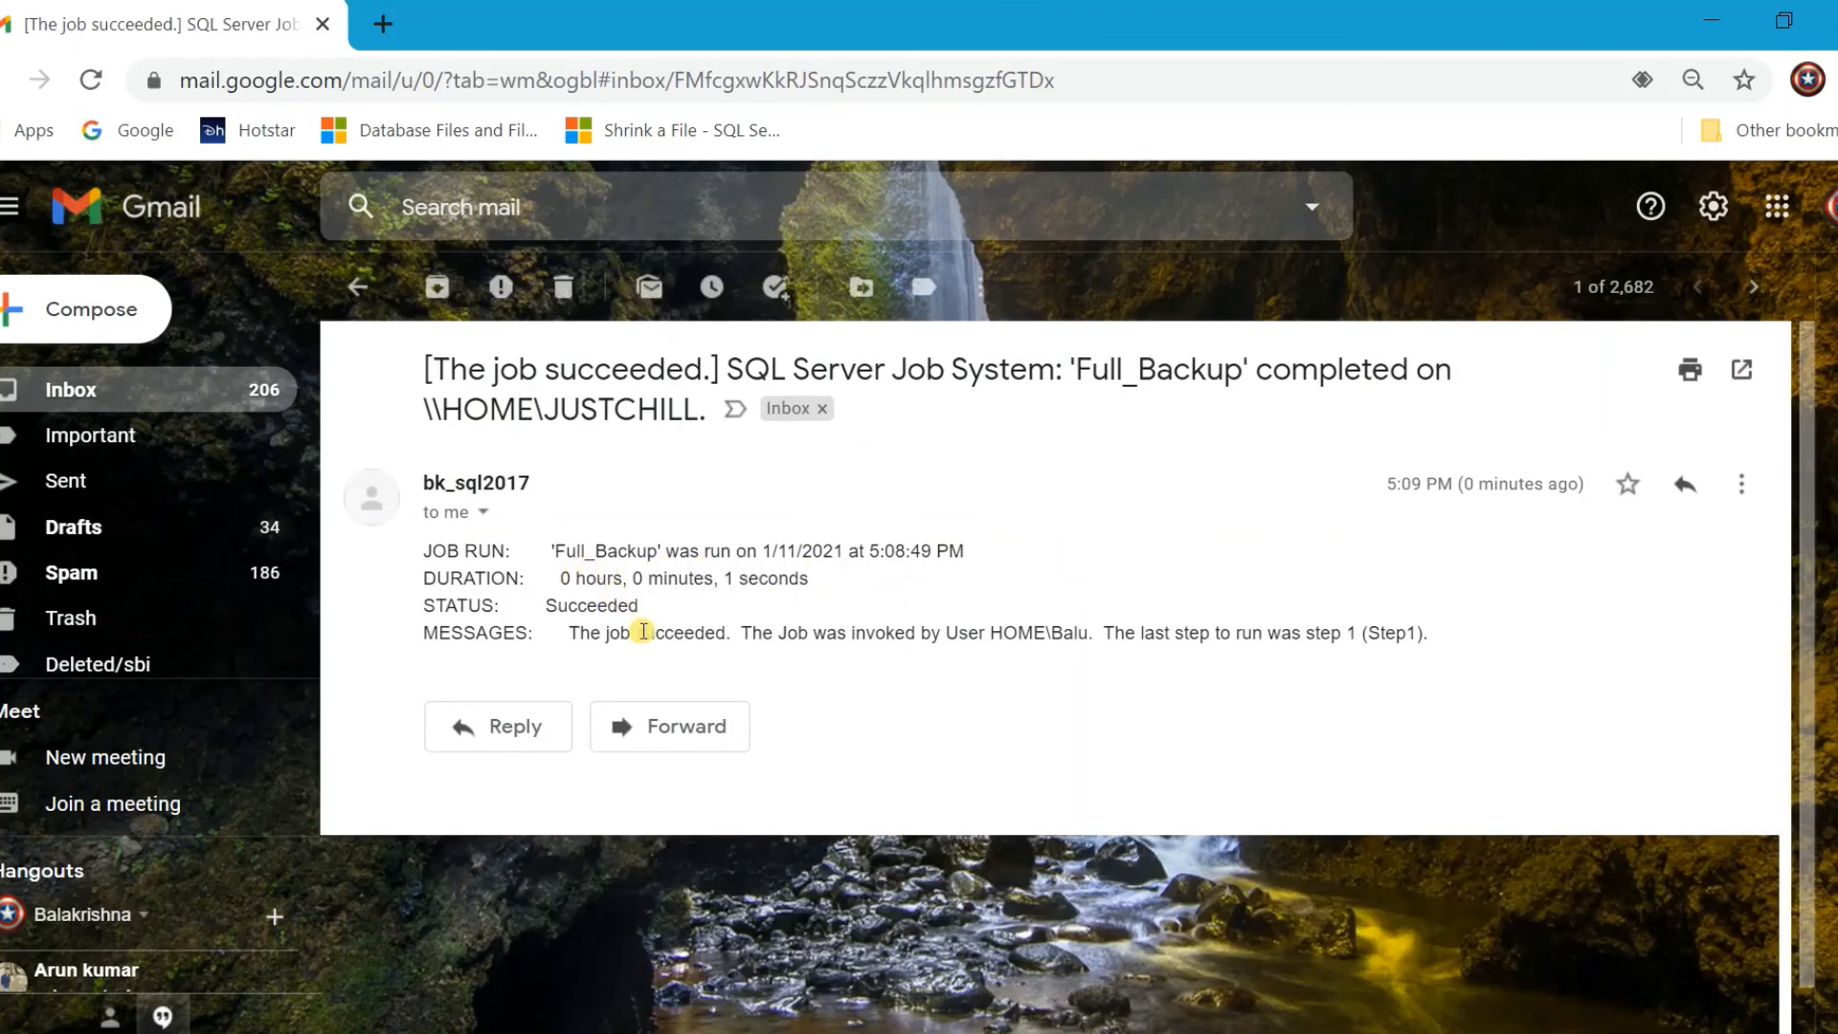
{"action": "double_click", "coordinate": [469, 606]}
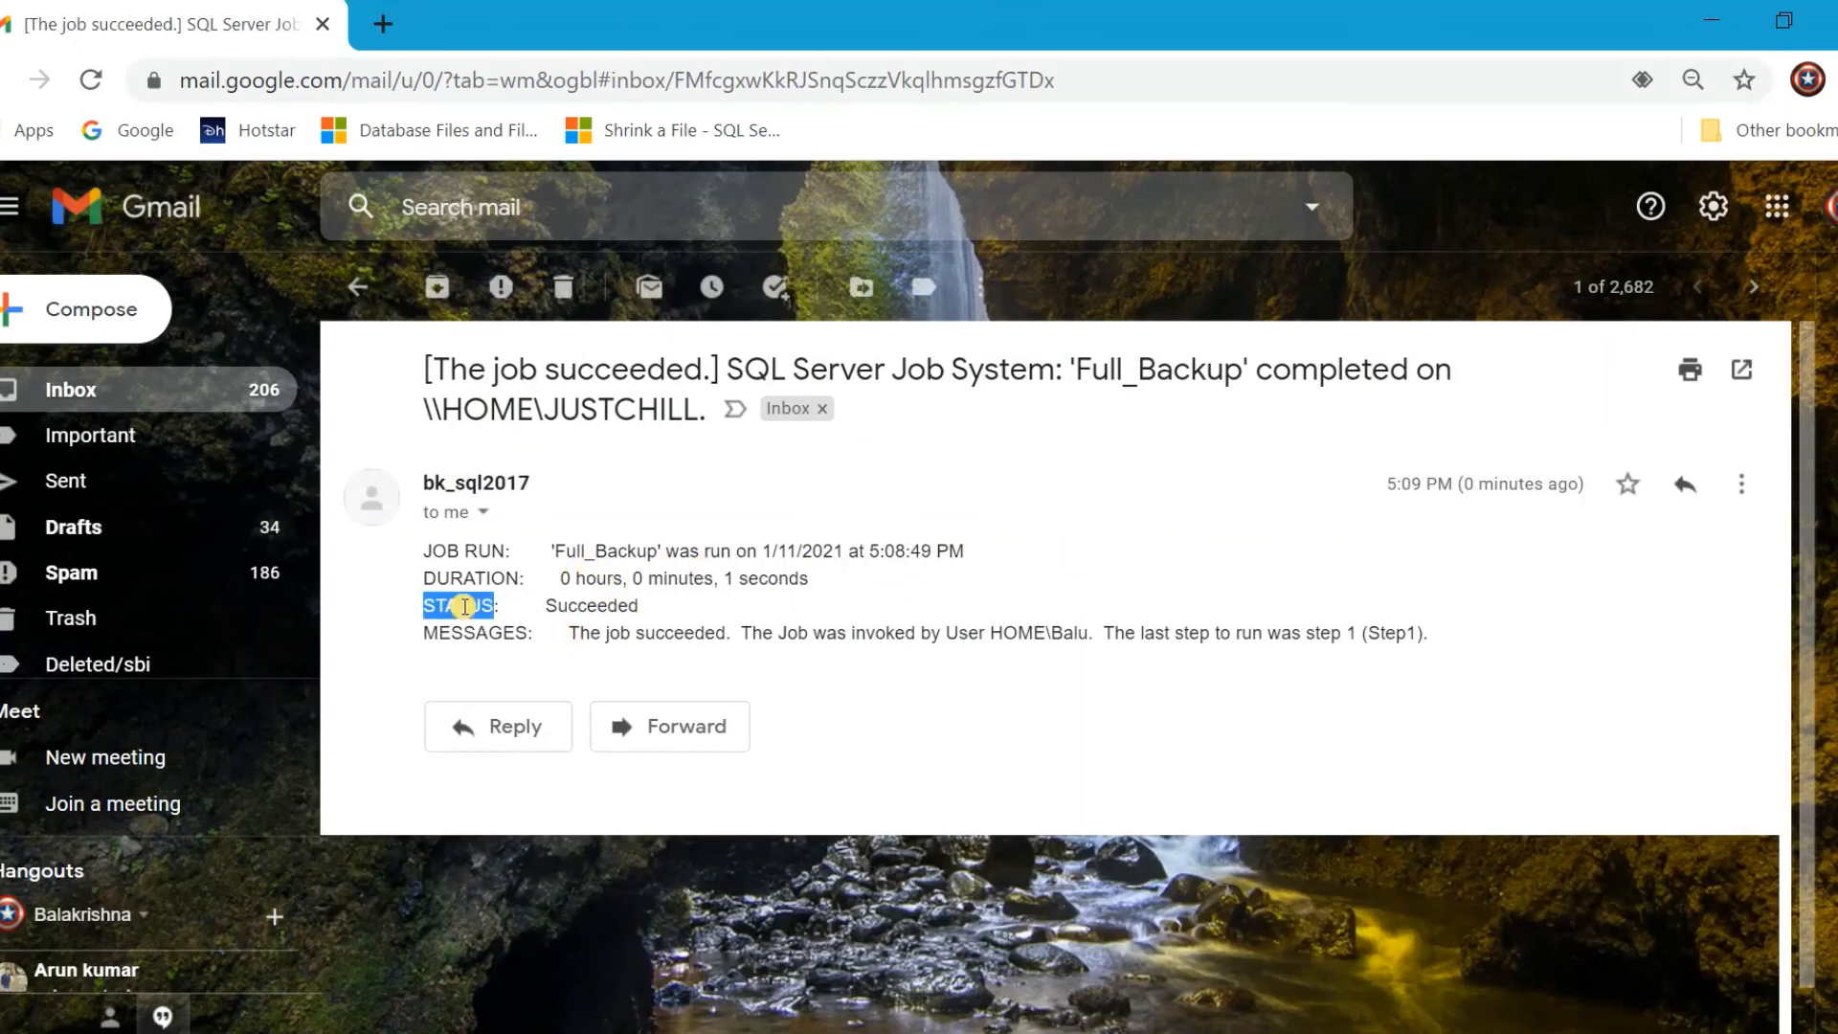
{"action": "left_click", "coordinate": [770, 622]}
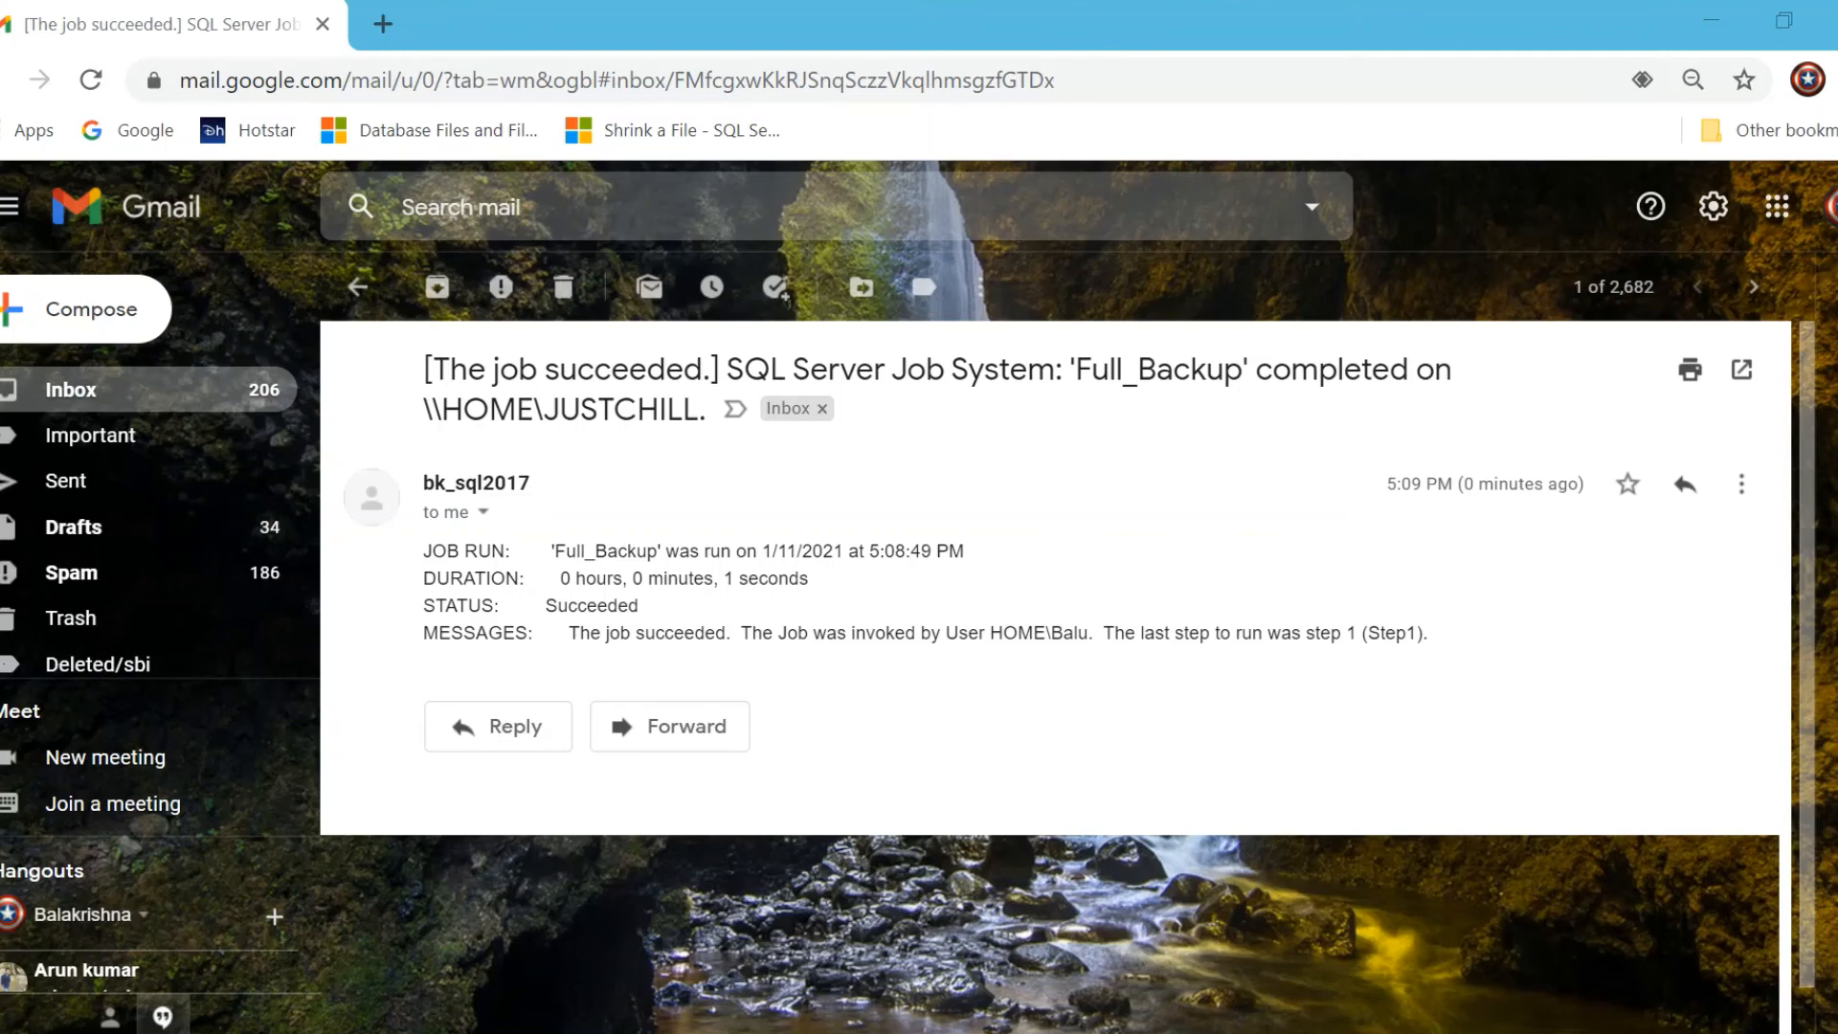
Switch back to SQL Server Management Studio and point out the HOME\JUSTCHILL and HOME\SQL2019 instances and the Full_Backup job
{"action": "left_click", "coordinate": [1317, 1031]}
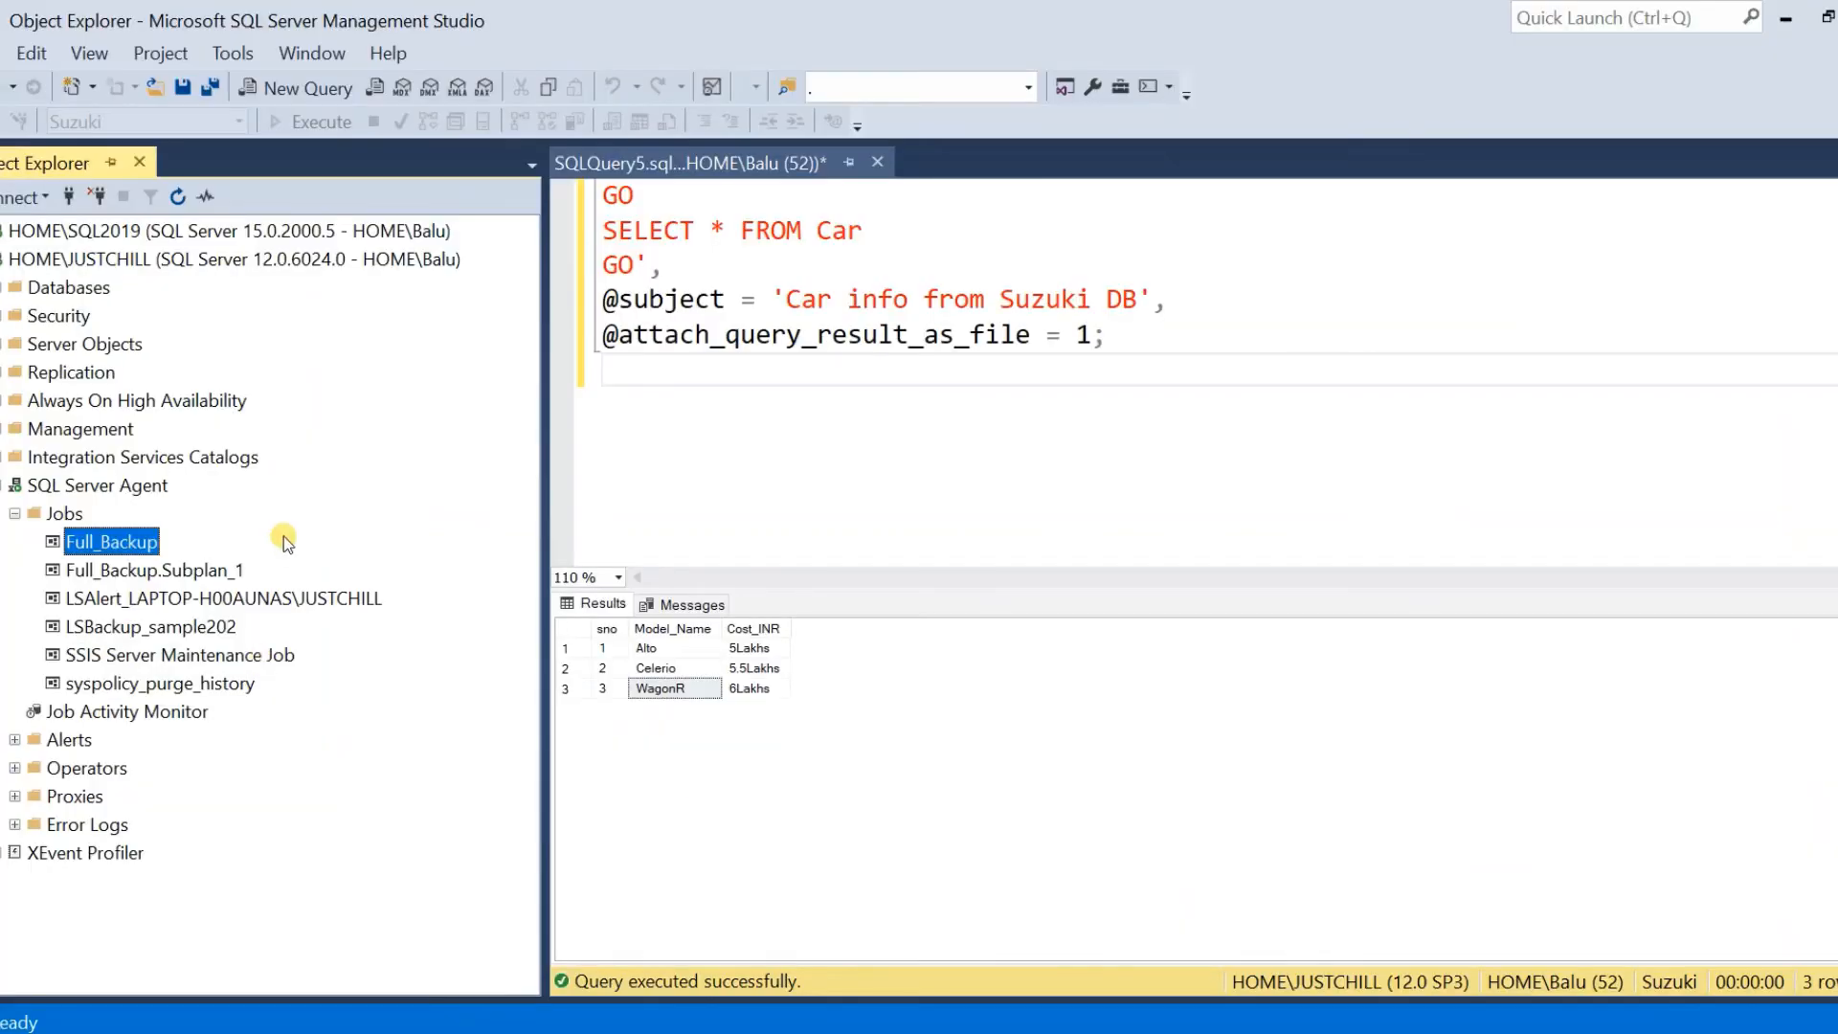
{"action": "left_click", "coordinate": [132, 259]}
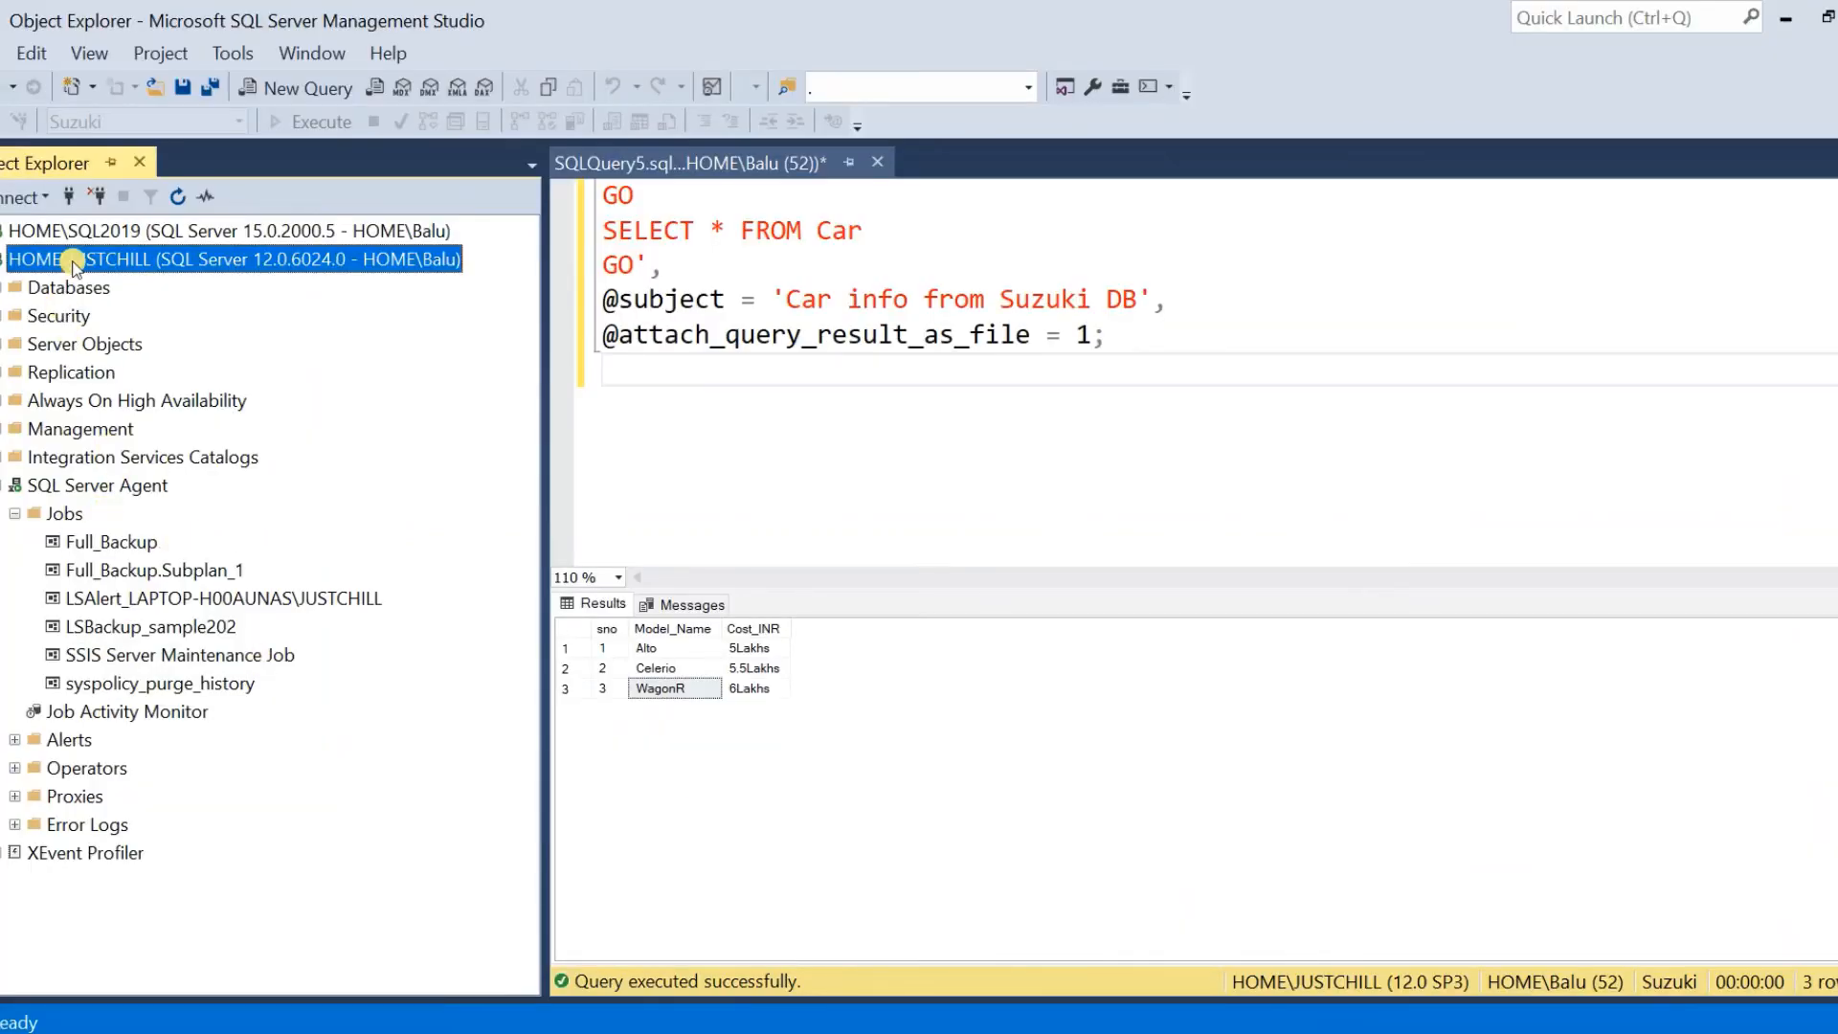
{"action": "left_click", "coordinate": [145, 232]}
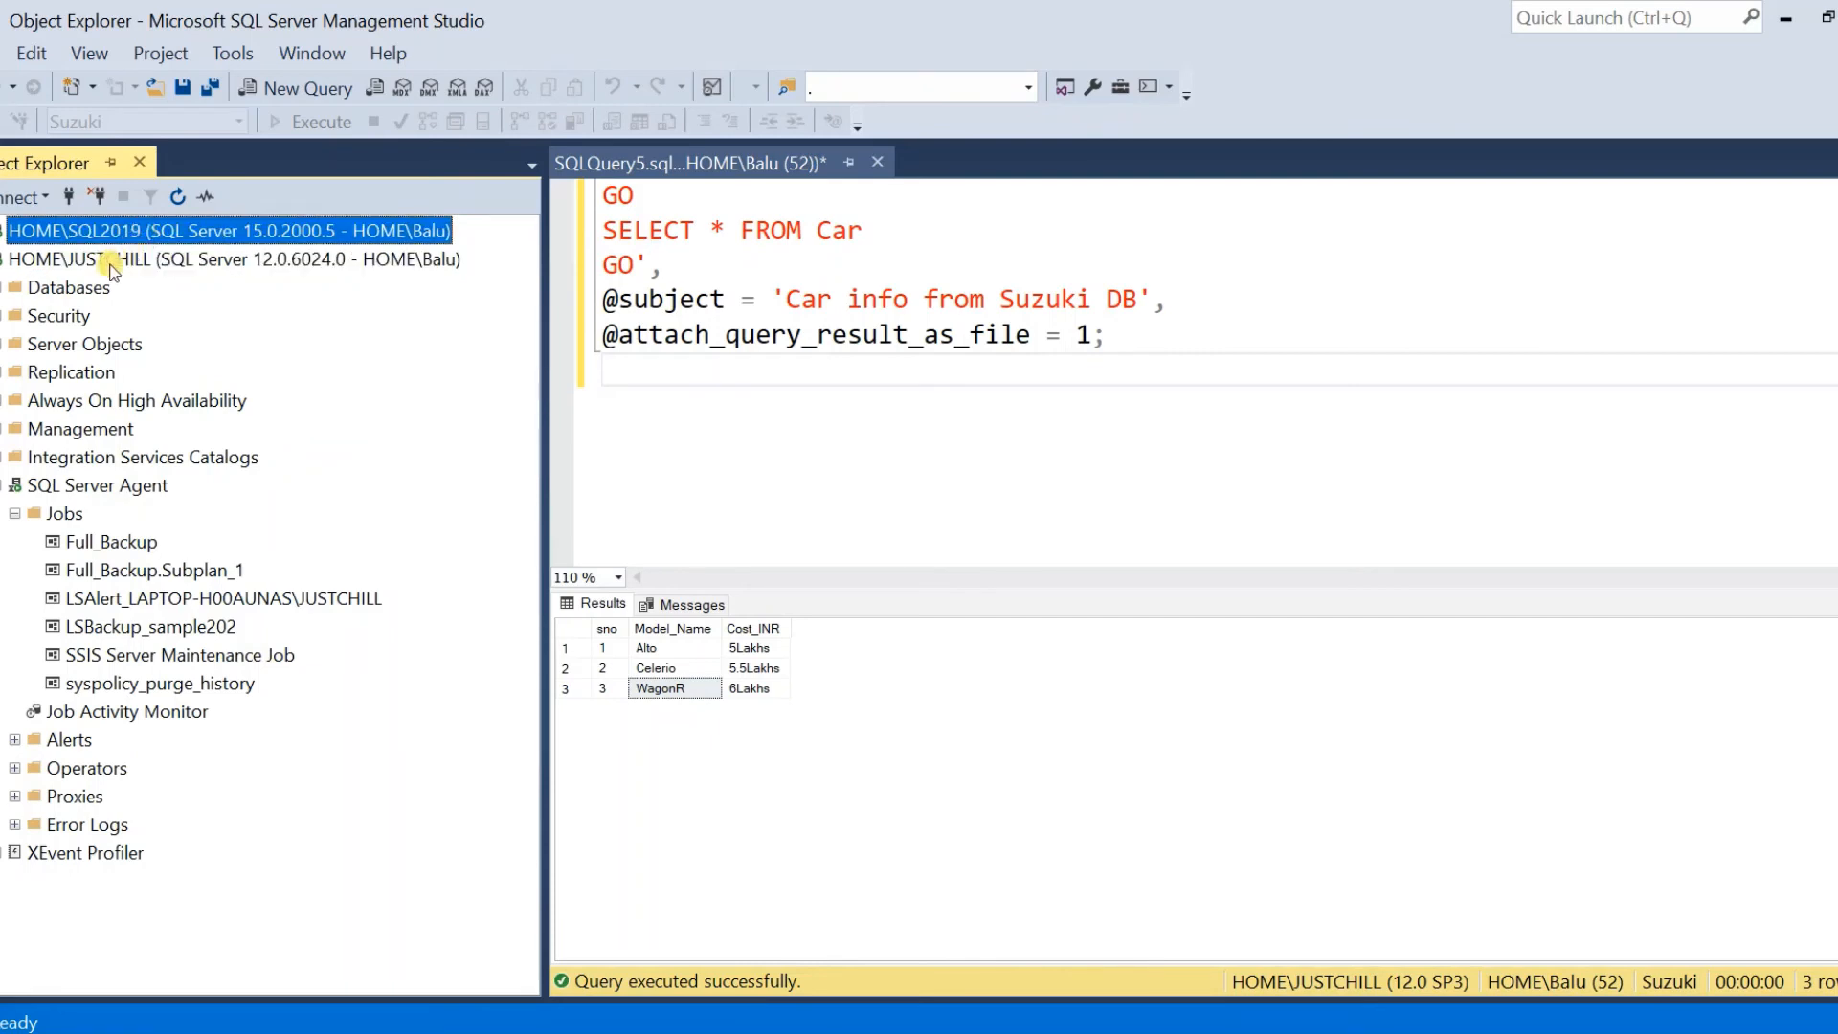
{"action": "left_click", "coordinate": [113, 261]}
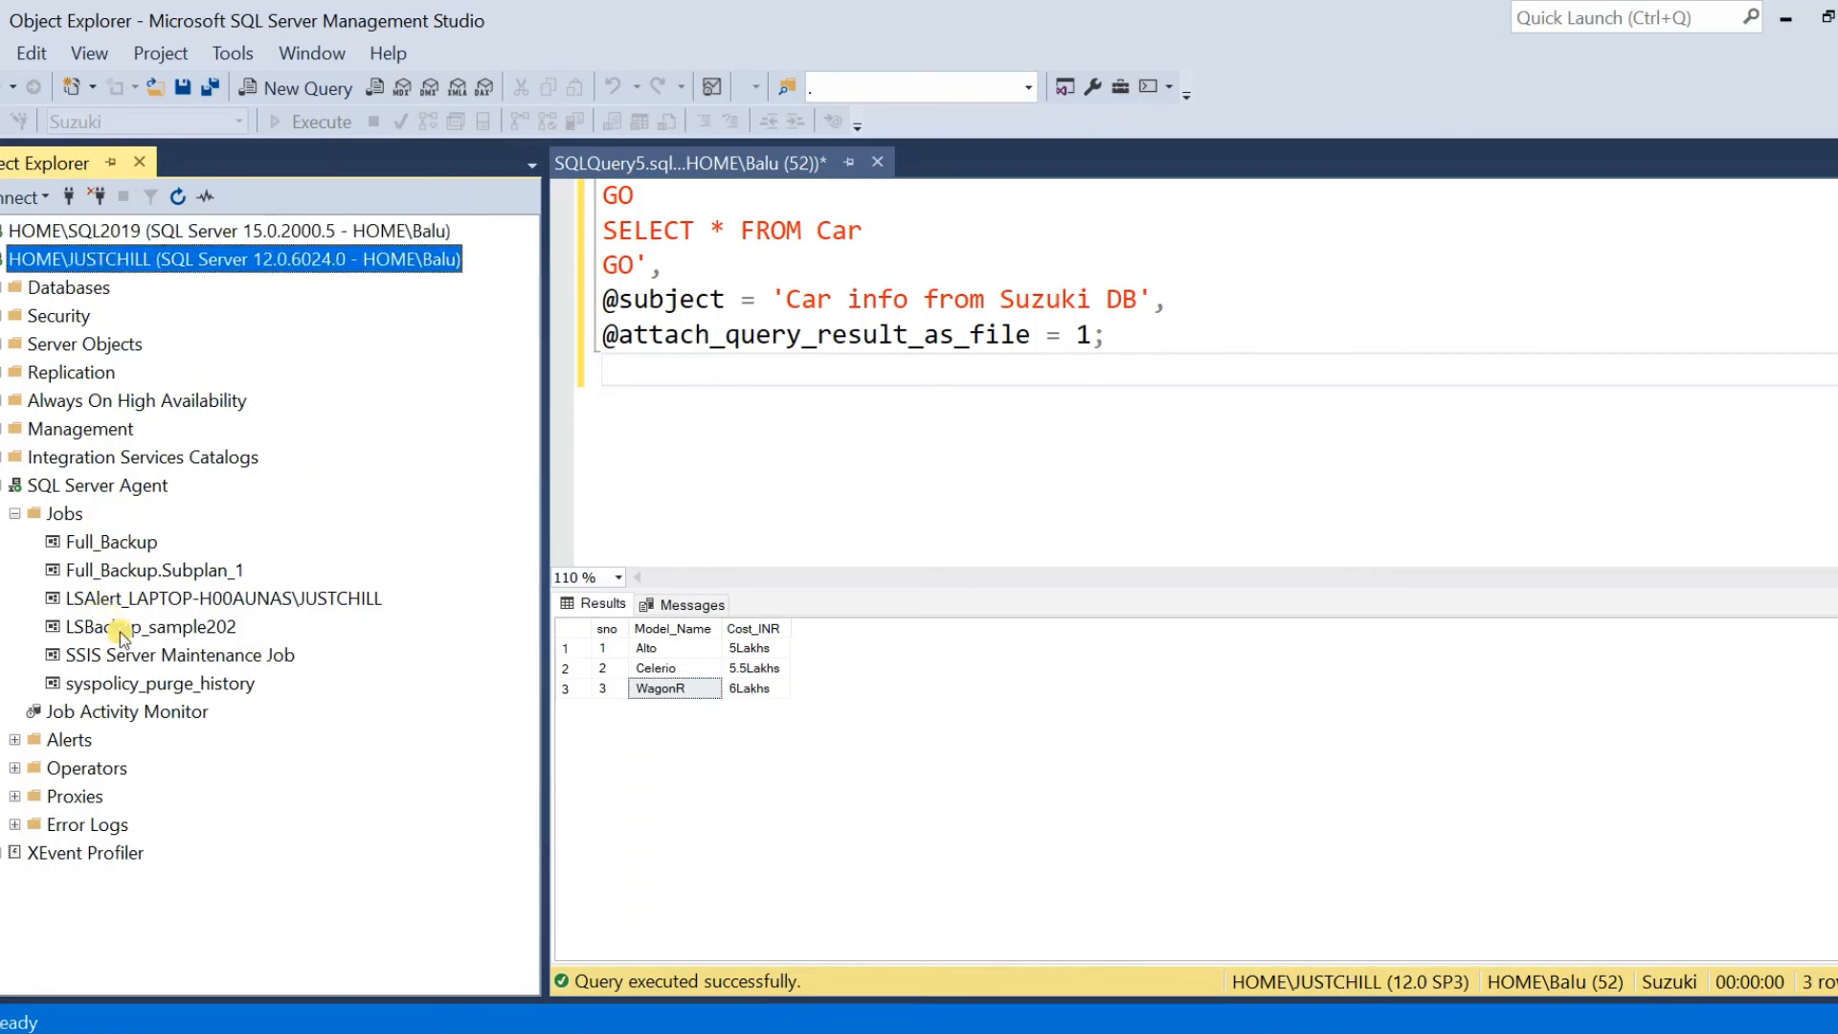
{"action": "left_click", "coordinate": [108, 543]}
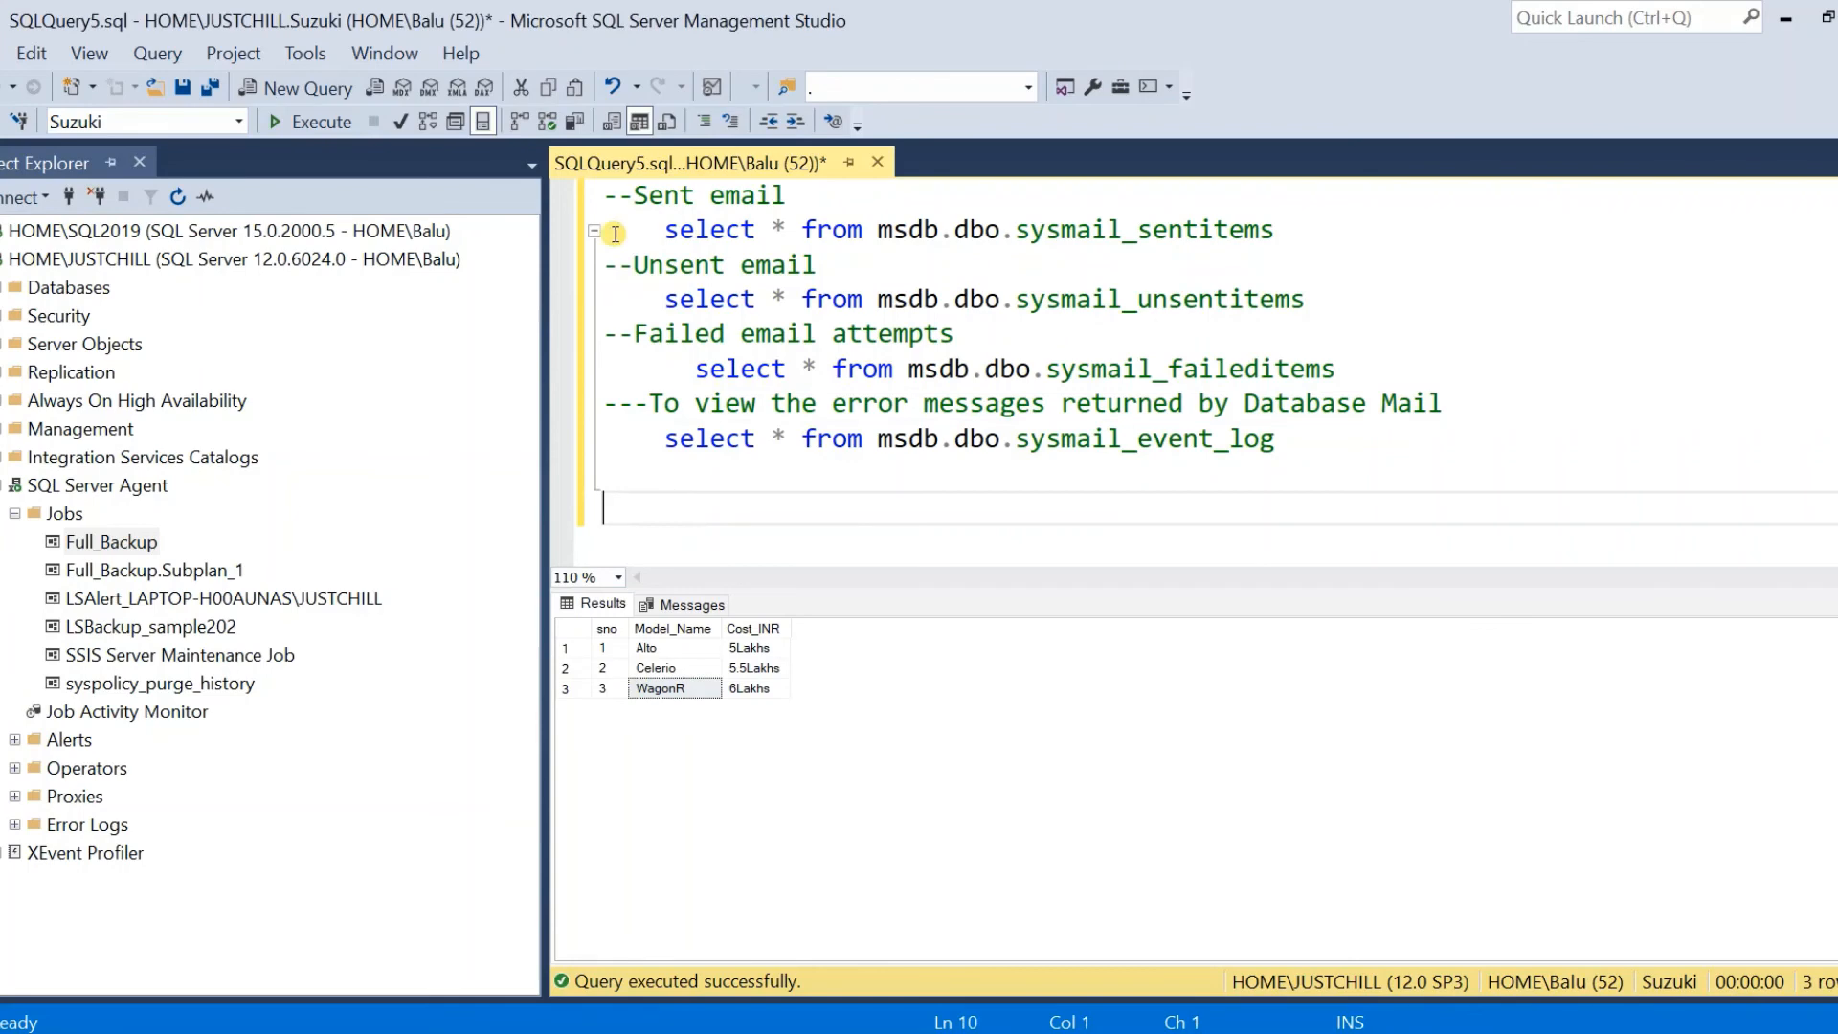
Run the msdb queries on sysmail_sentitems, sysmail_unsentitems, sysmail_faileditems and sysmail_event_log, and review their result sets
{"action": "left_click", "coordinate": [308, 121]}
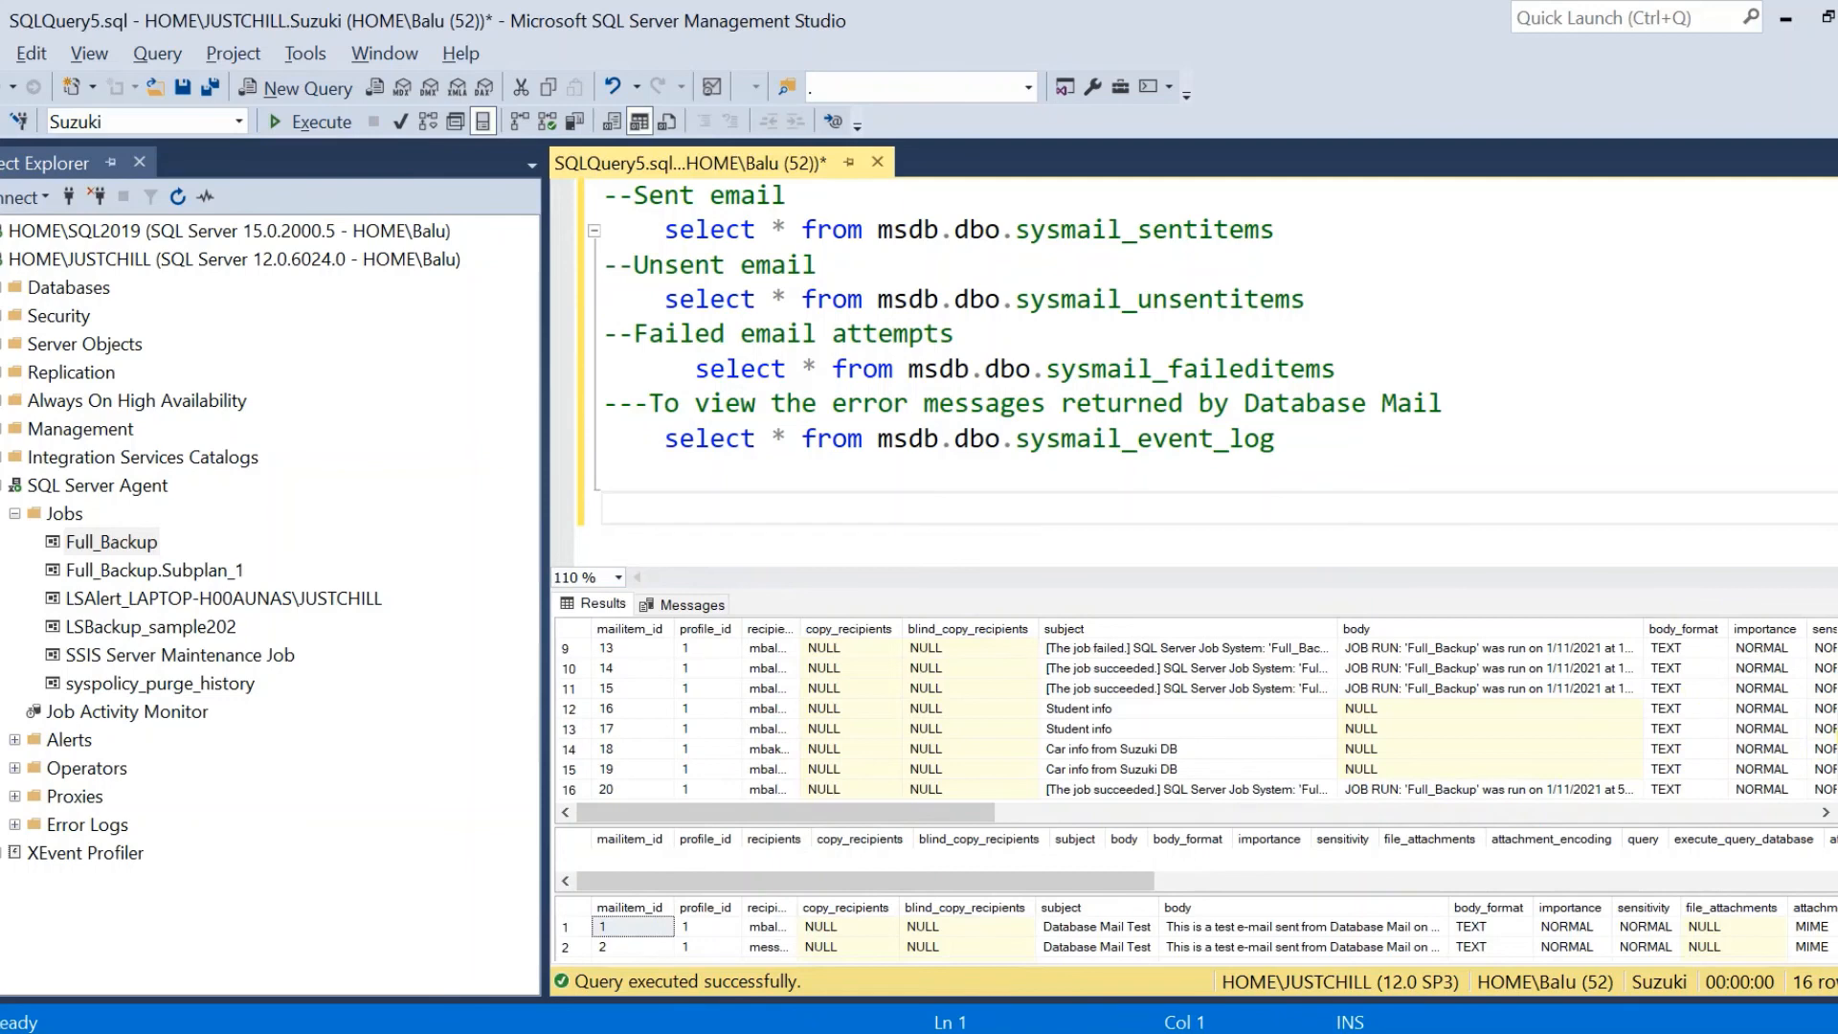
{"action": "scroll", "coordinate": [1196, 785], "scroll_direction": "down", "scroll_amount": 6}
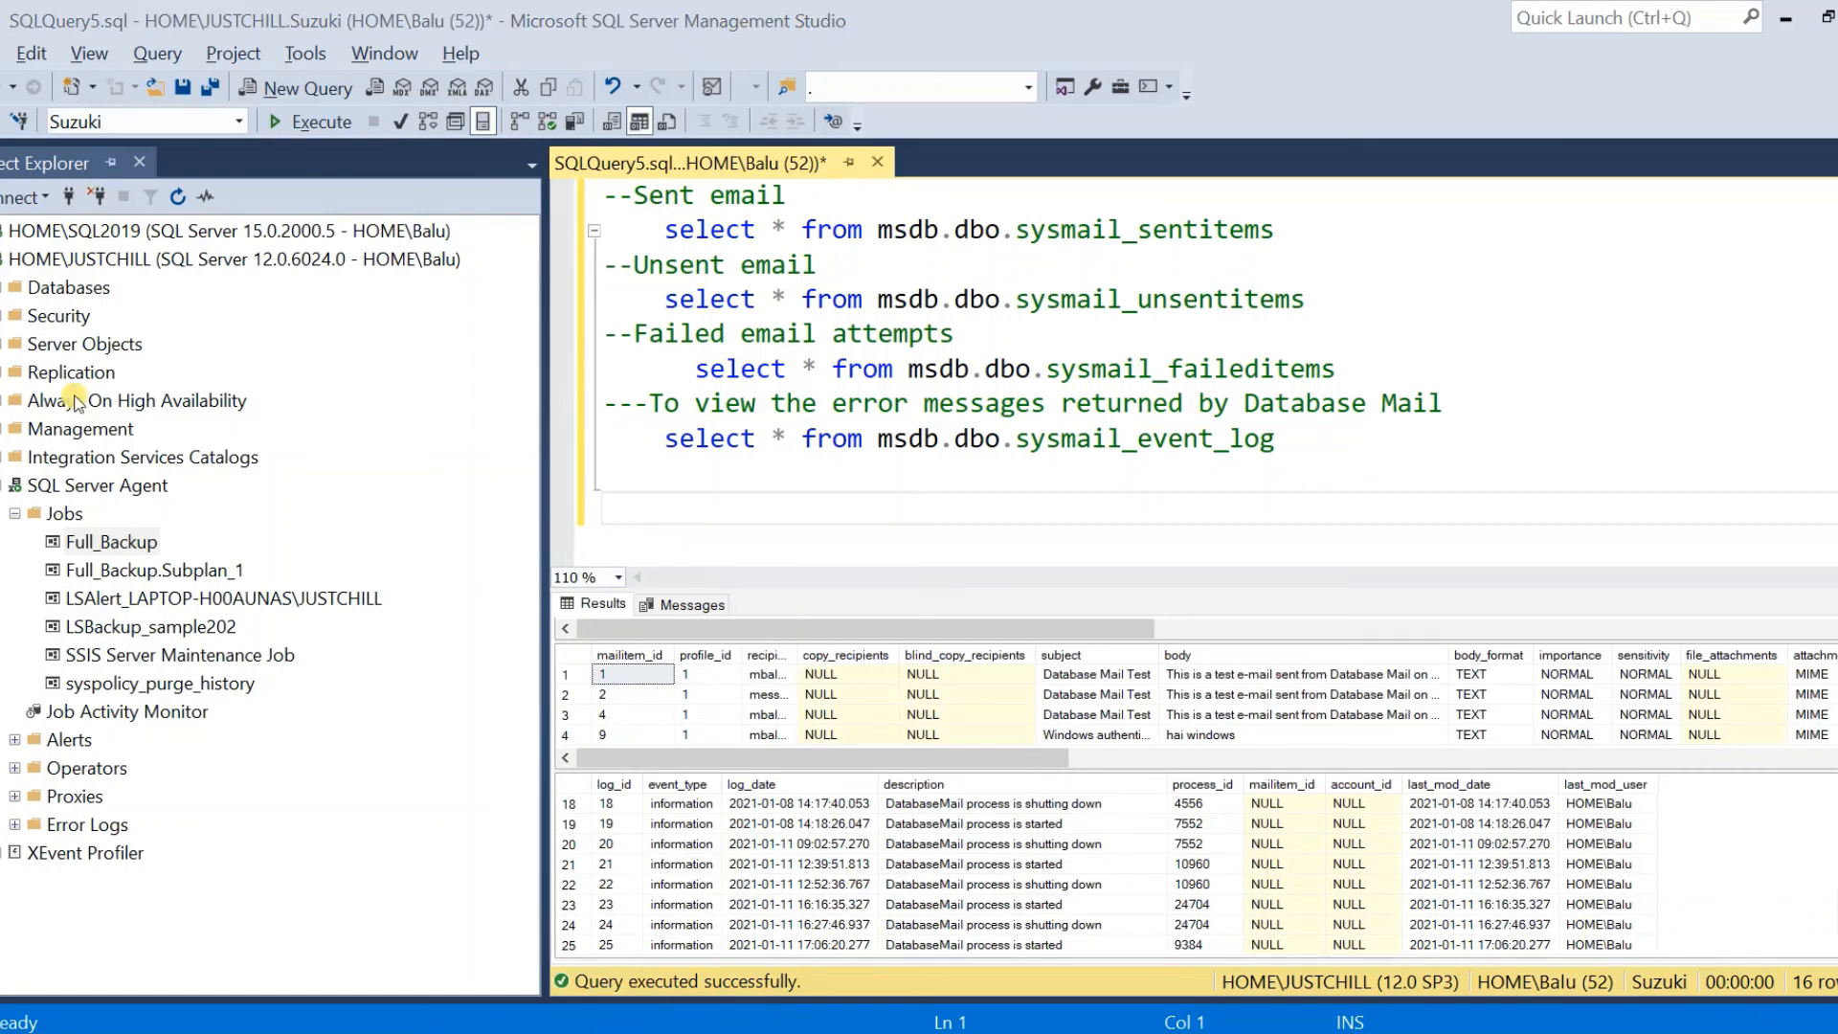
Expand the msdb system database on HOME\JUSTCHILL and browse the contents of its Tables folder
{"action": "left_click", "coordinate": [3, 288]}
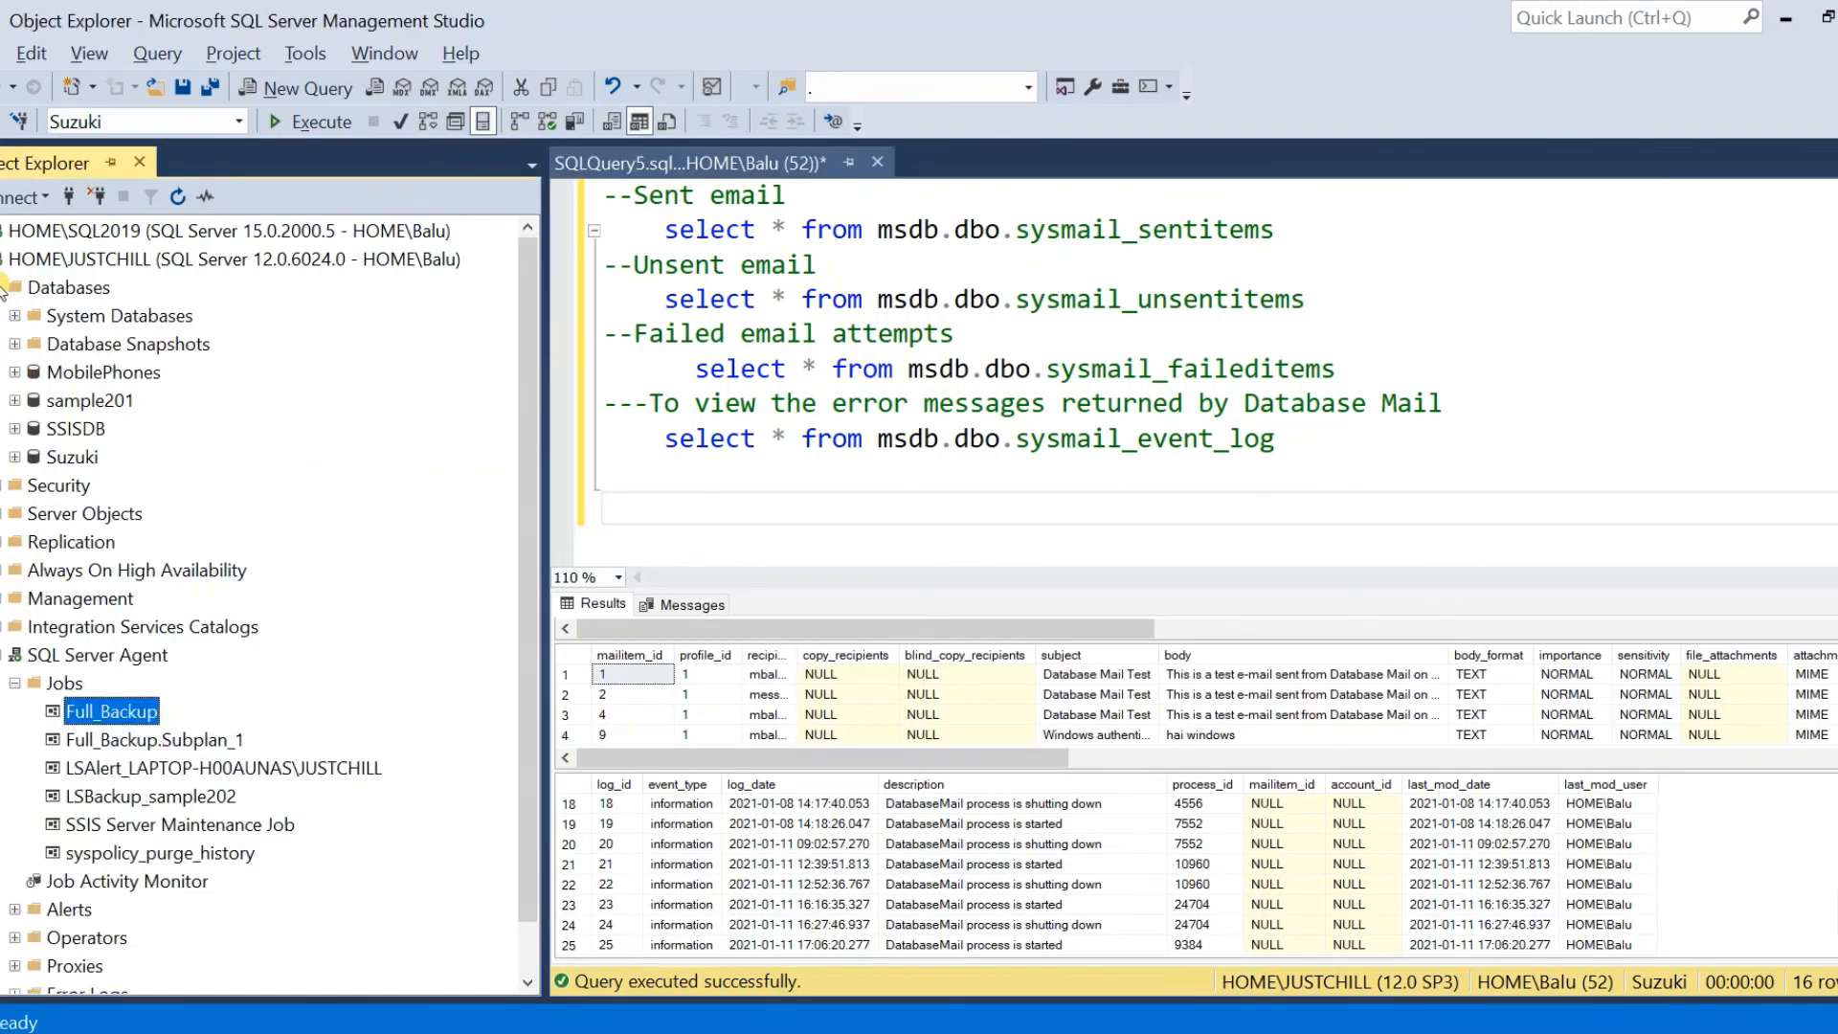
{"action": "left_click", "coordinate": [15, 316]}
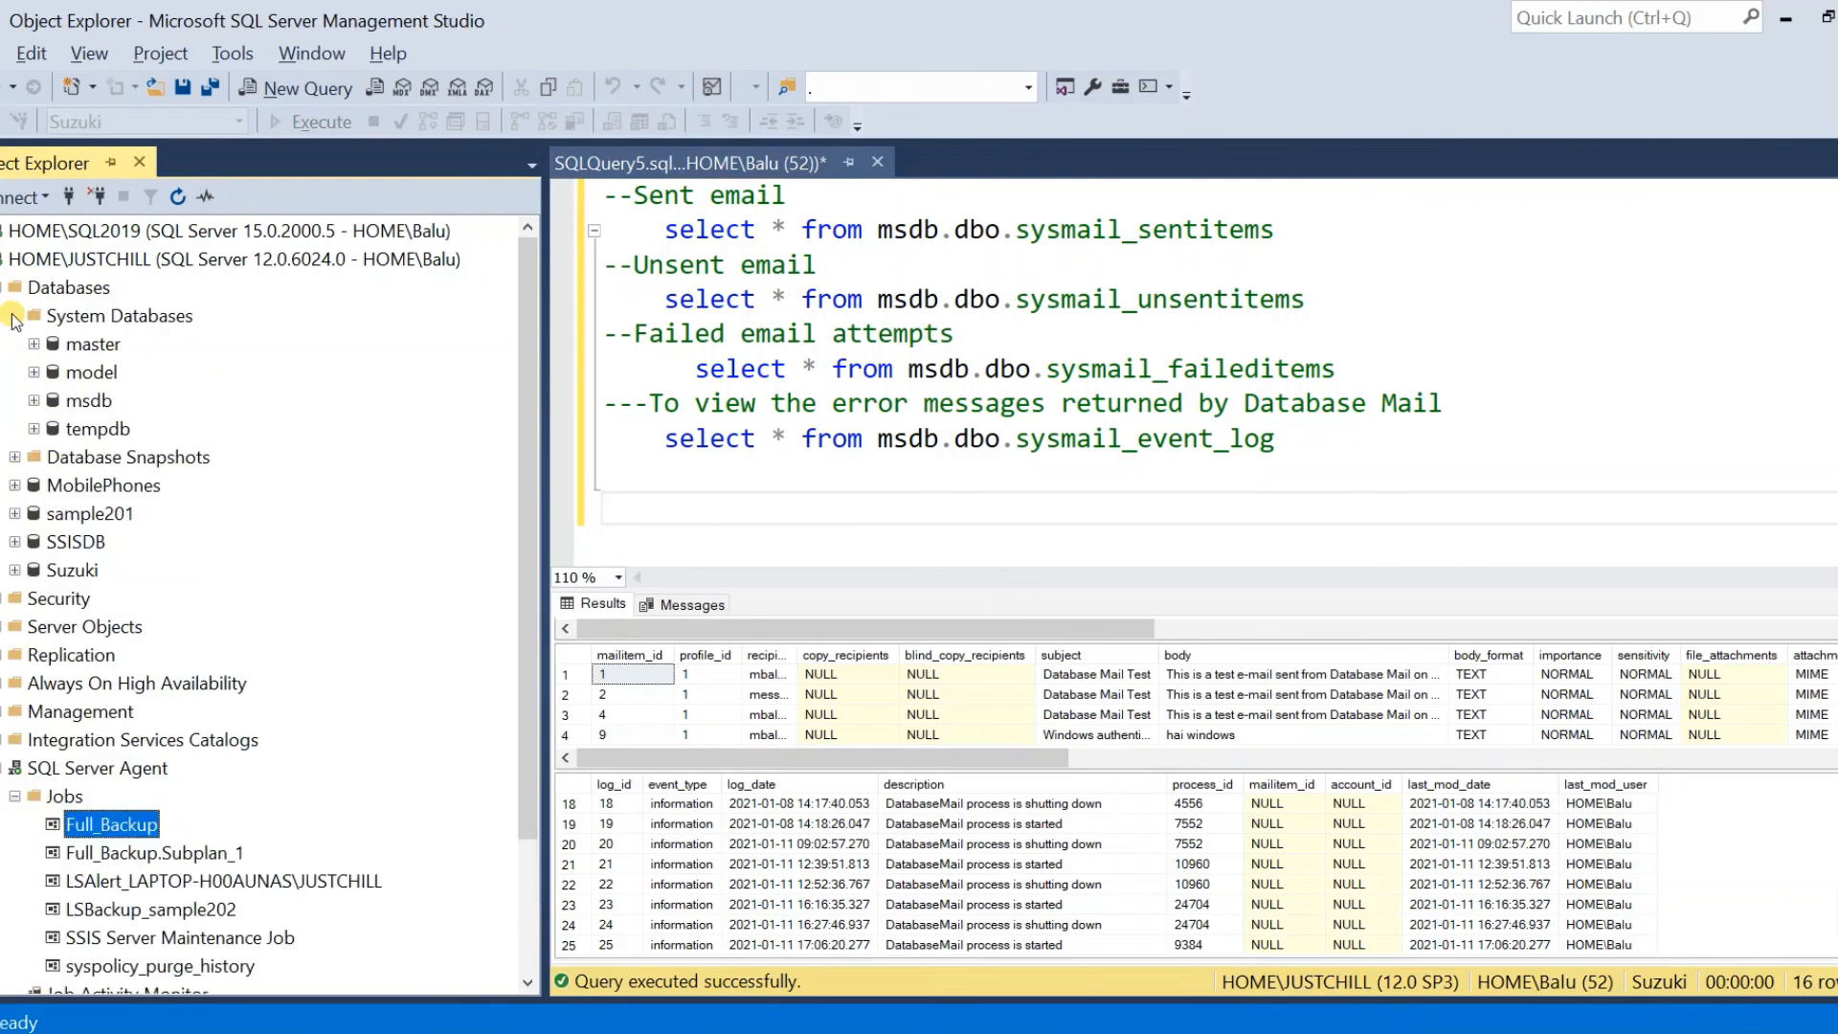
{"action": "left_click", "coordinate": [96, 402]}
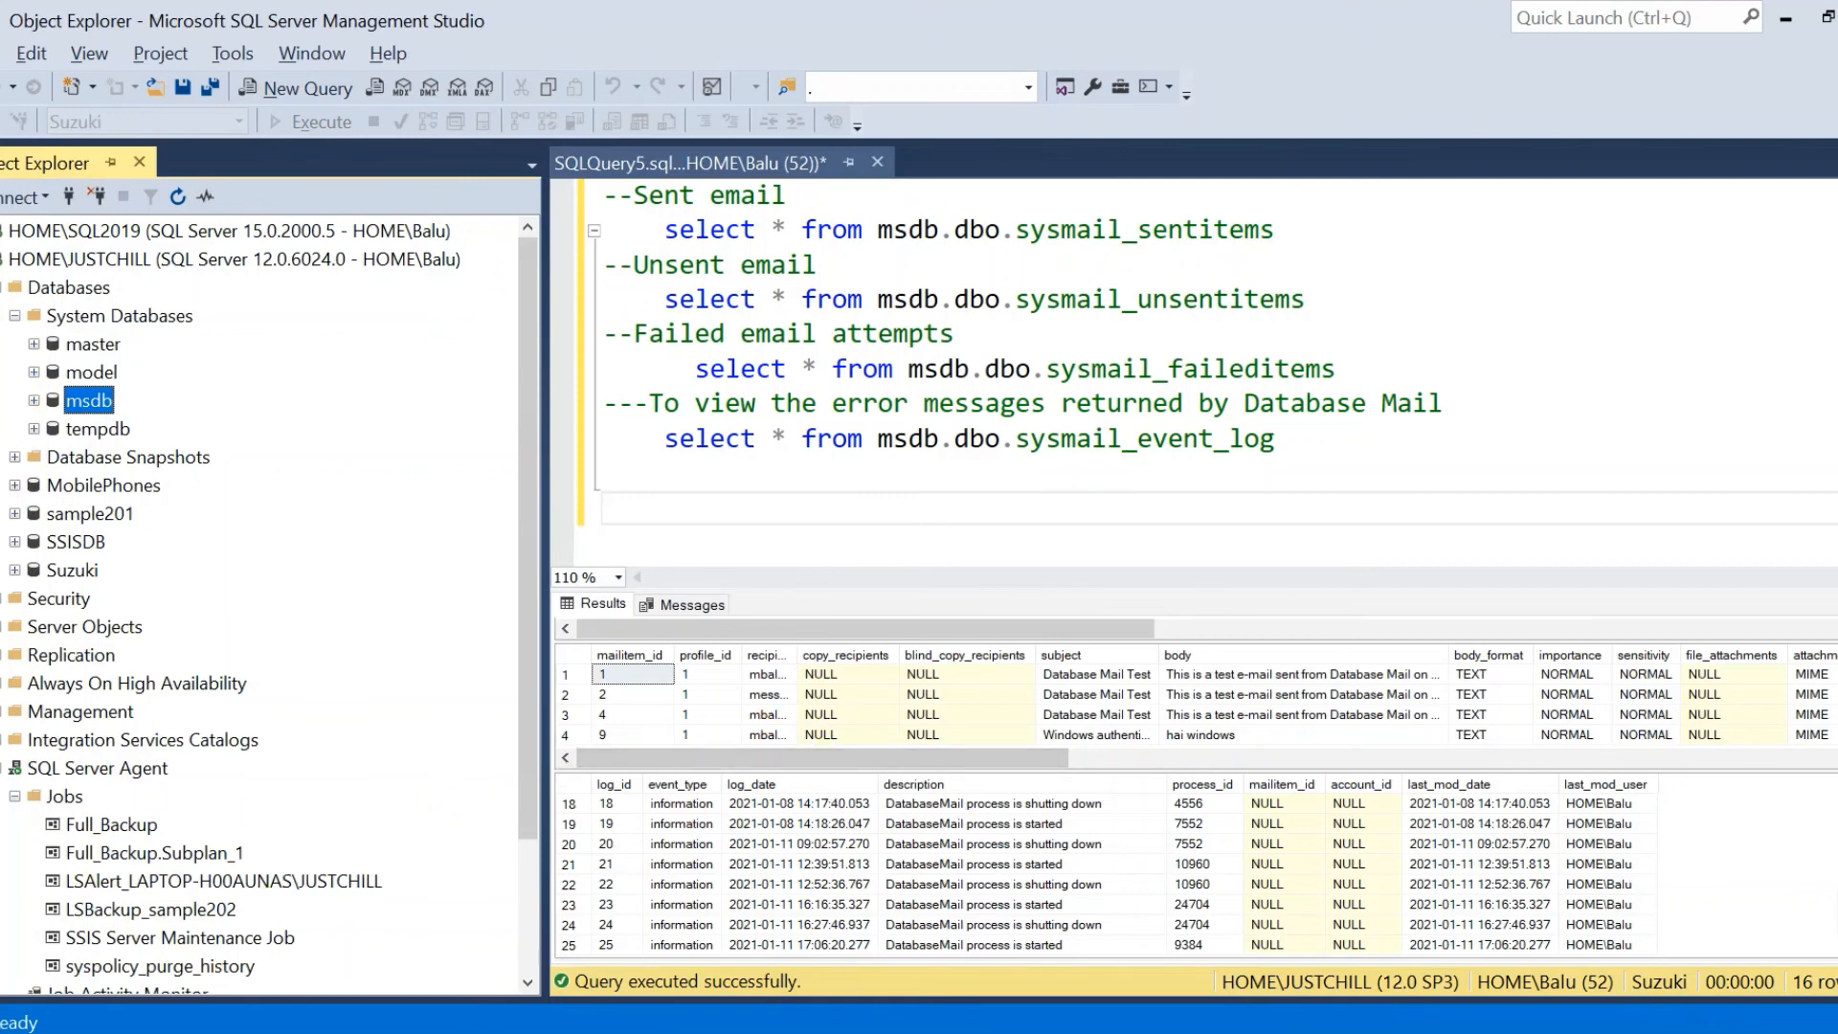
{"action": "left_click", "coordinate": [34, 400]}
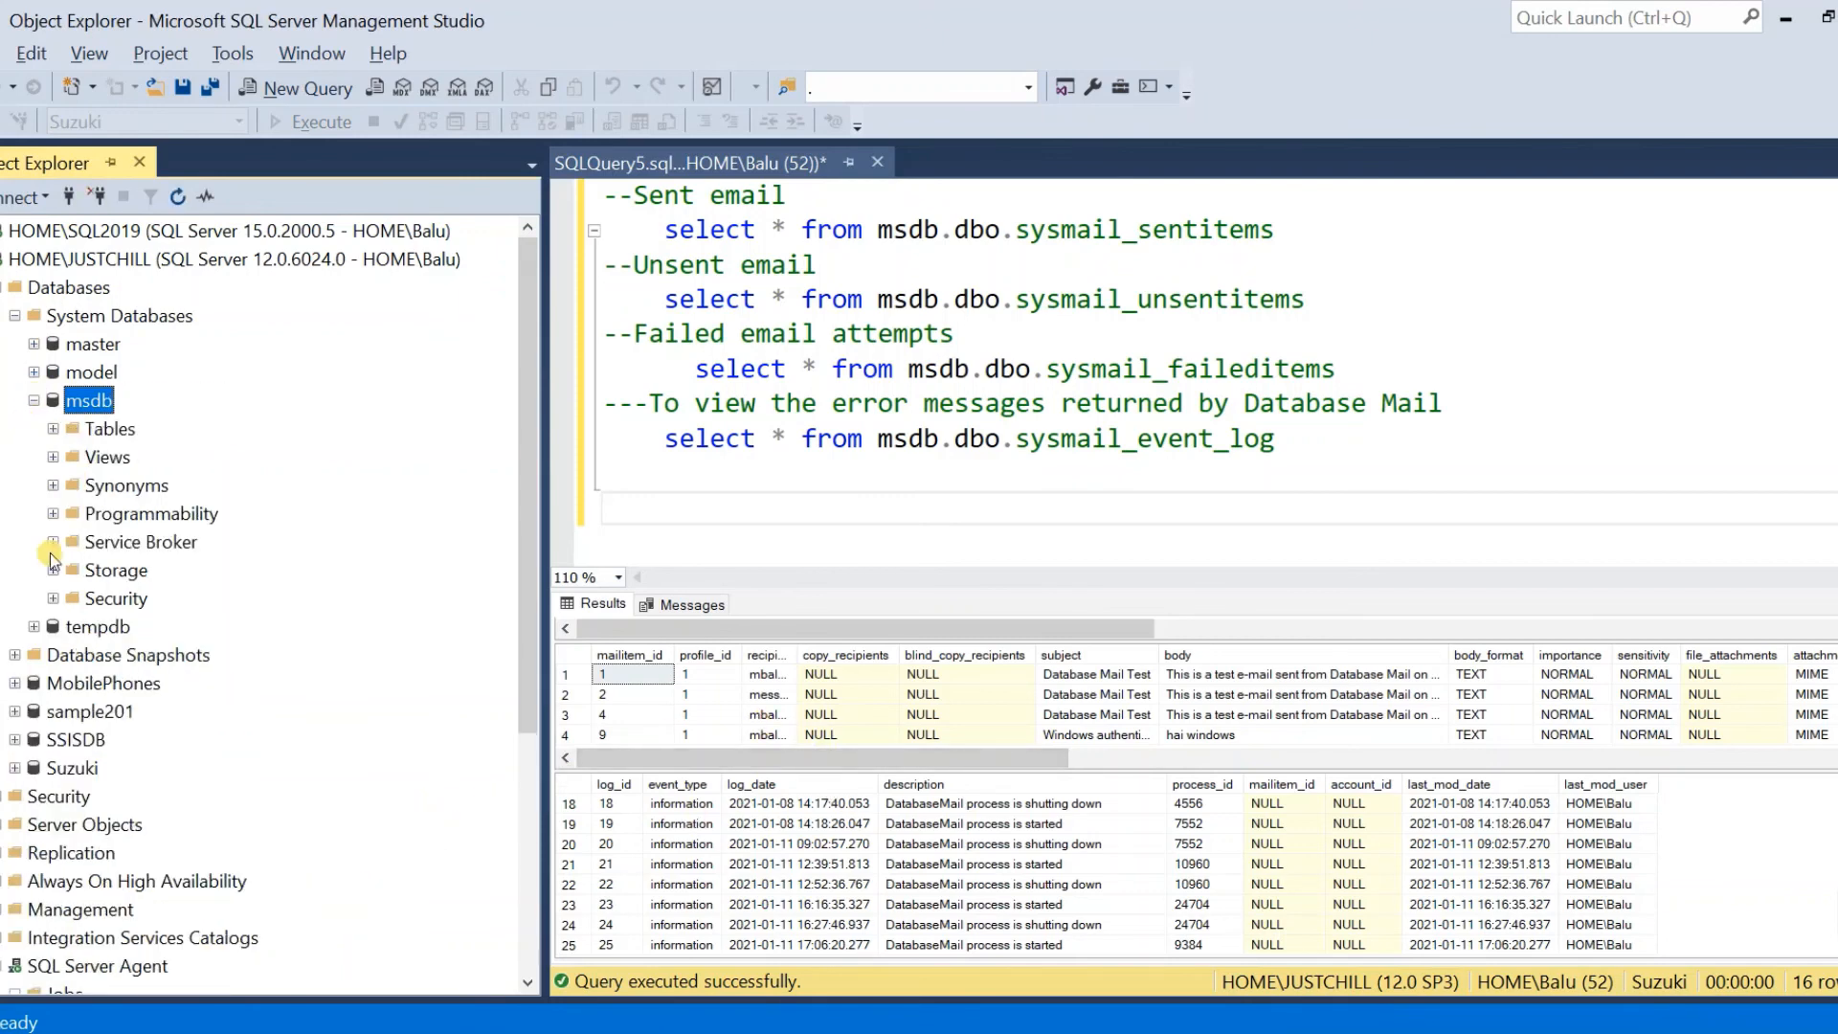
{"action": "left_click", "coordinate": [53, 429]}
{"action": "scroll", "coordinate": [147, 689], "scroll_direction": "down", "scroll_amount": 6}
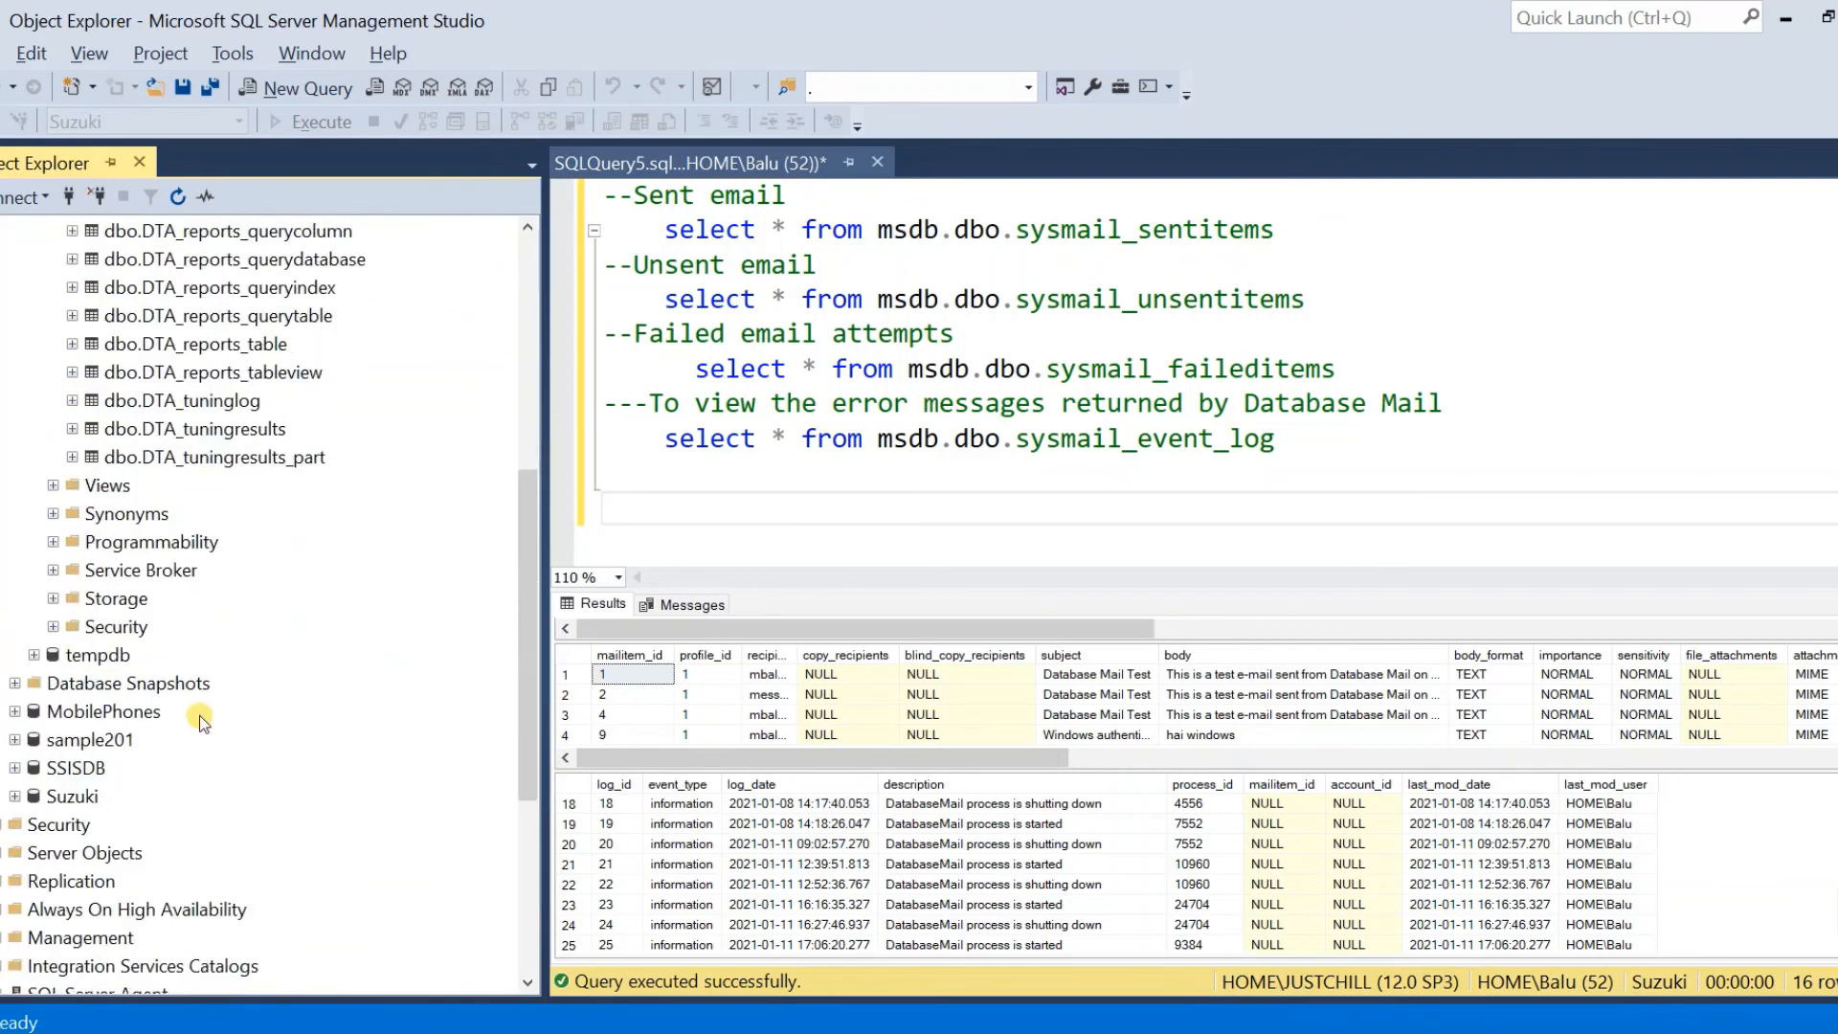
{"action": "scroll", "coordinate": [200, 715], "scroll_direction": "up", "scroll_amount": 5}
{"action": "scroll", "coordinate": [140, 857], "scroll_direction": "down", "scroll_amount": 1}
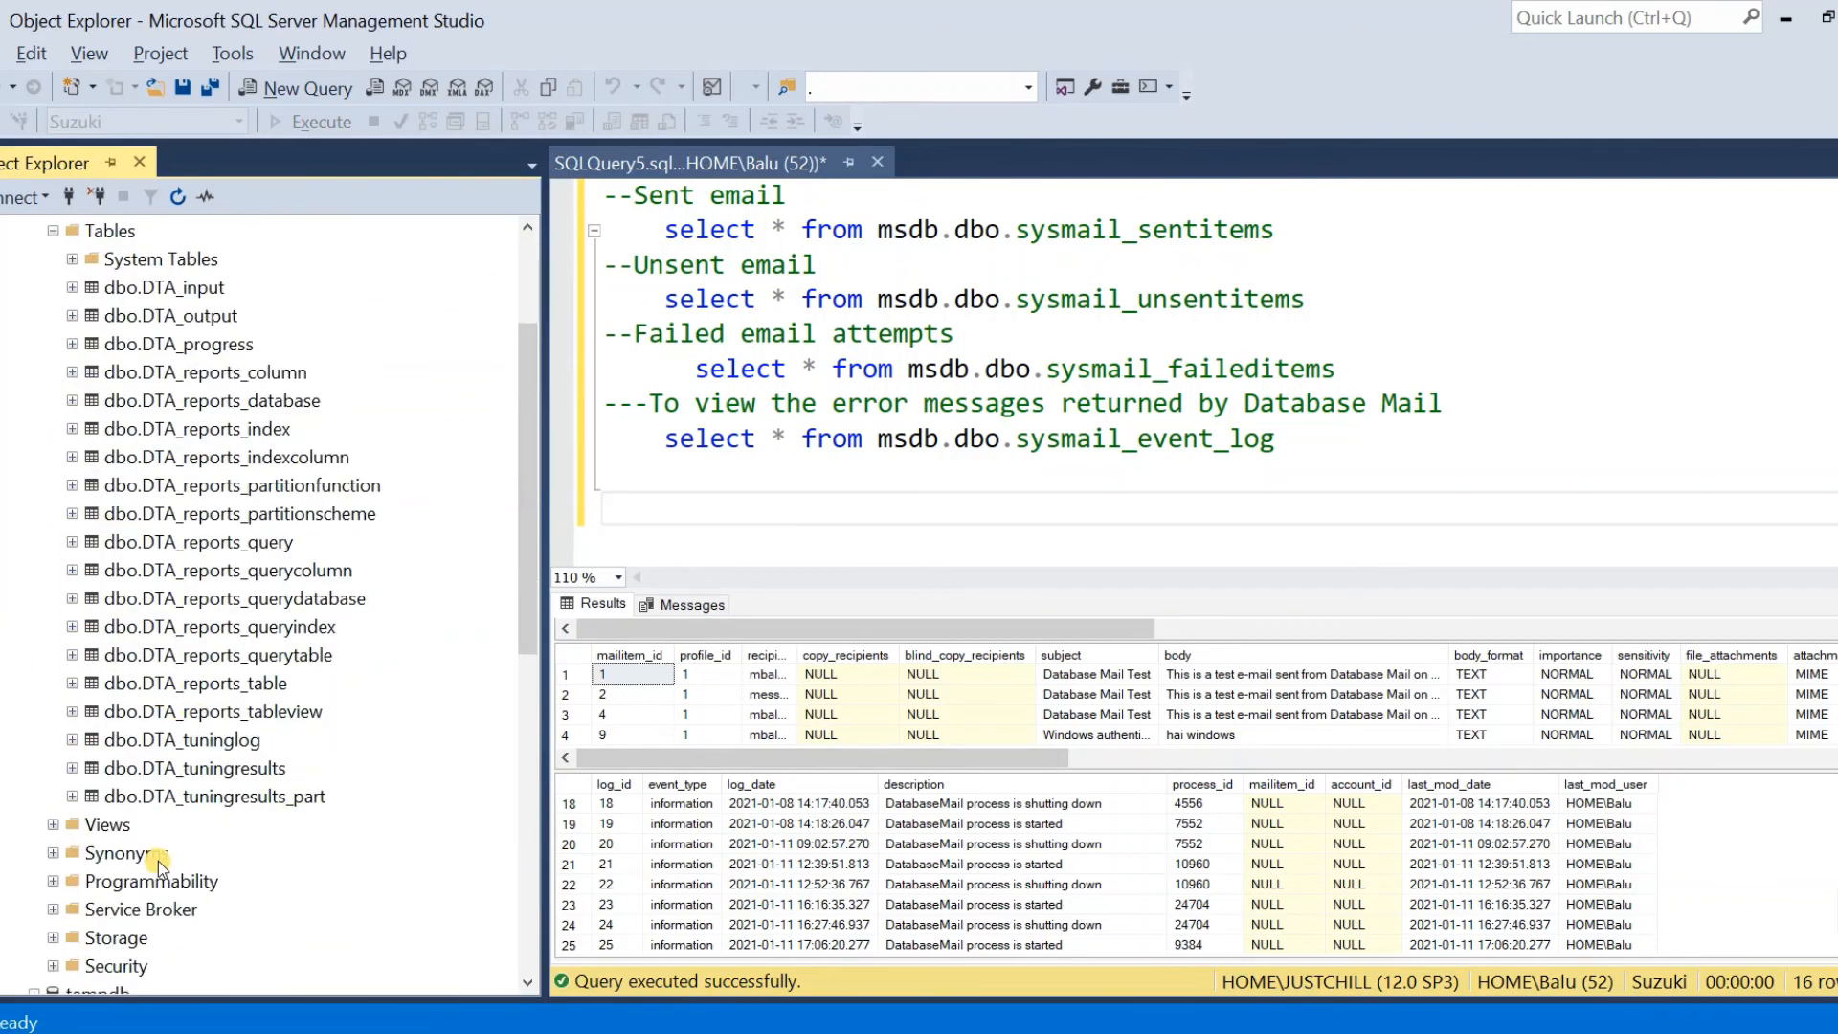